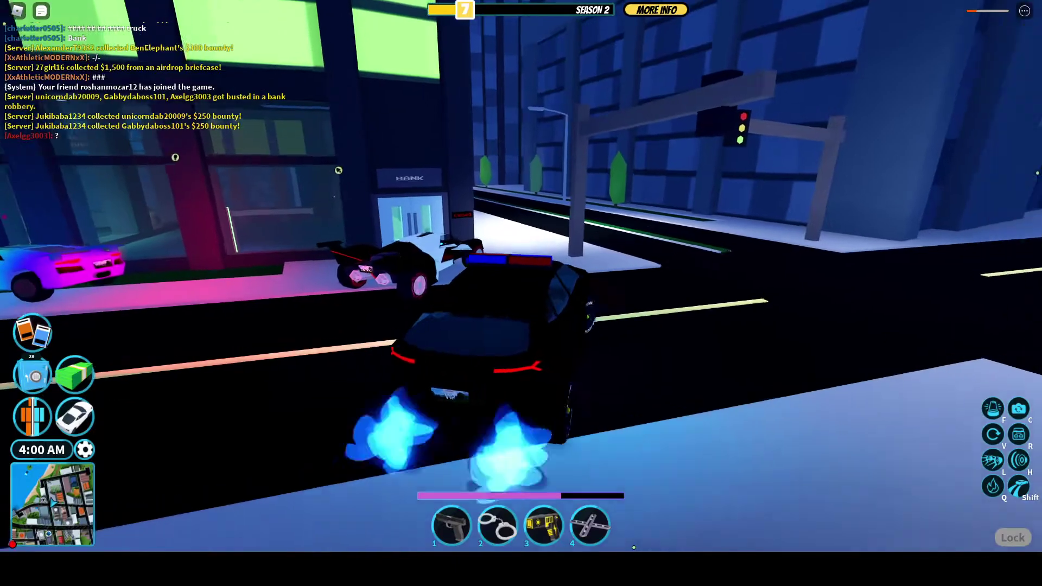
- Steer the police car away from the bank, view the available season contracts and close the list
key(d)
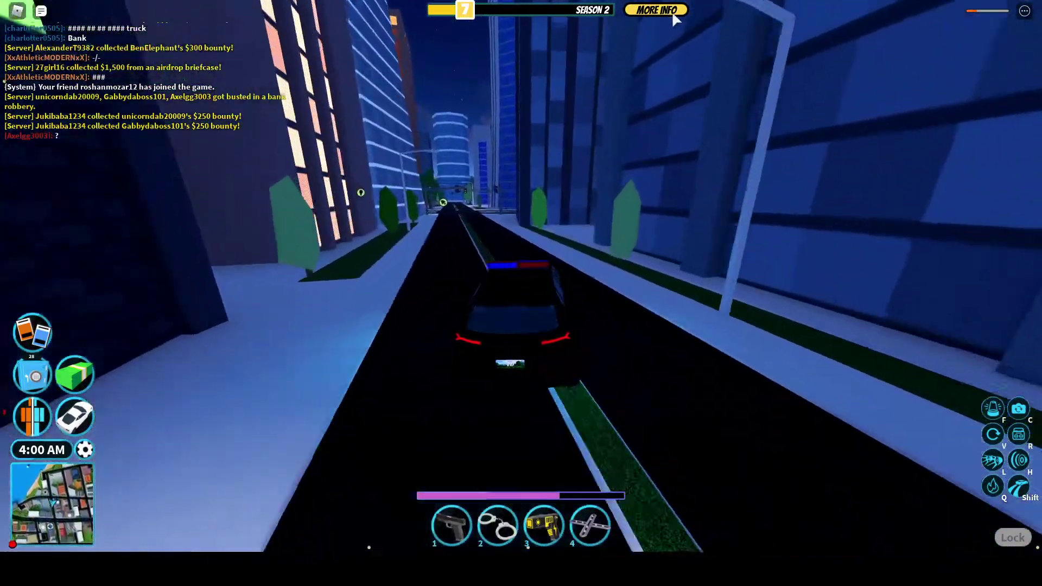
click(673, 16)
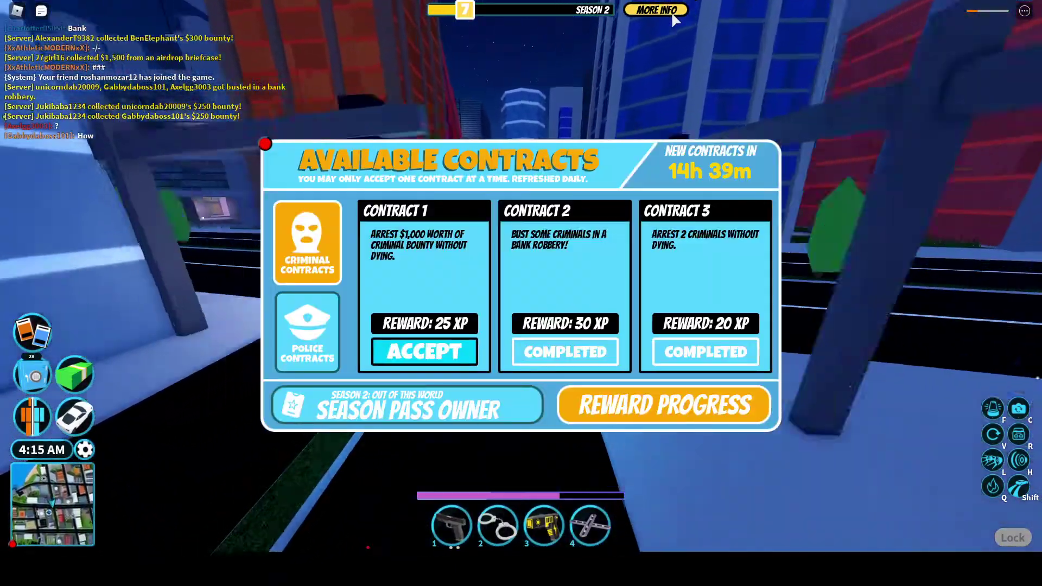
click(673, 16)
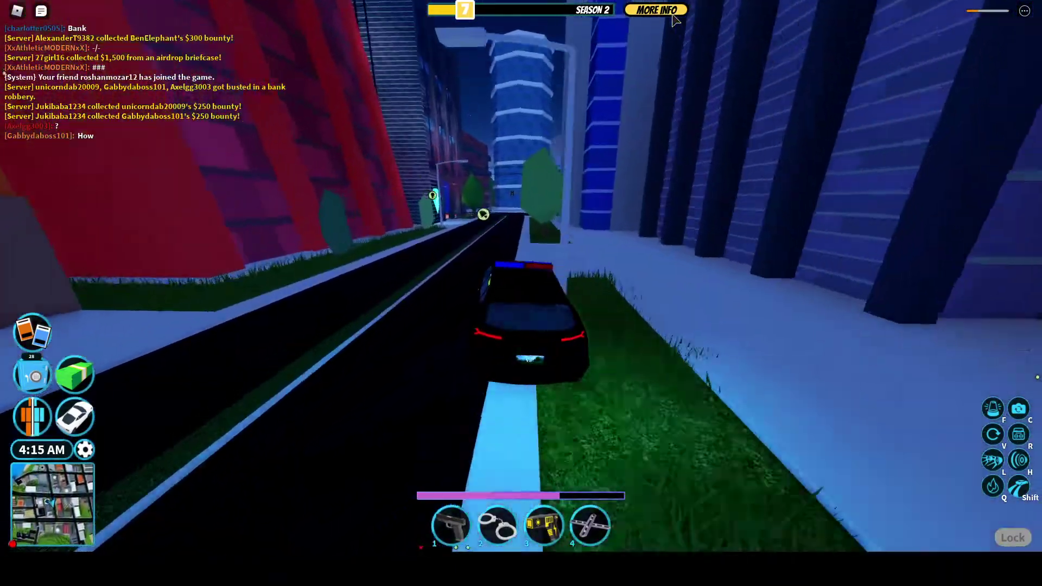
- Turn the police car around near the jewelry store and drive along the main road toward the hills
key(a)
key(a)
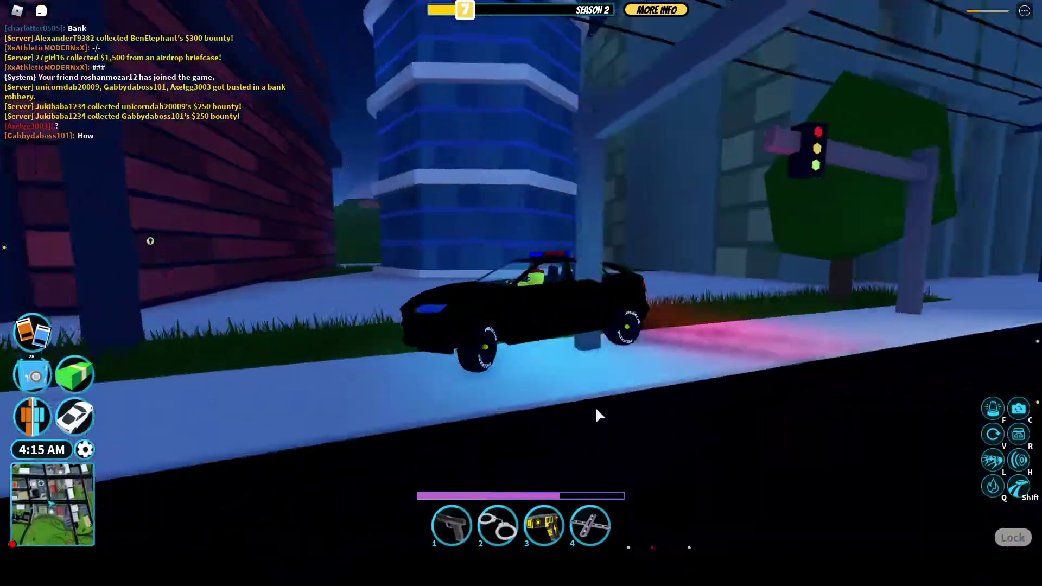
key(s)
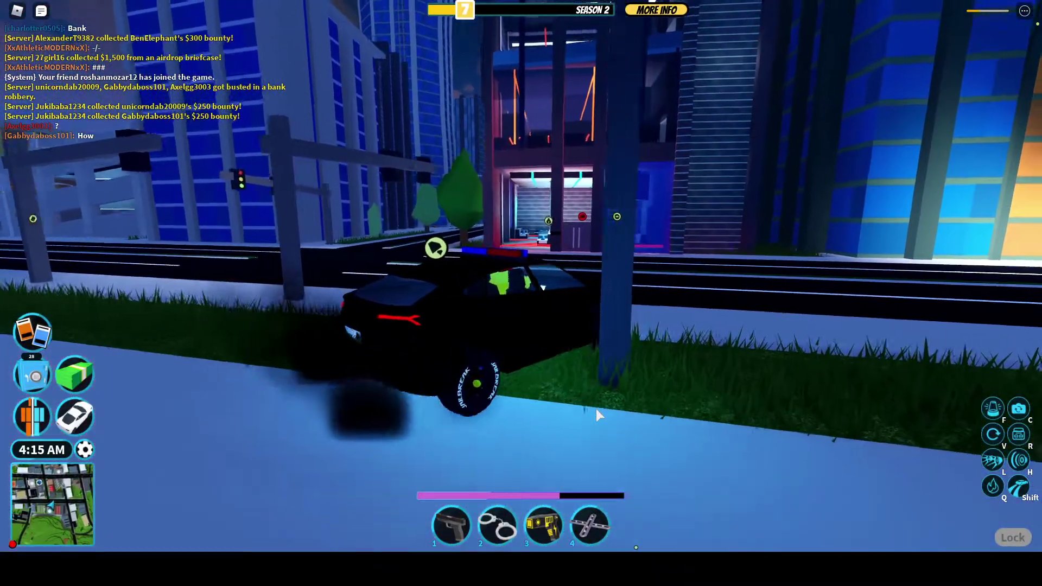
key(w)
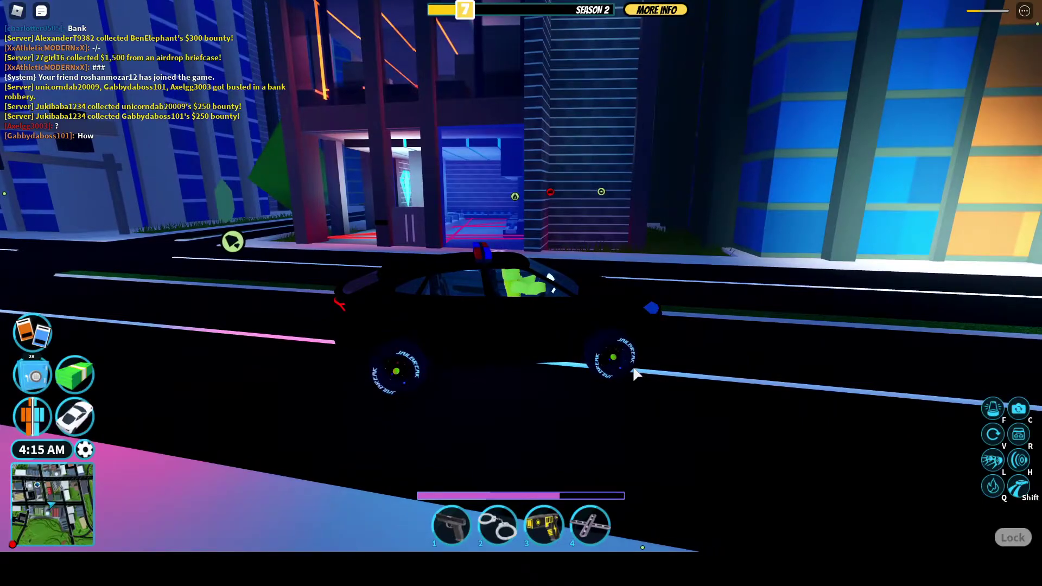
key(w)
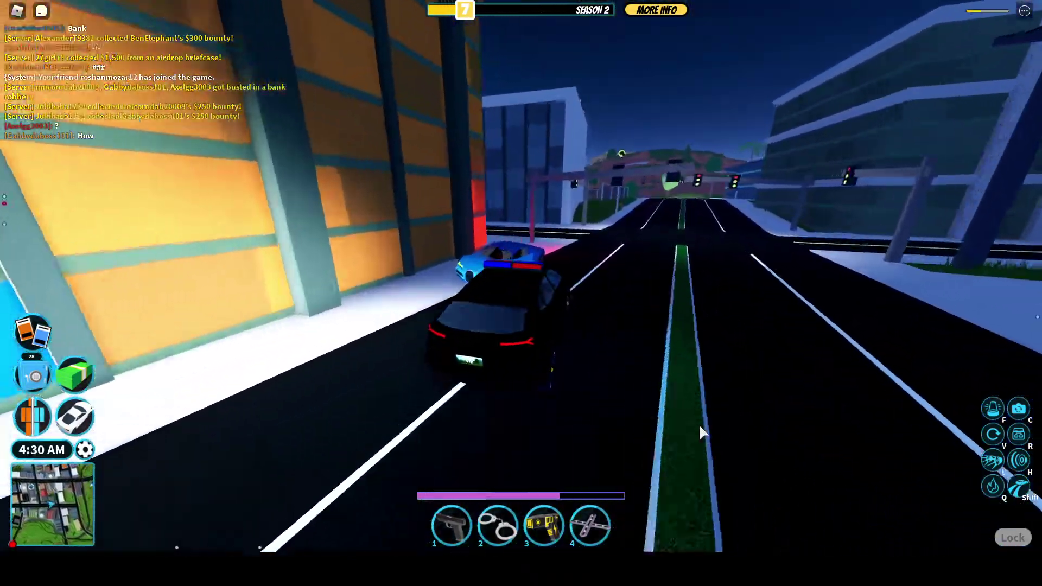
key(w)
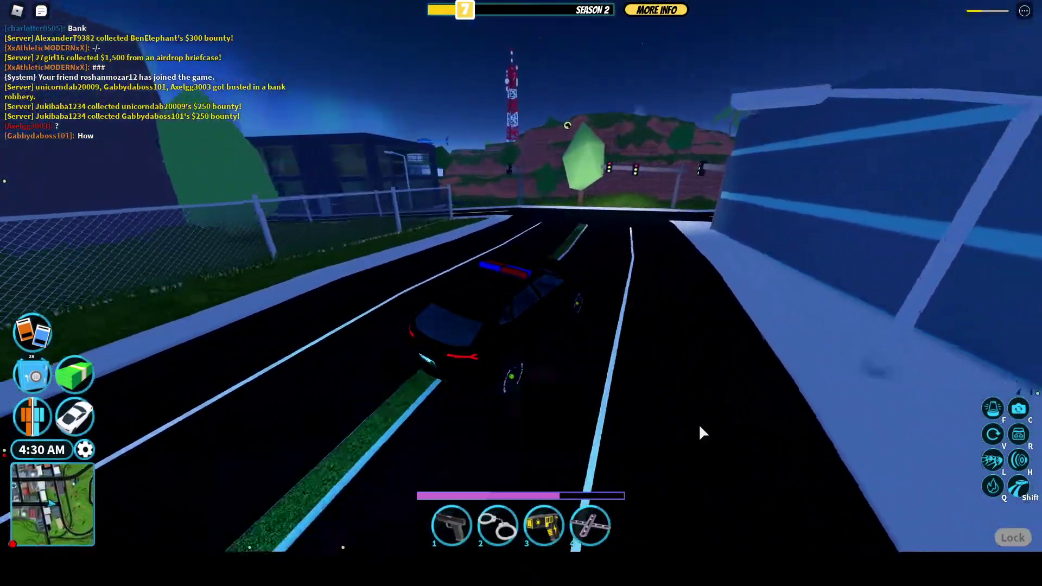
- Drive off the end of the main road across the railway to the cliff, and turn back toward the city
key(d)
key(shift)
key(w)
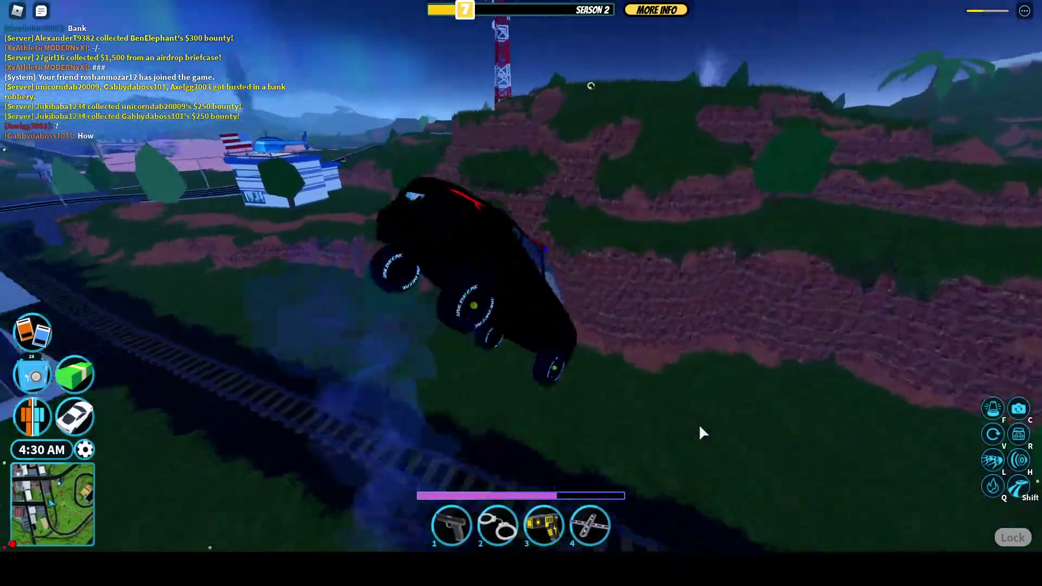
key(s)
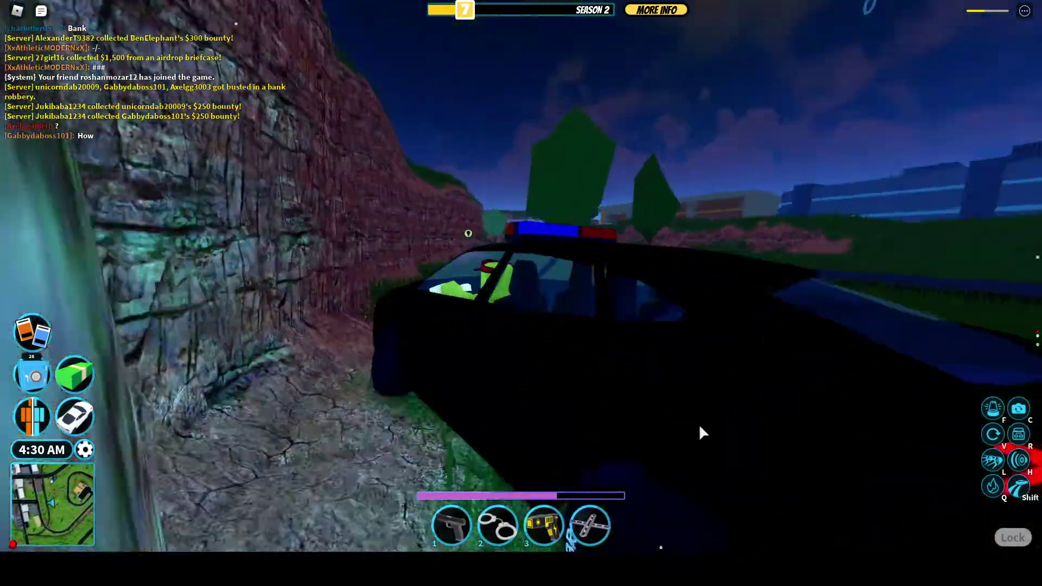
key(w)
key(w)
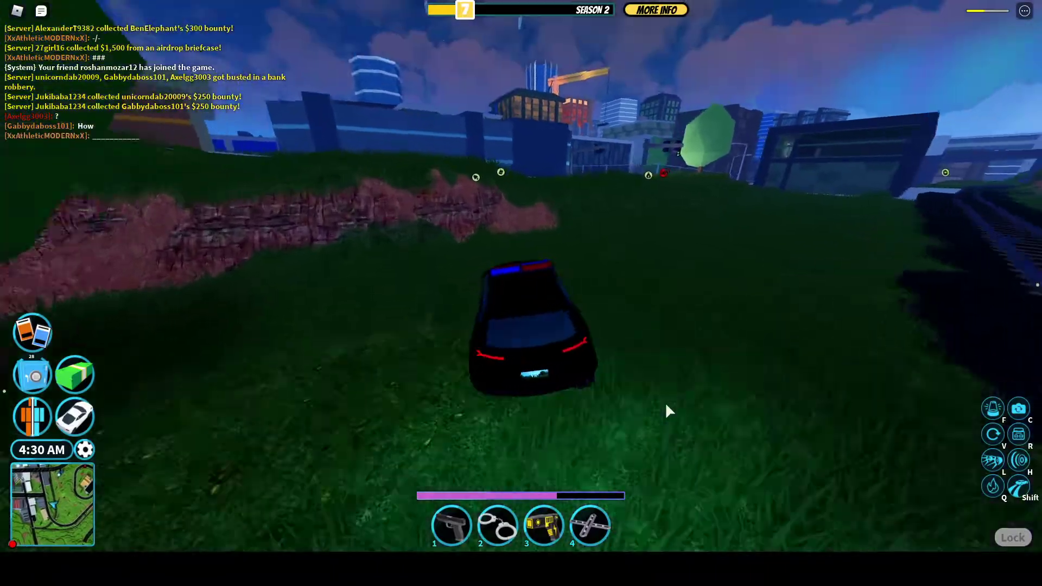
- Drive back into the city, turn at the jewelry store and continue up the street toward the bank
key(w)
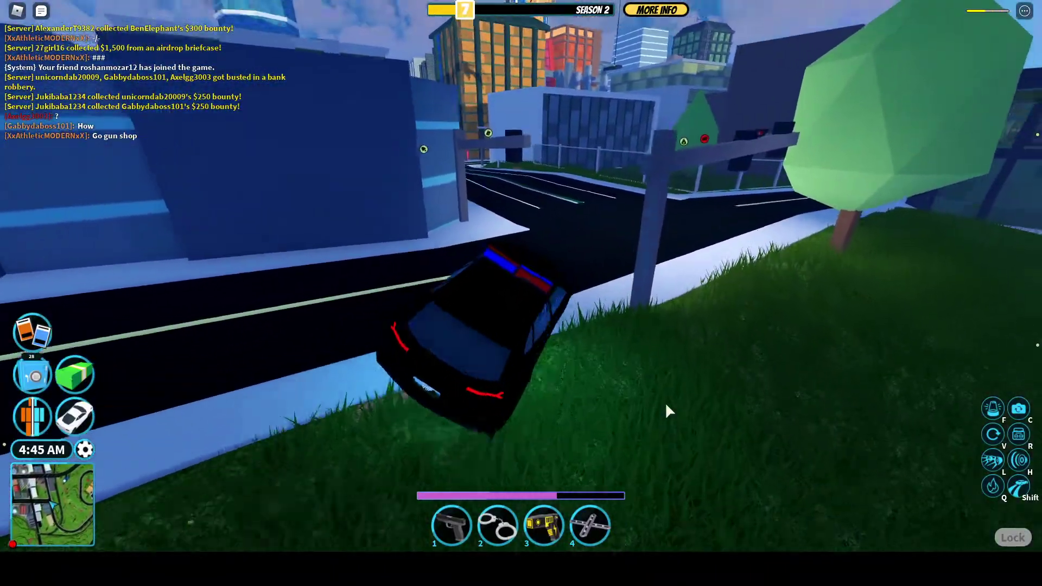
key(w)
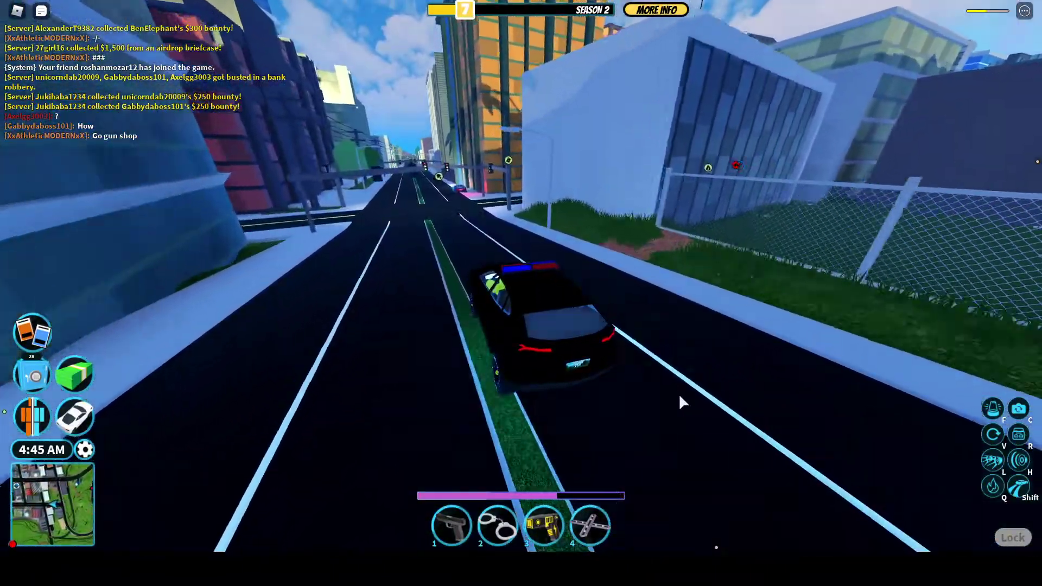
key(w)
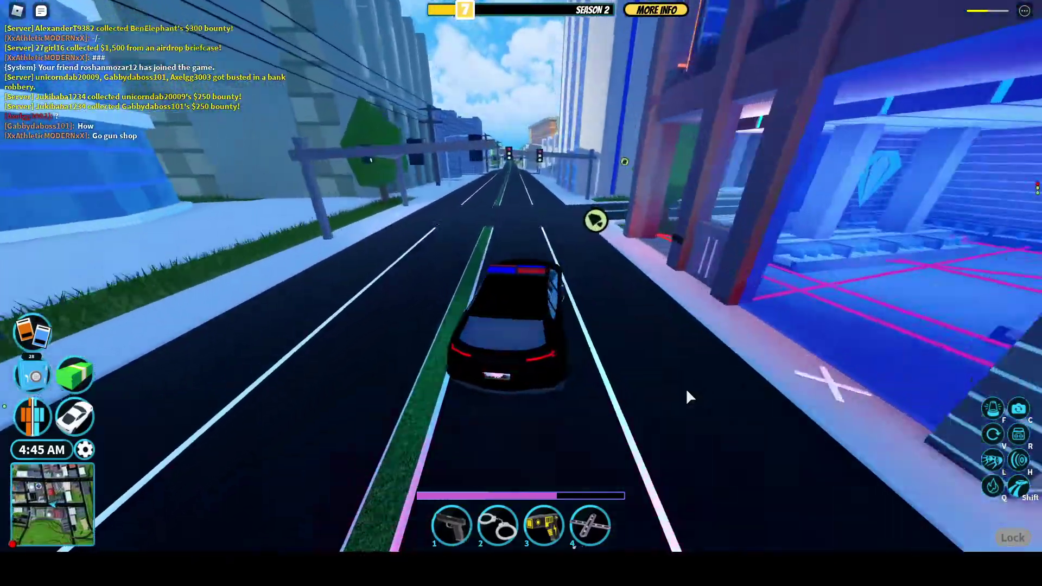
key(w)
key(d)
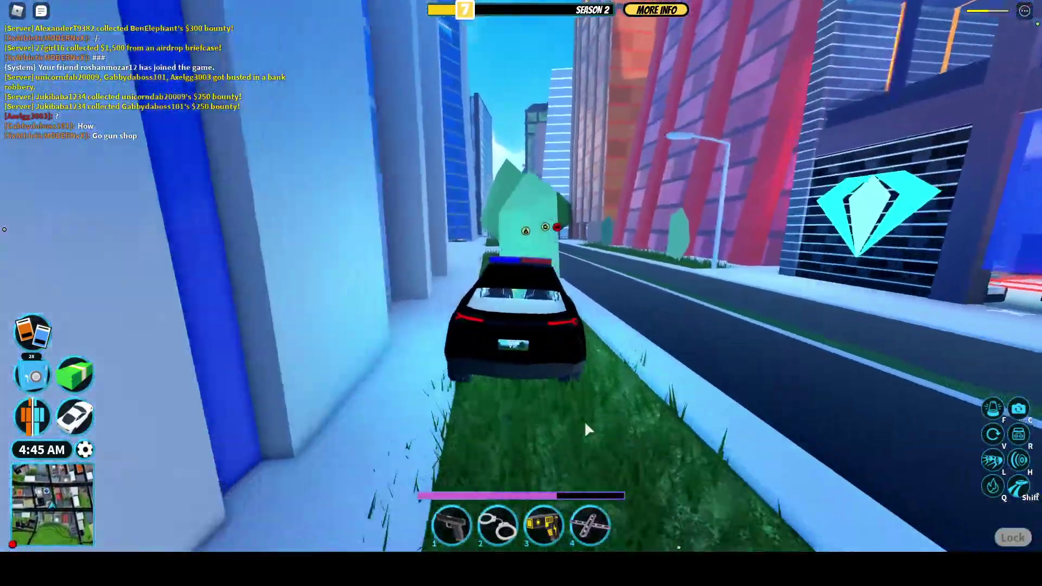
key(w)
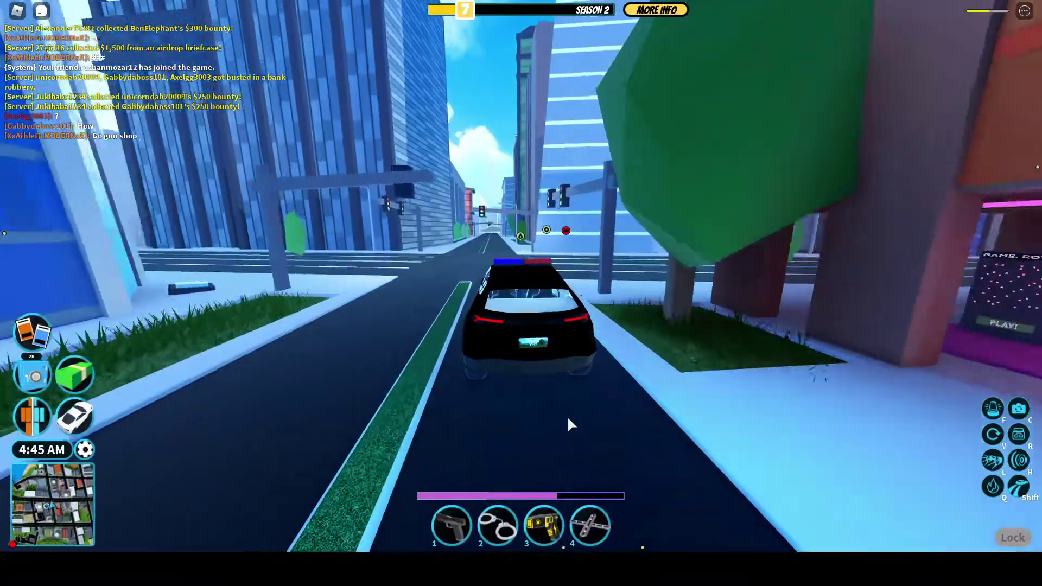
key(w)
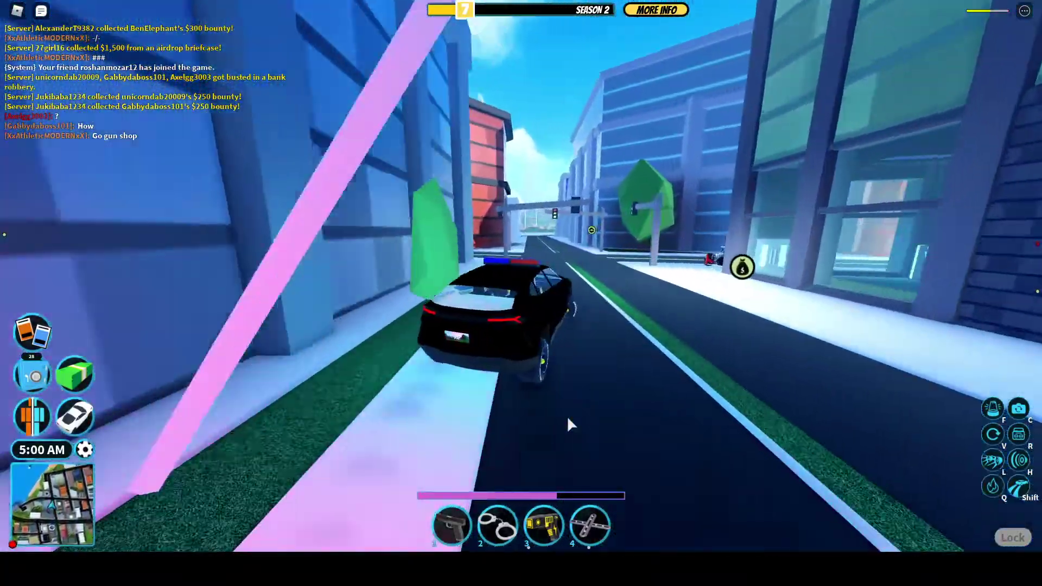
- Turn off the street by the bank and drive through the downtown intersections
key(a)
key(w)
key(d)
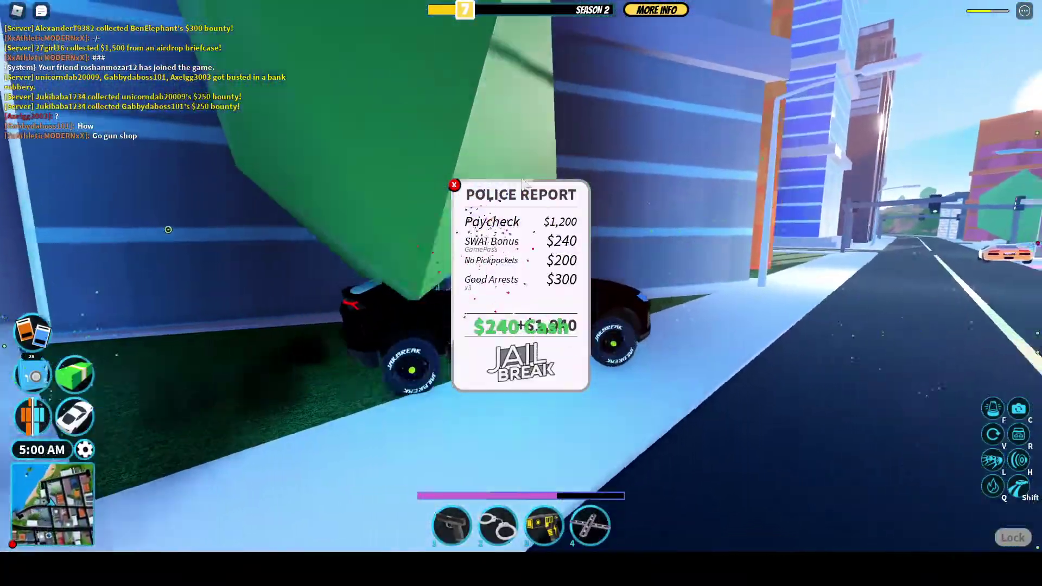
key(w)
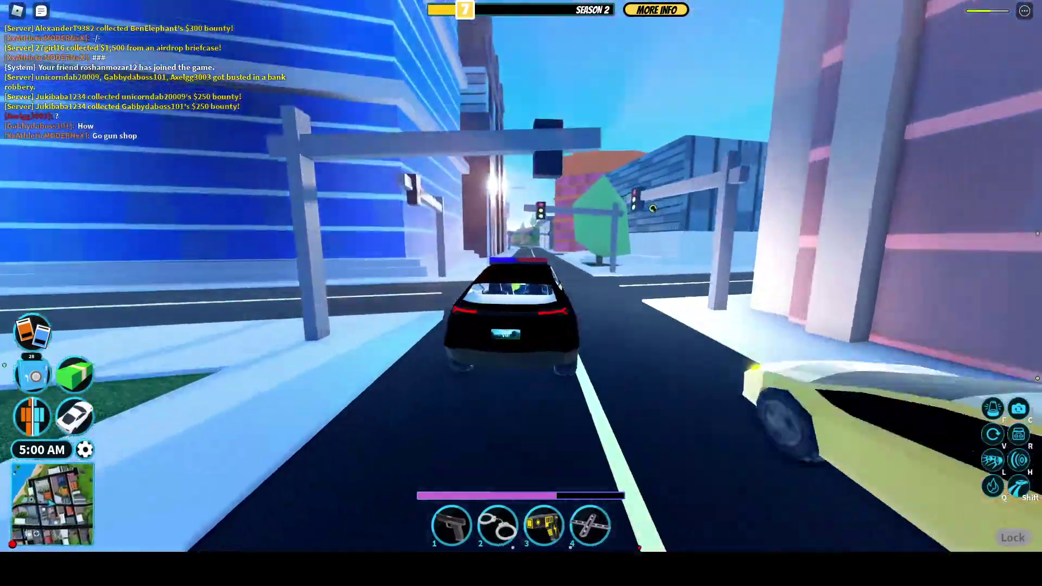
key(d)
key(w)
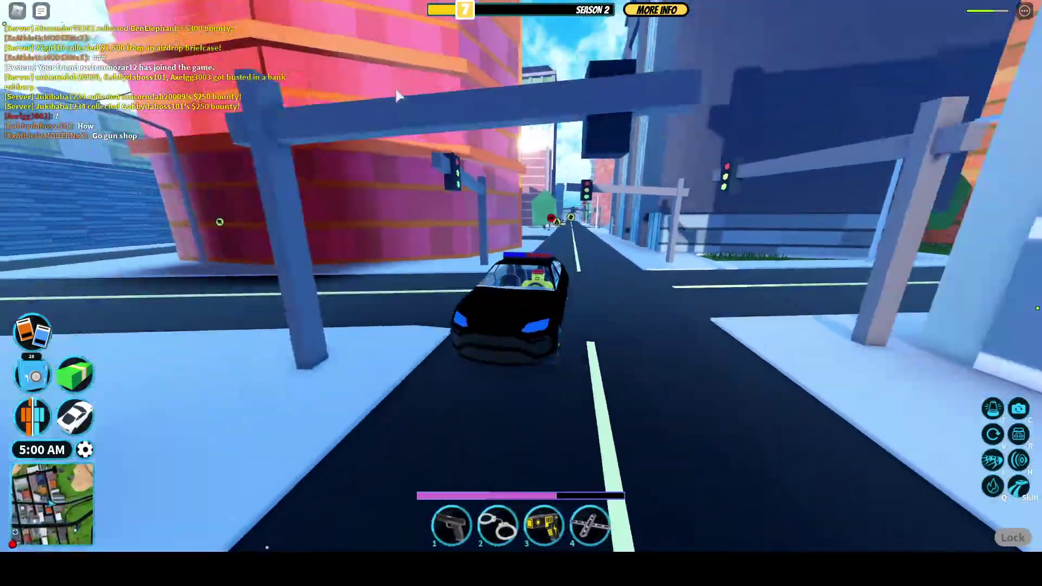
- Drive out of the city over the railway tracks and stop on the grass beside the country road
key(a)
key(w)
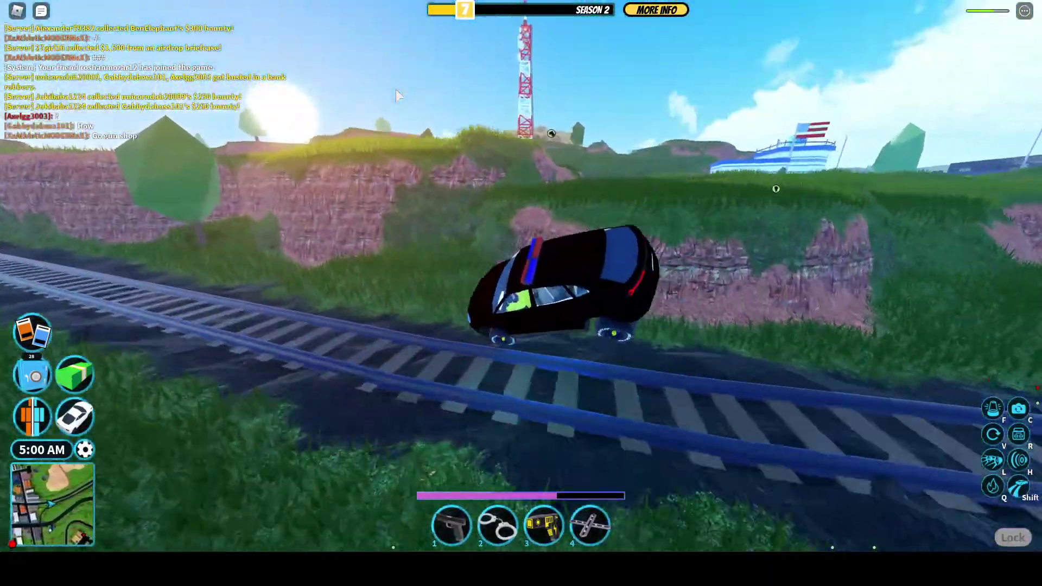
key(d)
key(w)
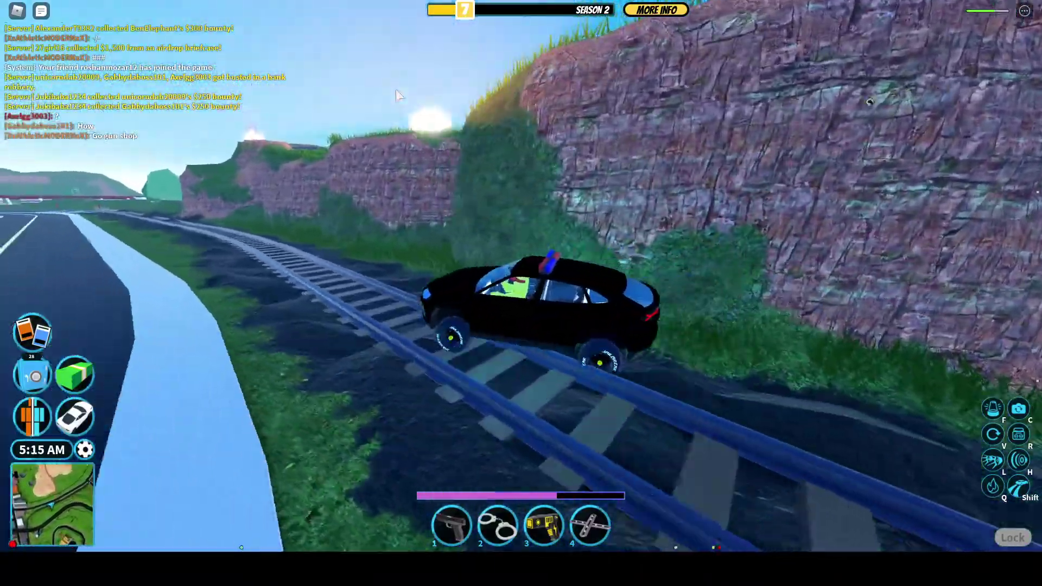
key(a)
key(w)
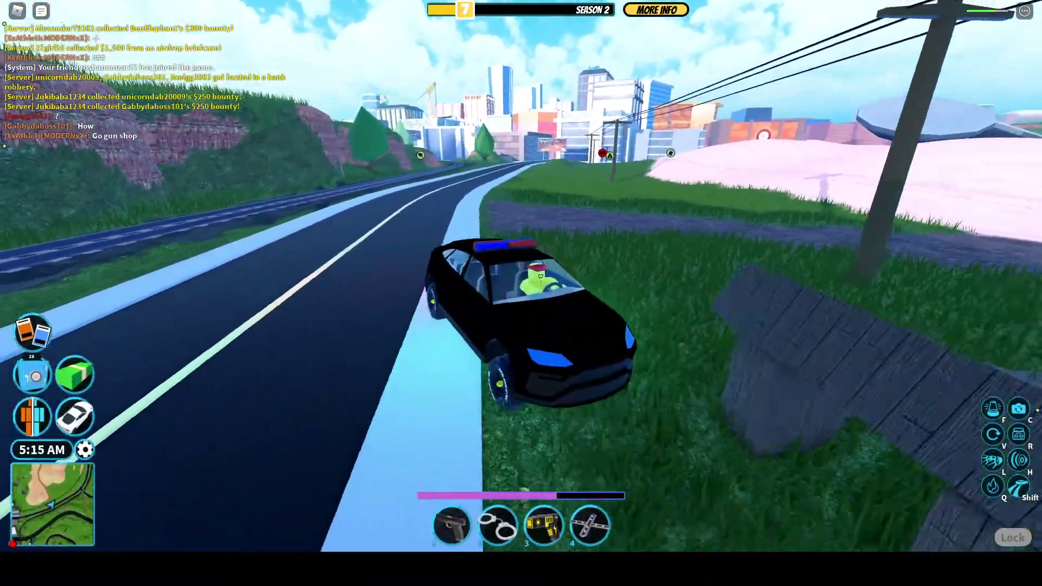
- Leave the Jailbreak game and confirm leaving
key(Escape)
key(l)
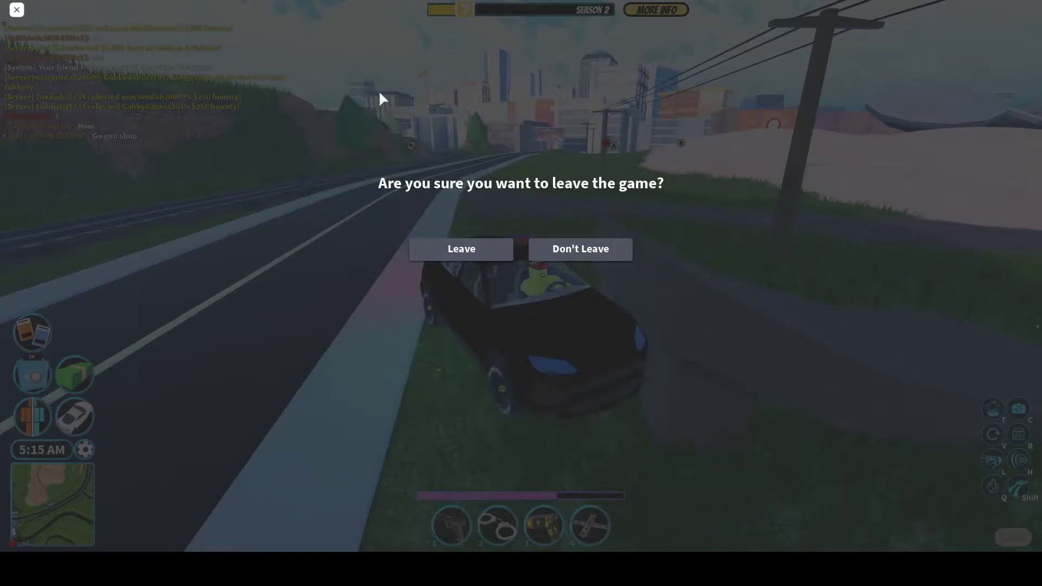
key(Return)
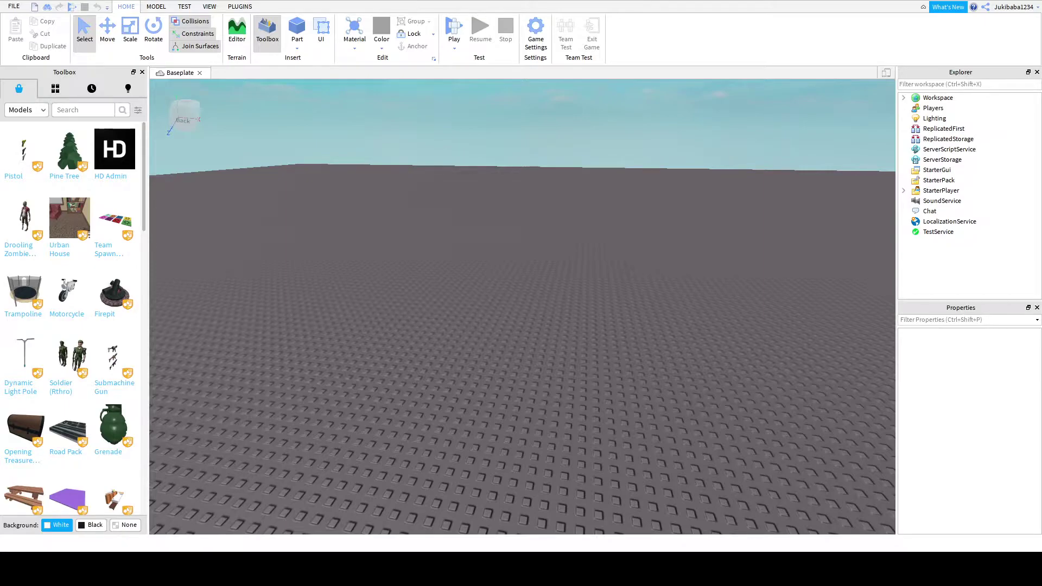
- In Roblox Studio, insert the Firepit model onto the baseplate and move it aside to free space next to it
right_drag(430, 217, 430, 283)
key(w)
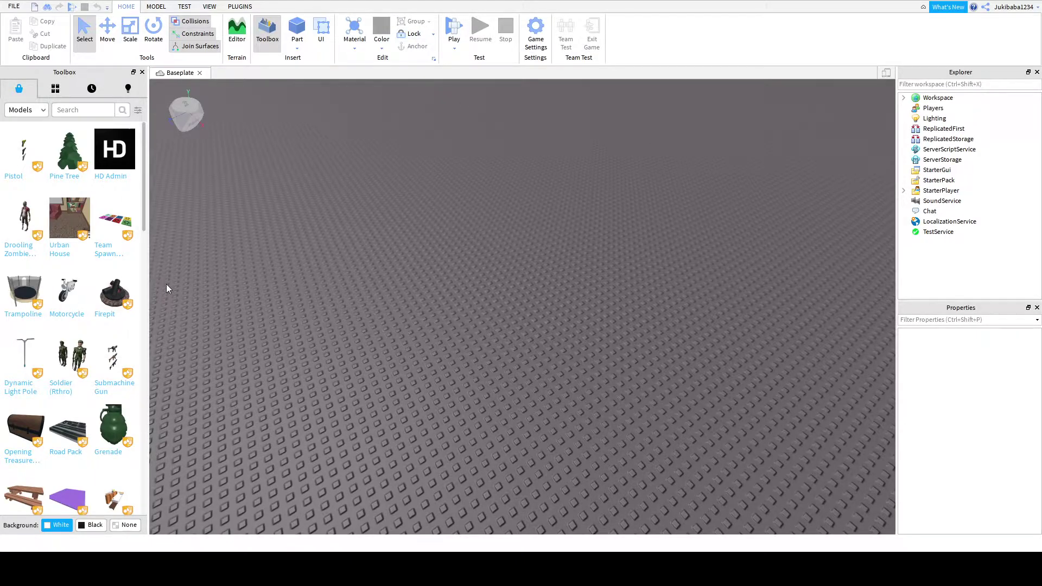
click(122, 303)
key(f)
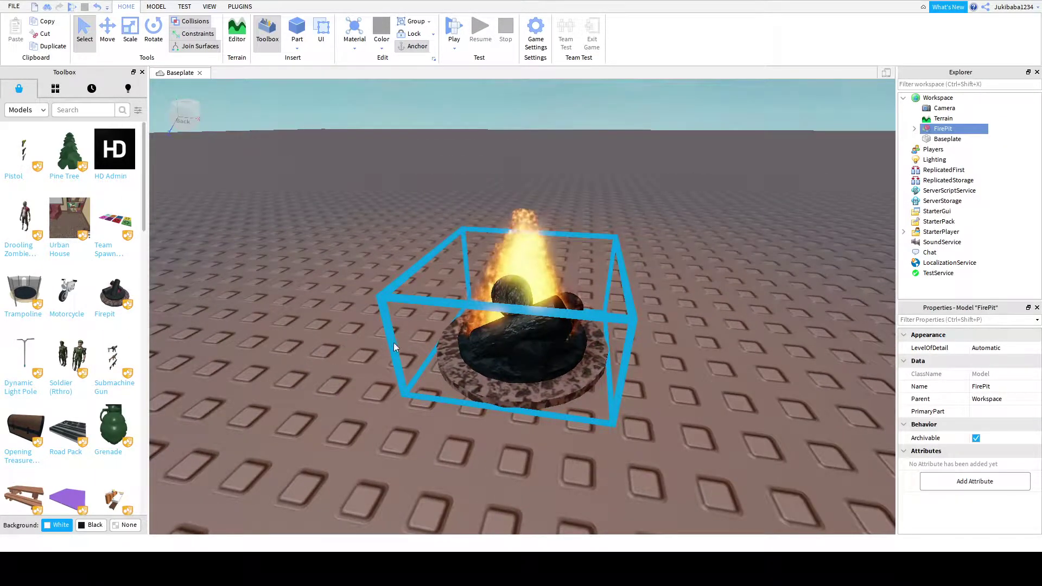
drag(500, 355, 272, 332)
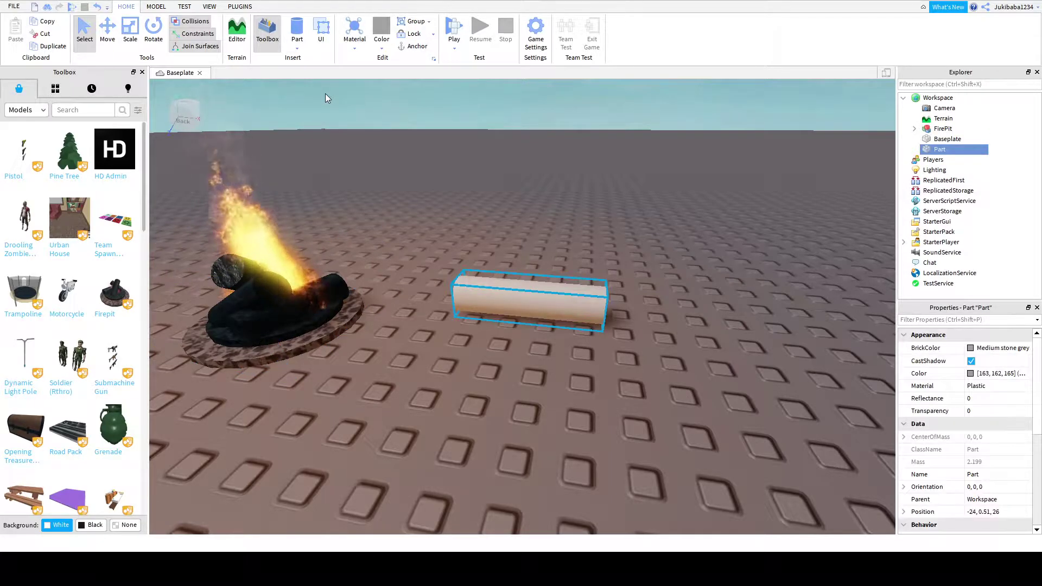
- Move the cylinder part farther from the fire pit and turn it 90 degrees about the vertical axis
drag(569, 293, 642, 365)
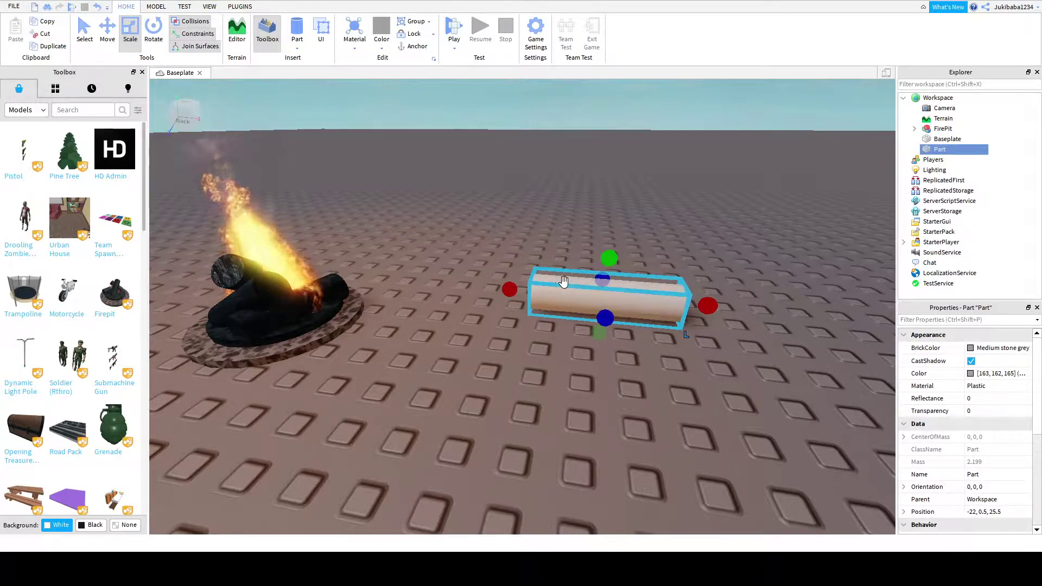
drag(564, 281, 579, 303)
key(ctrl+r)
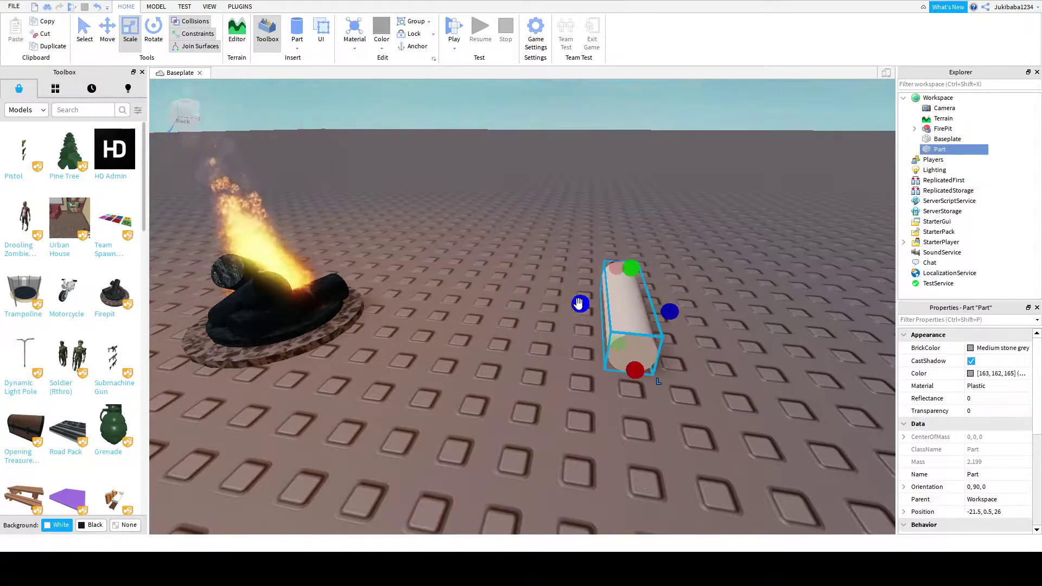
- Rotate the cylinder to a 45-degree heading and tilt it about 42 degrees so it stands like a leaning log
click(154, 33)
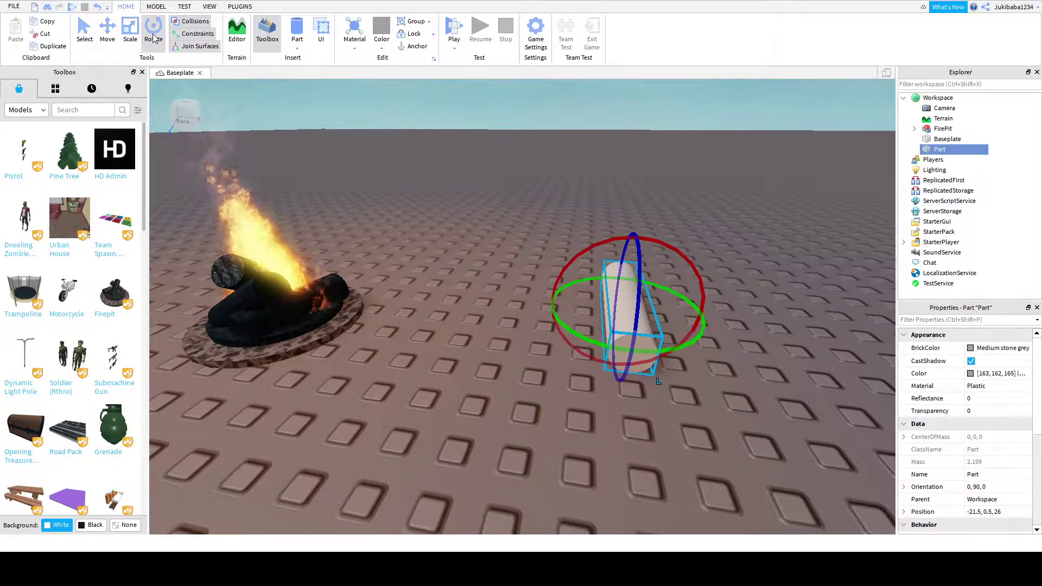
drag(591, 307, 537, 371)
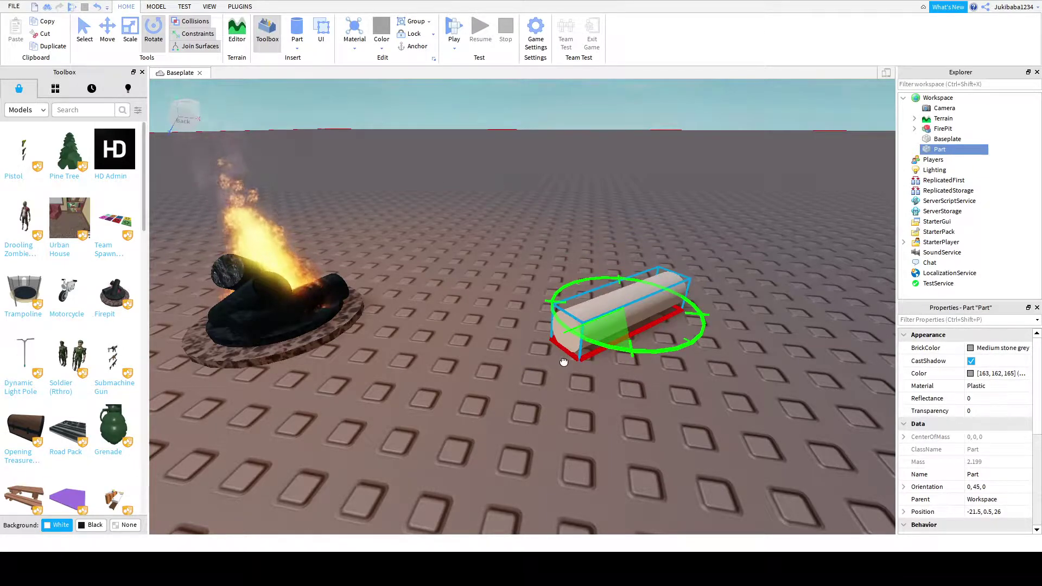
drag(578, 314, 603, 265)
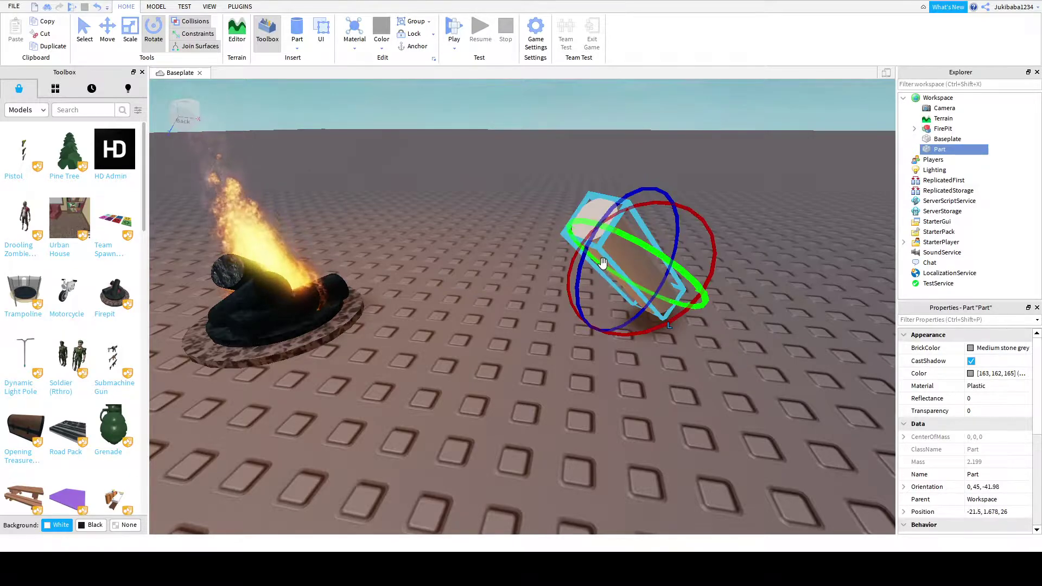
- Insert a second cylinder, place it beside the first and tilt it so the two cross like campfire logs
click(297, 30)
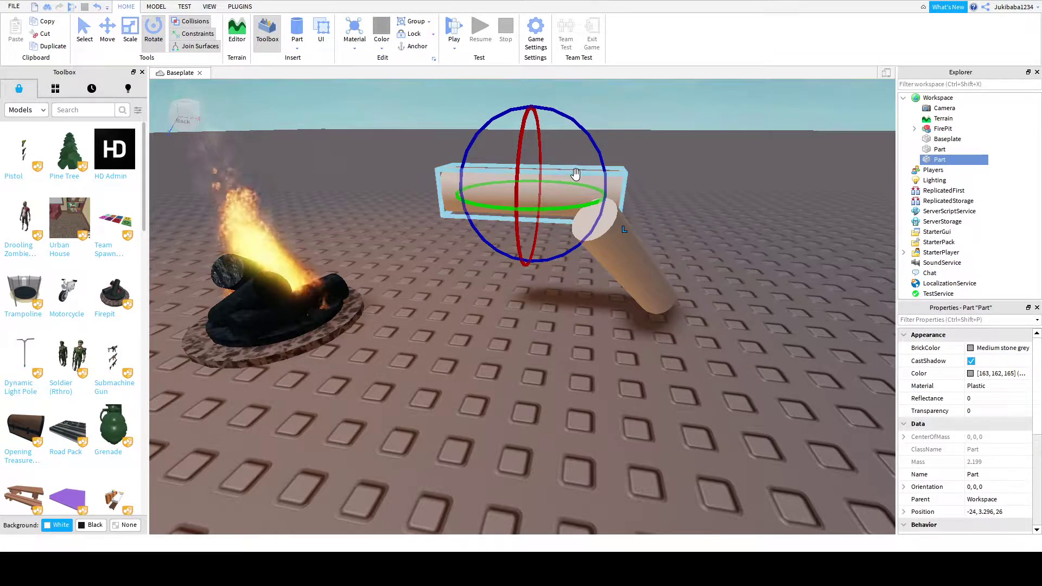
drag(577, 175, 573, 320)
drag(518, 350, 590, 284)
click(704, 354)
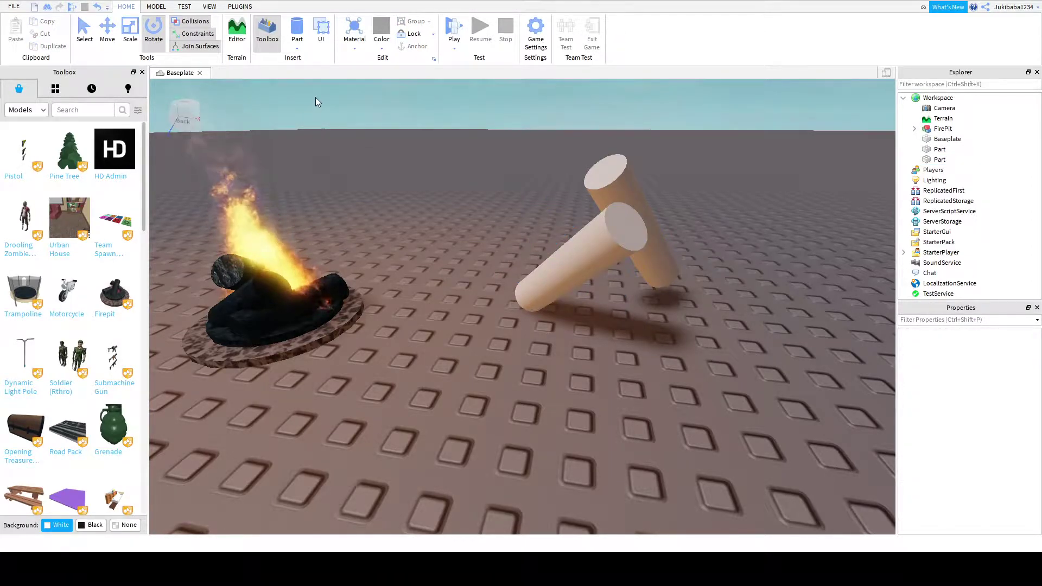
- Insert a third cylinder, place it flat on the baseplate by the two logs and turn it to a 45-degree heading
click(307, 31)
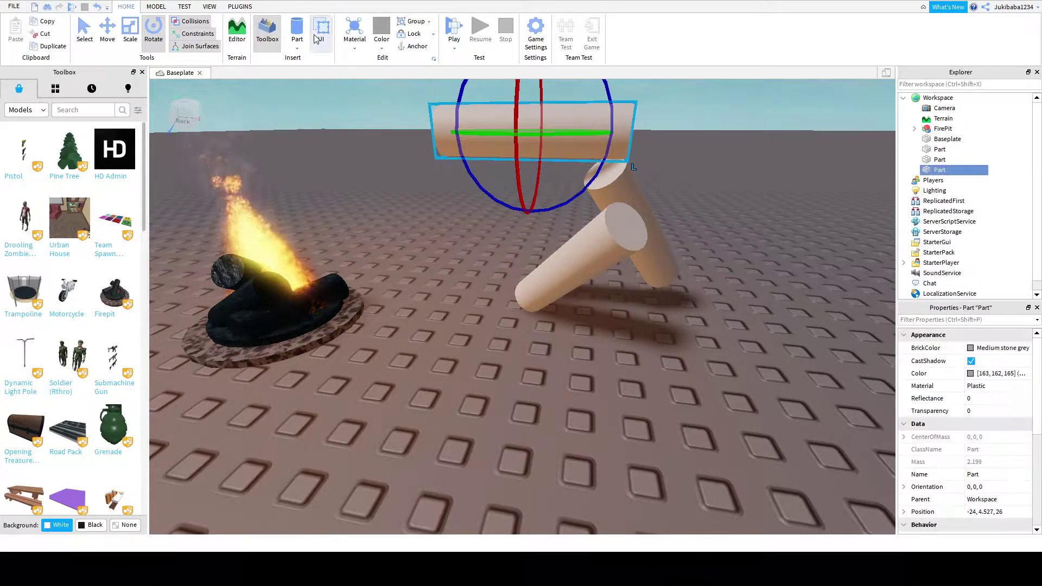
drag(491, 116, 640, 306)
key(ctrl+r)
drag(693, 342, 747, 298)
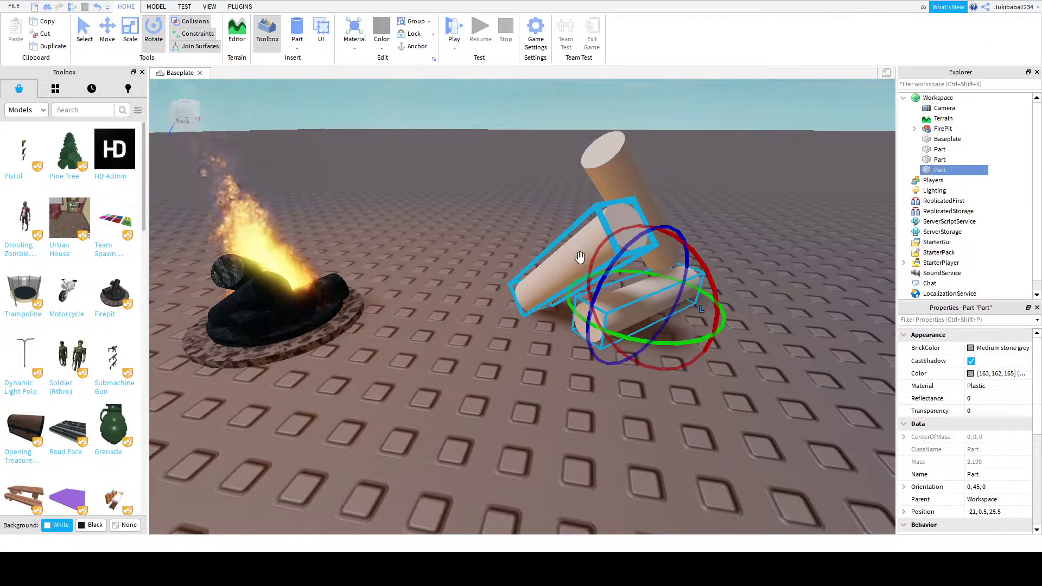
- Turn the second log to a -90-degree heading and tilt it about 42 degrees beside the other logs
click(602, 287)
drag(584, 301, 576, 297)
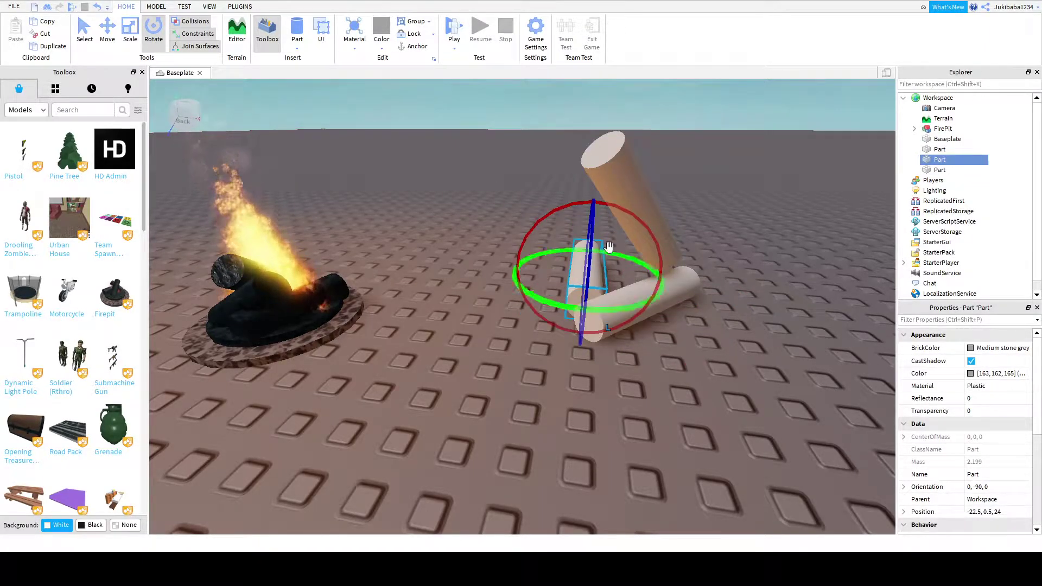
drag(591, 223, 600, 158)
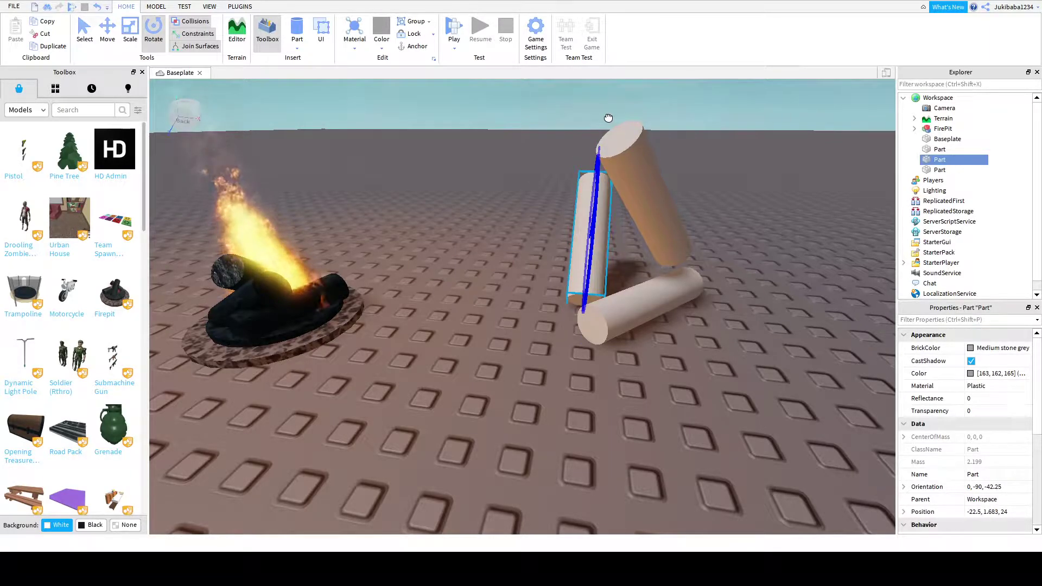
drag(608, 117, 609, 118)
right_drag(594, 320, 593, 320)
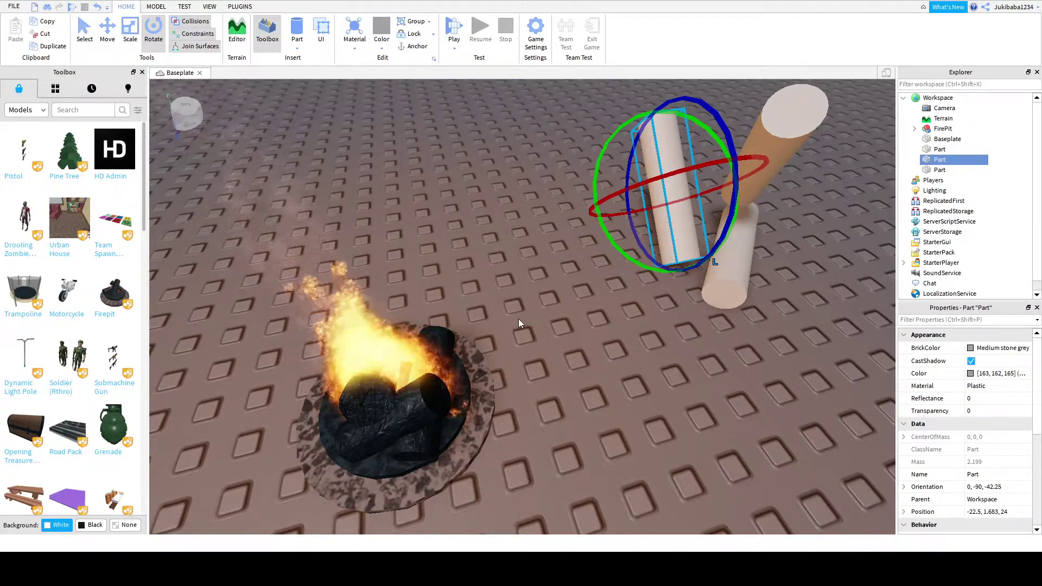
- Turn the second log to a -180-degree heading, stand it upright and move it against the other logs
drag(649, 190, 601, 277)
key(ctrl+r)
key(ctrl+r)
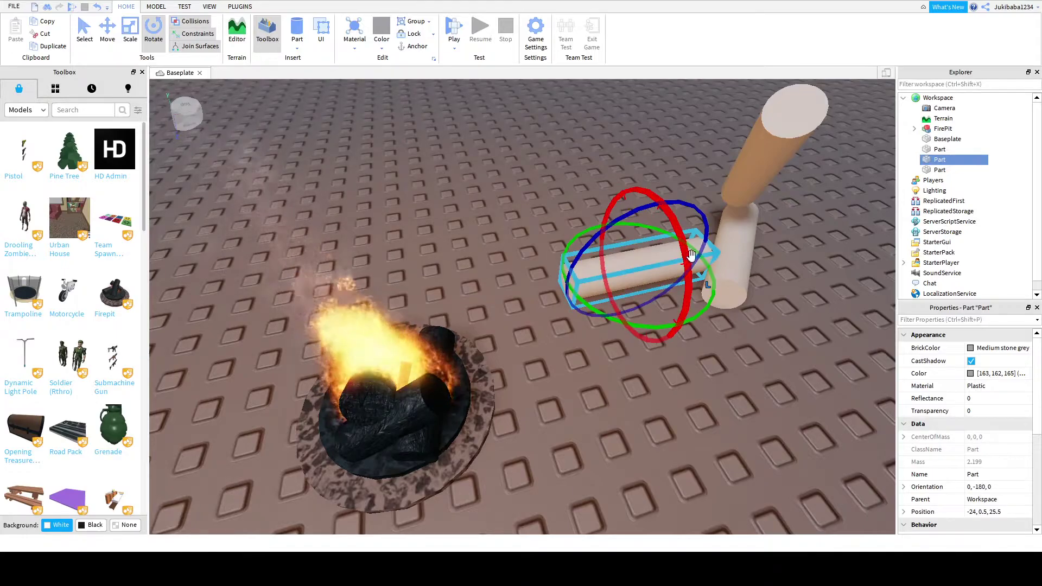
drag(691, 255, 646, 209)
drag(723, 167, 725, 164)
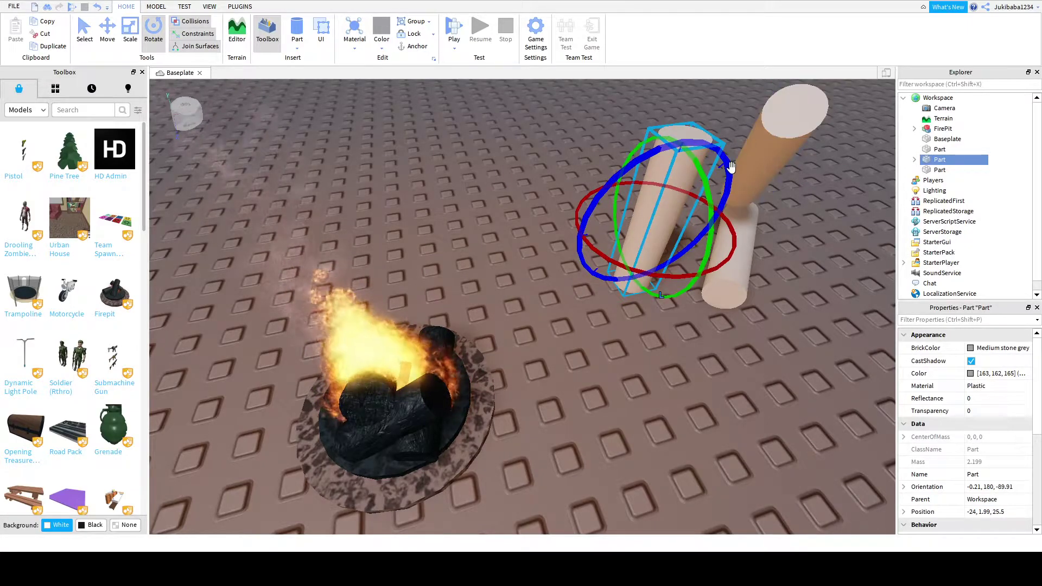
drag(664, 217, 678, 274)
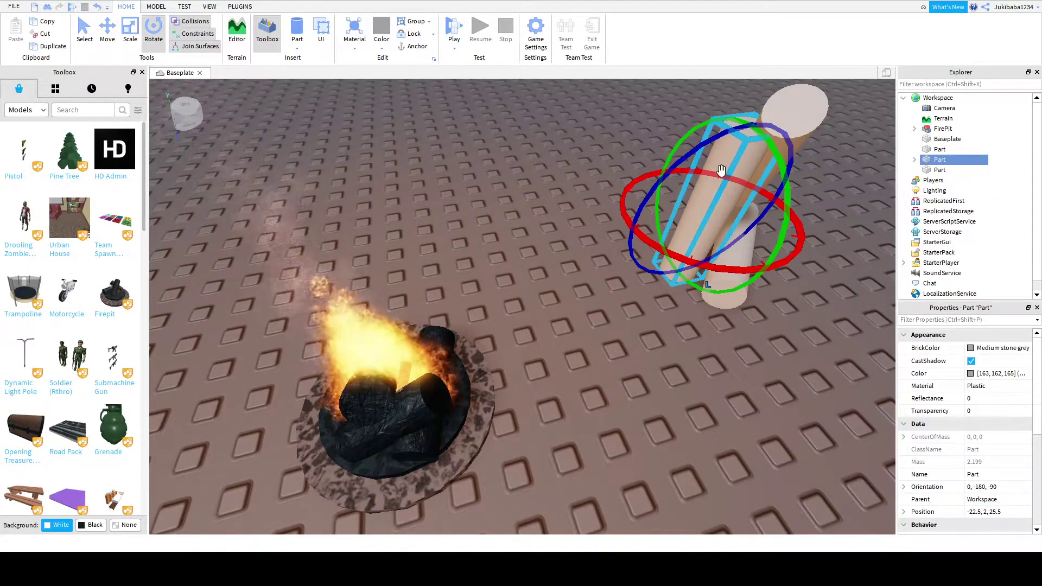
- Delete all three cylinder logs from the baseplate, keeping only the fire pit model
key(Delete)
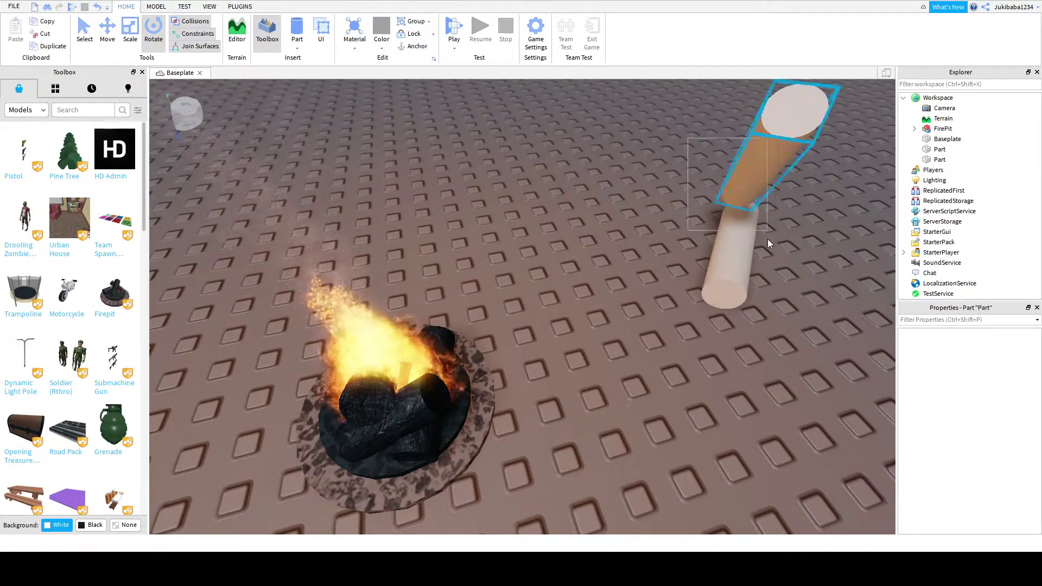
click(755, 244)
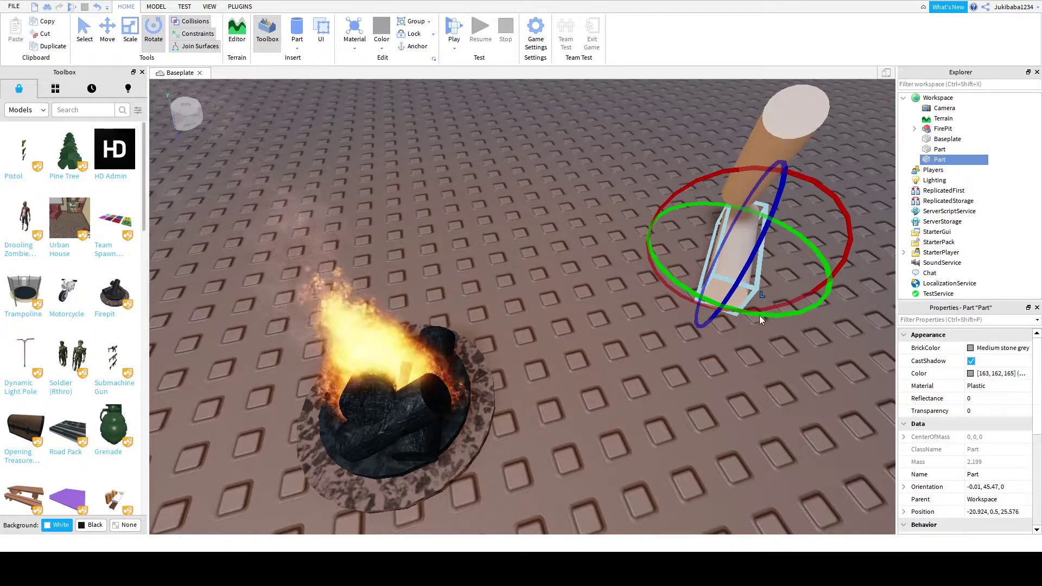
key(Delete)
right_drag(764, 290, 750, 258)
click(698, 307)
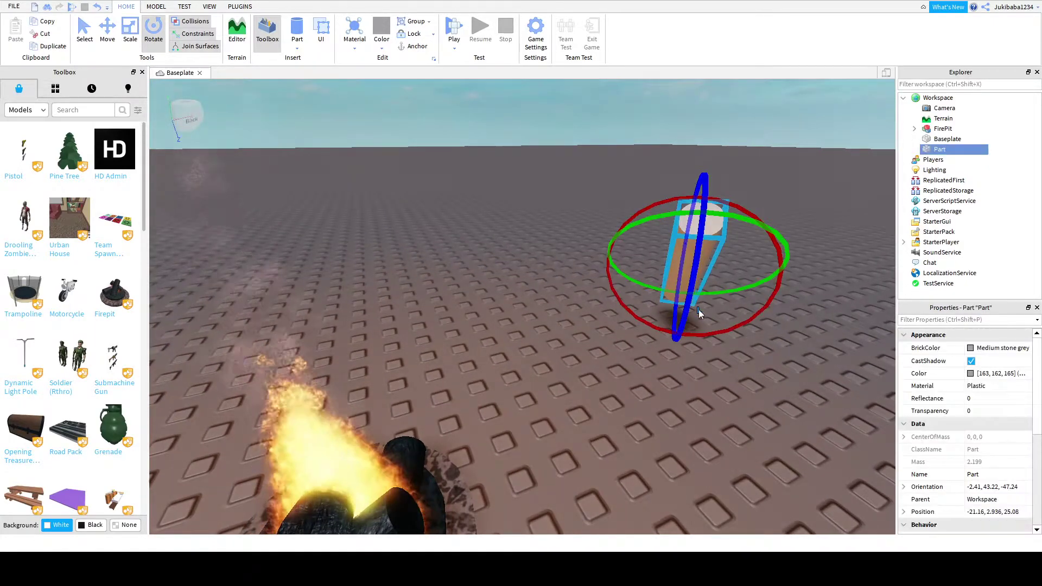
key(Delete)
key(s)
key(a)
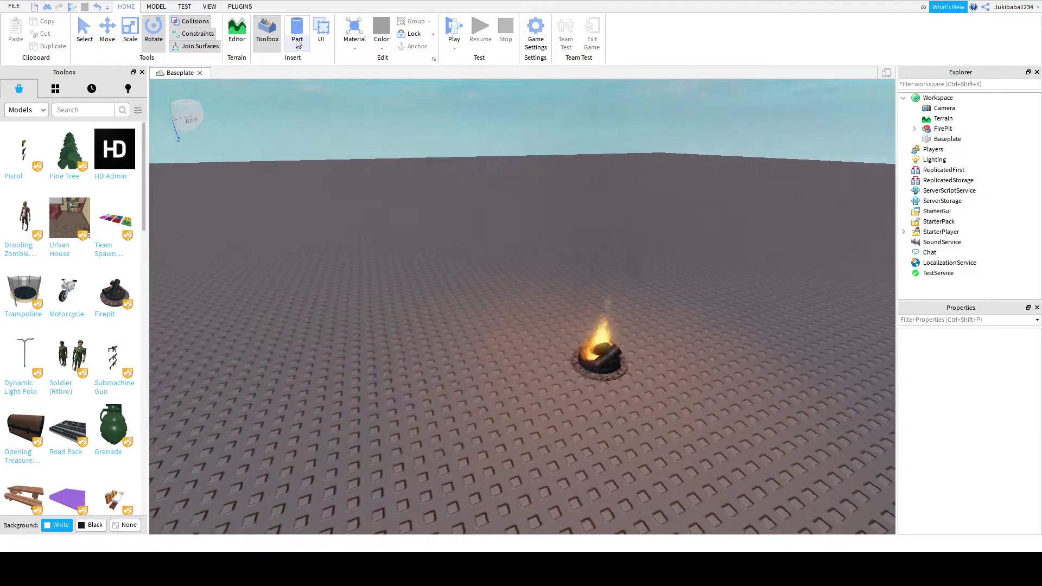
click(297, 29)
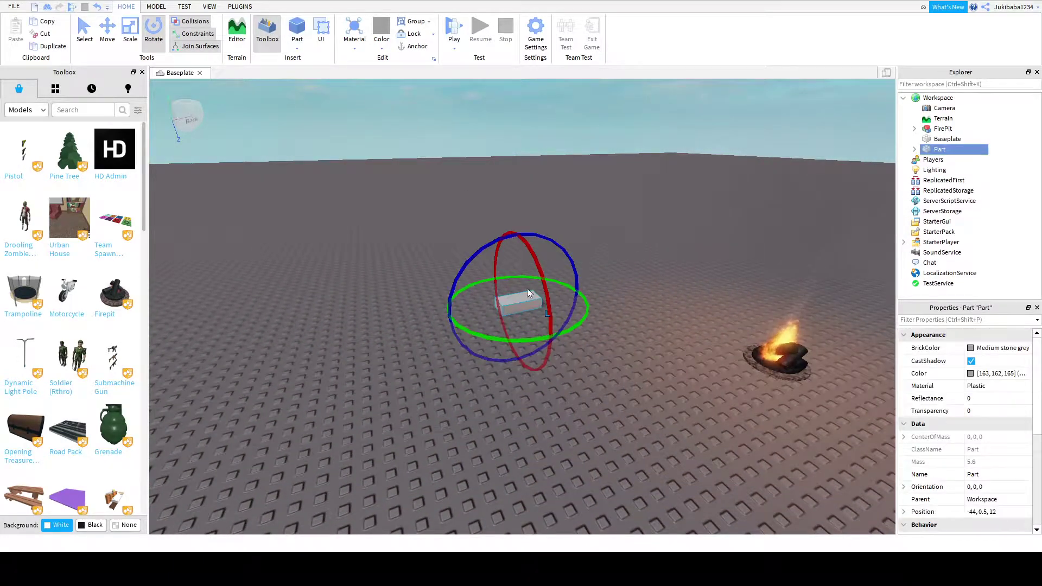
drag(519, 304, 475, 389)
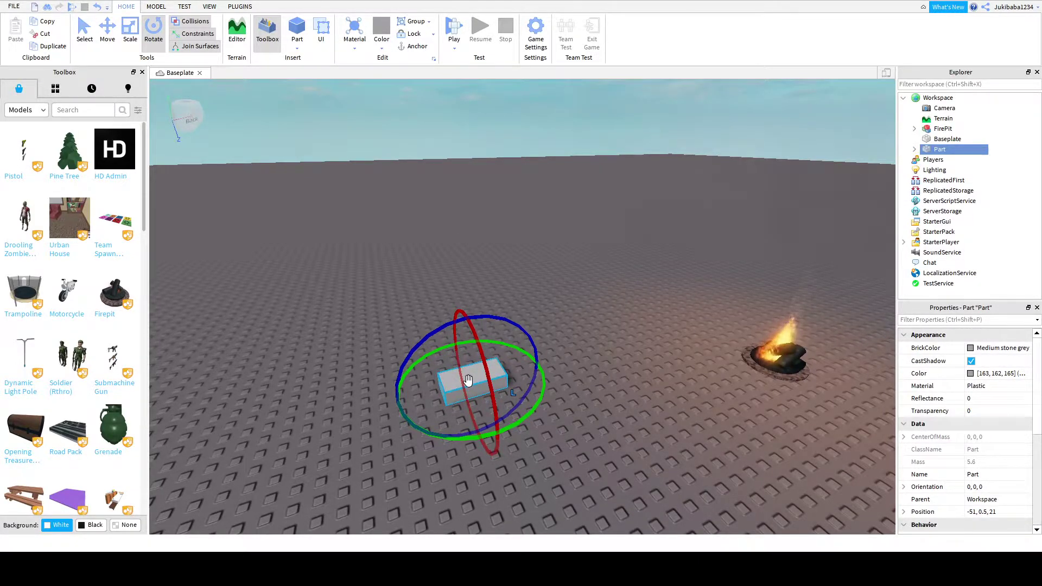
key(Delete)
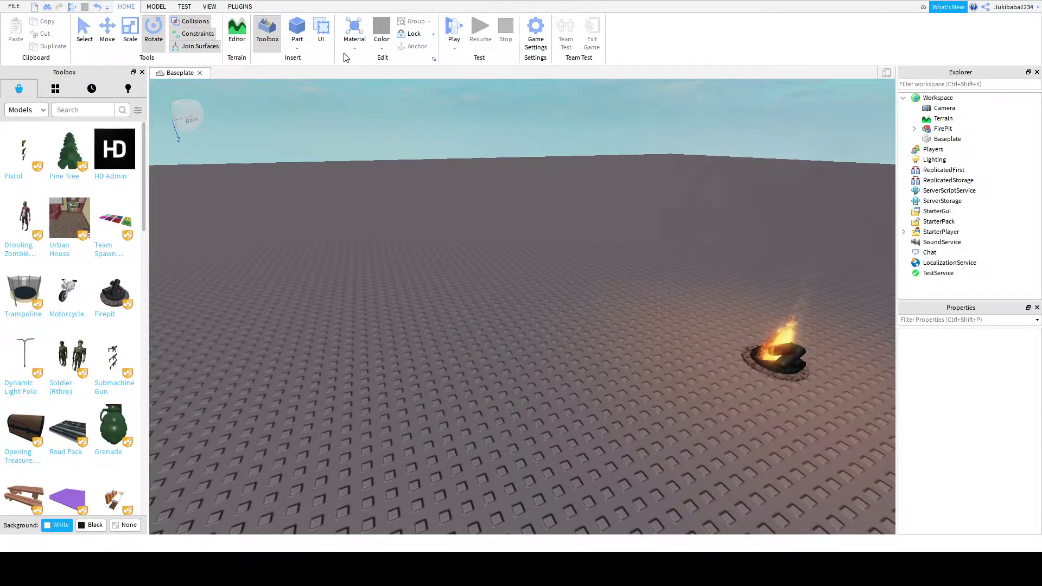
- Try out a ball part enlarged with the Scale tool, and delete it from the baseplate
click(309, 70)
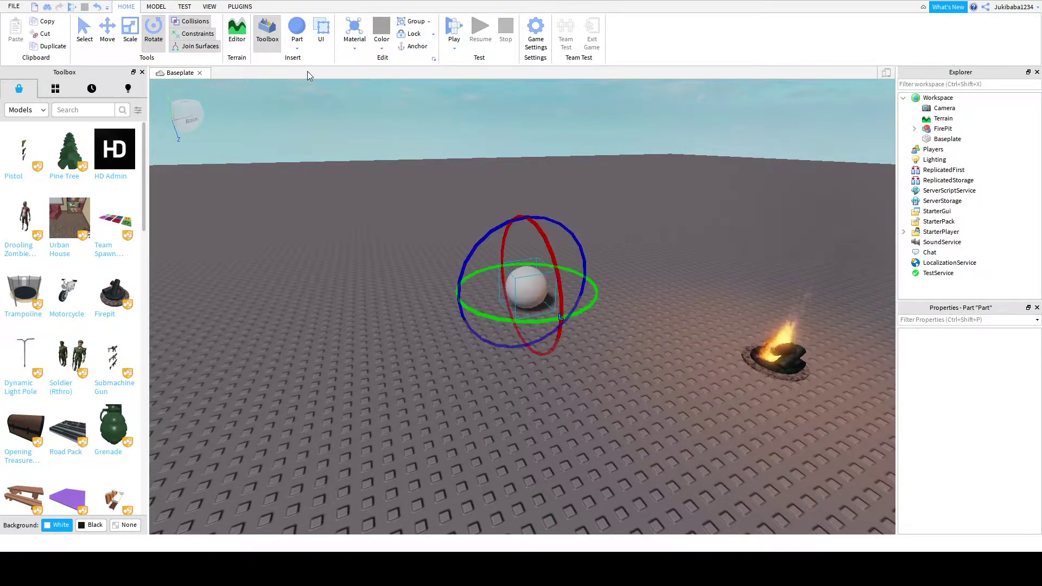
click(130, 28)
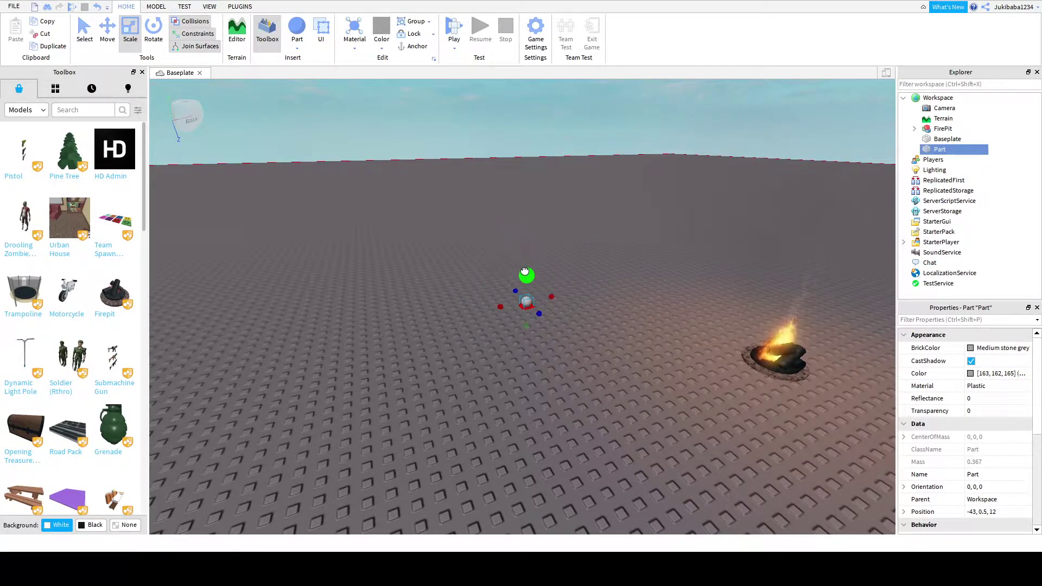
drag(536, 243, 548, 212)
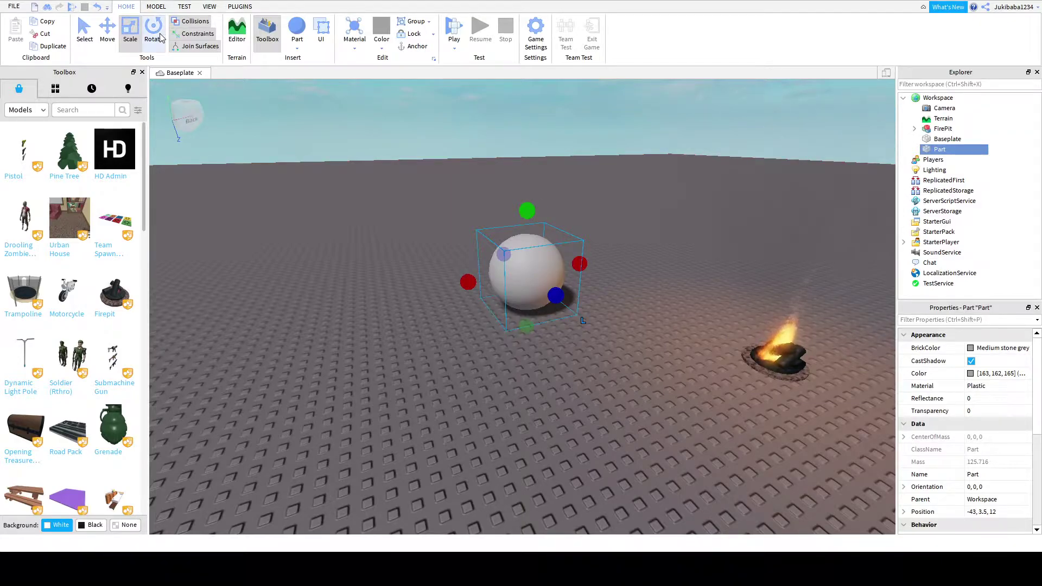
click(154, 30)
click(277, 191)
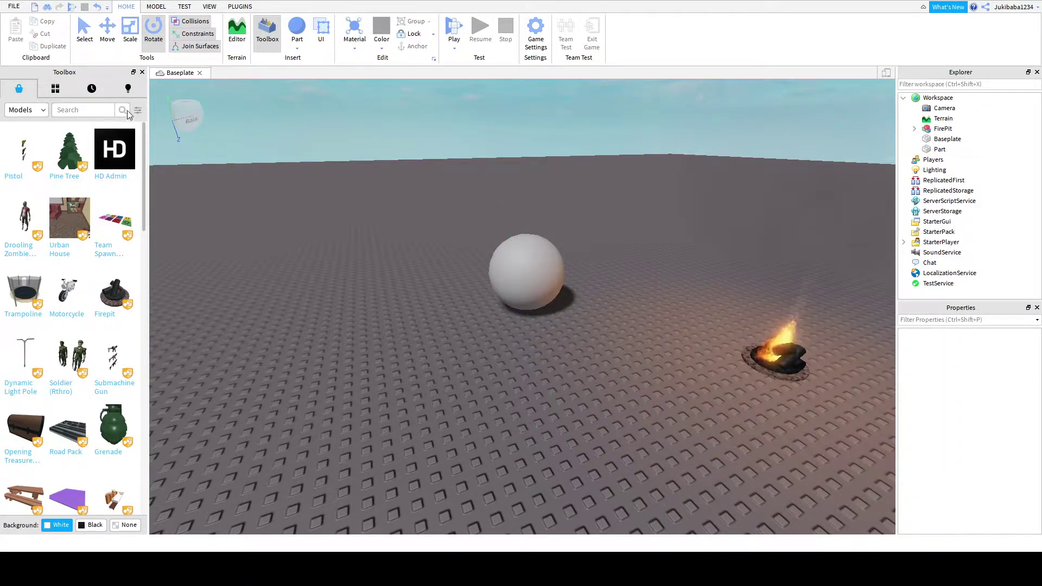
scroll(303, 156, down, 8)
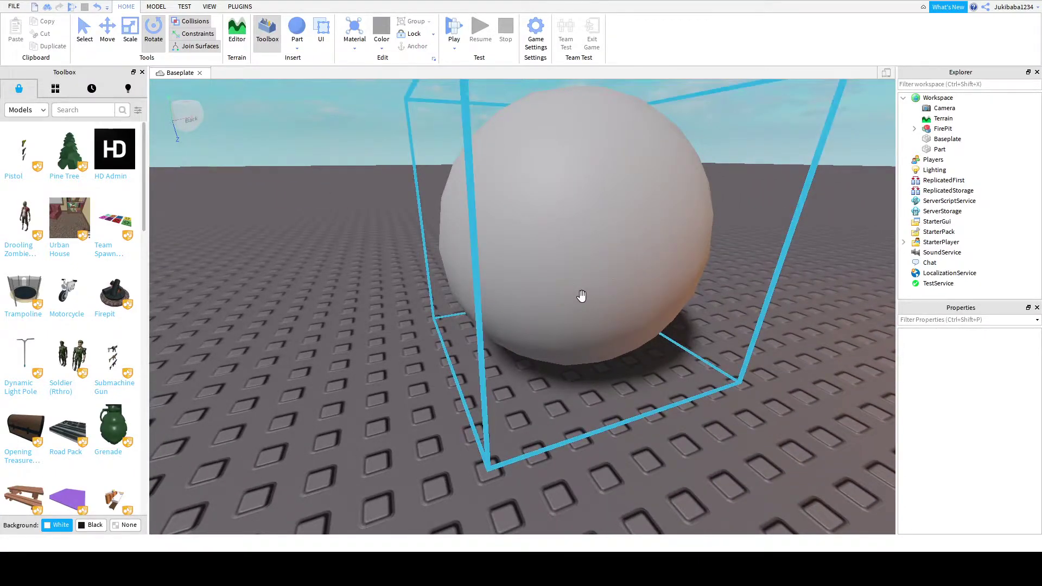
scroll(581, 296, up, 1)
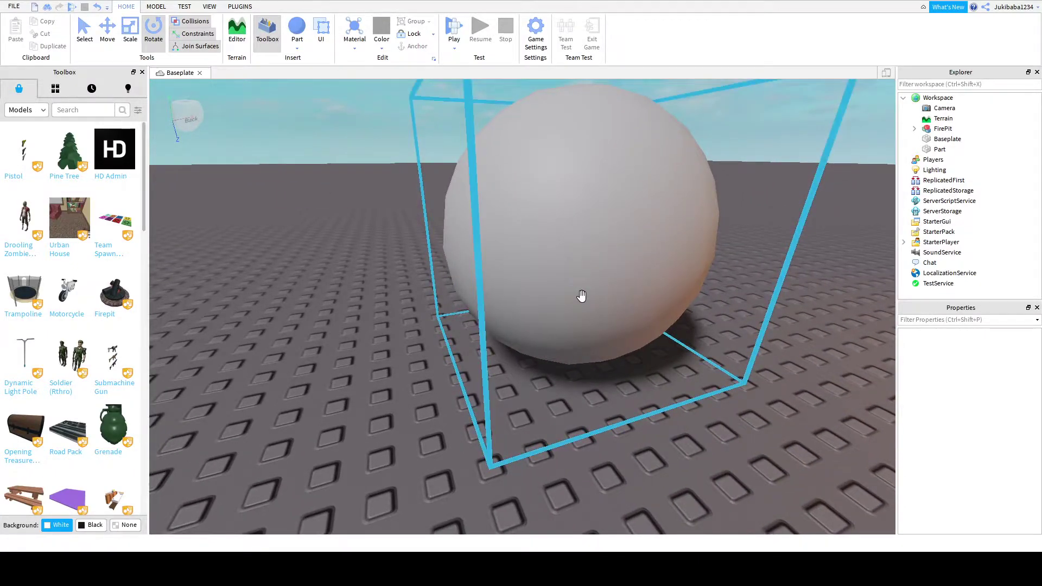
click(605, 279)
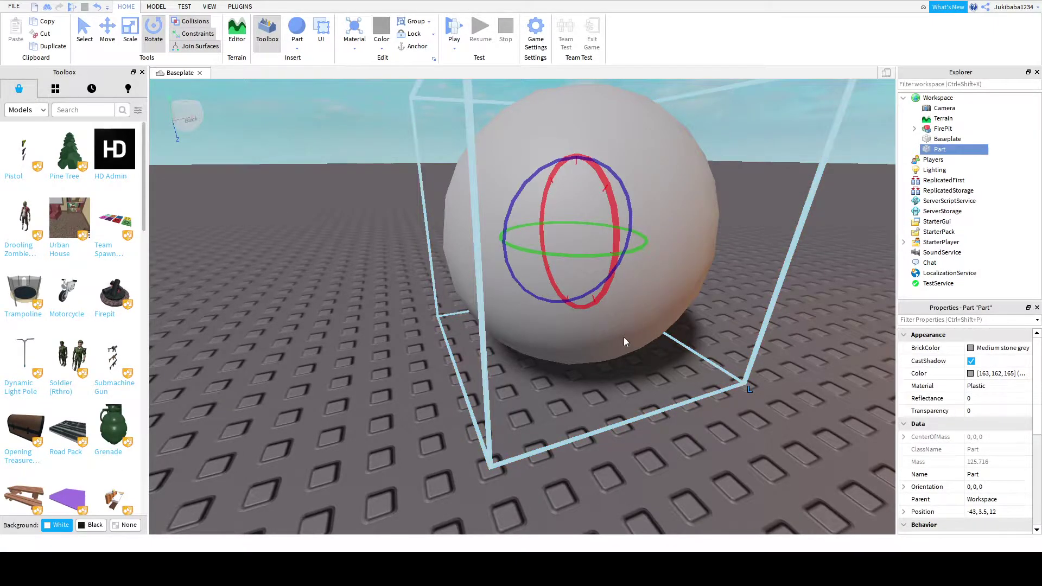
key(Delete)
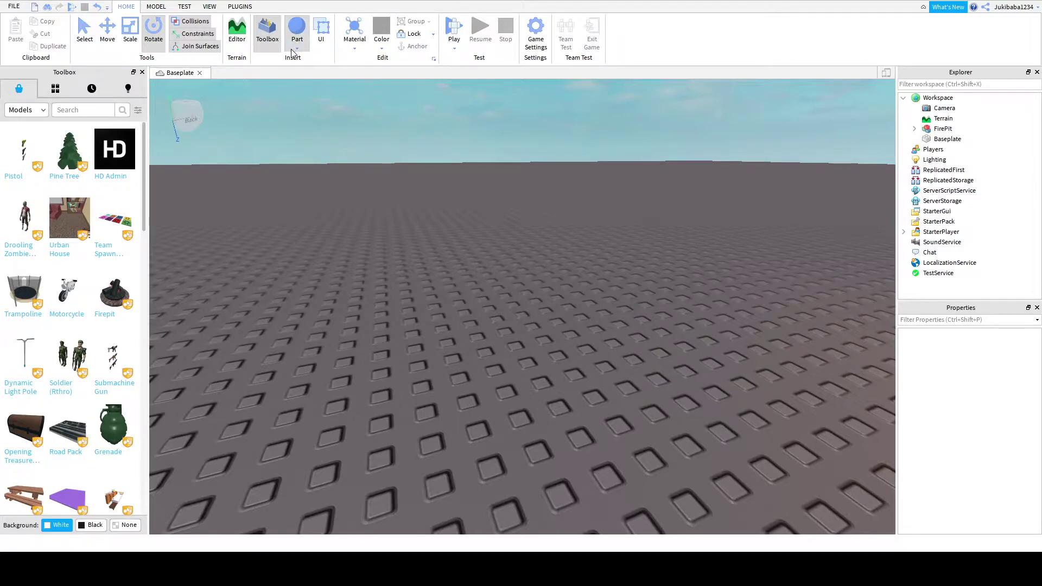
- Insert a new cylinder on the empty baseplate, turn it to a -90-degree heading and tilt it about 42 degrees
click(303, 96)
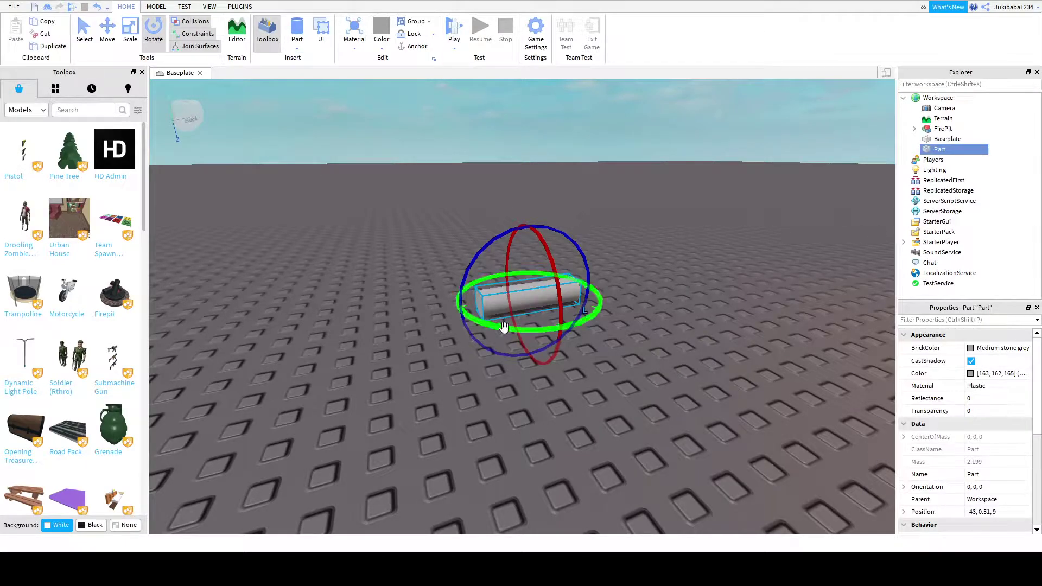
drag(504, 328, 480, 401)
key(ctrl+r)
key(ctrl+r)
key(ctrl+r)
drag(552, 356, 506, 275)
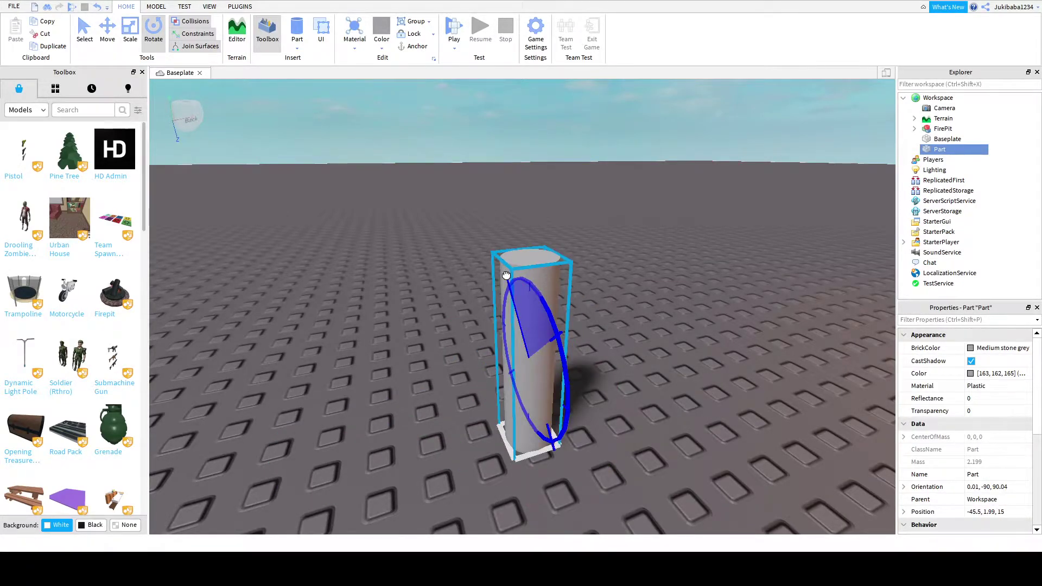
drag(514, 330, 529, 390)
scroll(529, 391, down, 2)
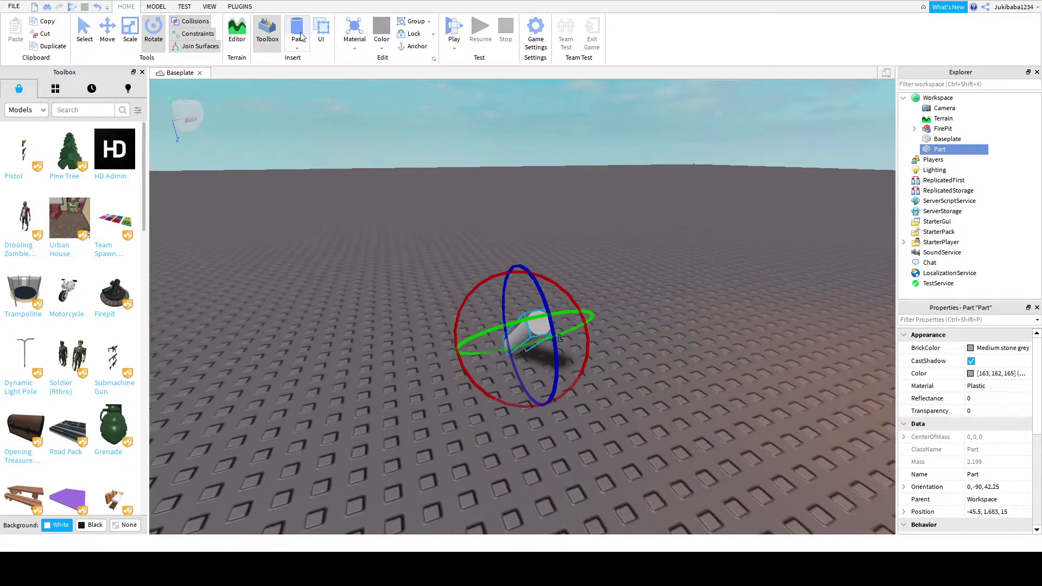
- Insert a second cylinder, place it against the first log and tilt it so the two cross
click(300, 35)
drag(538, 288, 530, 361)
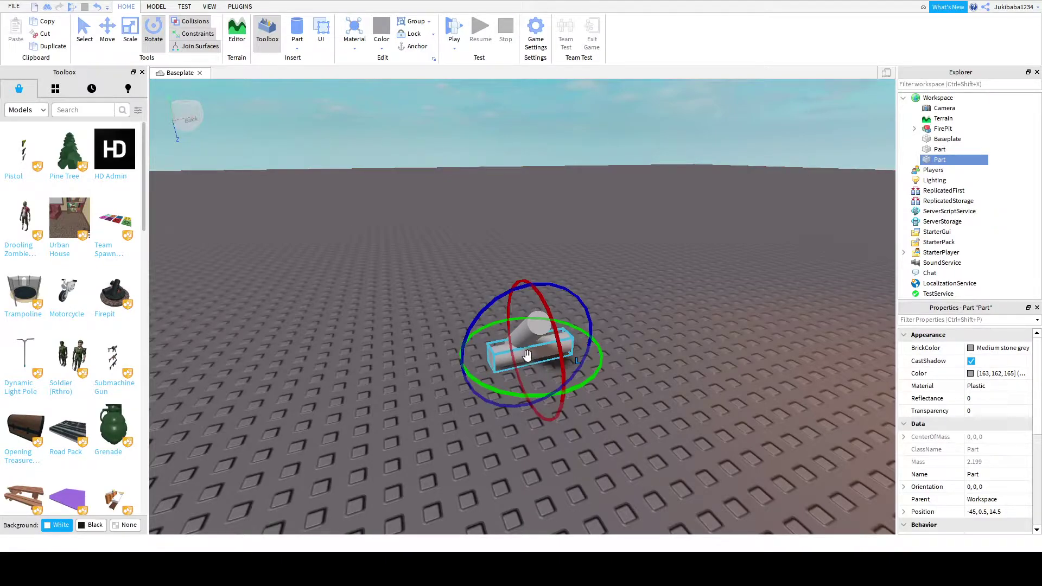
drag(584, 306, 518, 386)
drag(618, 362, 601, 424)
mouse_move(562, 367)
mouse_down()
mouse_move(543, 356)
mouse_move(530, 375)
mouse_move(543, 375)
mouse_up()
drag(602, 345, 565, 399)
click(646, 361)
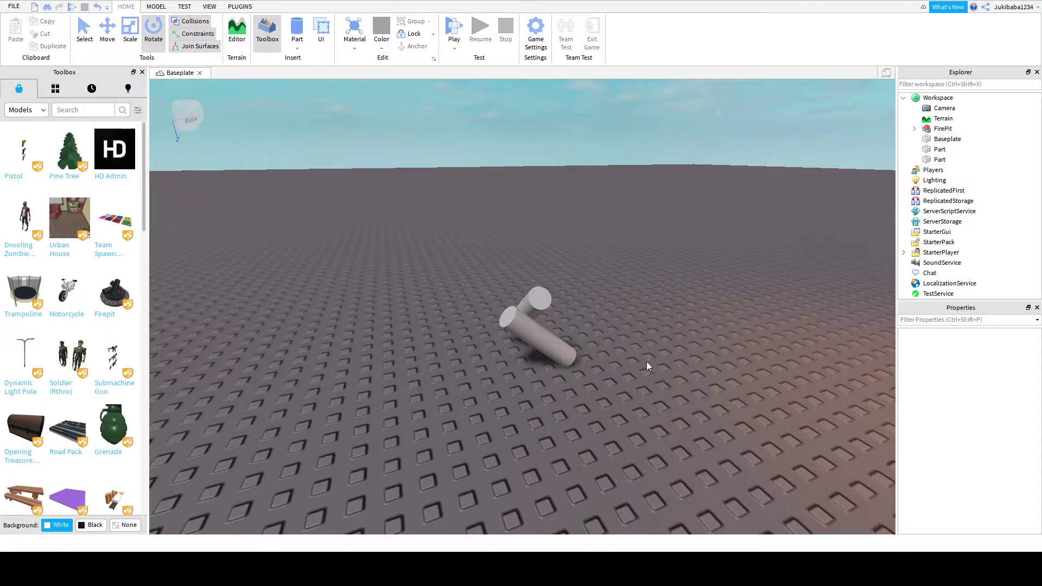
- Insert a third cylinder and lay it flat against the base of the two leaning logs
click(297, 27)
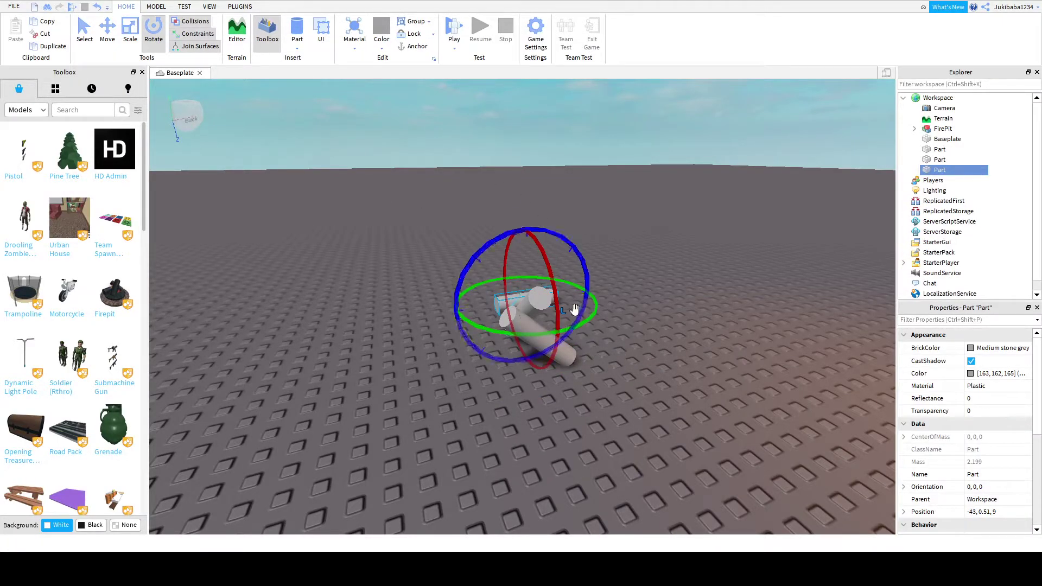
drag(498, 306, 496, 362)
right_drag(501, 422, 504, 419)
click(490, 416)
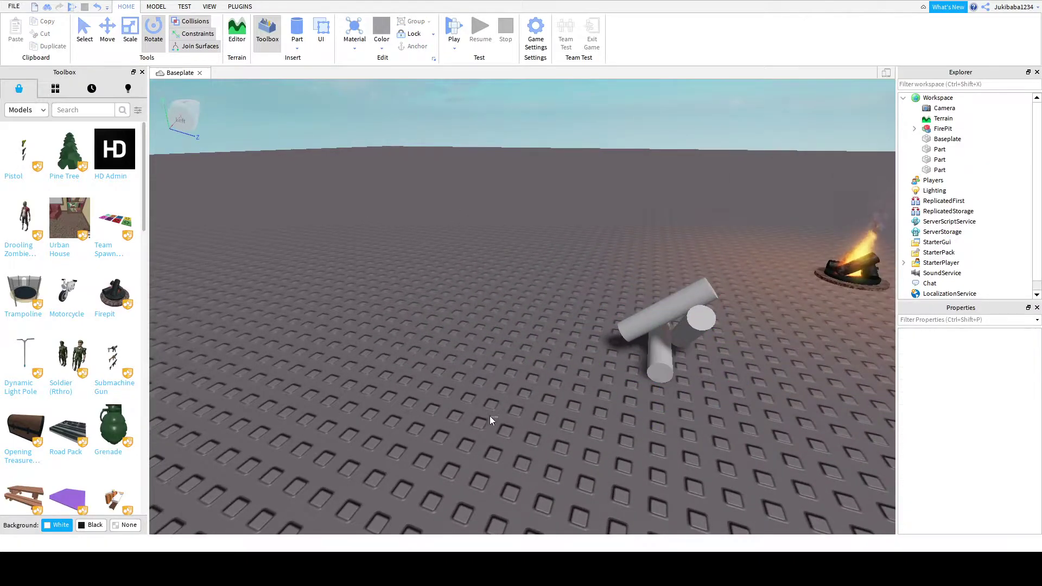
- Select all three cylinder logs and set their material to SmoothPlastic
drag(596, 318, 705, 373)
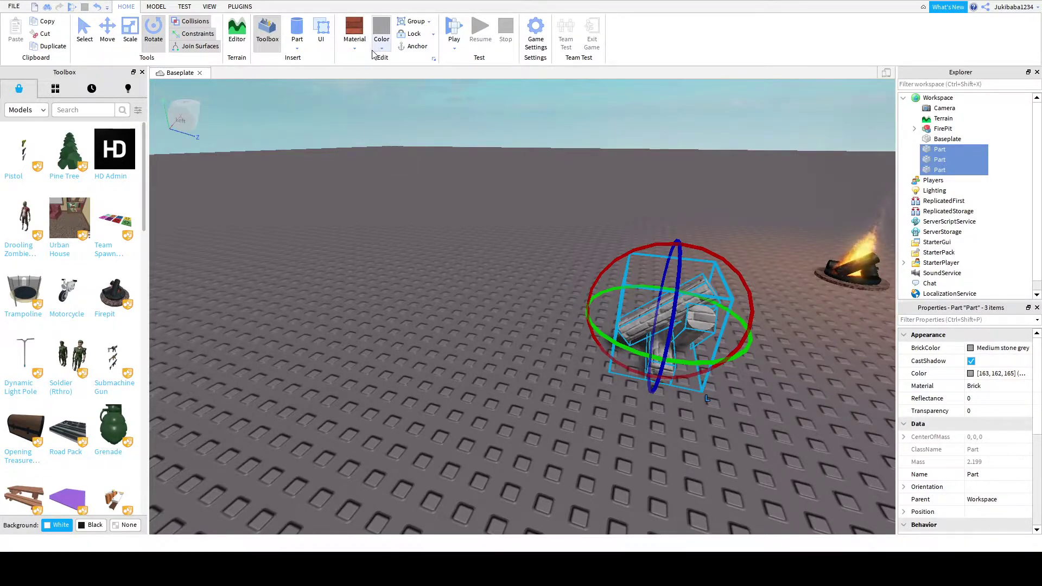
click(355, 30)
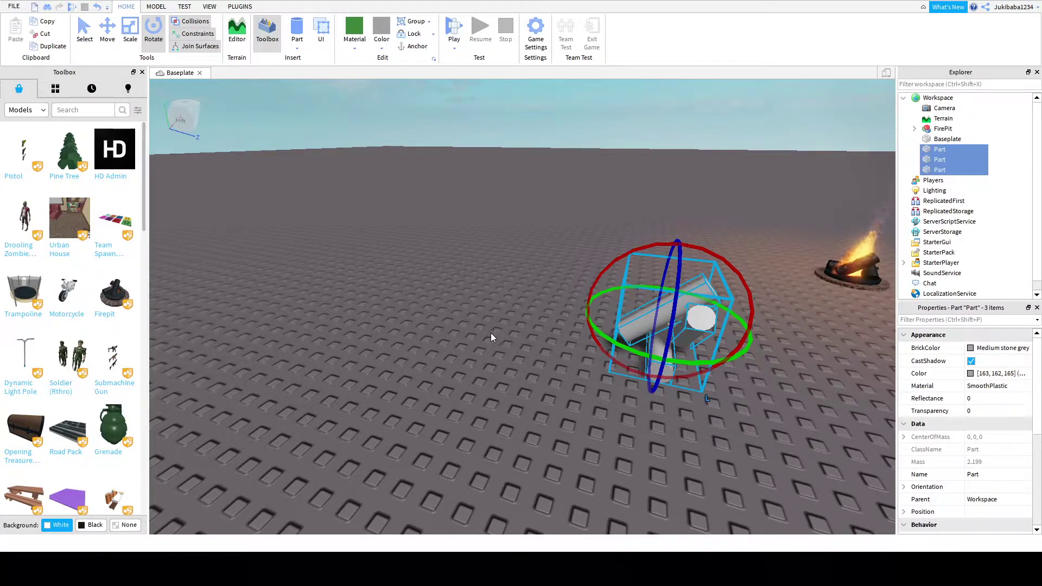
click(404, 264)
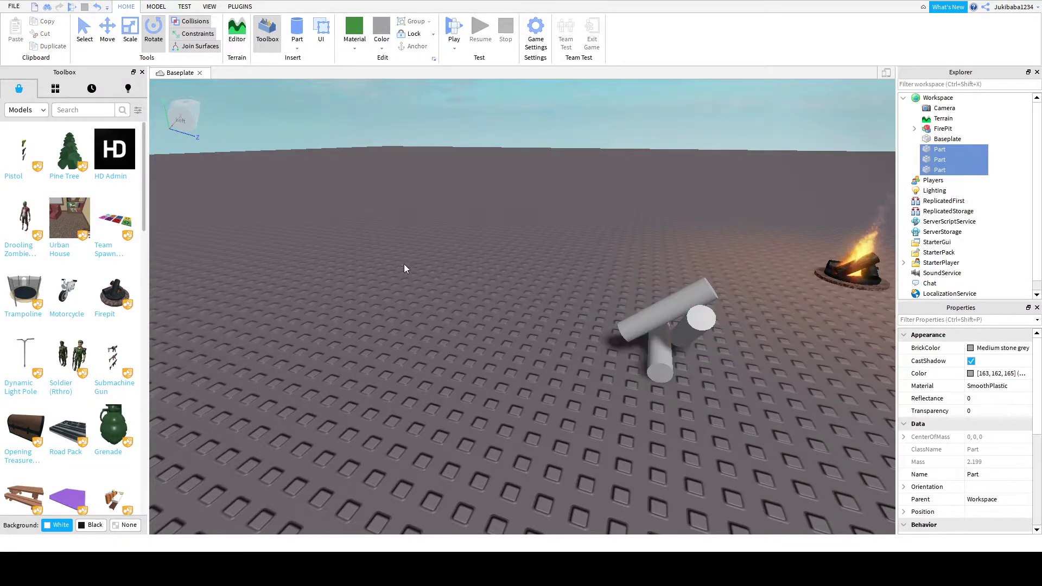
- Expand the FirePit model and examine its parts' properties, including the cylinder mesh inside one of the log parts
click(871, 278)
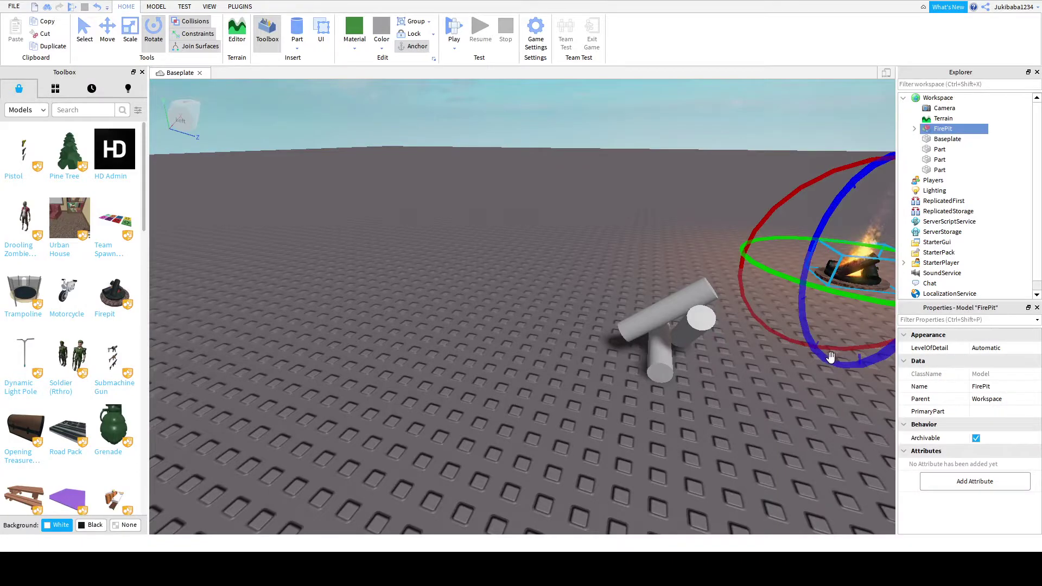
double_click(932, 131)
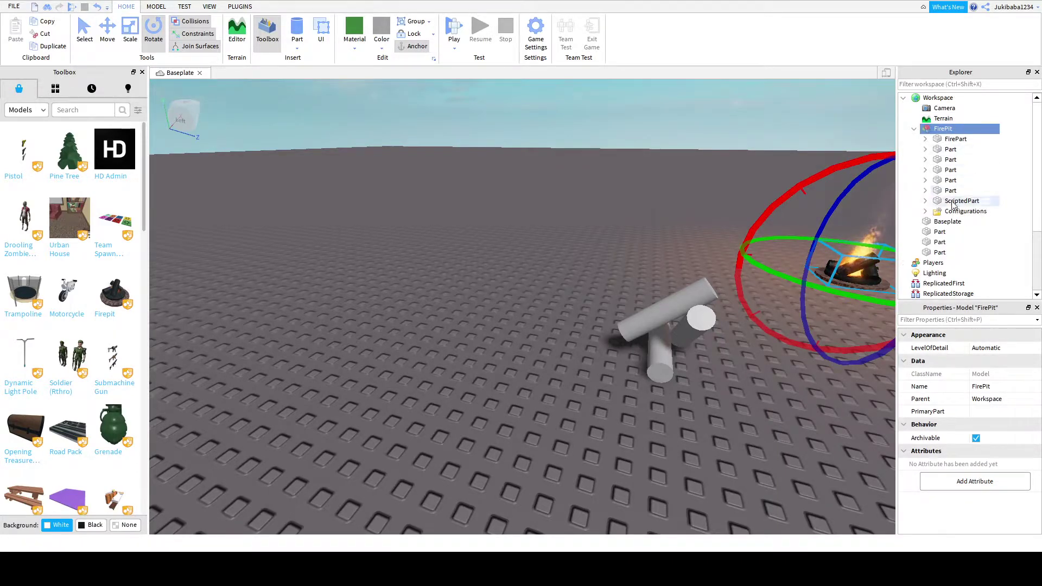
click(945, 210)
click(958, 200)
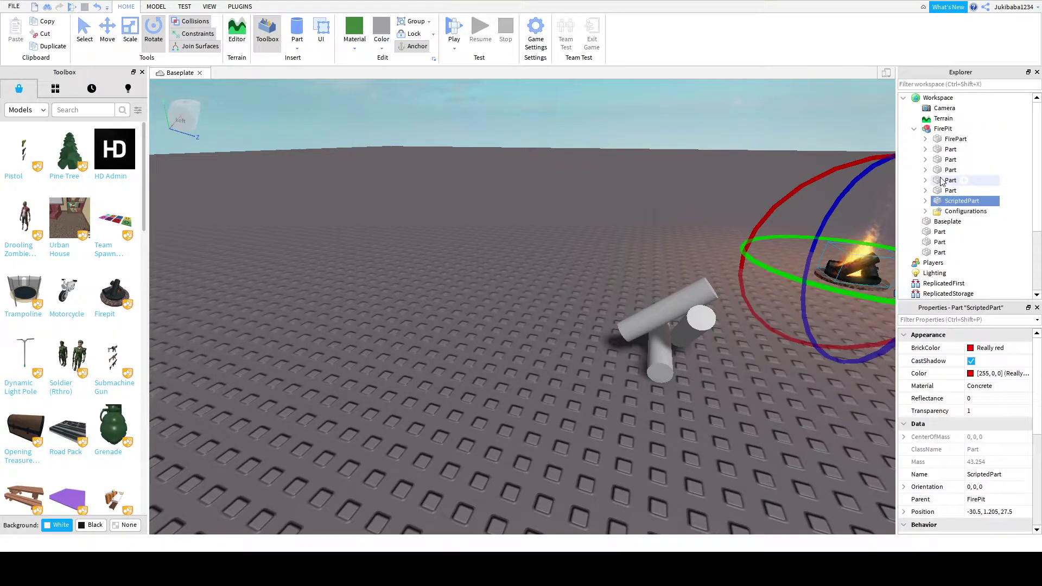
click(950, 180)
click(950, 180)
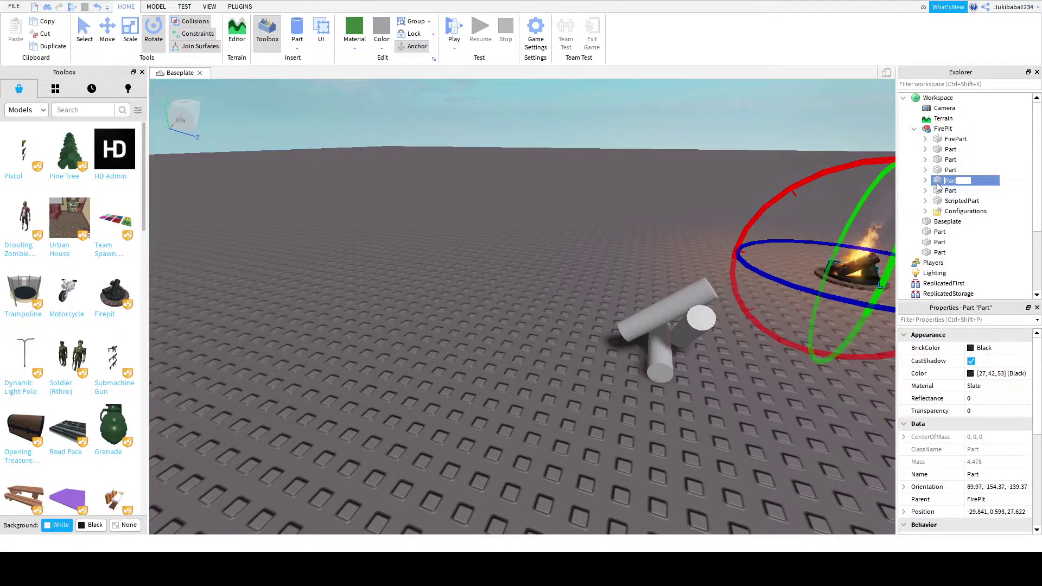
click(925, 180)
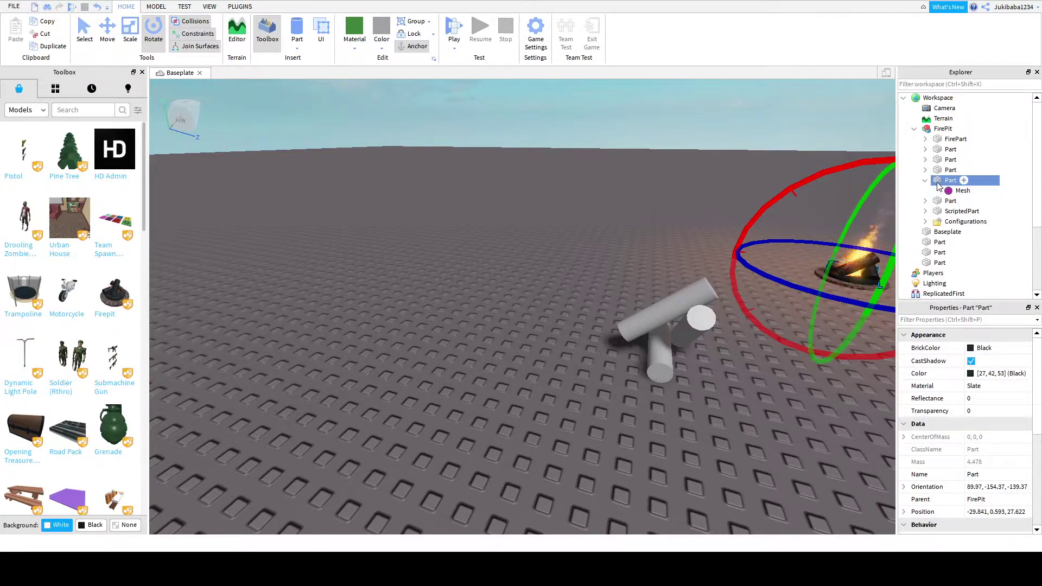
click(949, 191)
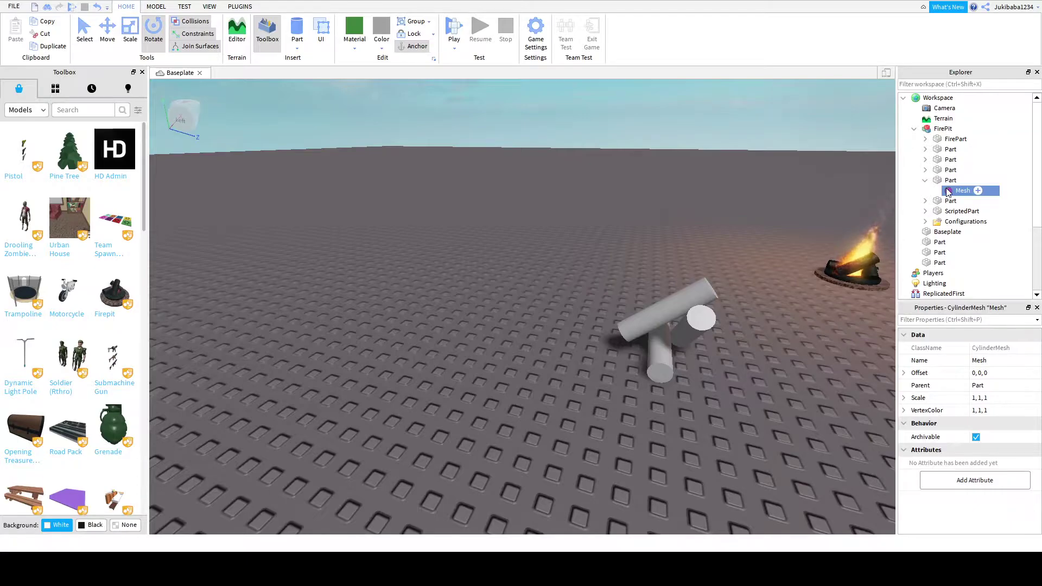
click(949, 191)
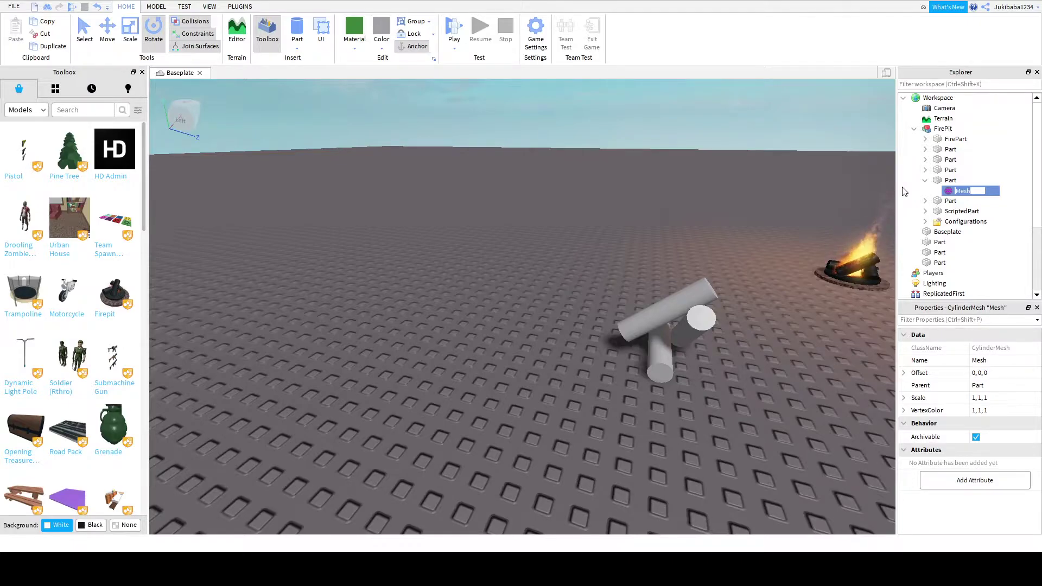
text(Mesh)
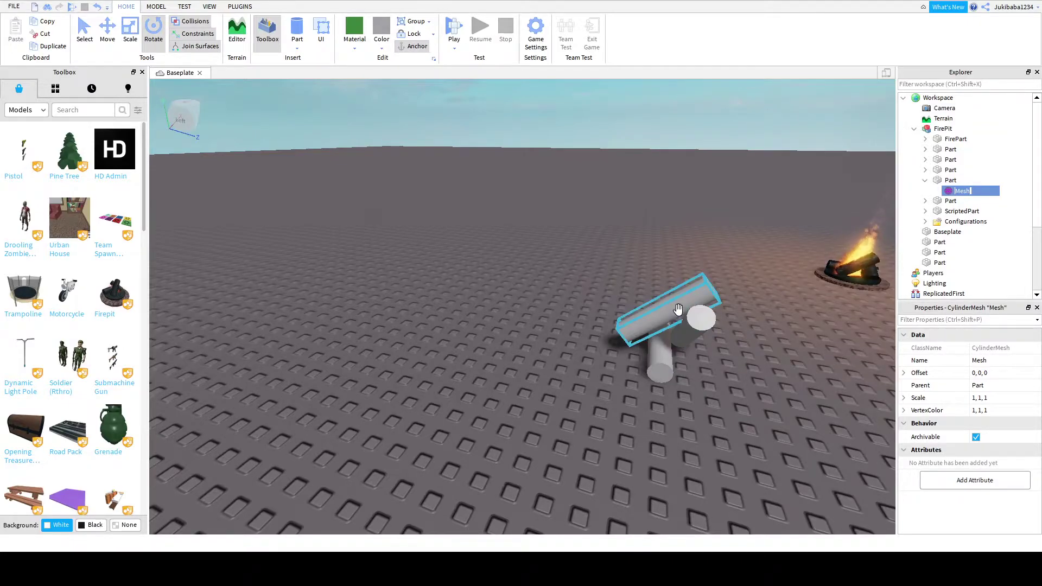
- Set the material of the inspected FirePit log part to SmoothPlastic
click(941, 182)
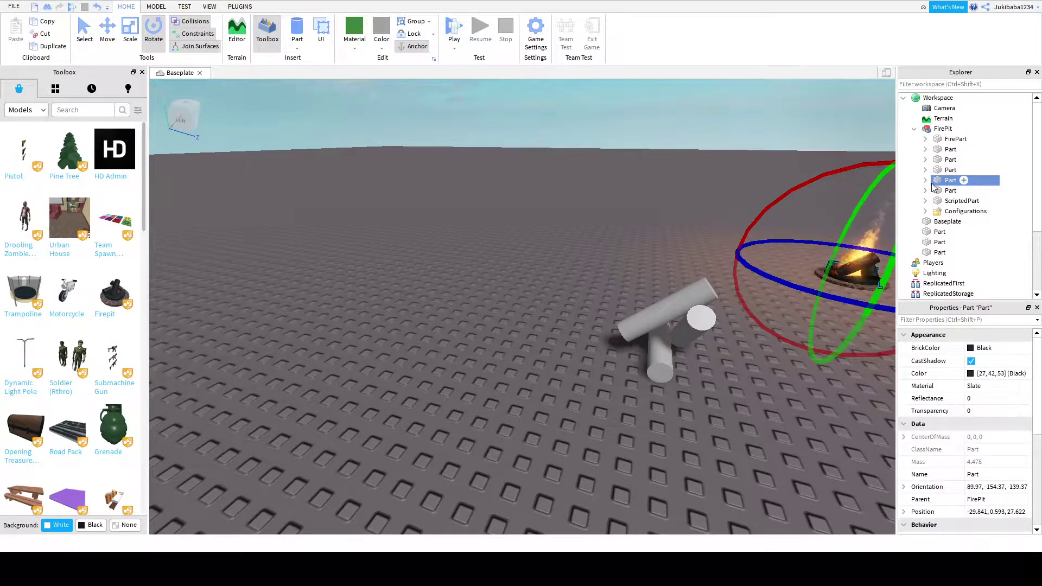
click(360, 28)
click(458, 359)
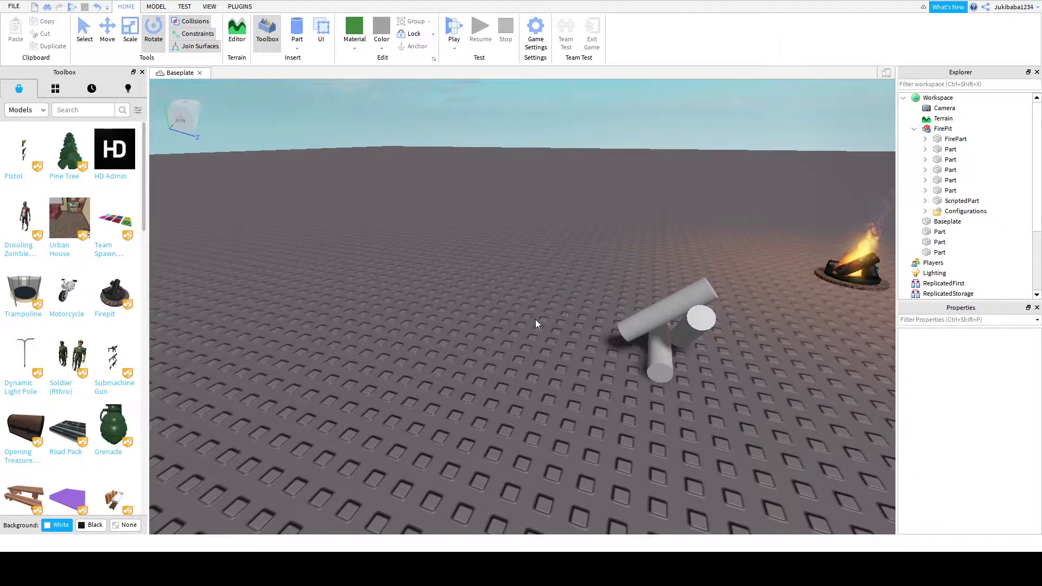
- Select the three cylinder logs, colour them Black and set their material to Granite
drag(631, 249, 740, 379)
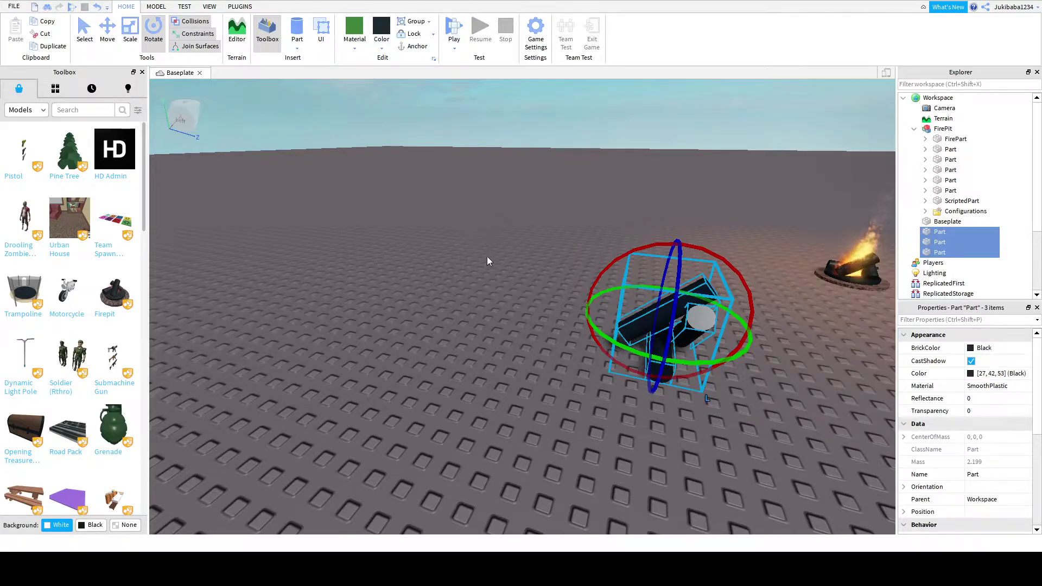
click(514, 365)
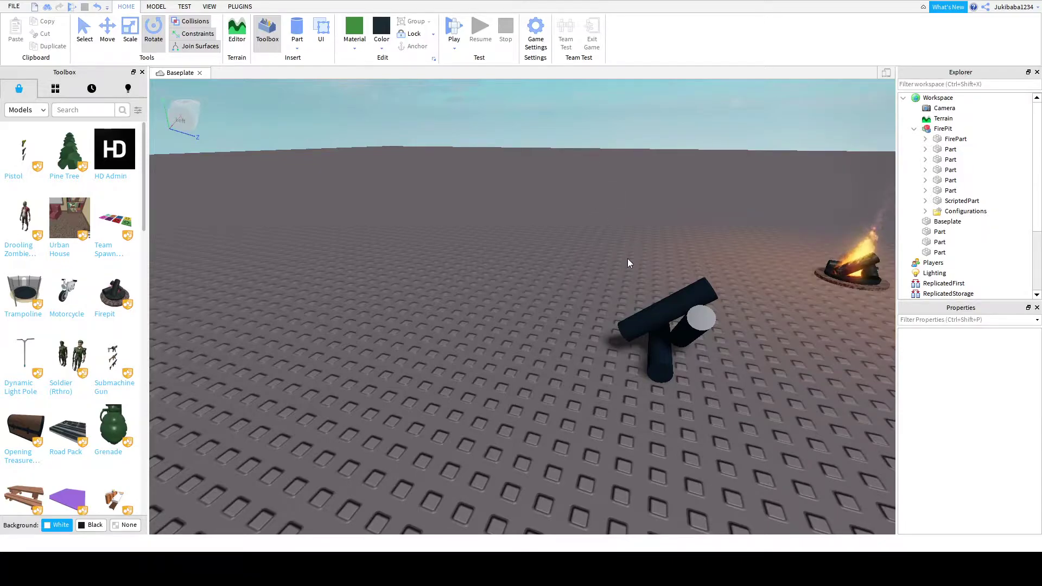
drag(607, 240, 688, 353)
key(f)
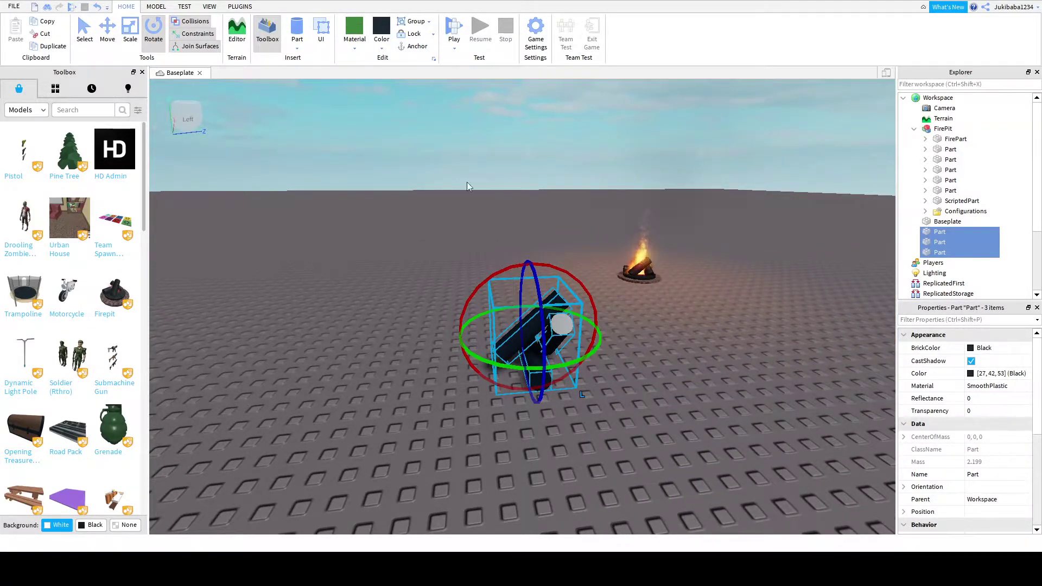
right_drag(588, 269, 588, 267)
scroll(589, 269, up, 5)
scroll(588, 267, down, 3)
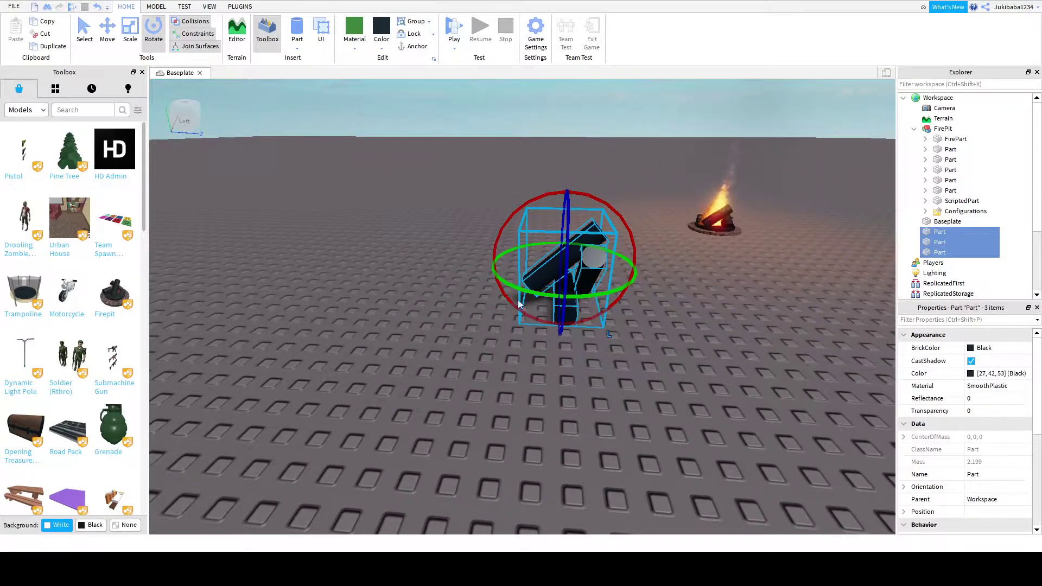
right_drag(414, 172, 415, 172)
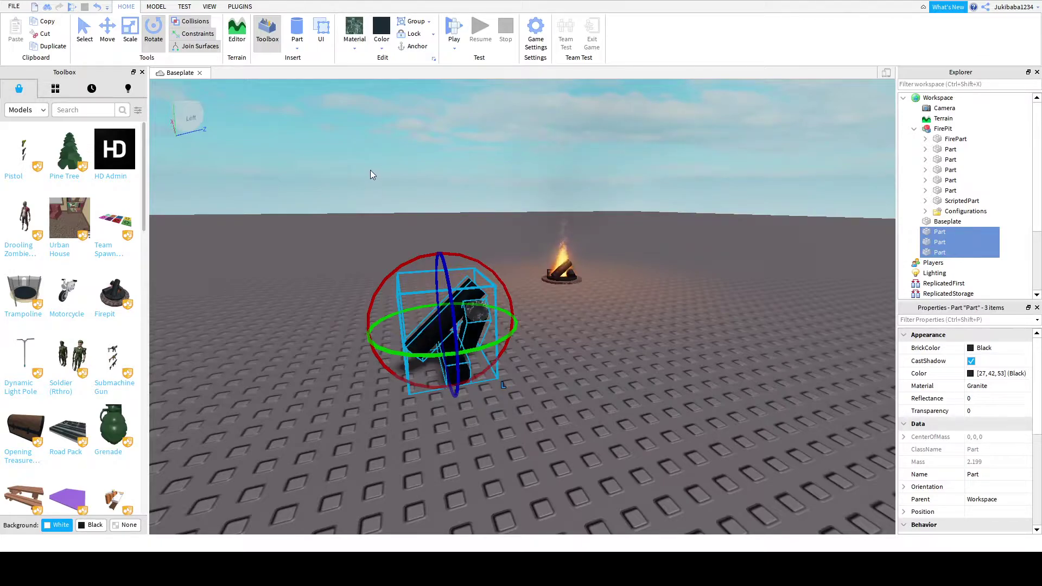
click(534, 392)
scroll(601, 441, up, 2)
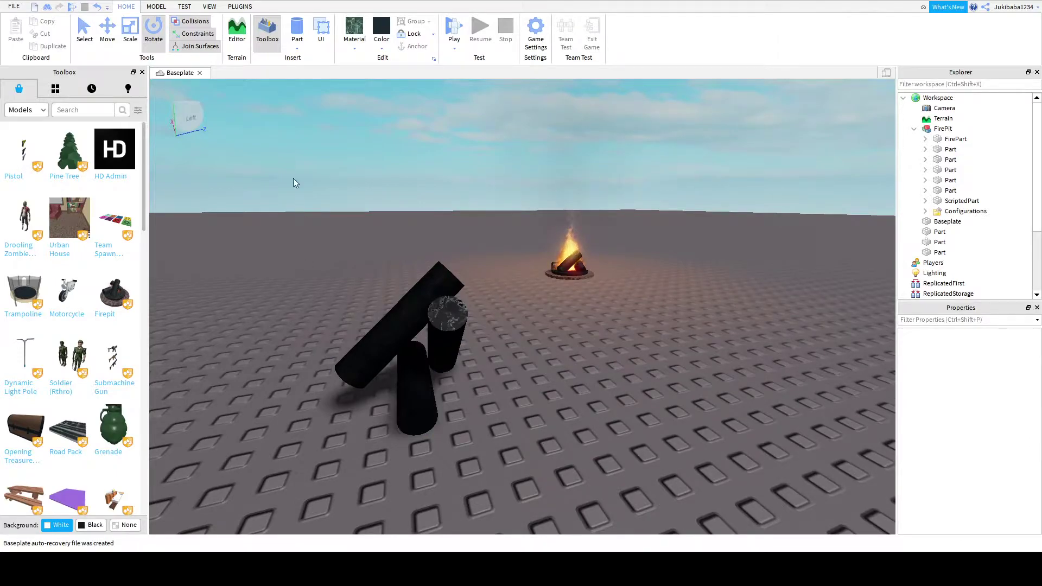
- Insert a fourth cylinder and place it flat on the baseplate beside the logs, at about -46, 0.5, 24.5
click(296, 41)
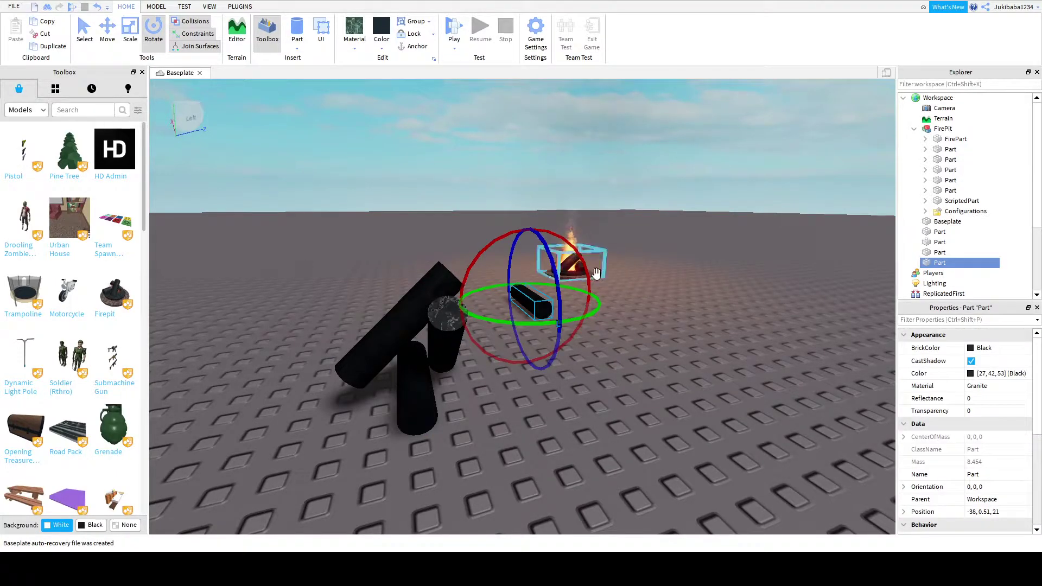
drag(539, 301, 560, 428)
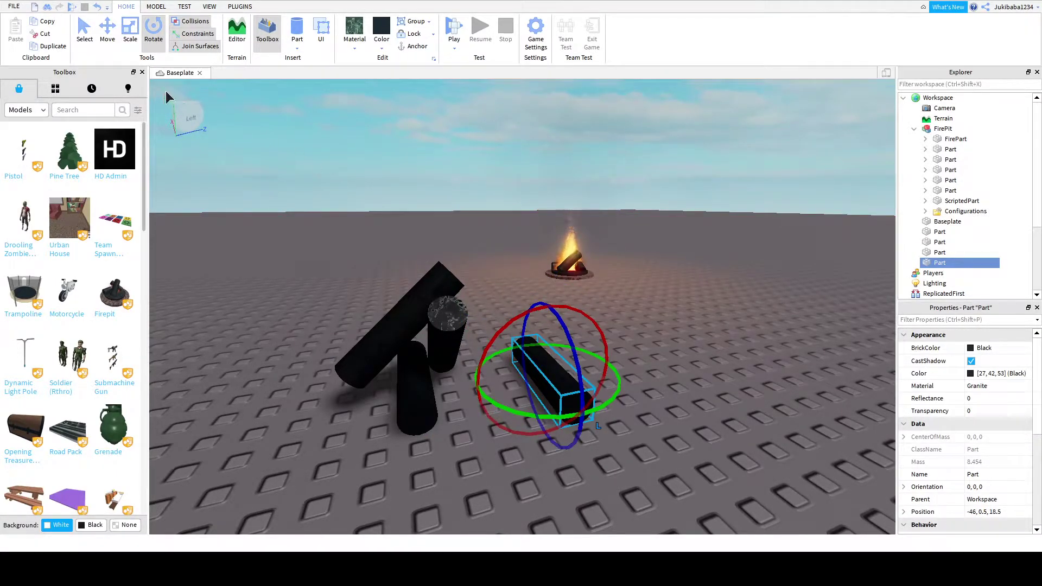
click(130, 29)
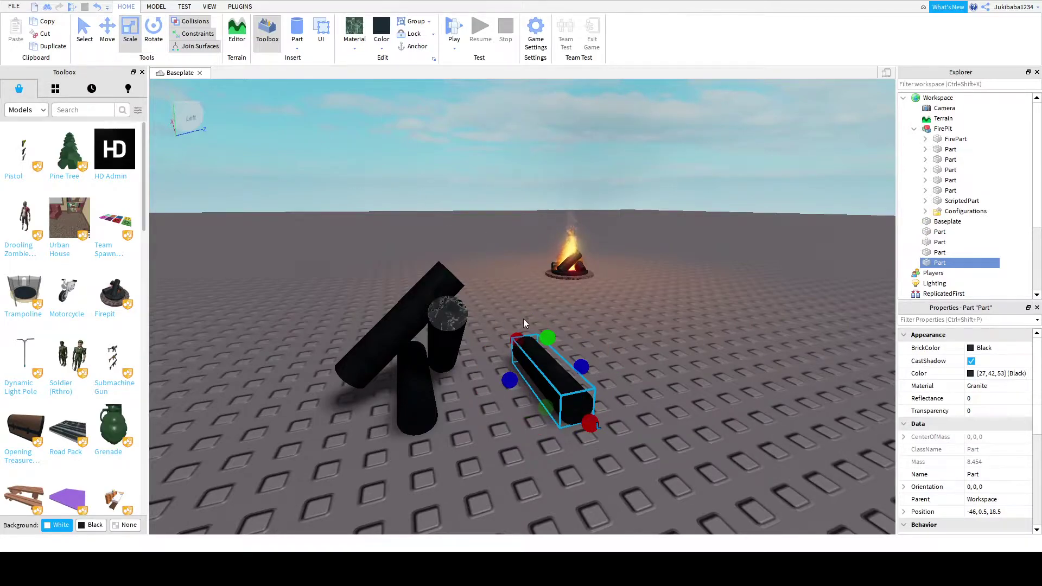
drag(581, 367, 717, 343)
drag(646, 356, 717, 374)
- Examine the first parts of the FirePit model and view its burning logs and round base up close
click(569, 272)
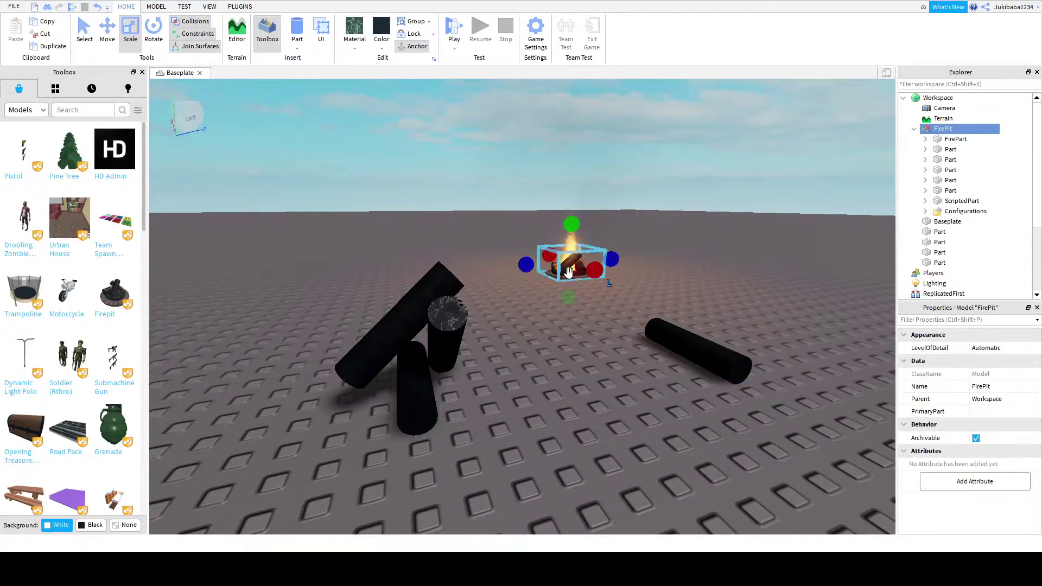
click(955, 151)
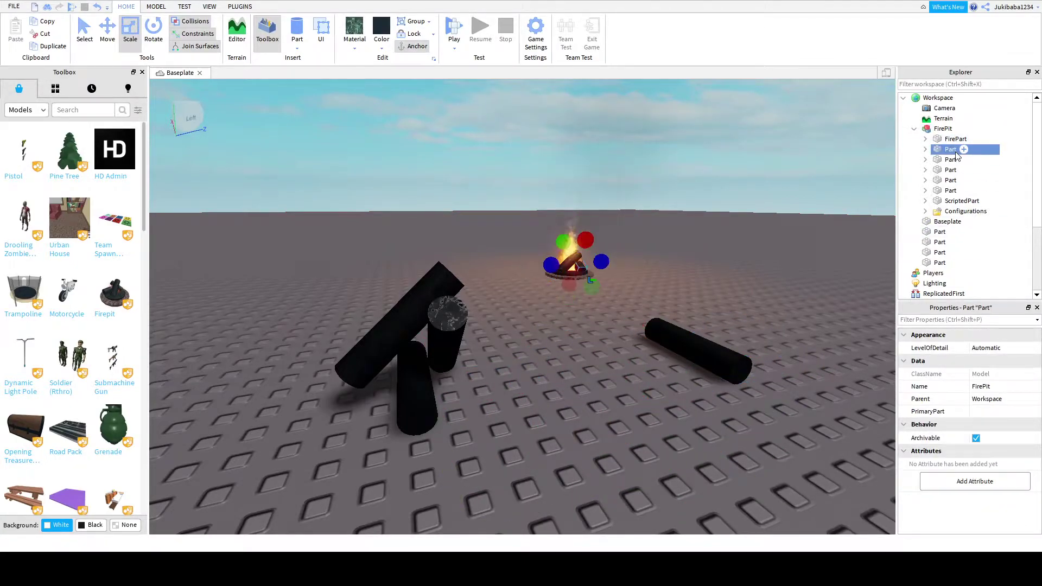
click(954, 159)
click(948, 169)
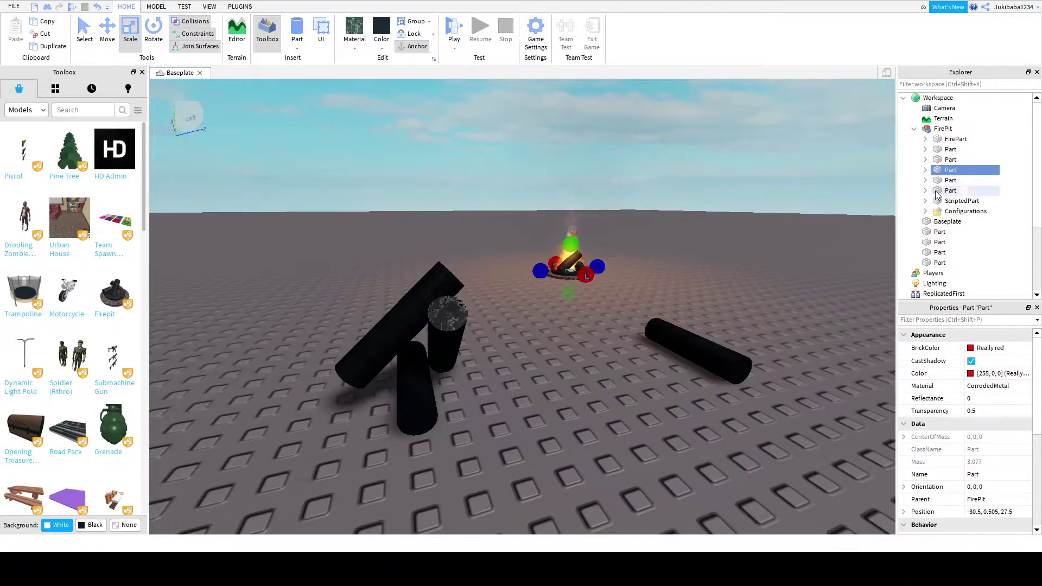
scroll(622, 321, up, 10)
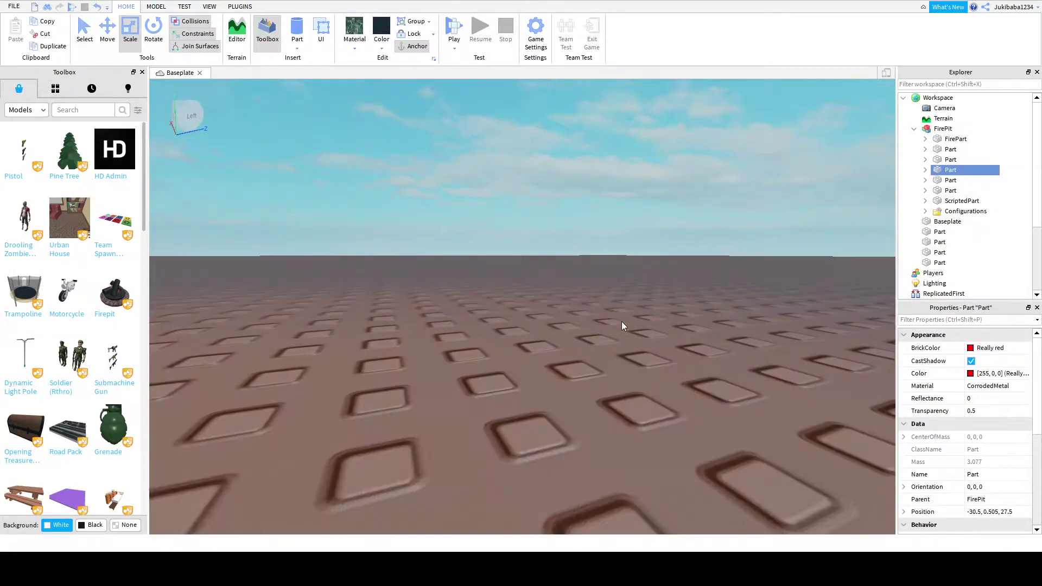
scroll(622, 320, down, 8)
click(622, 320)
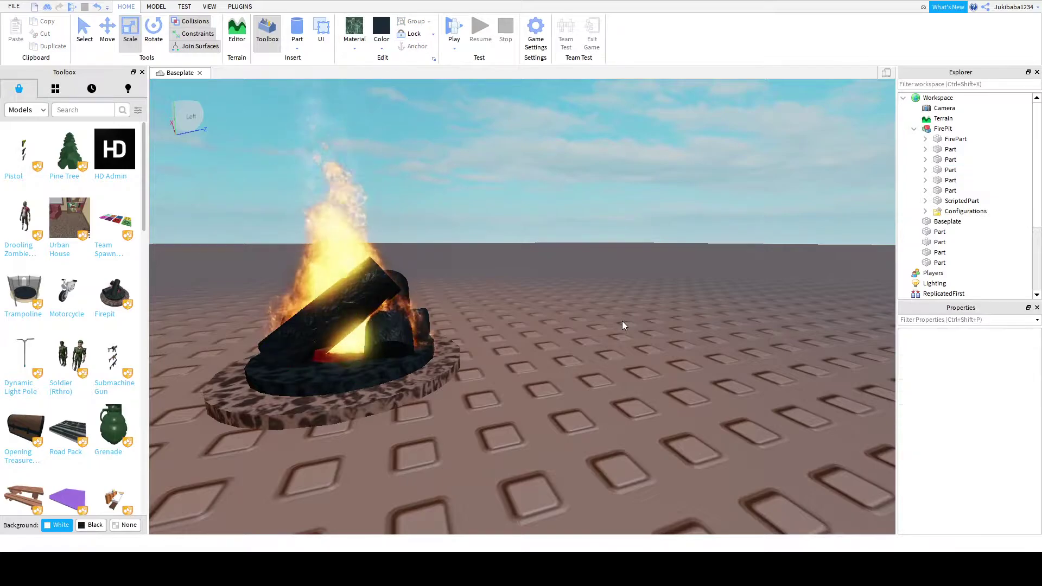
scroll(622, 321, up, 8)
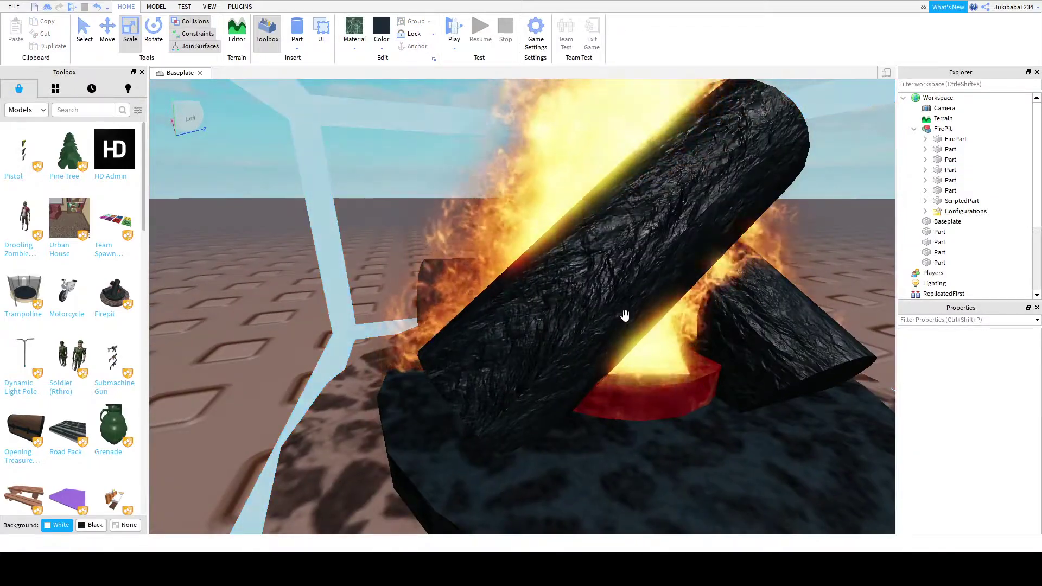
click(643, 451)
scroll(875, 254, down, 8)
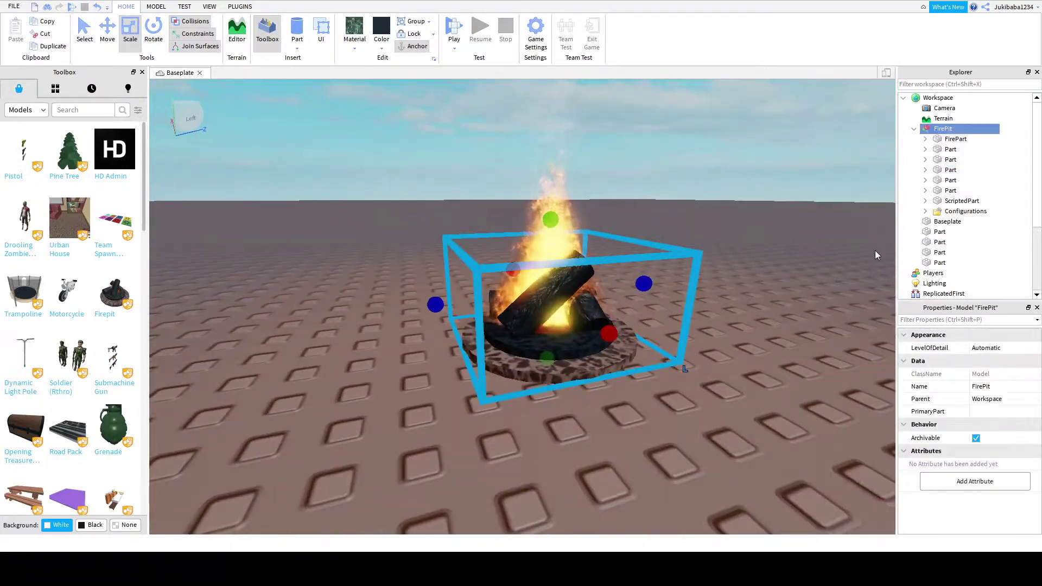
- Check the FirePit's individual log parts one by one for their colour, material and orientation
click(950, 159)
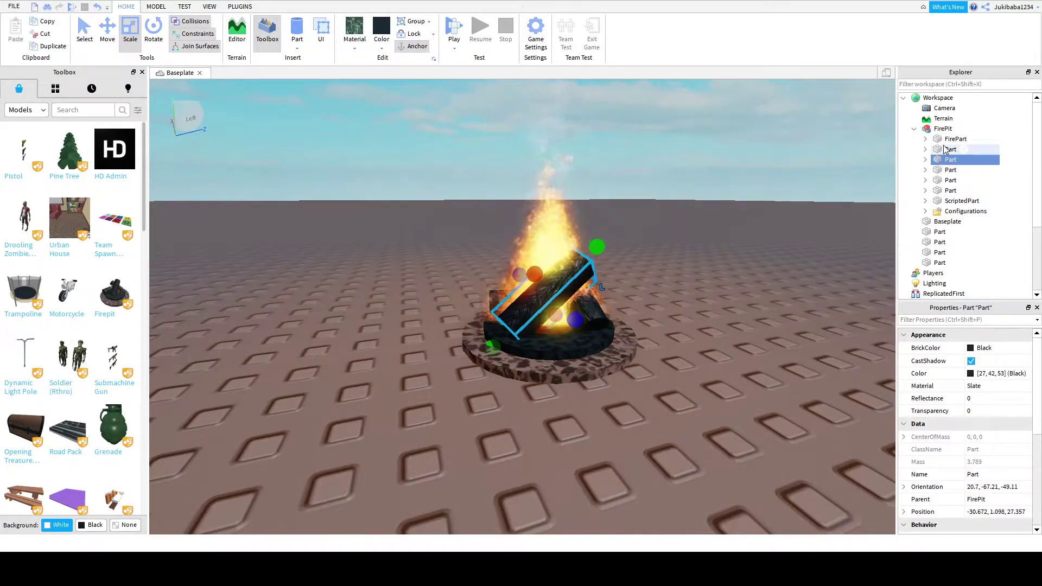
click(953, 139)
click(948, 149)
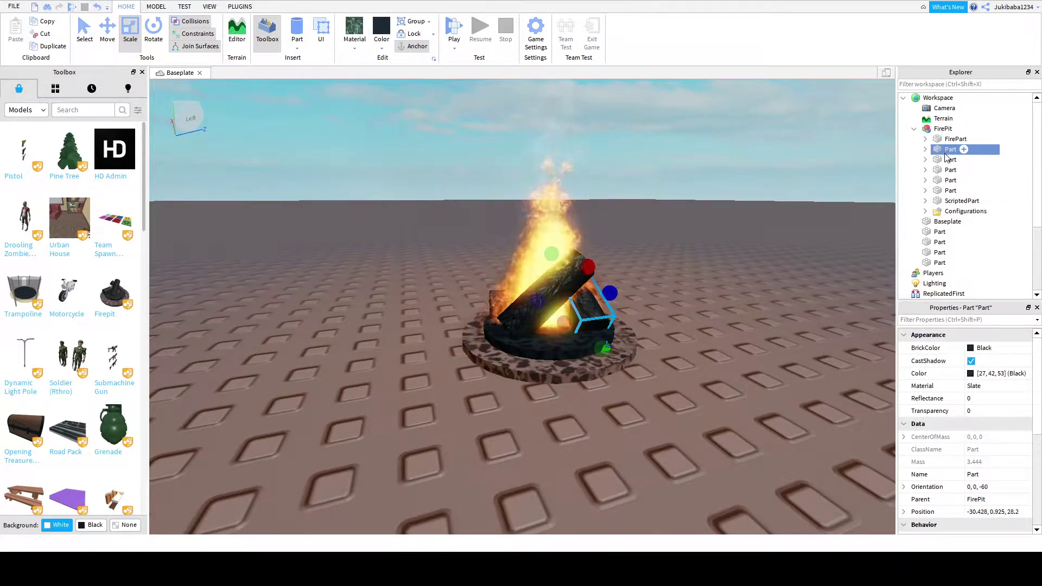
click(949, 159)
click(945, 181)
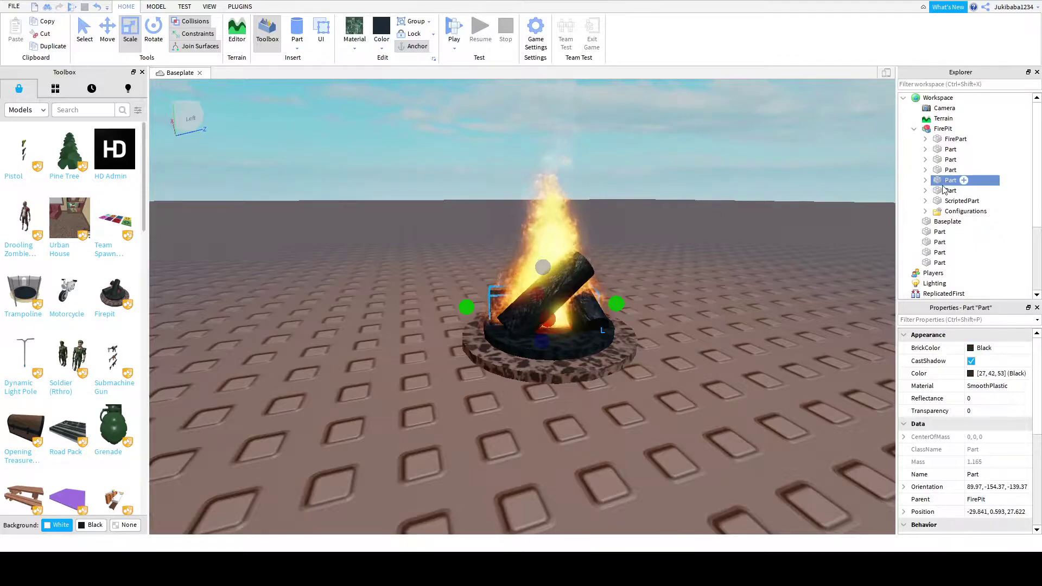
- Duplicate the FirePit's round Pebble base and try to move the copy off the model
click(949, 190)
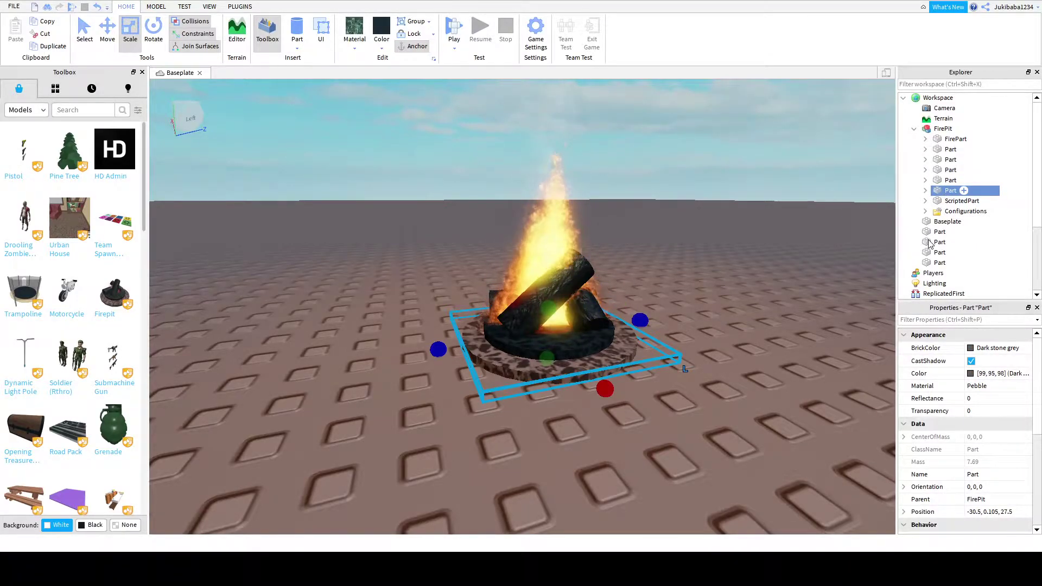
key(ctrl+d)
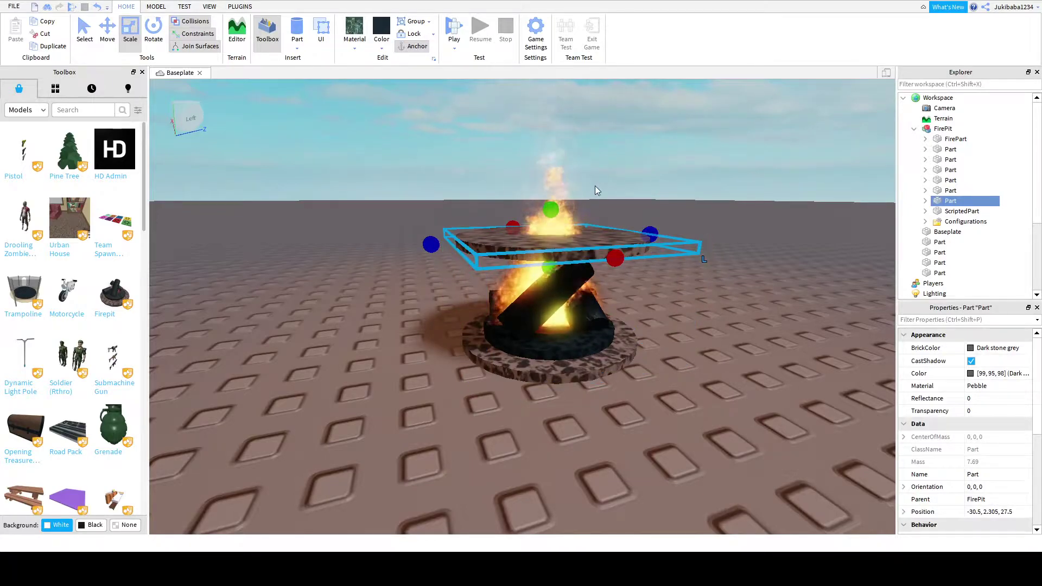
drag(605, 226, 594, 391)
click(623, 256)
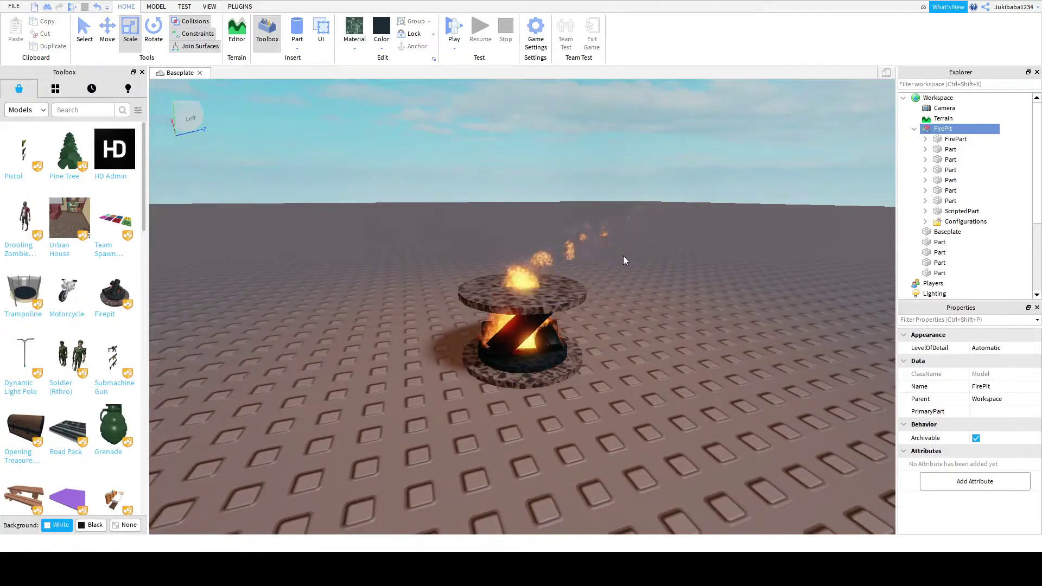
click(567, 294)
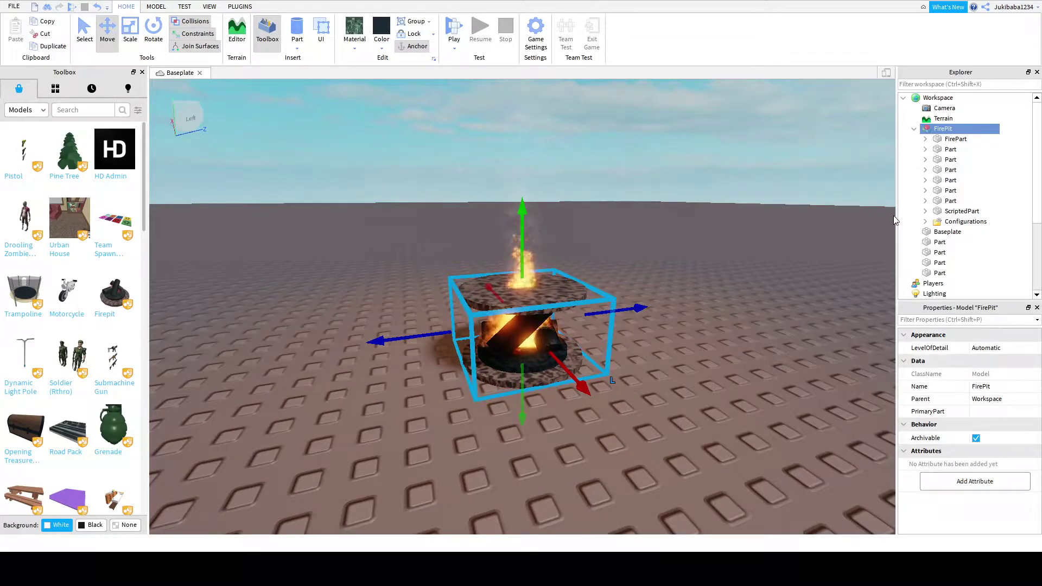
- Collapse the FirePit model and nest the flat log under the log tilted at -42.3 degrees
click(914, 129)
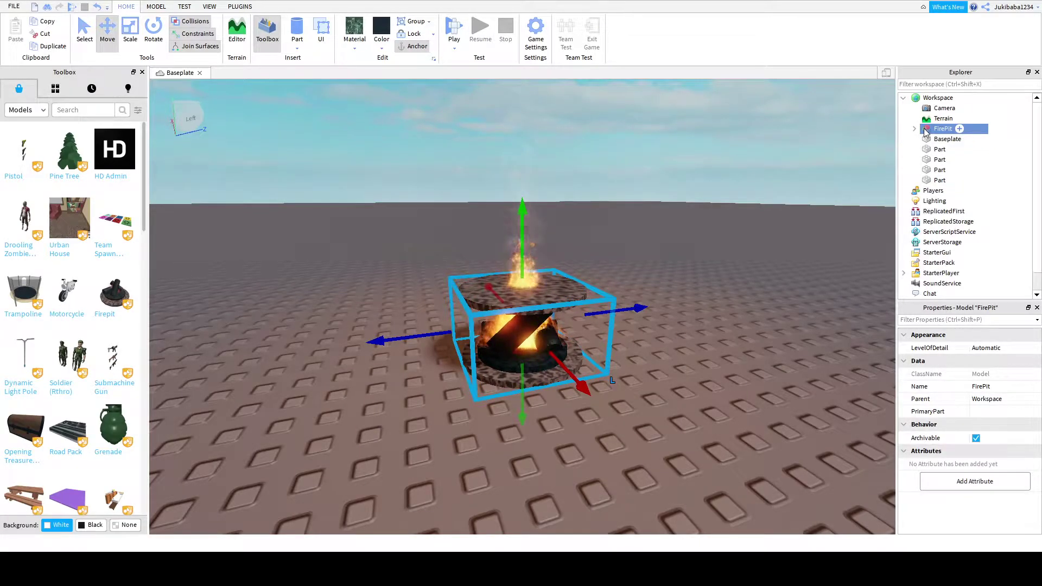
click(865, 191)
click(924, 179)
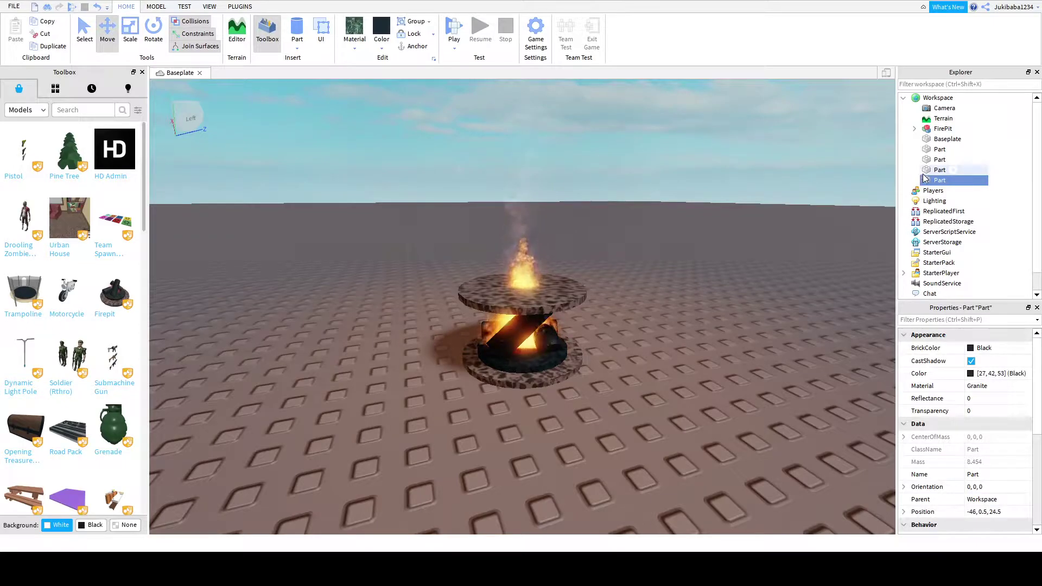
key(Left)
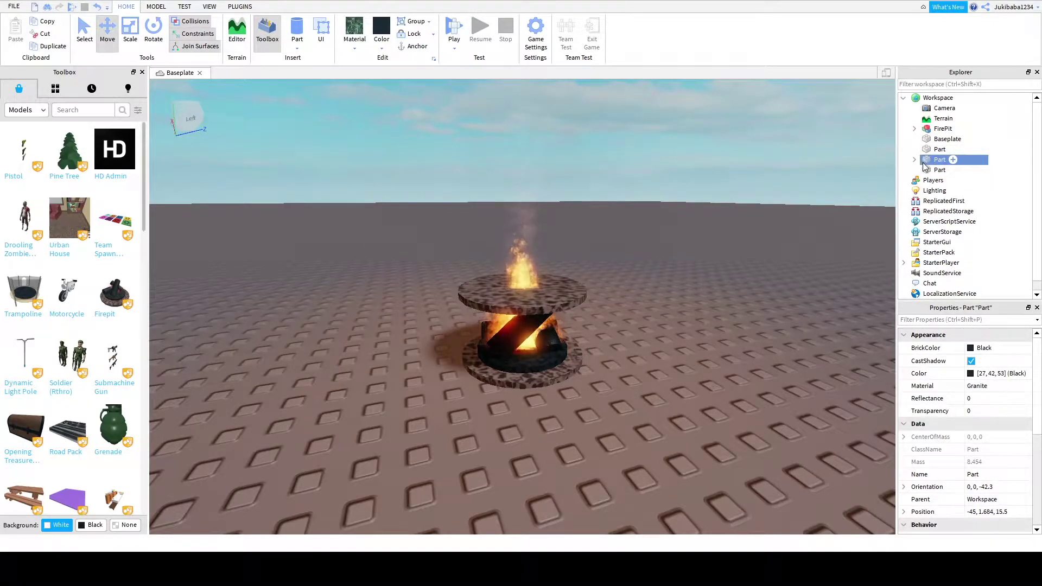
key(f)
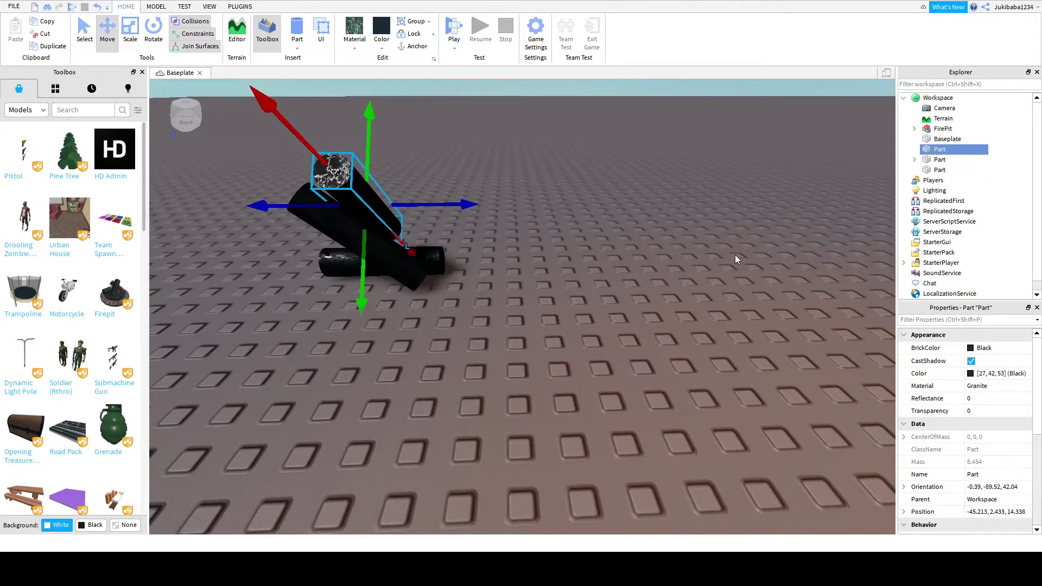
- Group the three stacked black granite logs into one model and select it
click(506, 229)
right_drag(595, 246, 593, 233)
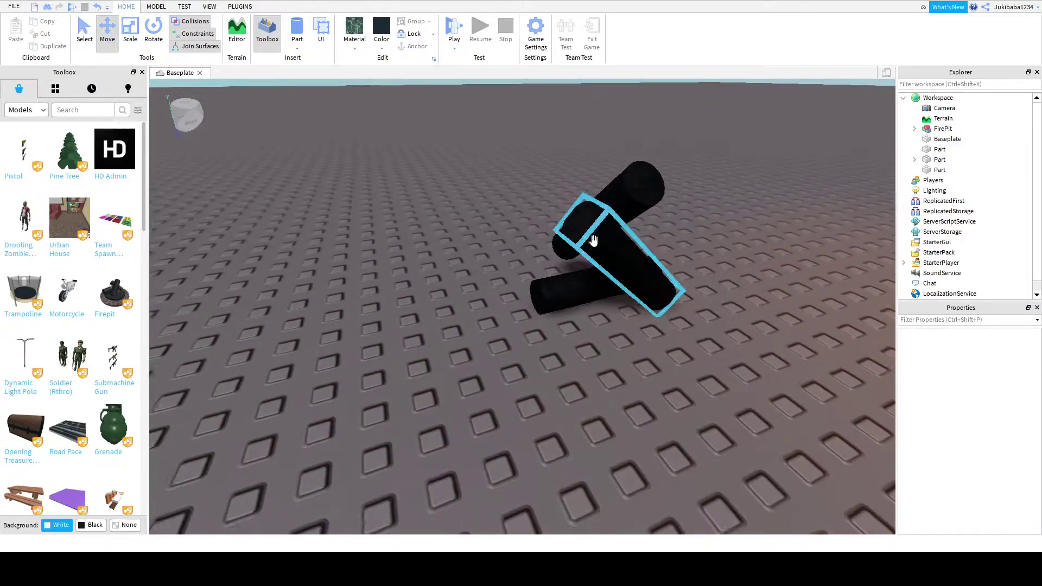
drag(503, 148, 685, 270)
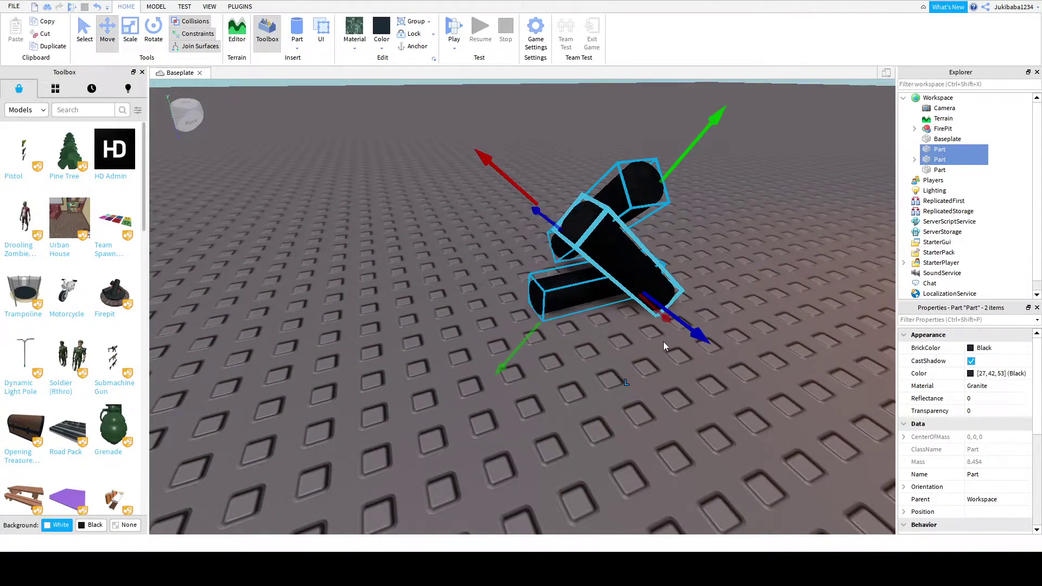
key(ctrl+g)
key(f)
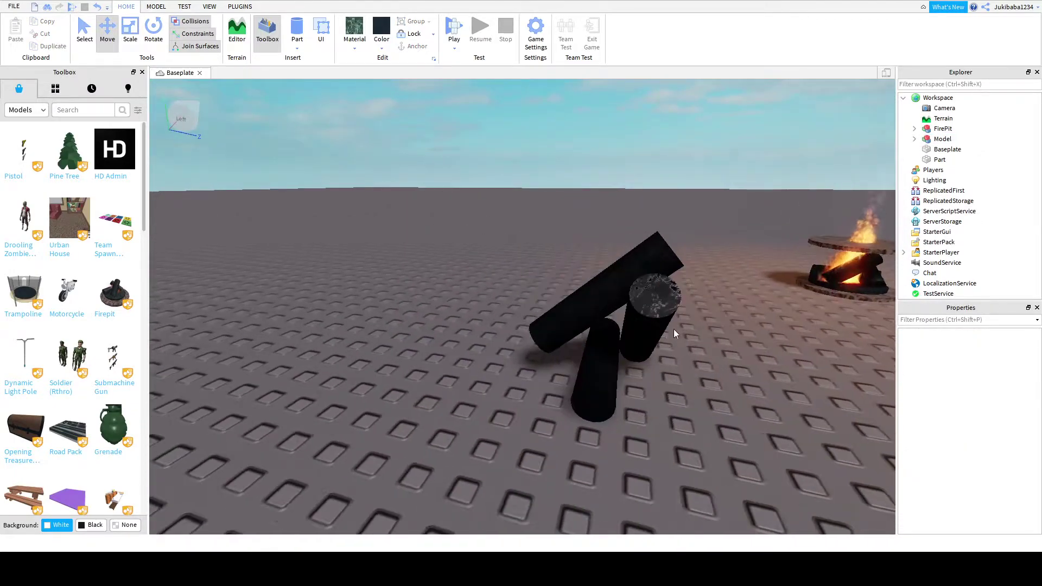
click(624, 349)
scroll(614, 372, up, 3)
scroll(652, 370, down, 4)
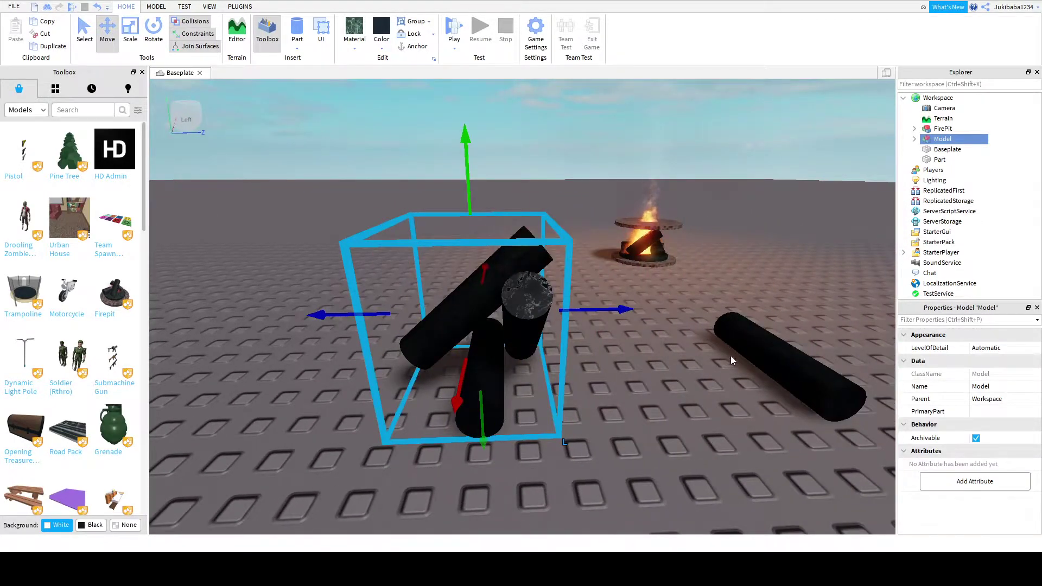
- Pull the spare fourth log away from the grouped logs and delete it
drag(757, 342, 670, 463)
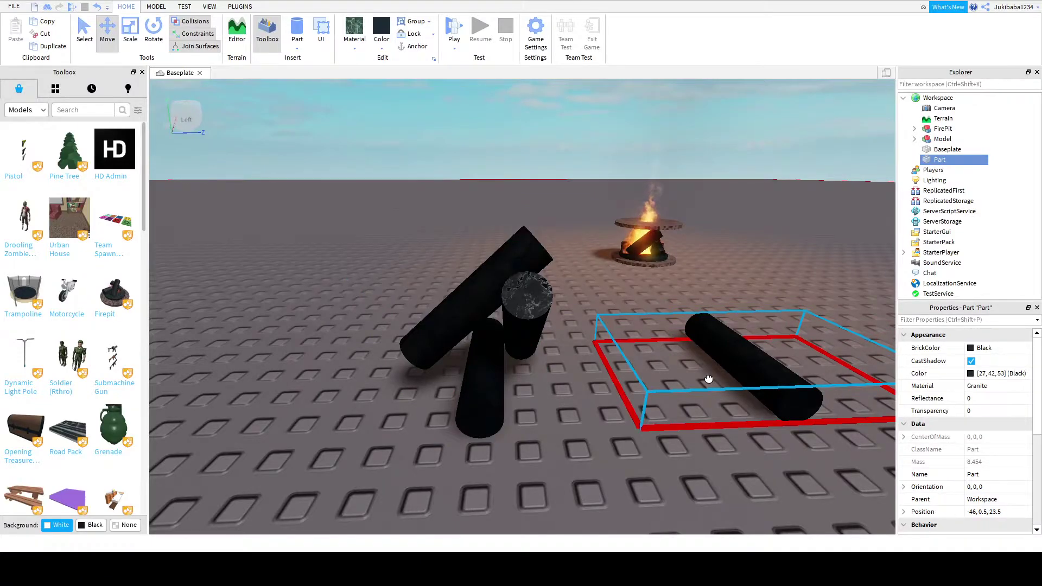
scroll(705, 375, down, 5)
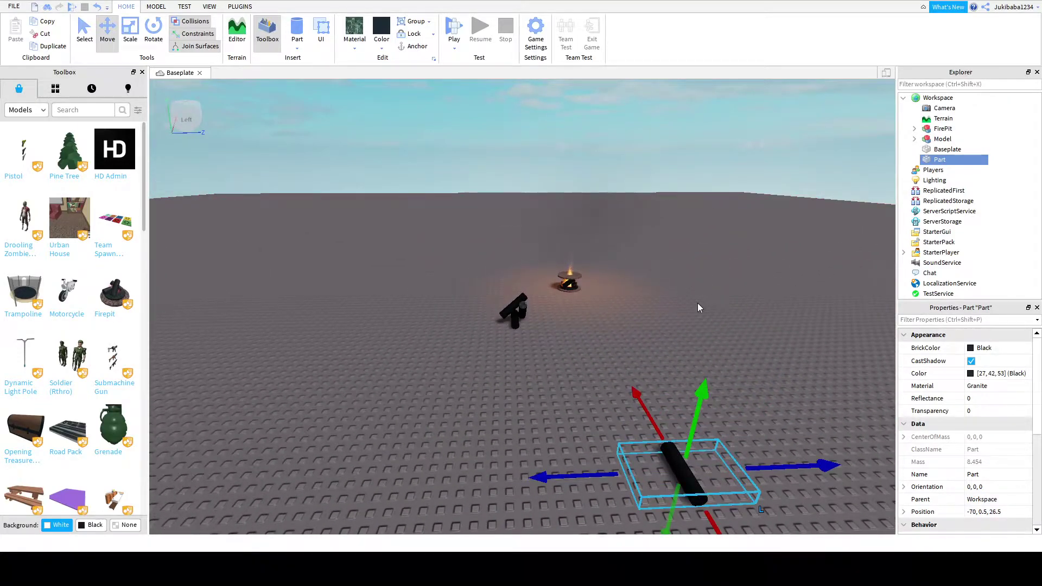
key(Delete)
- Try to group the FirePit's raised Pebble disc on its own inside the model, and undo the grouping
right_drag(653, 266, 652, 266)
scroll(653, 266, up, 5)
click(549, 293)
key(f)
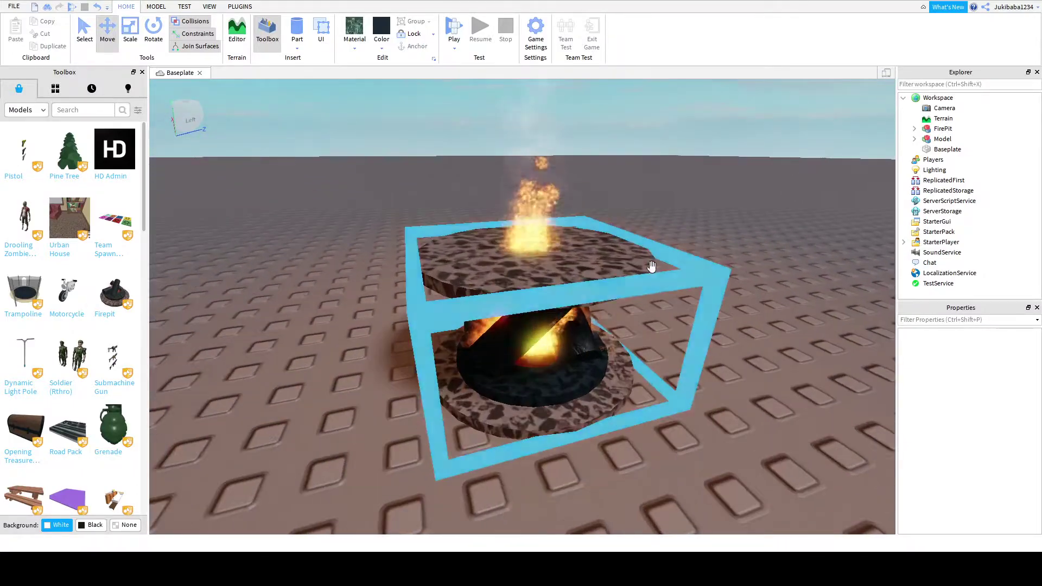
click(594, 320)
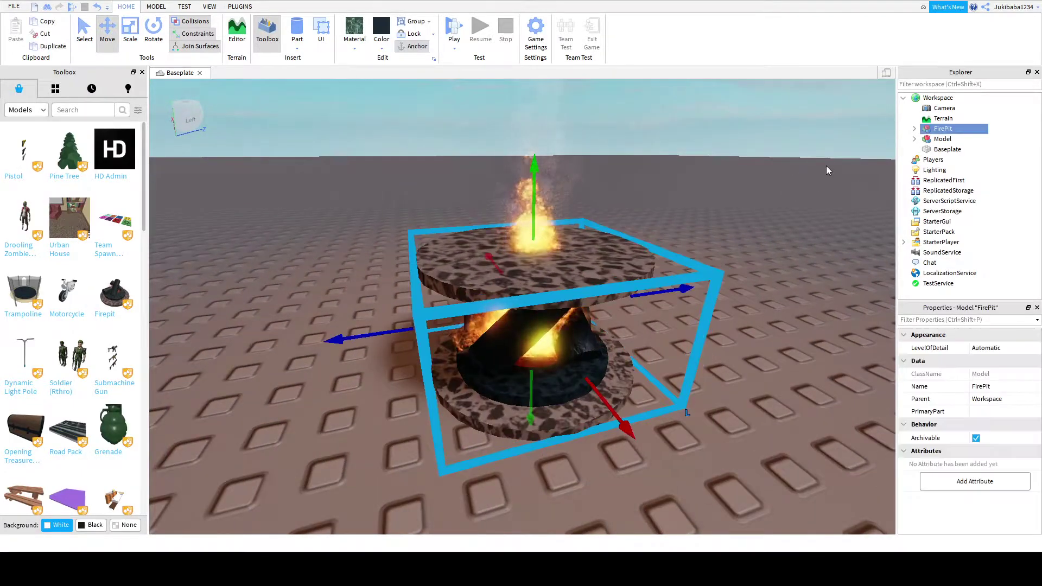
double_click(929, 129)
click(950, 201)
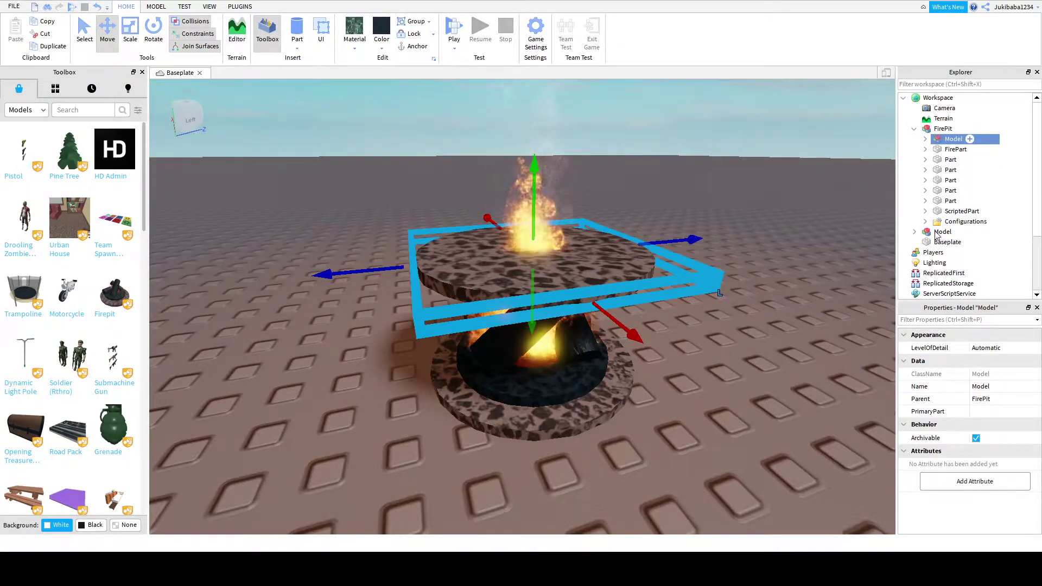
key(ctrl+z)
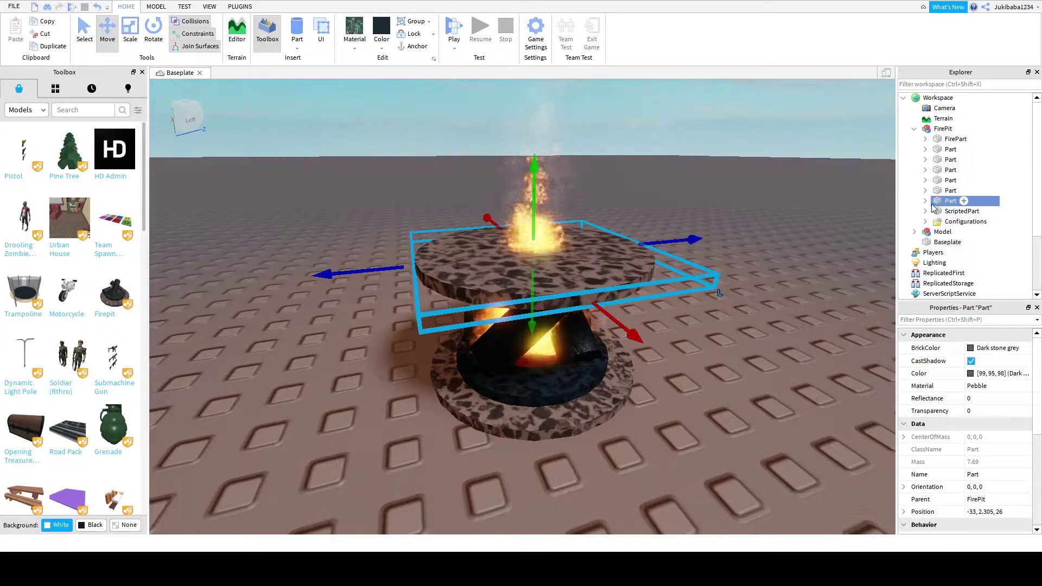
- Ungroup the FirePit model so its parts sit directly in the Workspace
click(943, 129)
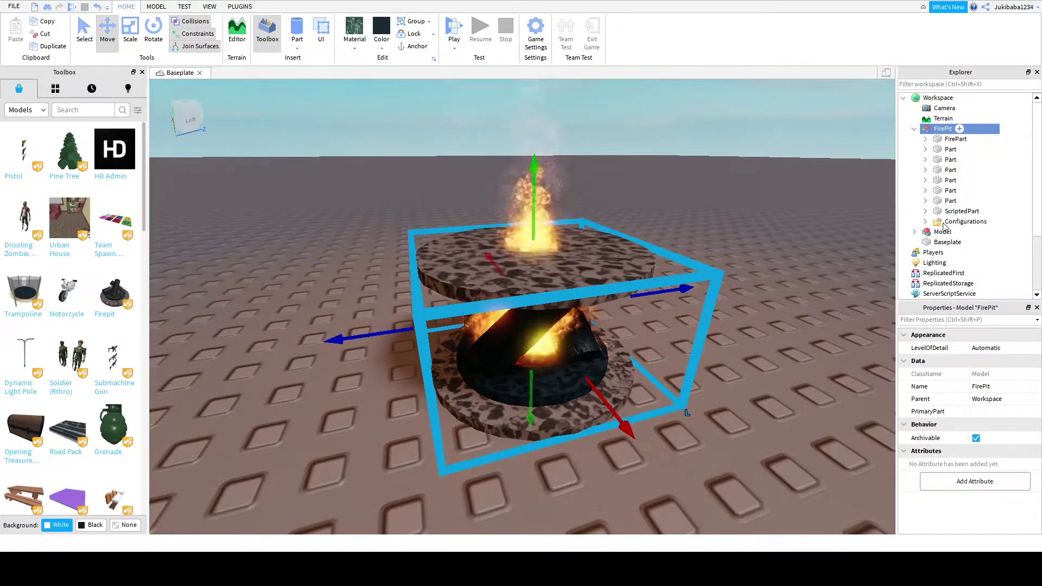
key(ctrl+u)
click(749, 233)
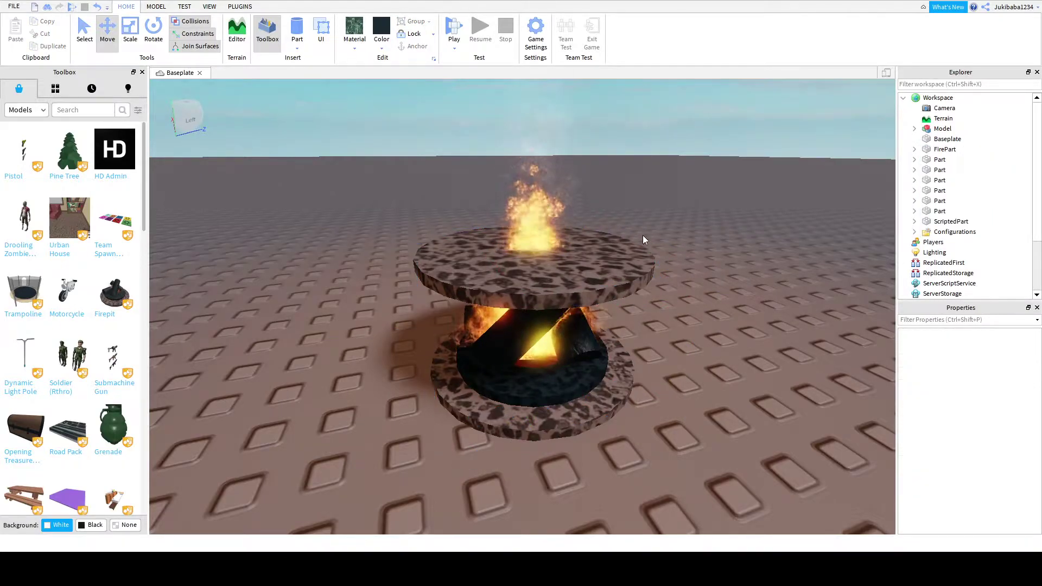
- Move the raised Pebble disc off the fire pit and place it under the stacked logs, at about -46, 0.1, 17
drag(642, 239, 585, 290)
scroll(640, 214, down, 10)
scroll(640, 211, up, 5)
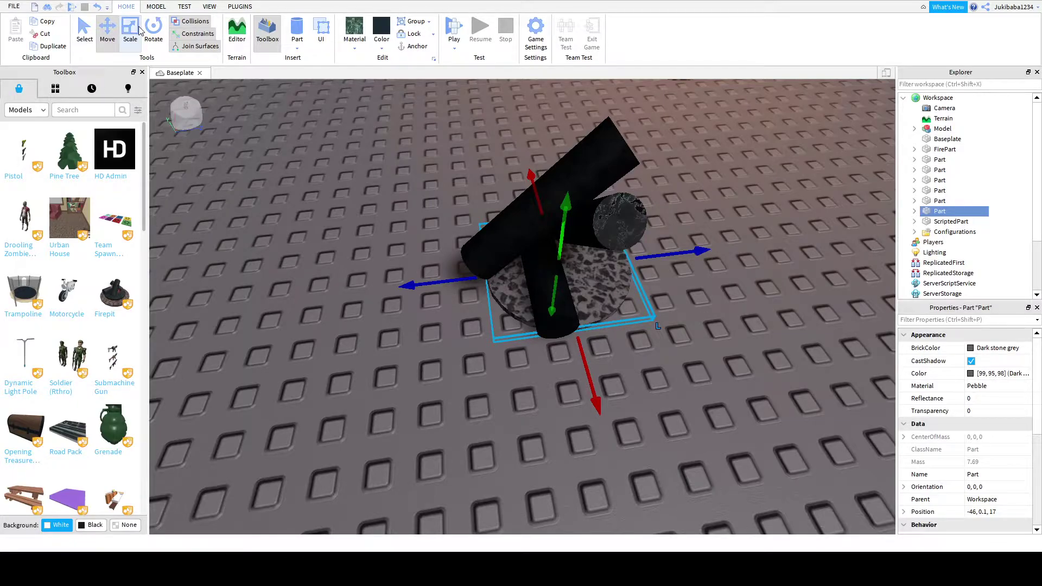
- Enlarge the Pebble disc with the Scale tool and place it back under the logs, at about -46, 0.1, 16.5
click(138, 29)
click(574, 369)
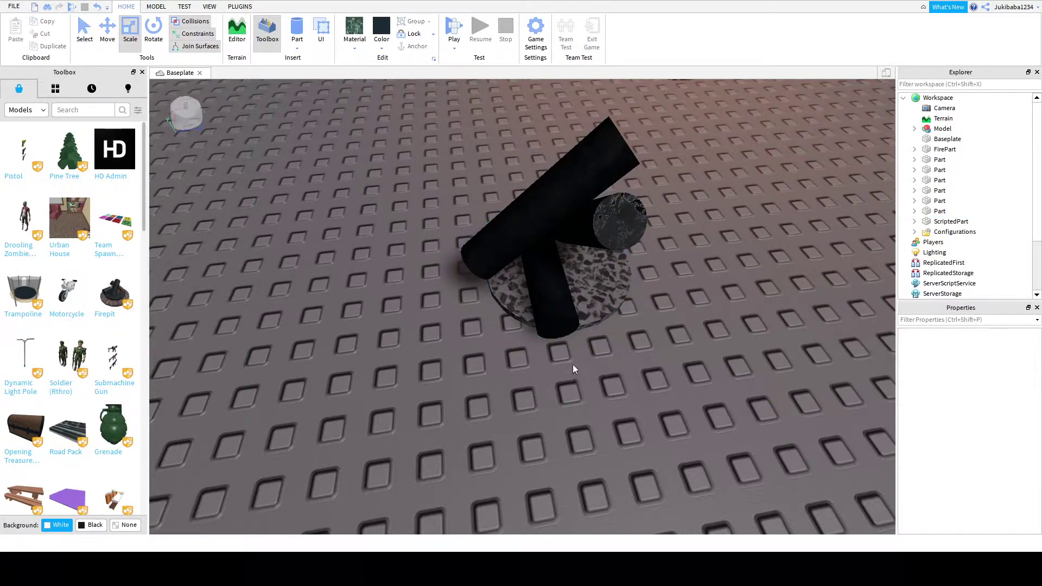
drag(595, 291, 347, 309)
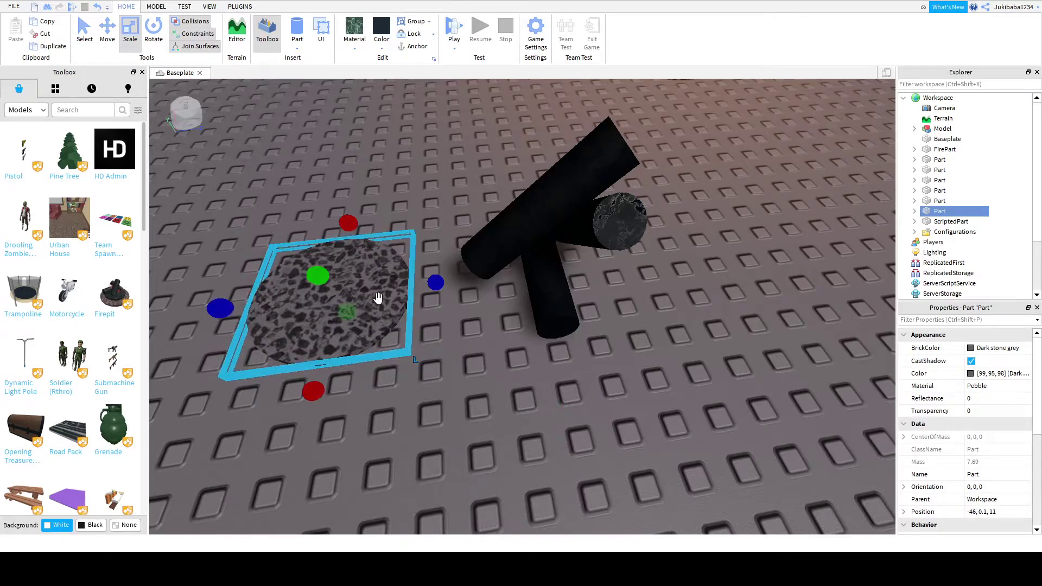
drag(428, 284, 471, 277)
drag(365, 222, 373, 181)
drag(349, 281, 600, 287)
right_drag(656, 327, 657, 327)
key(a)
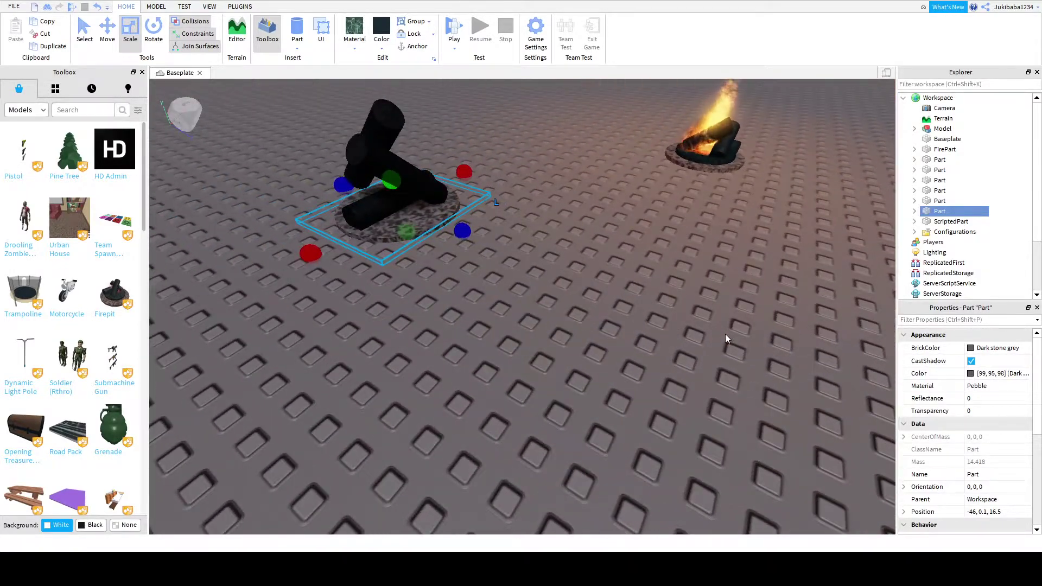
scroll(725, 334, up, 2)
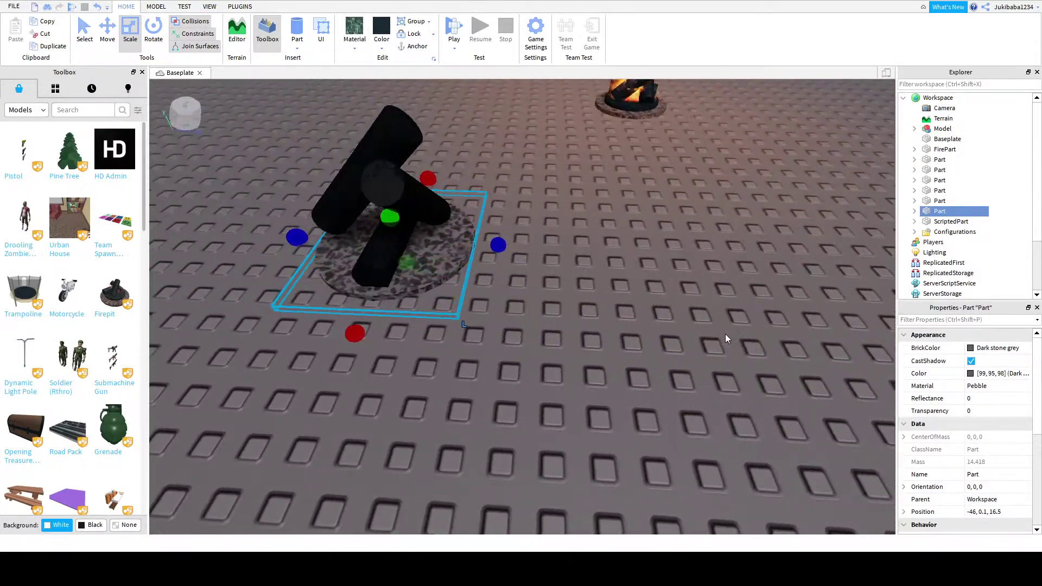
- Add a Fire effect to the log model and parent it to the log tilted at -42.3 degrees
click(568, 270)
click(373, 175)
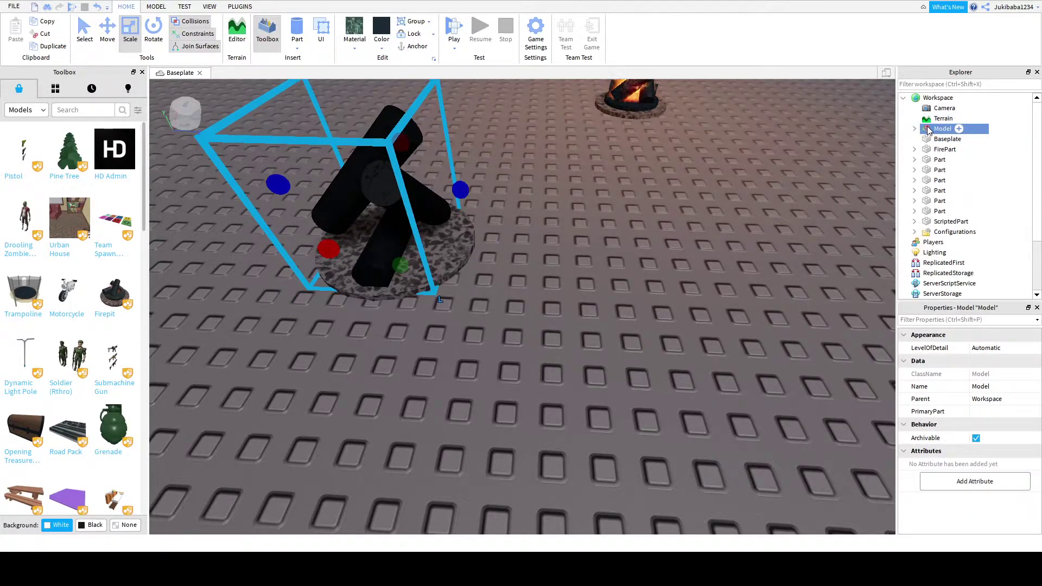
click(950, 149)
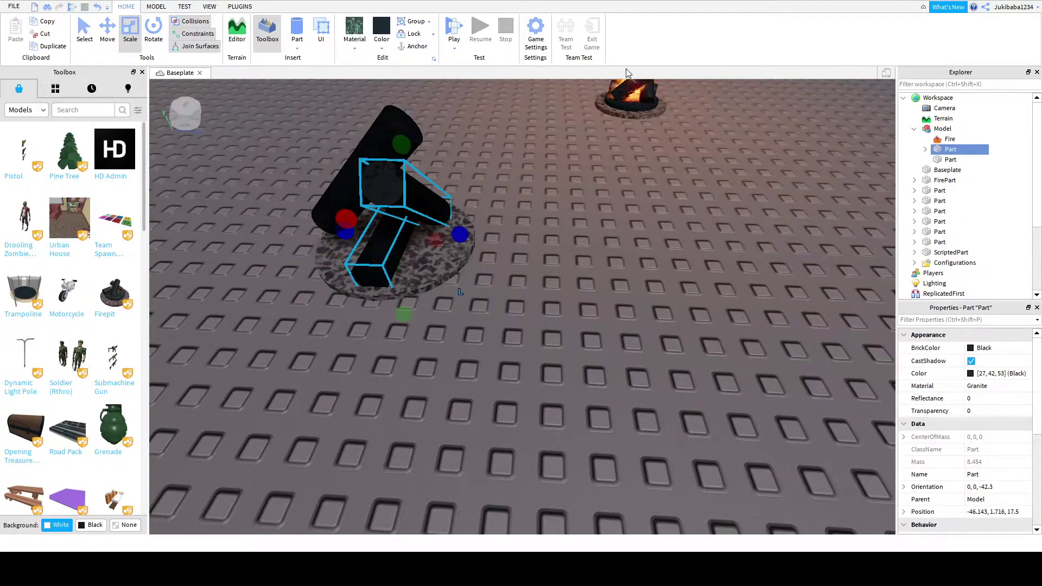
key(Up)
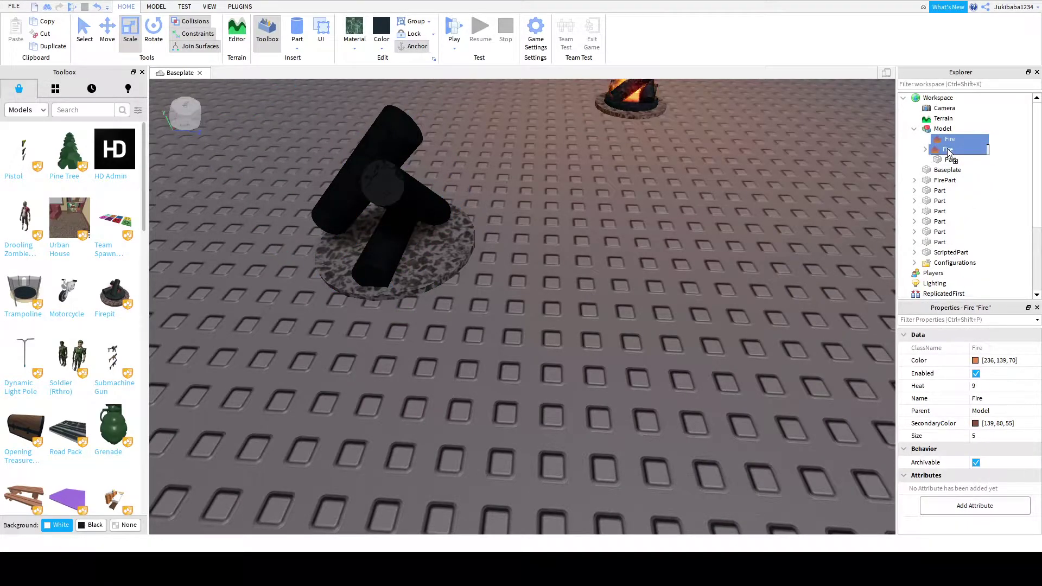
drag(949, 153, 950, 152)
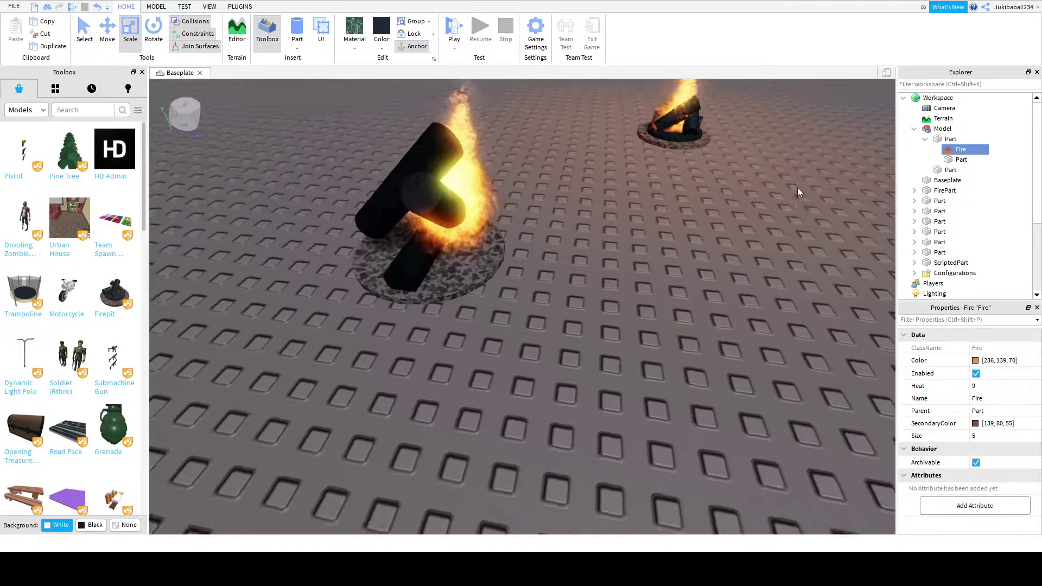
right_drag(798, 190, 798, 179)
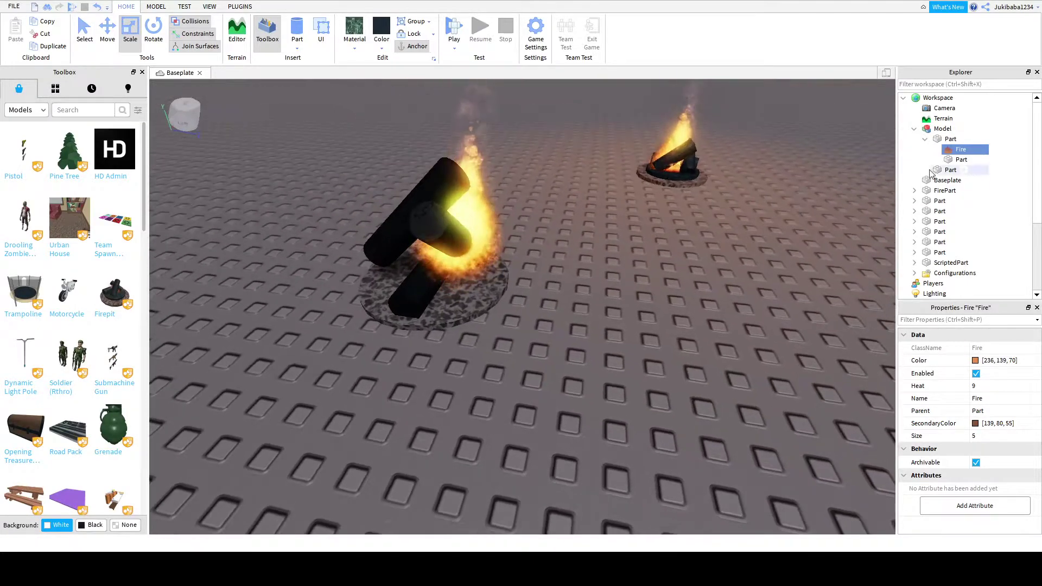
- Set the Heat of the first log's Fire effect to its maximum of 25
click(1004, 386)
text(10)
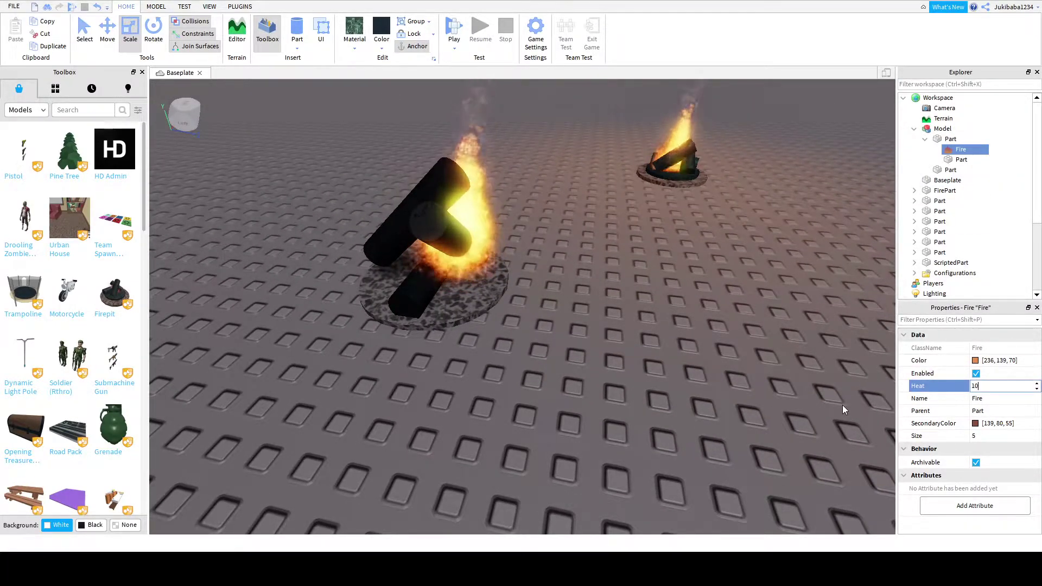
text(00000000000000)
key(Return)
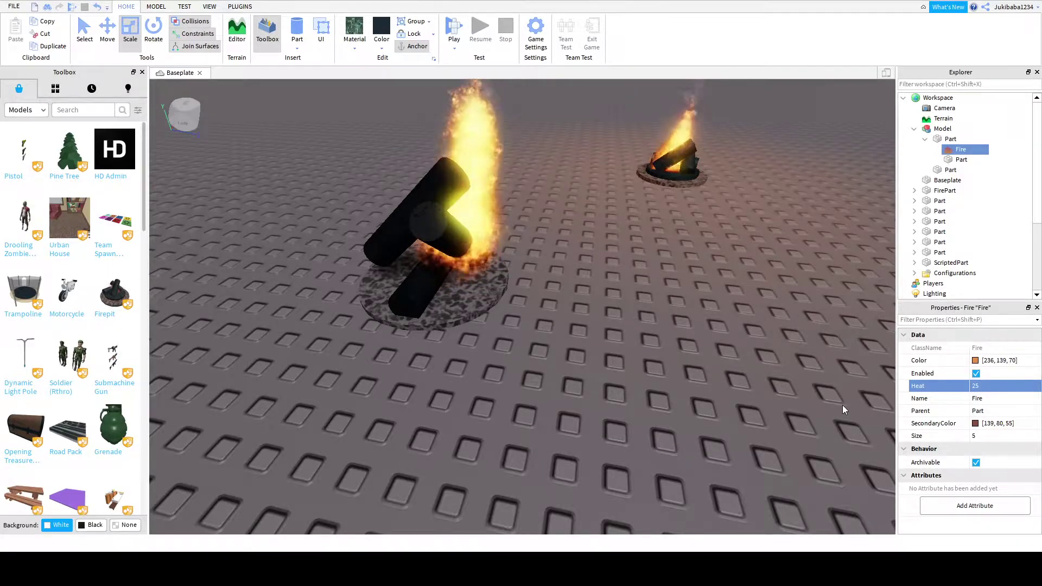
right_drag(674, 284, 764, 228)
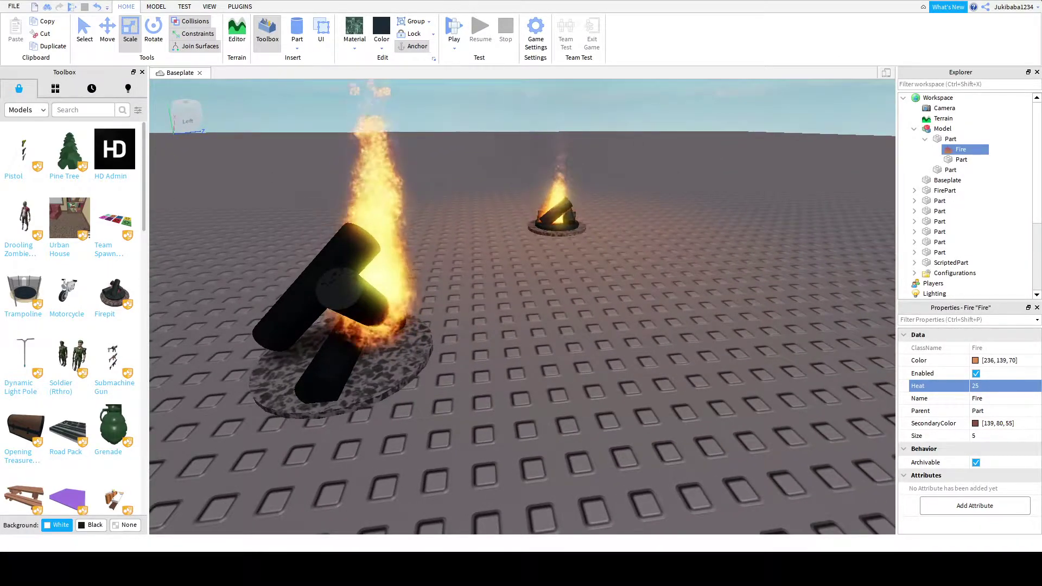
- Add a Fire effect to the other log part in the model
double_click(949, 138)
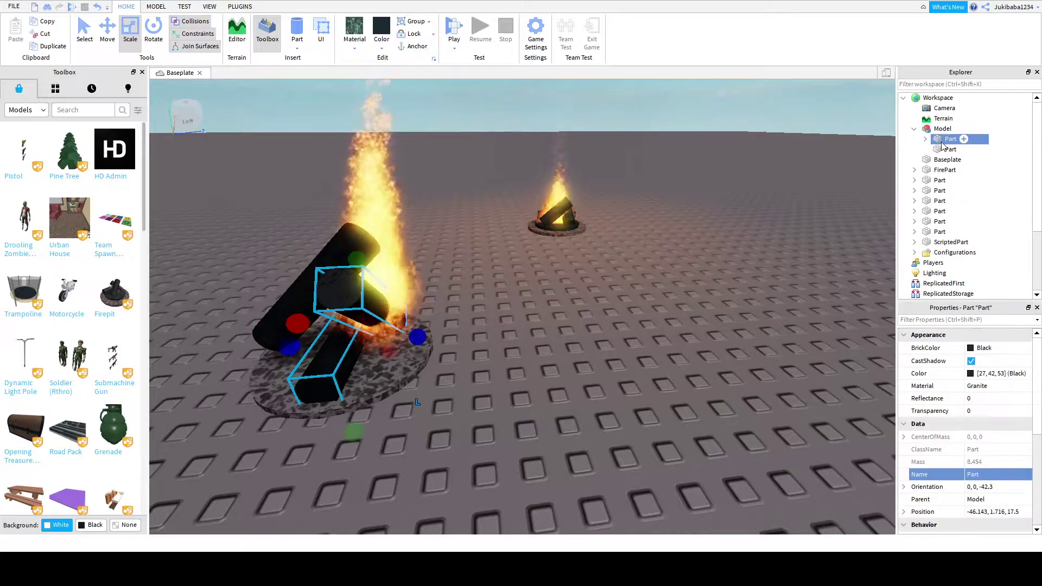
click(951, 149)
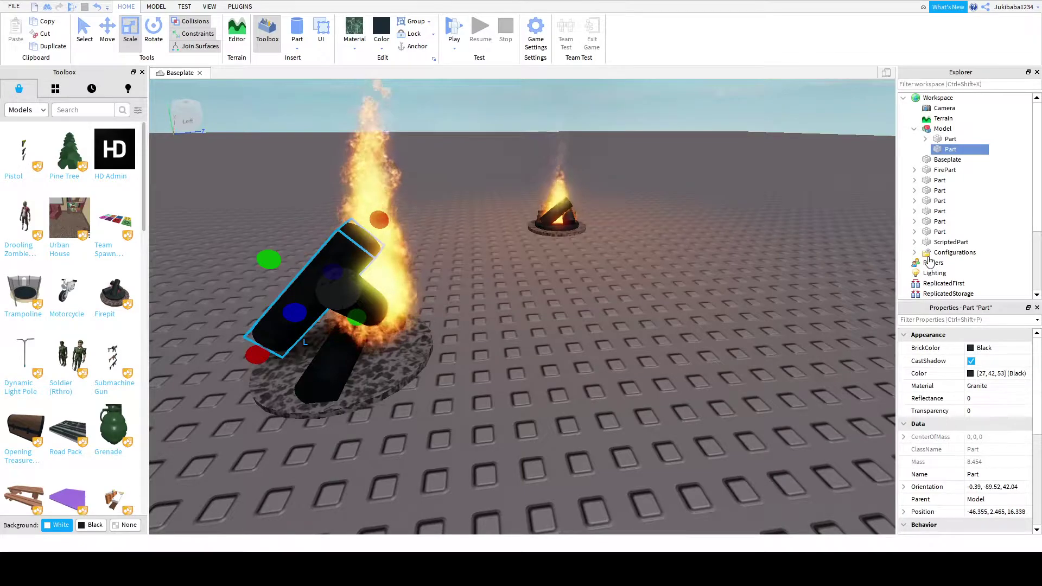
click(737, 315)
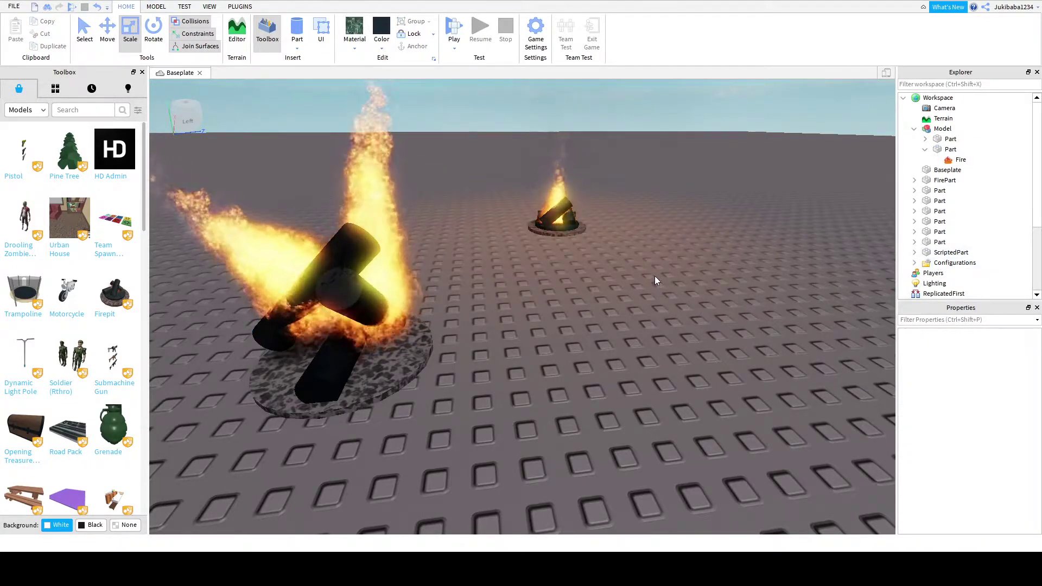
- Set the Heat of the second log's Fire effect to its maximum of 25
click(948, 160)
click(1016, 384)
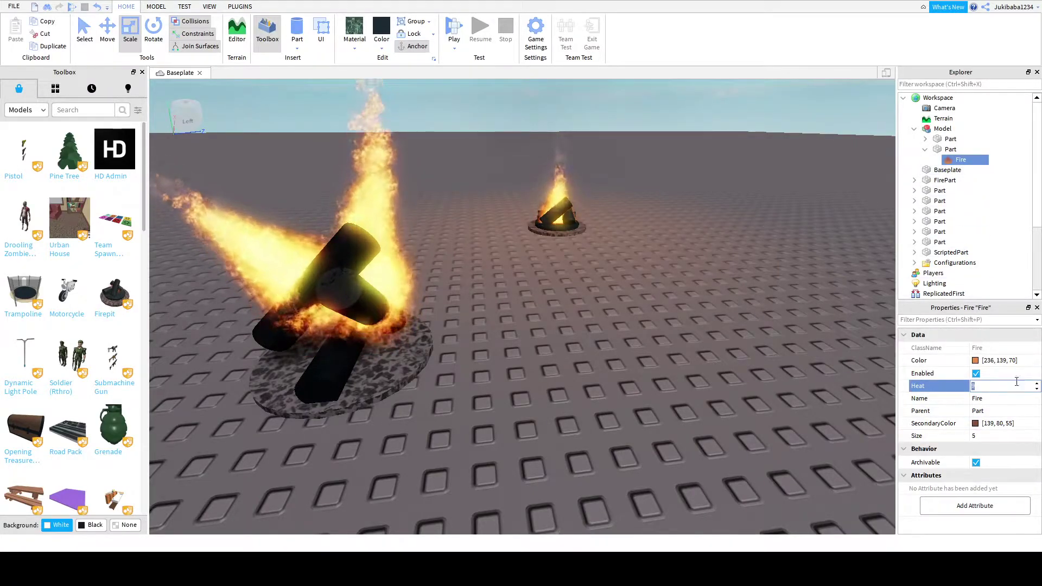
text(1000000)
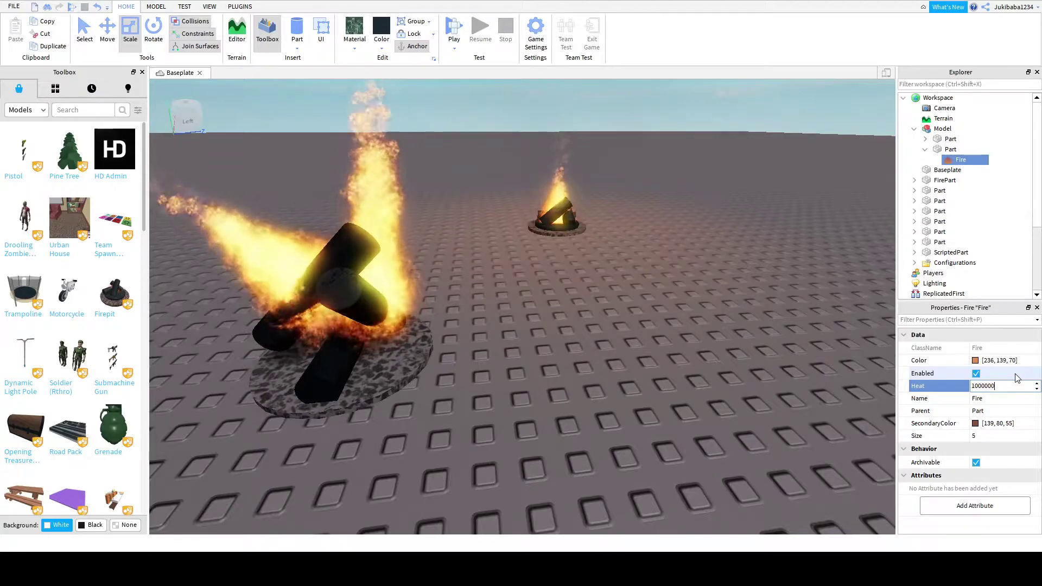
key(Return)
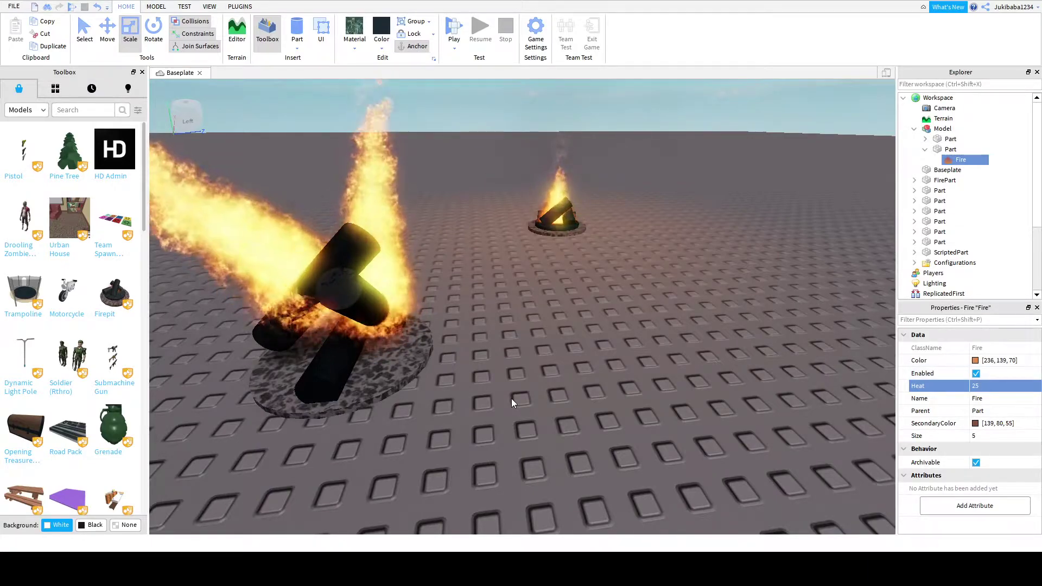
- Group the burning log model and the pebble base into one campfire model and shift it slightly on the baseplate
key(f)
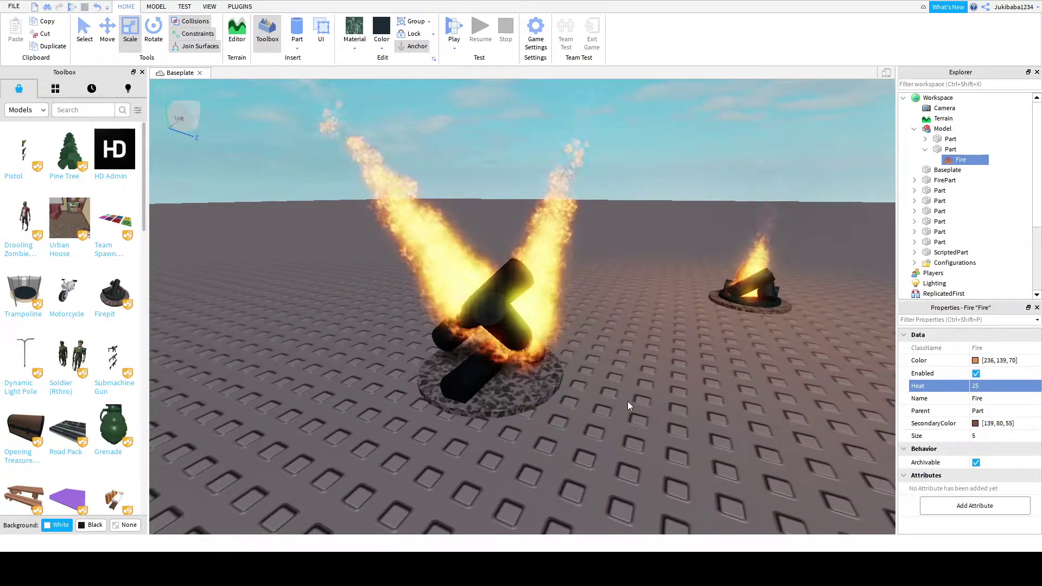
click(690, 439)
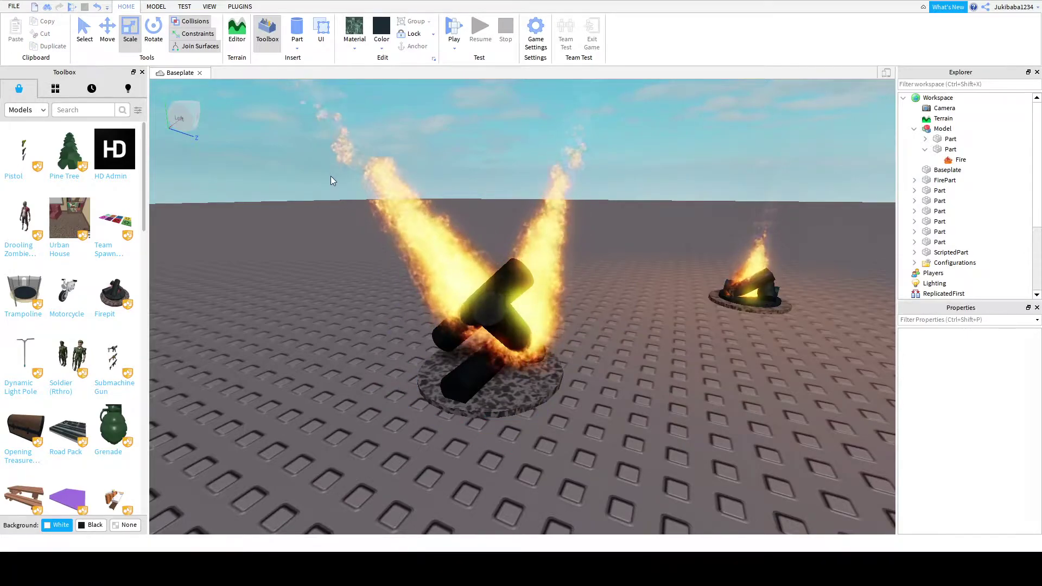
drag(331, 176, 589, 396)
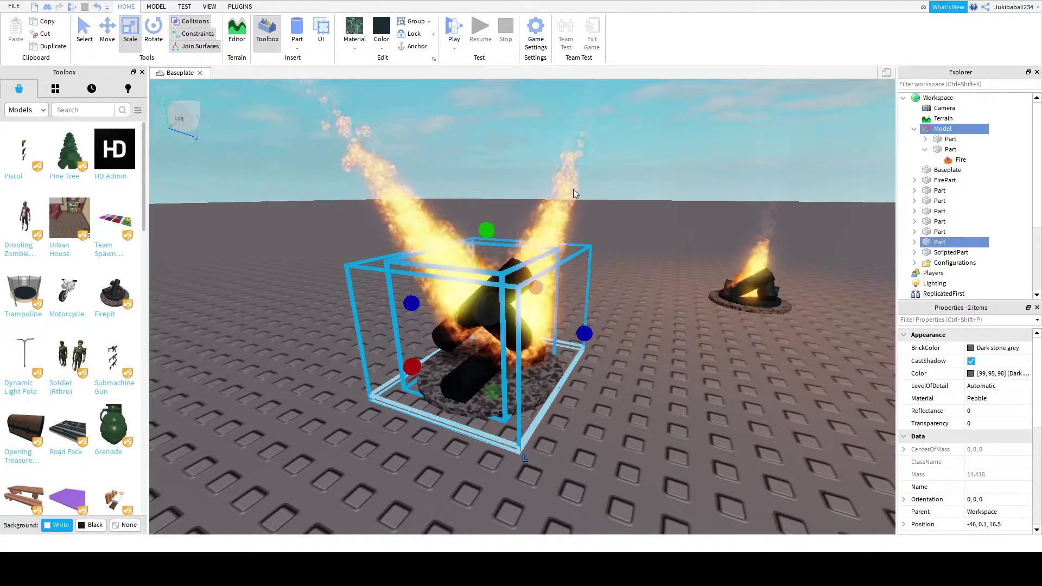
click(532, 304)
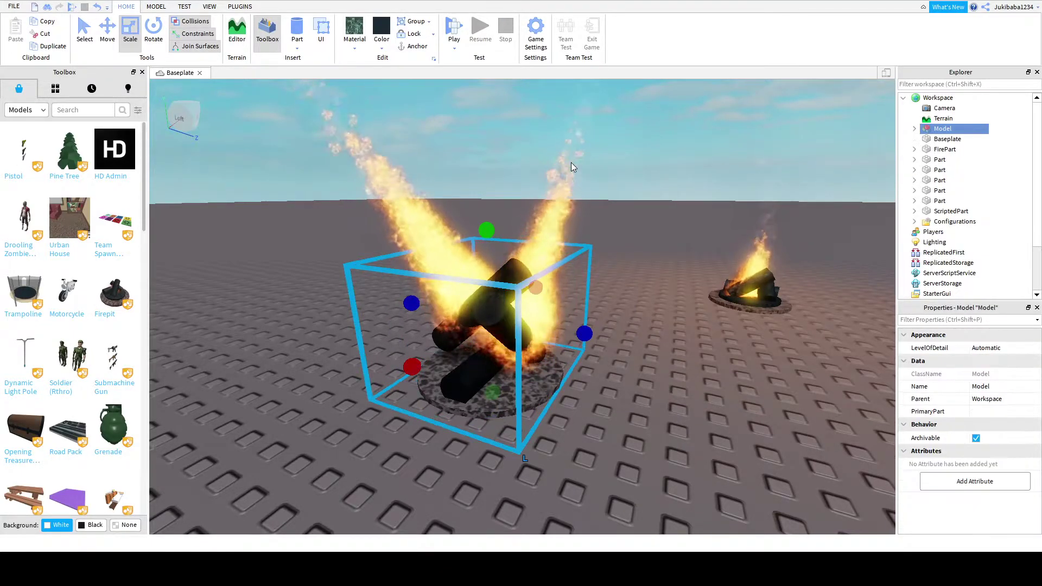
click(689, 407)
drag(530, 307, 524, 412)
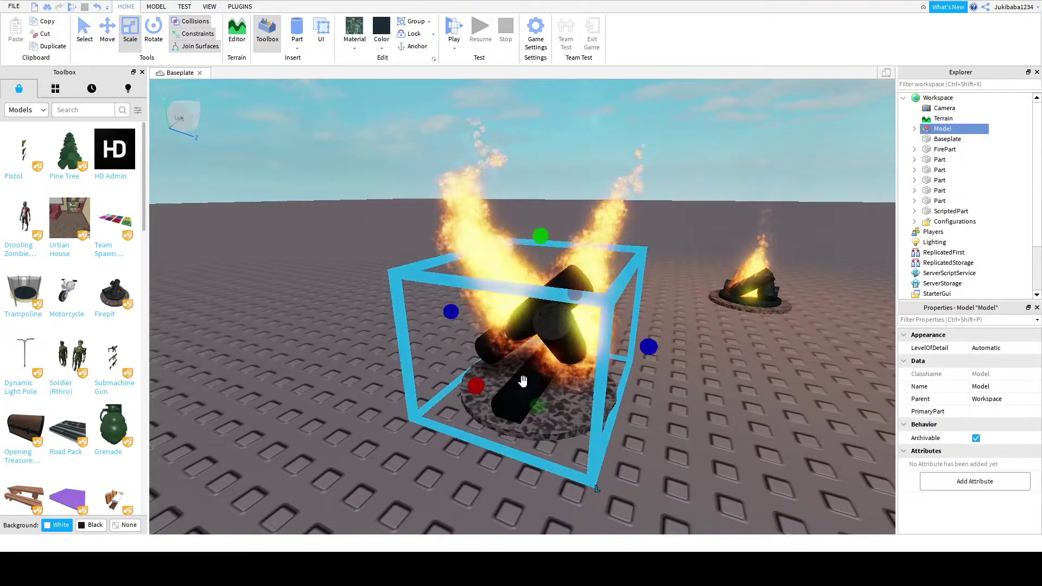
click(755, 415)
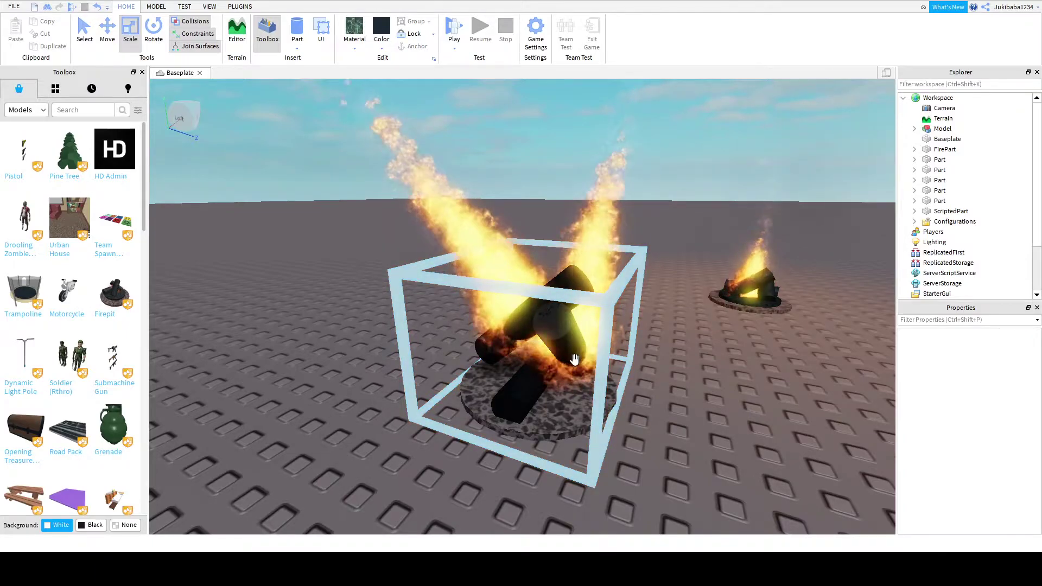
- Delete the reference fire pit, including its ScriptedPart, FirePart and remaining parts
click(928, 130)
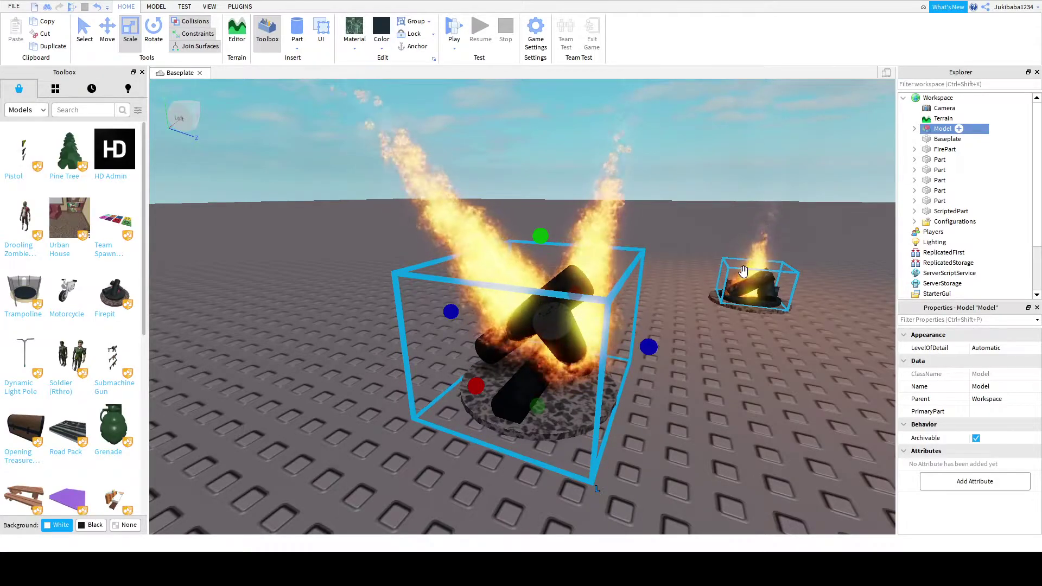
drag(743, 272, 730, 407)
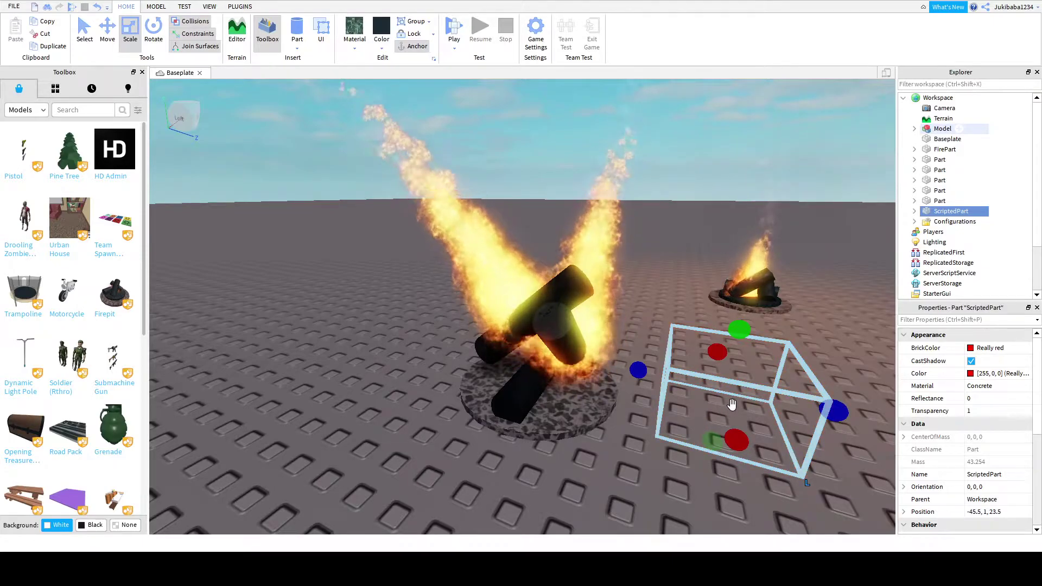
click(760, 194)
click(715, 282)
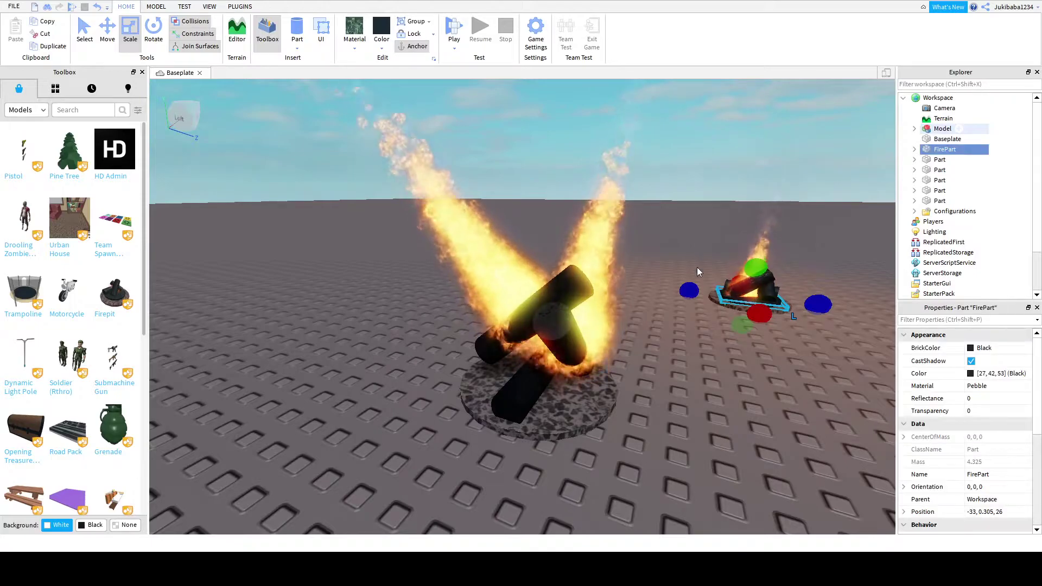
drag(679, 238, 762, 303)
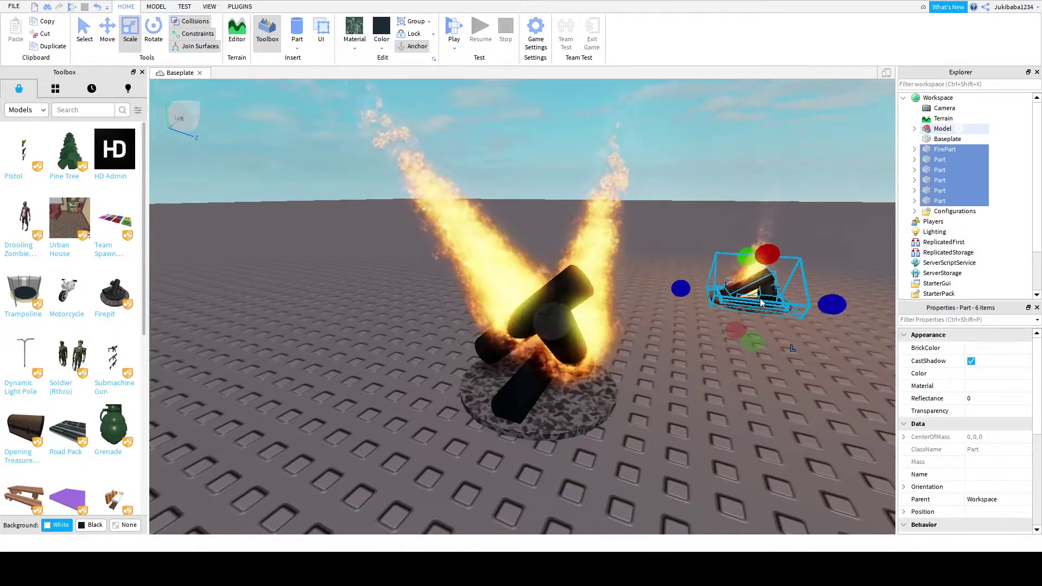
key(Delete)
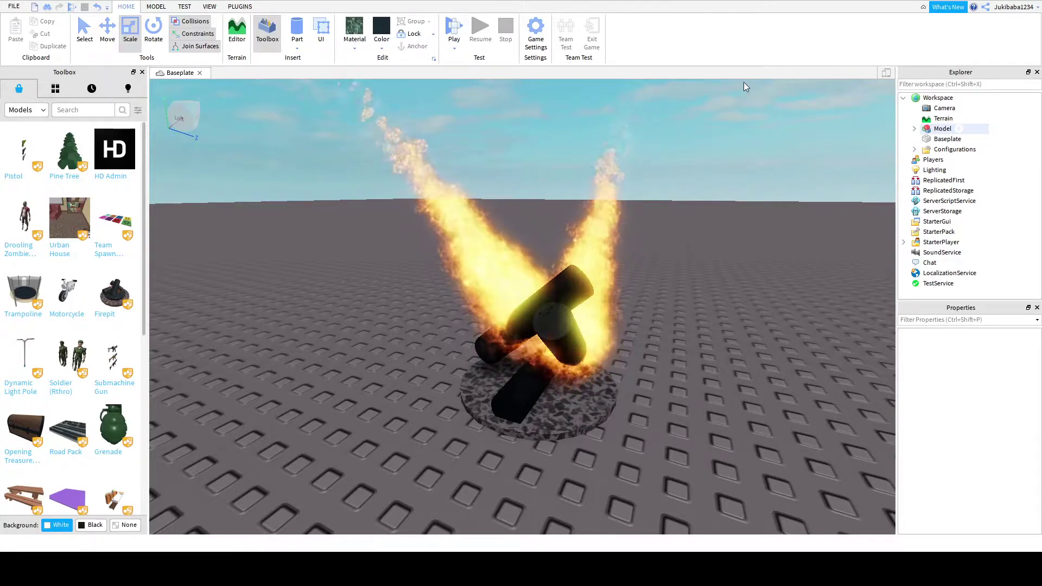
- Find the Grass model among the library models and insert it into the workspace
click(548, 336)
scroll(540, 328, down, 3)
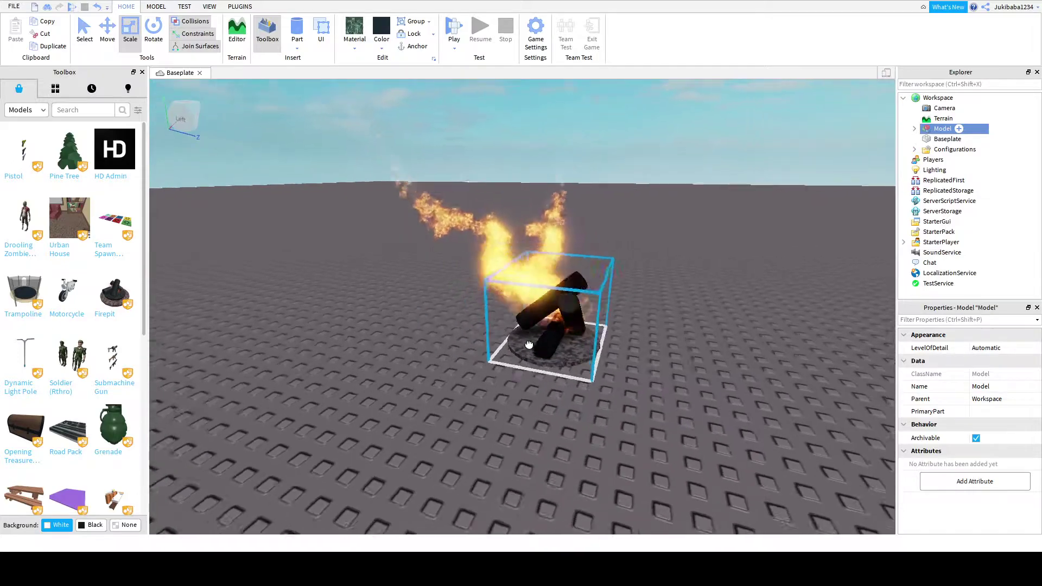
scroll(529, 345, down, 3)
right_drag(529, 345, 529, 345)
scroll(63, 353, down, 2)
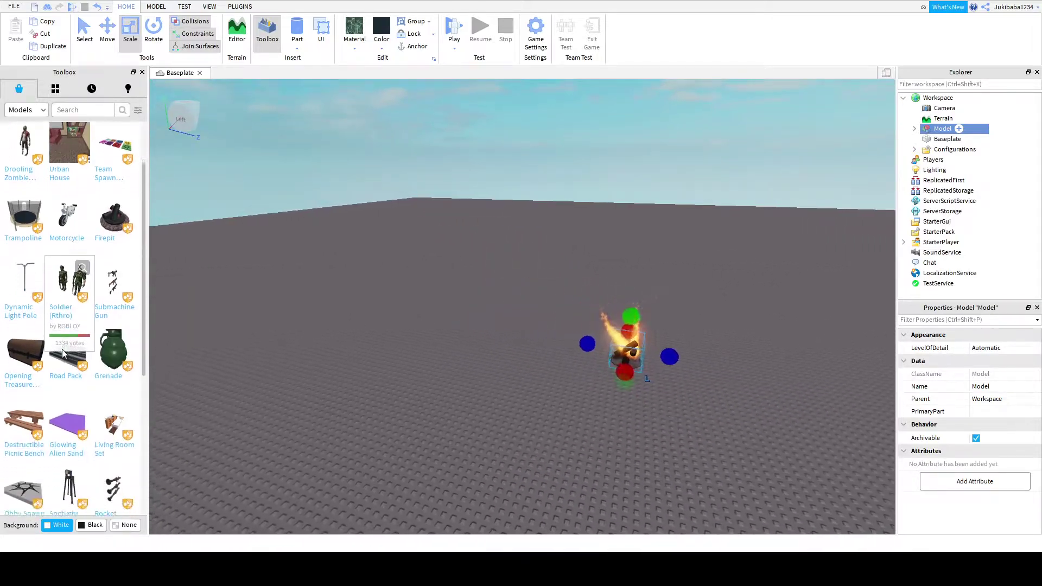
key(a)
scroll(63, 353, down, 5)
scroll(64, 358, down, 5)
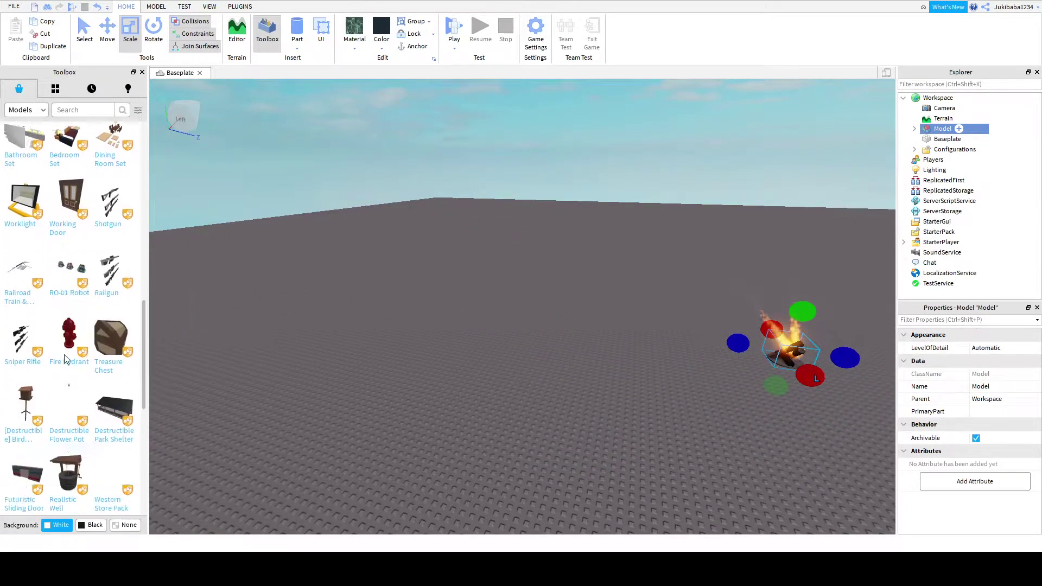
scroll(64, 358, down, 7)
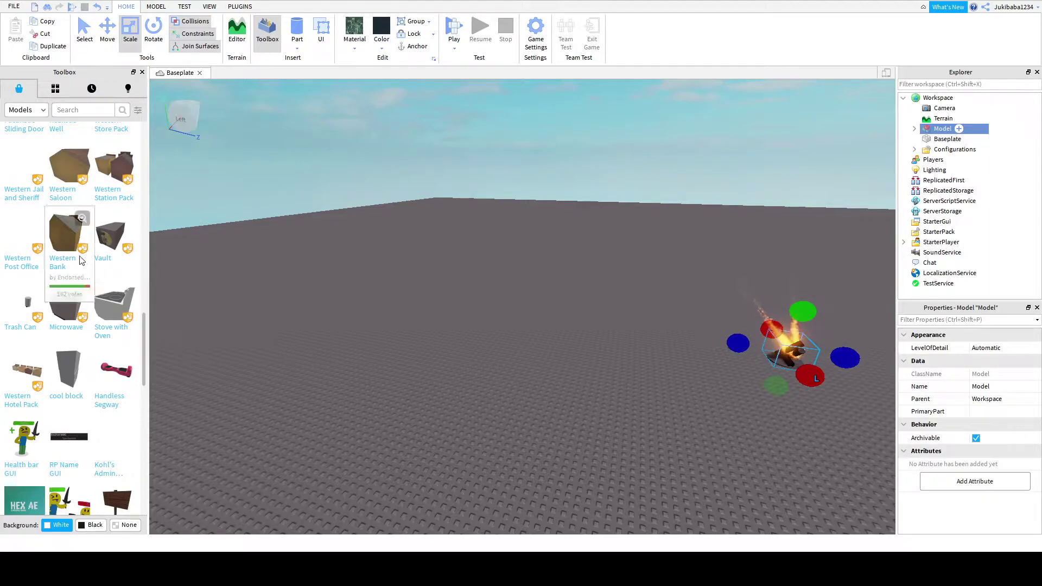
scroll(80, 261, down, 8)
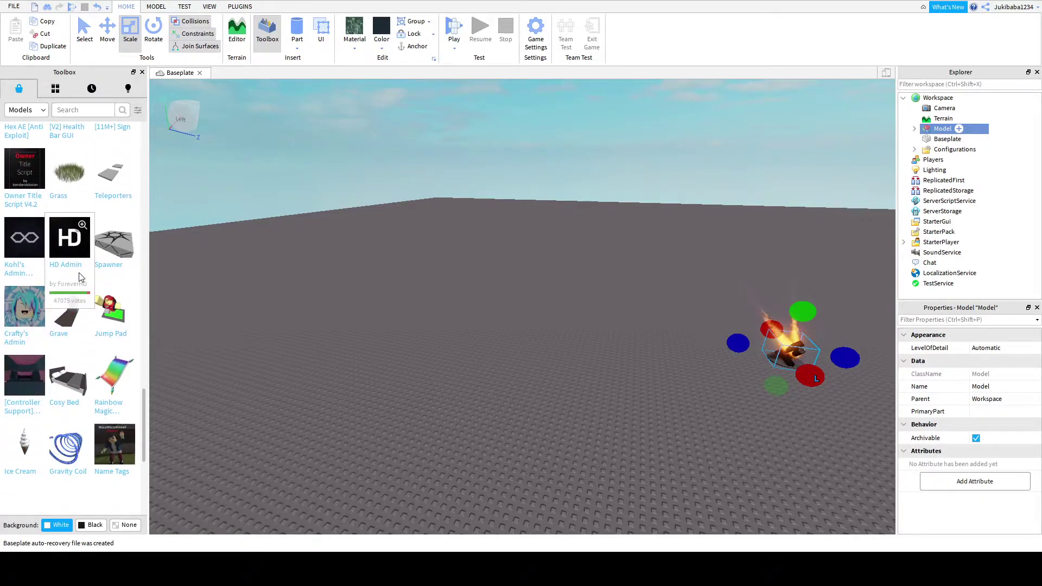
click(74, 199)
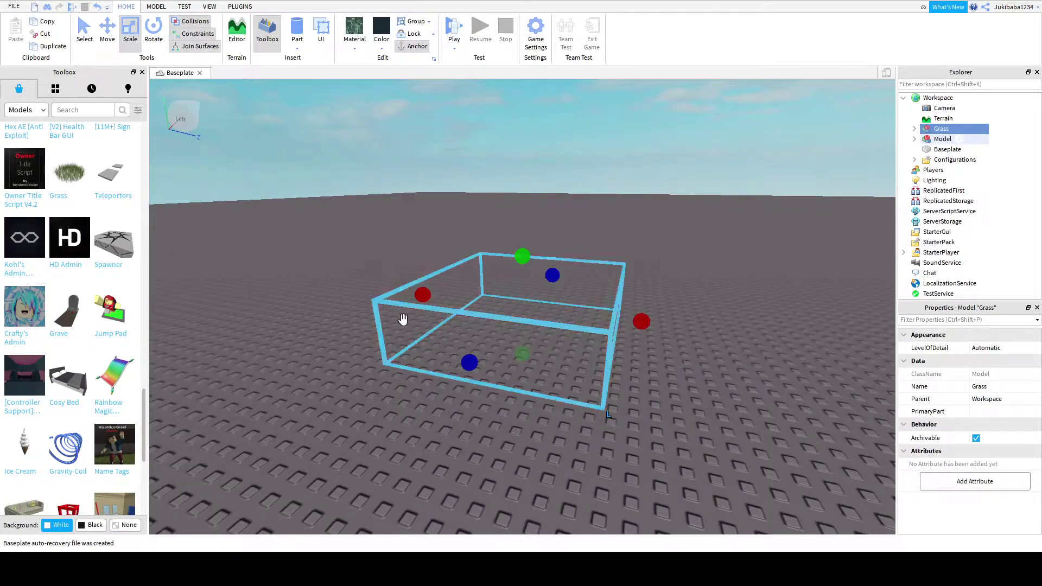
- Move the grass model onto open ground on the baseplate a short distance from the campfire
drag(472, 353, 391, 263)
scroll(567, 373, up, 3)
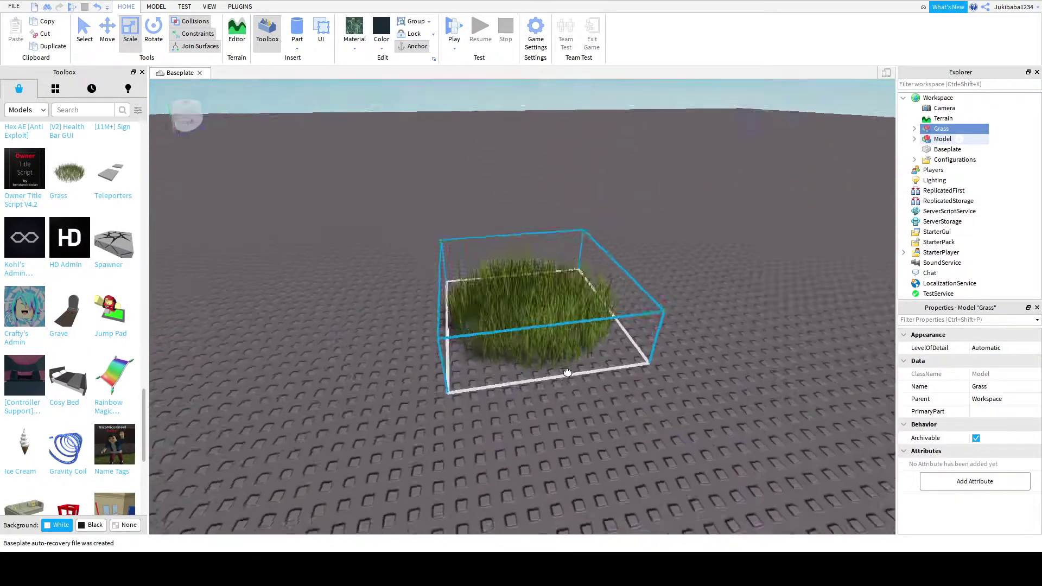
scroll(565, 368, down, 2)
scroll(567, 365, up, 2)
scroll(541, 356, down, 6)
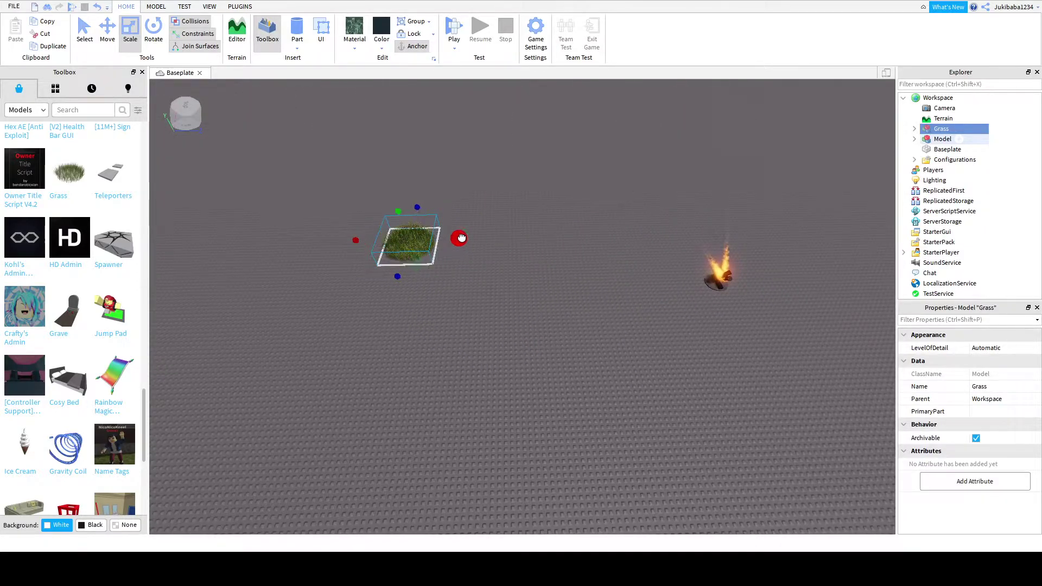
- Scale the grass model along its length and width into a broad, low patch beside the campfire
drag(459, 238, 619, 253)
drag(503, 201, 491, 132)
scroll(507, 177, down, 4)
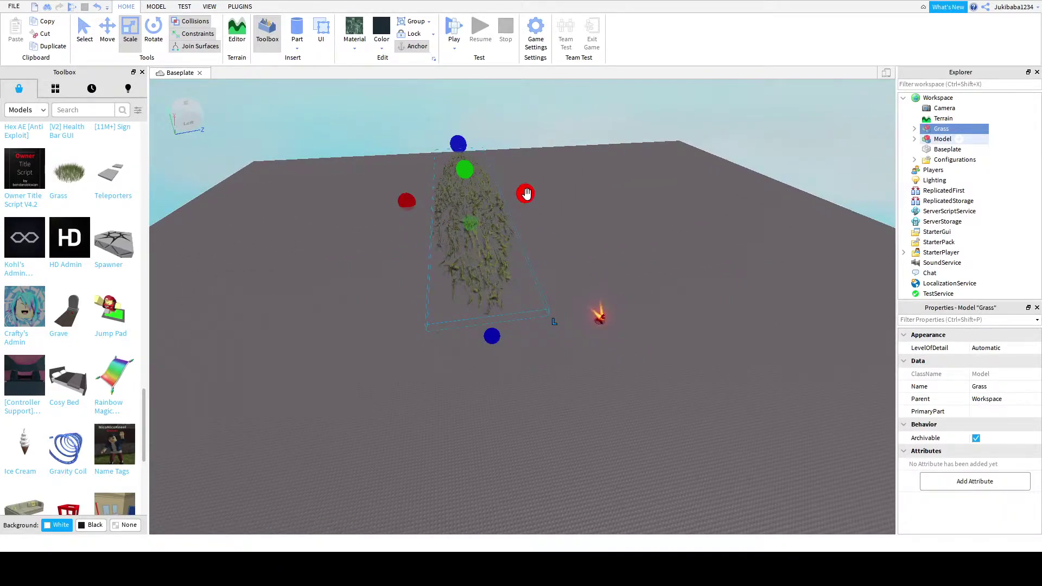
drag(526, 194, 537, 226)
drag(467, 148, 469, 207)
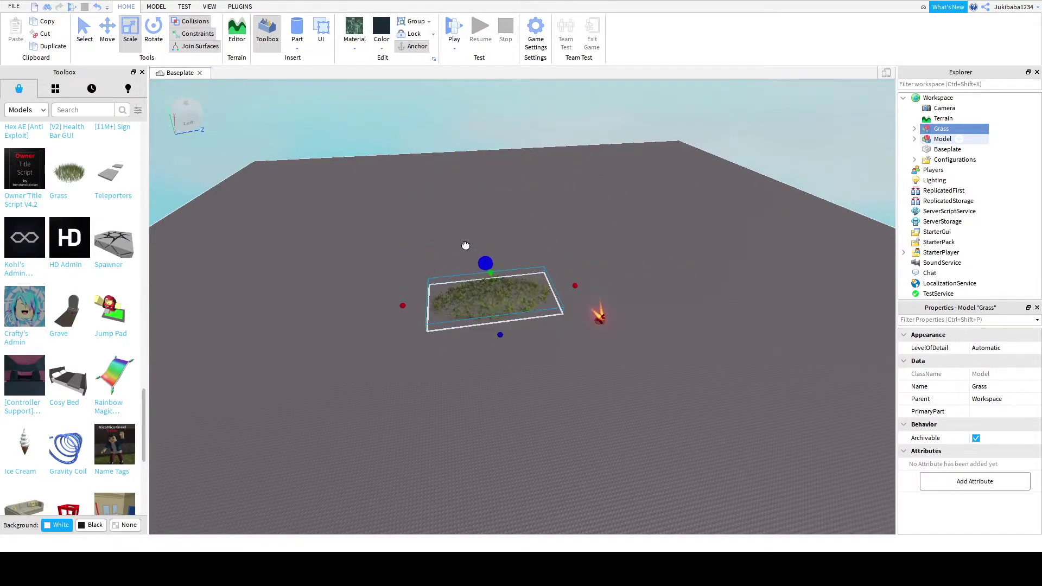
scroll(575, 451, up, 5)
click(575, 451)
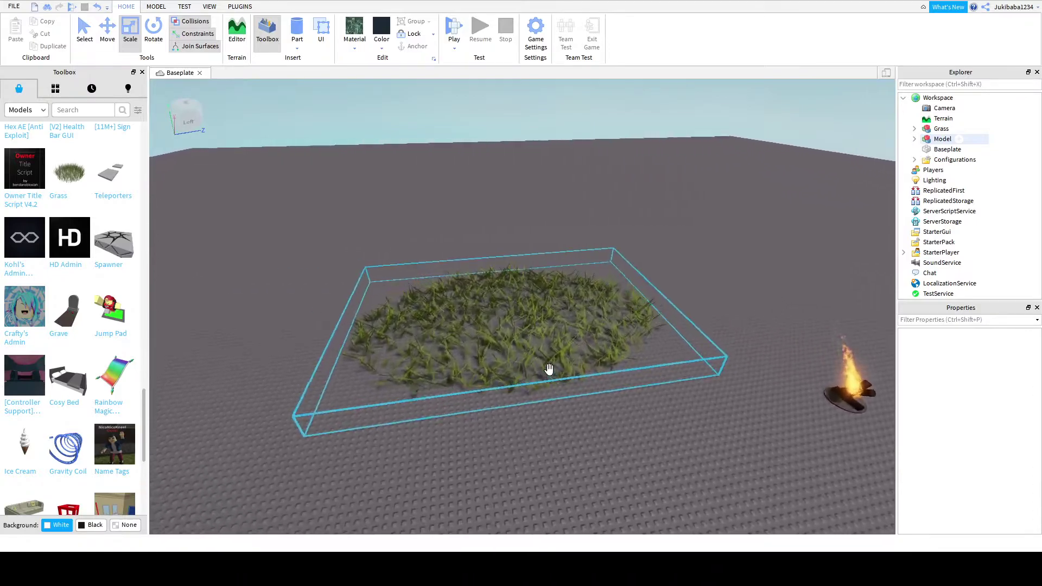
- Move the campfire to the grass patch's location and reposition the grass patch on the open ground in front of it
click(549, 368)
scroll(651, 434, up, 5)
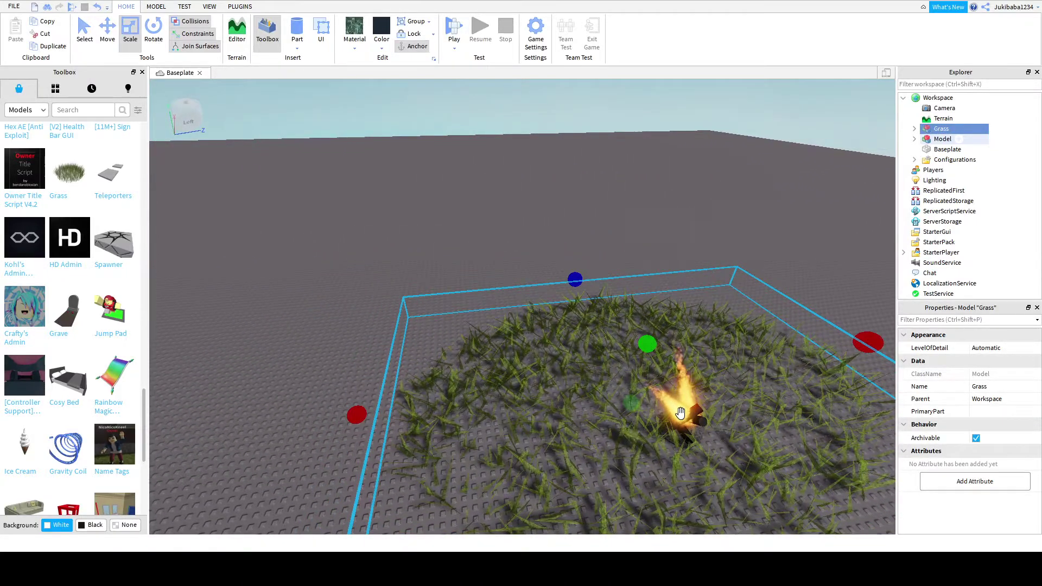
scroll(681, 414, down, 6)
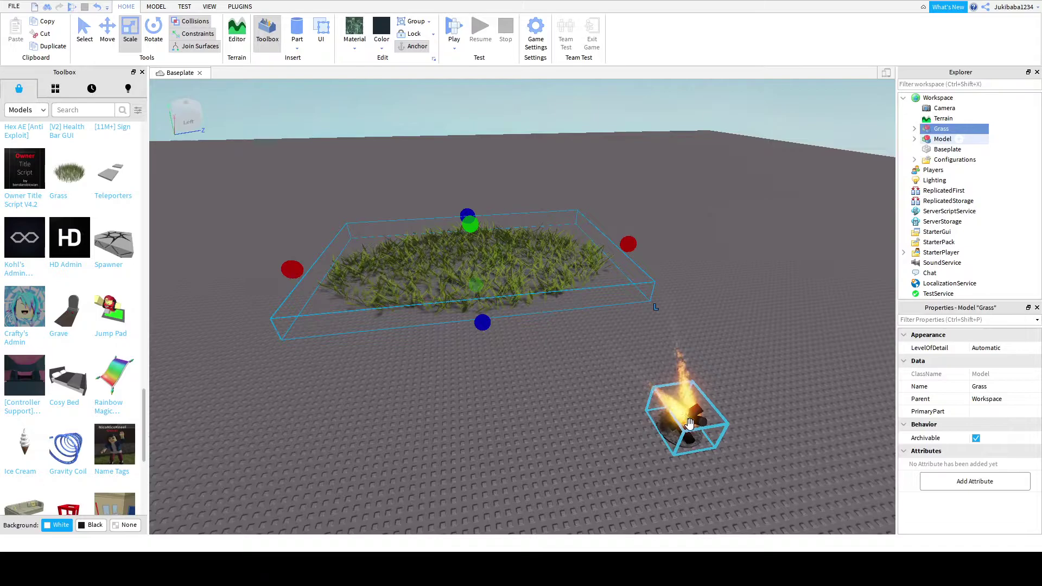
drag(690, 423, 477, 260)
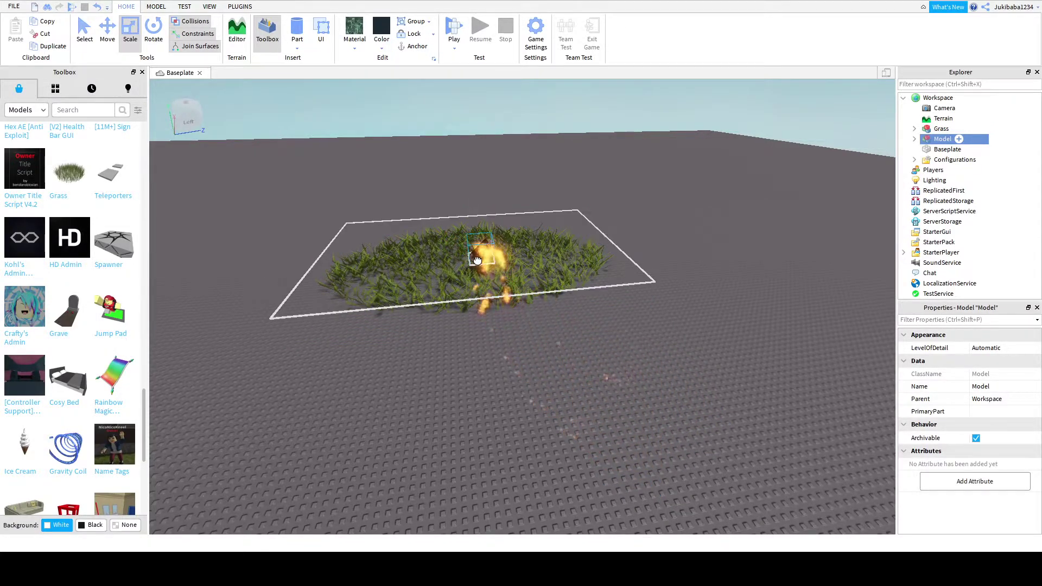
drag(526, 296, 730, 494)
scroll(754, 517, down, 3)
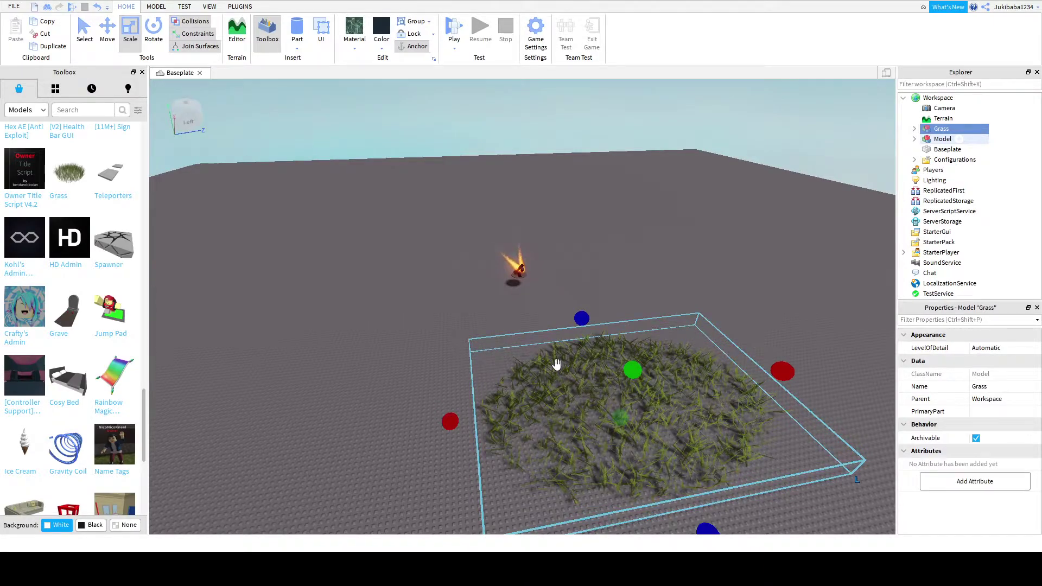
- Duplicate the enlarged grass patch ten times
key(ctrl+d)
key(ctrl+d)
key(ctrl+d)
key(ctrl+d)
key(ctrl+d)
key(ctrl+d)
key(ctrl+d)
key(ctrl+d)
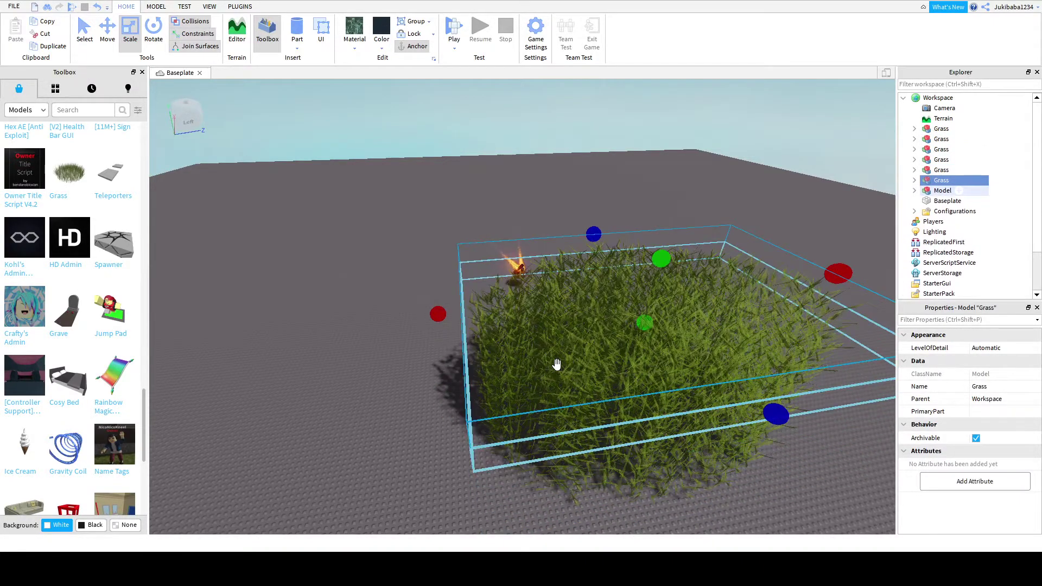
key(ctrl+d)
key(ctrl+d)
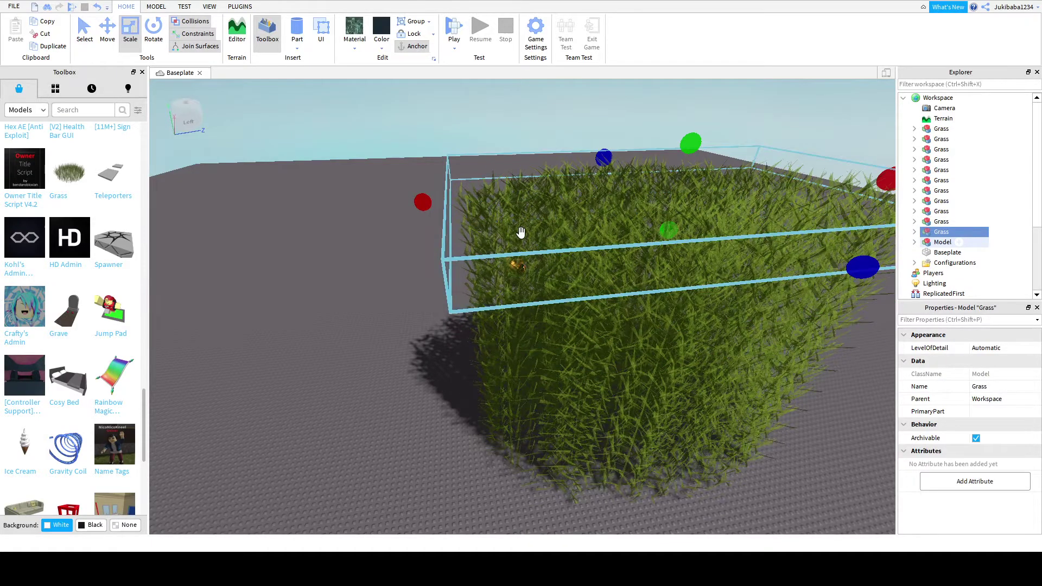
- Take the topmost grass copies off the stack and spread them across the baseplate near the campfire
drag(520, 233, 528, 410)
scroll(489, 288, down, 3)
drag(690, 278, 432, 287)
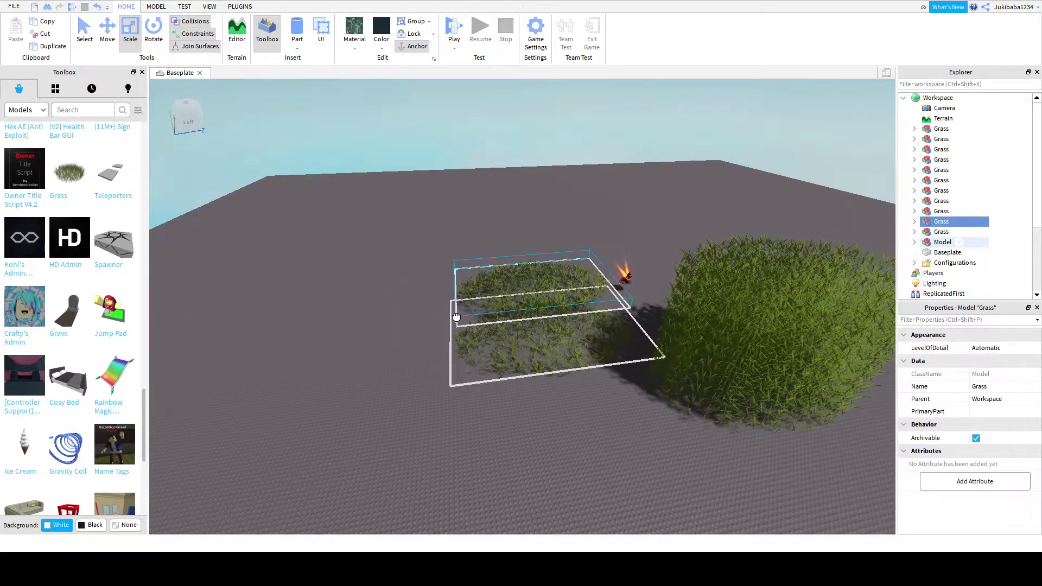
drag(700, 269, 497, 406)
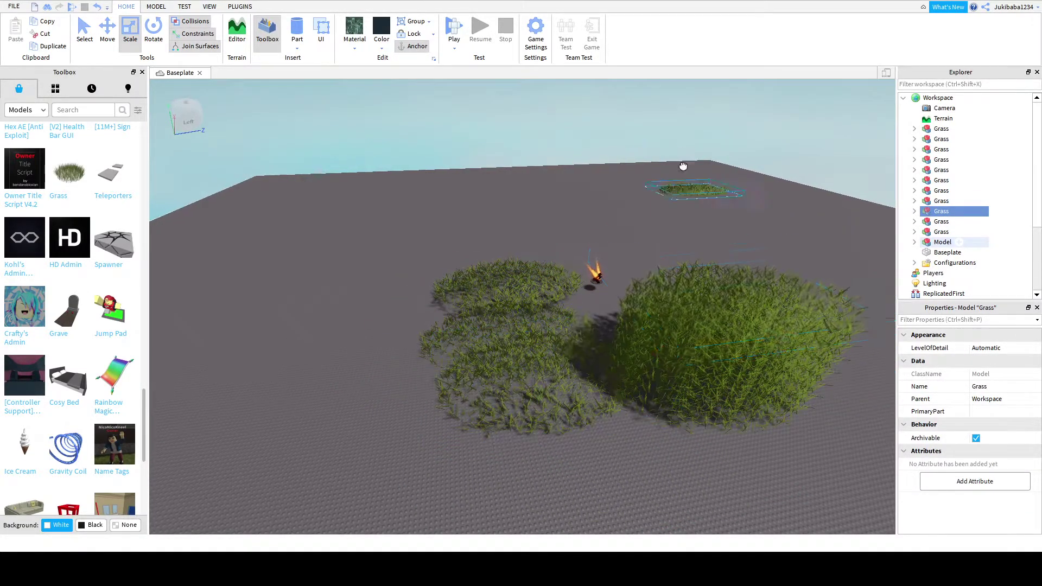
- Lay another grass copy from the stack on the ground around the campfire
click(657, 177)
scroll(652, 190, up, 10)
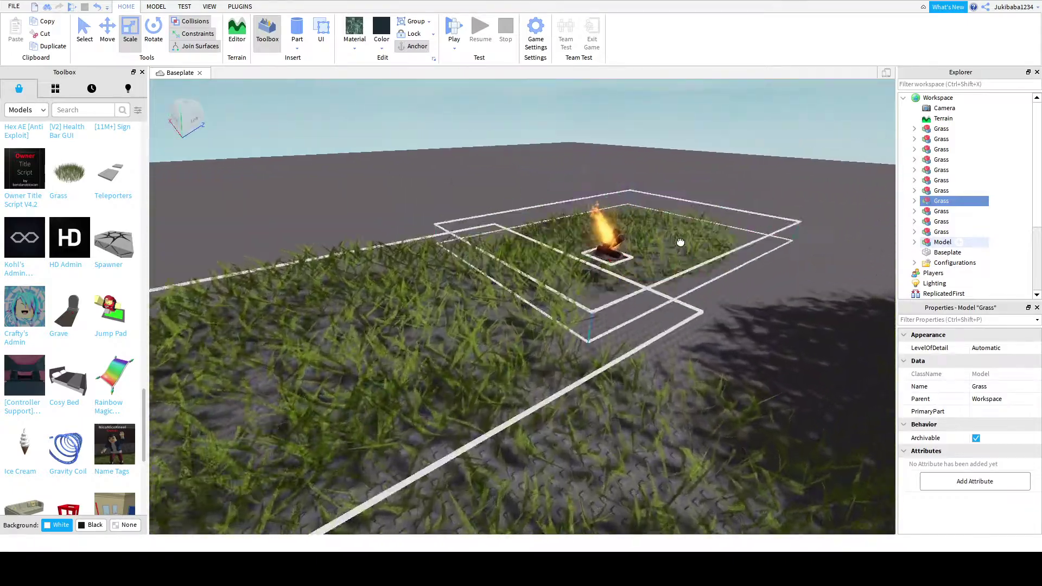
right_drag(675, 267, 402, 248)
- Place the next grass copy adjoining the patch around the campfire to extend the grassy area
click(588, 339)
scroll(587, 340, up, 3)
scroll(446, 129, up, 3)
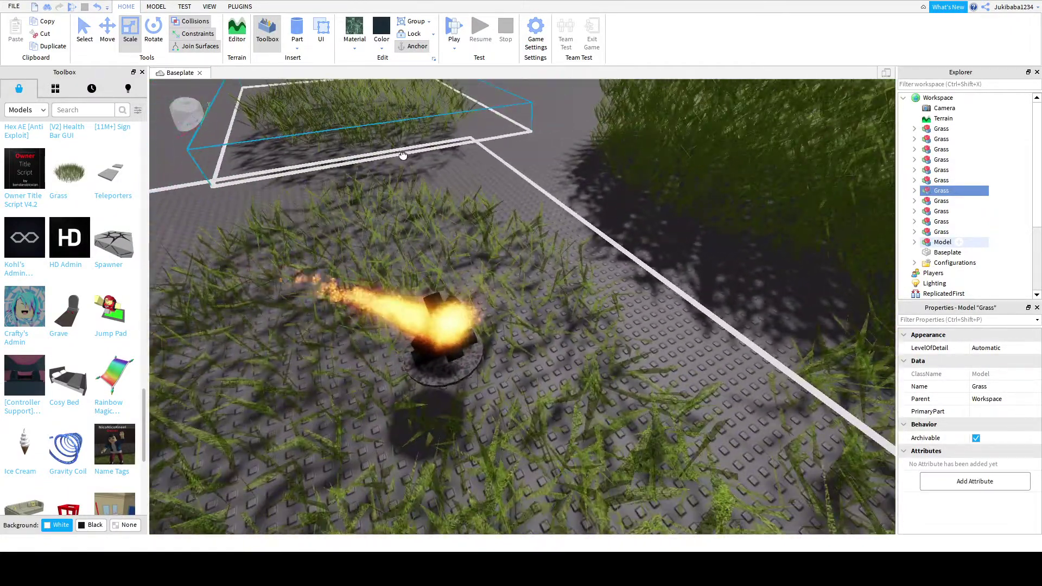
scroll(403, 249, down, 5)
right_drag(494, 210, 663, 192)
click(402, 256)
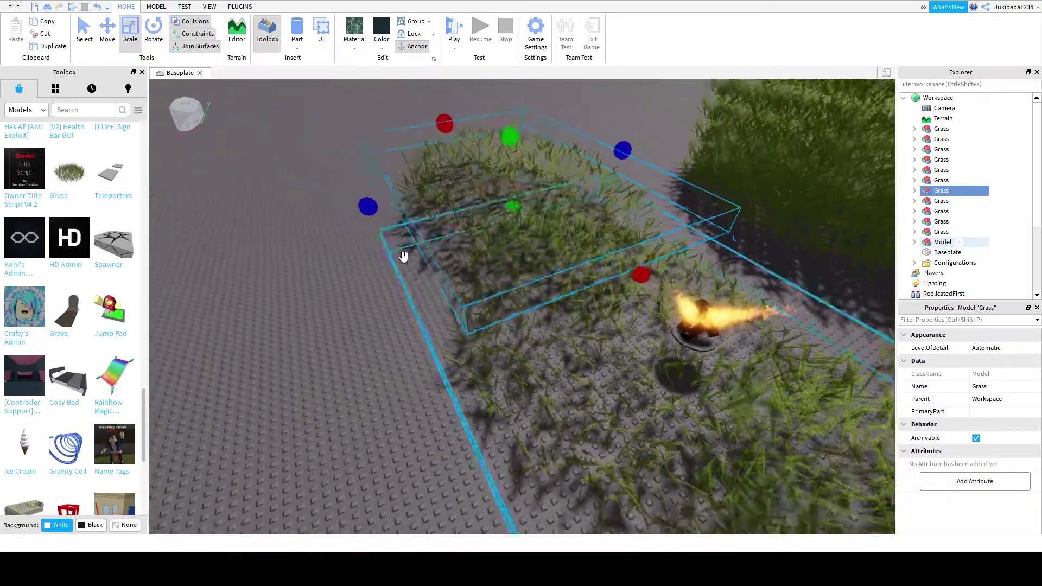
- Lay another grass copy from the stack on the bare ground beside the stack, away from the campfire
click(663, 193)
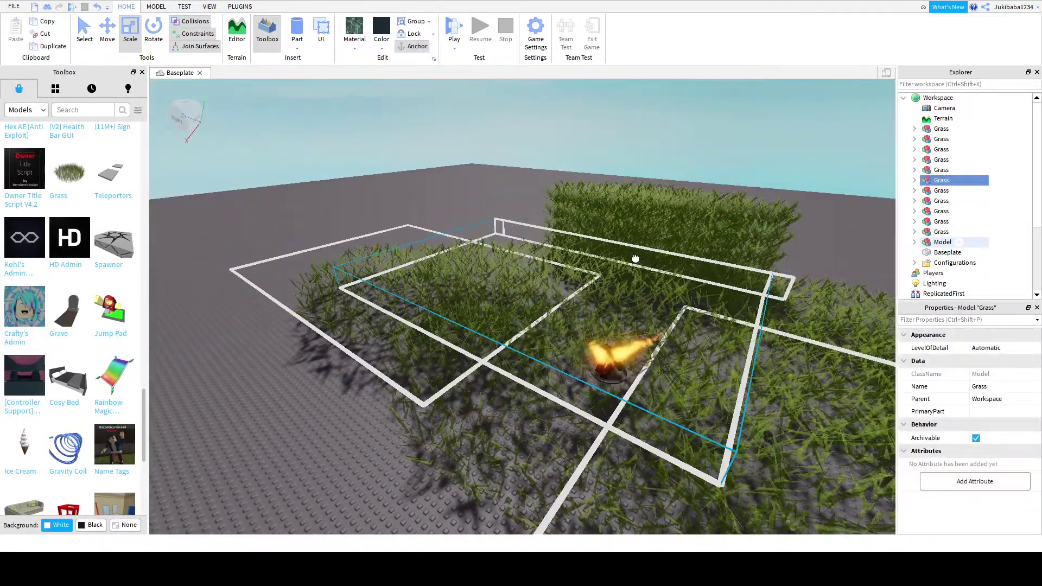
scroll(635, 242, up, 3)
right_drag(635, 242, 636, 283)
scroll(636, 283, up, 8)
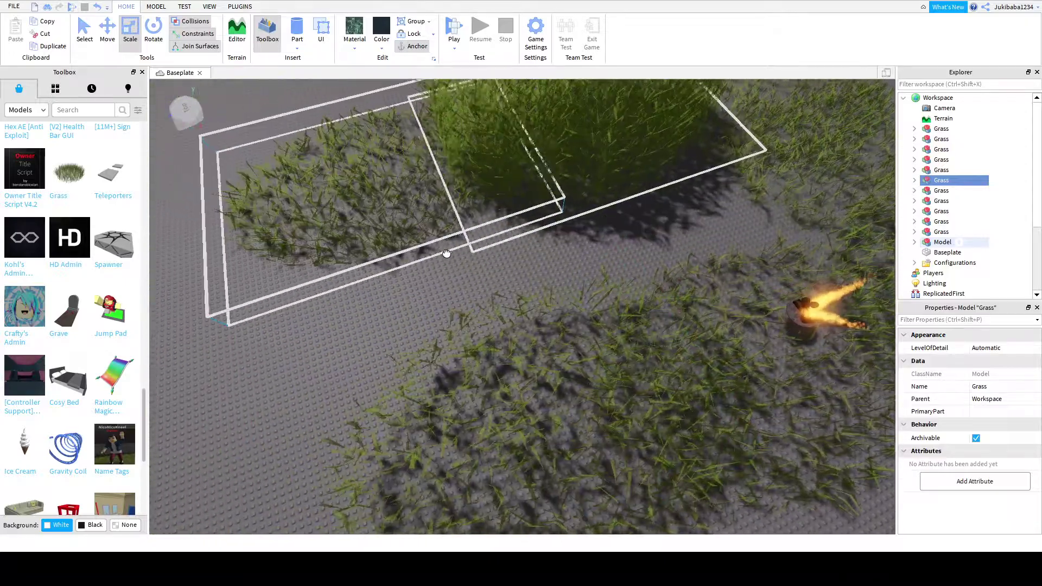
scroll(446, 254, up, 3)
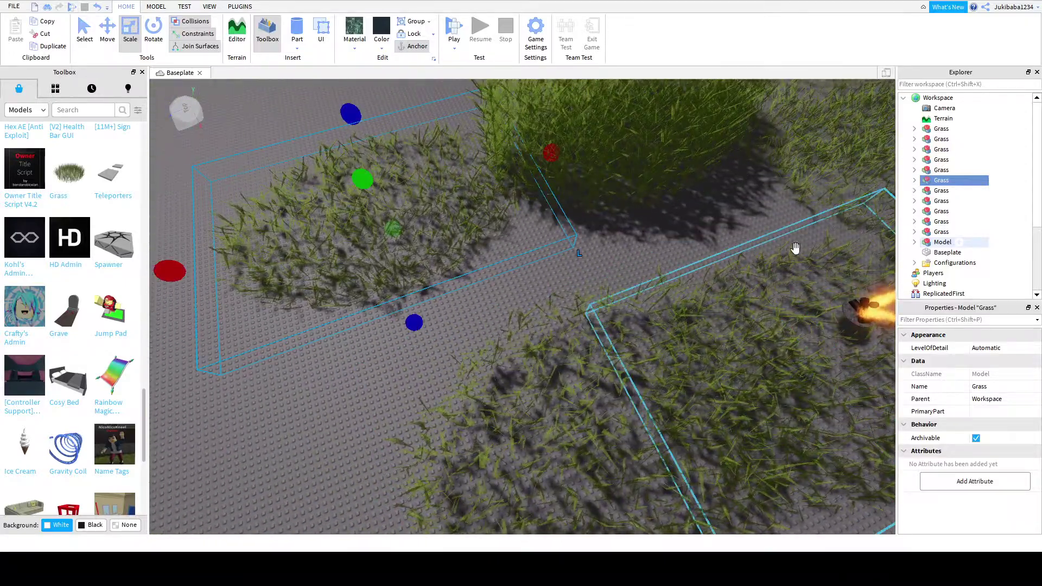
- Take a further grass copy off the stack and place it adjoining the last laid patch on its outer side
click(458, 177)
scroll(326, 163, up, 3)
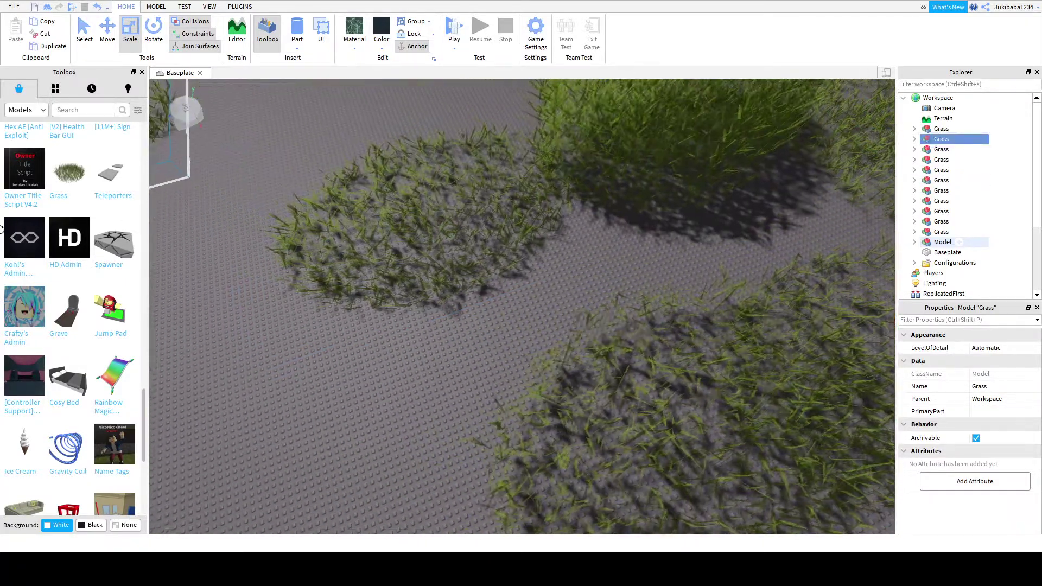
scroll(537, 174, up, 3)
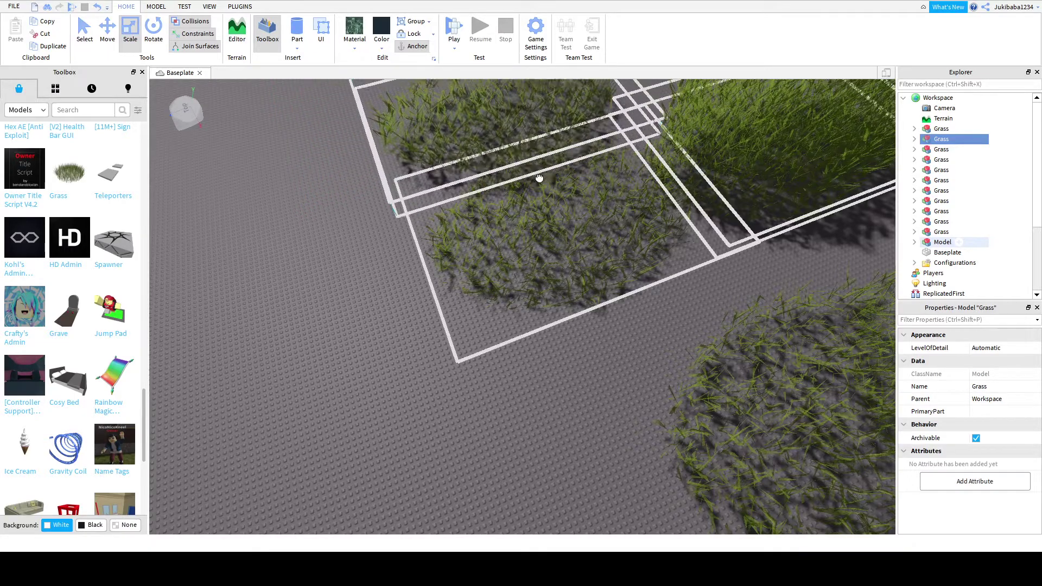
scroll(542, 185, down, 3)
click(581, 344)
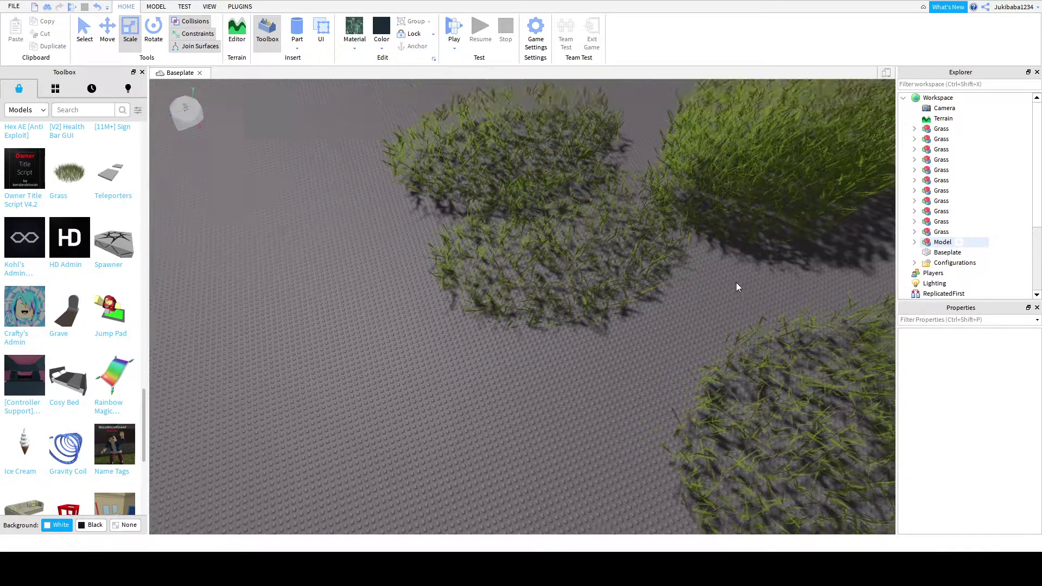
- Move another stacked grass copy onto the baseplate so it overlaps the edges of the outlying patches
right_drag(736, 282, 722, 230)
click(579, 304)
scroll(584, 298, down, 3)
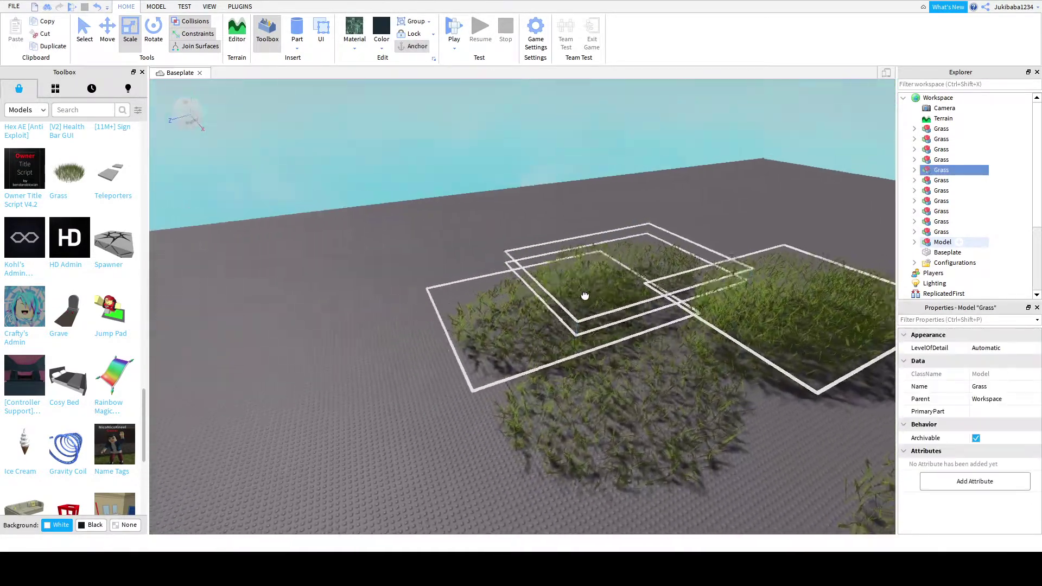
scroll(697, 322, up, 2)
drag(696, 322, 589, 298)
scroll(454, 409, up, 2)
click(412, 368)
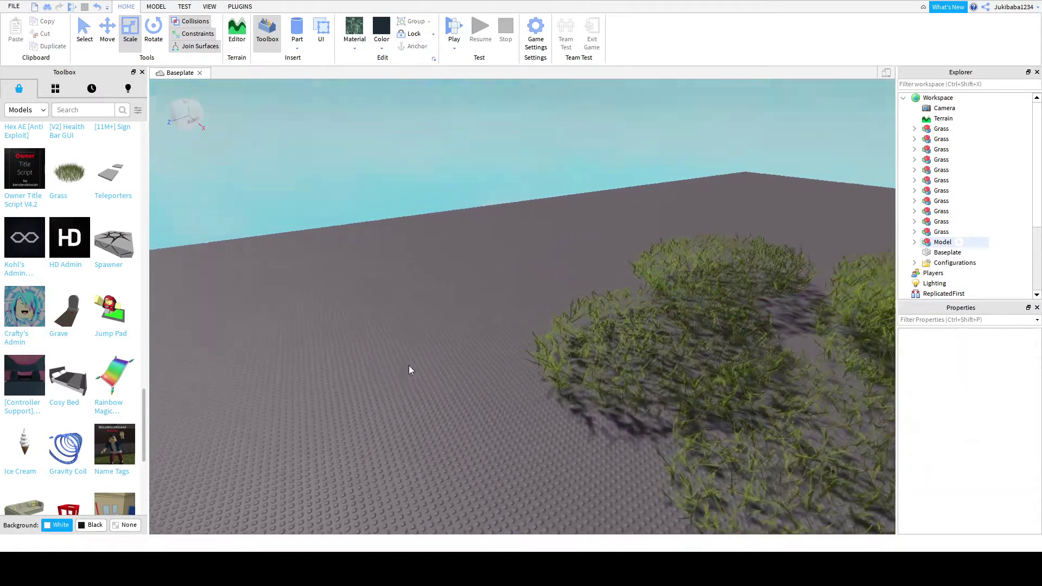
- Reposition the remaining grass copies to extend the far edge of the grassy area away from the campfire
right_drag(412, 367, 404, 380)
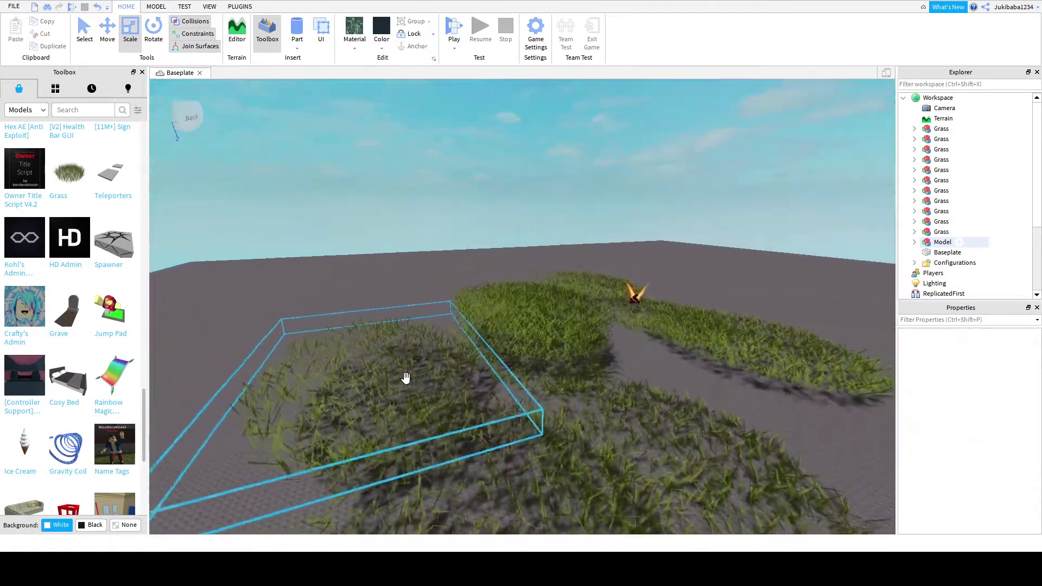
drag(405, 380, 456, 276)
drag(577, 302, 453, 342)
right_drag(454, 342, 632, 291)
drag(633, 291, 387, 406)
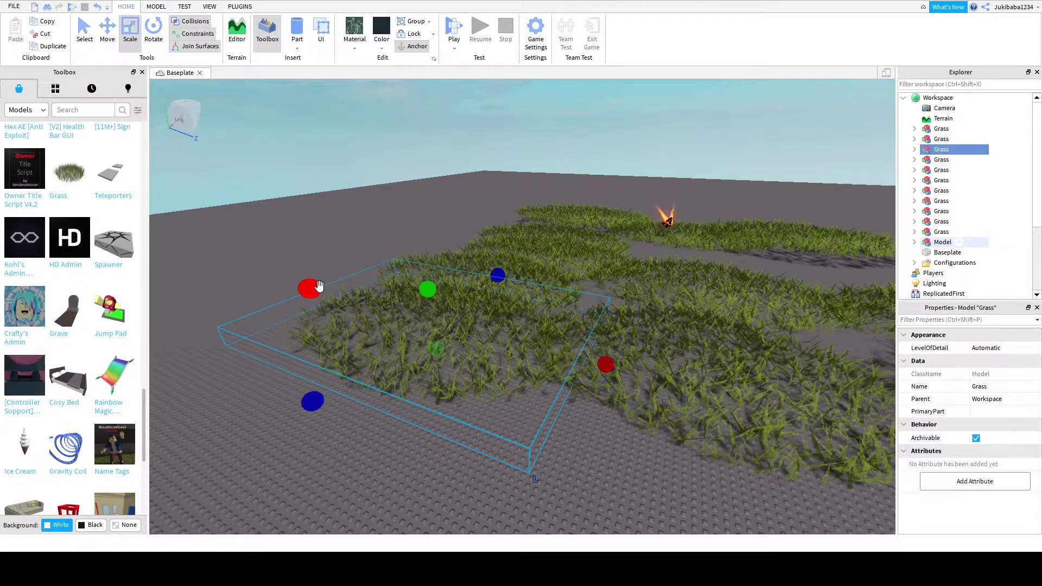
- Insert the Handless Segway model and place it on the bare baseplate beside the grass
scroll(17, 353, down, 10)
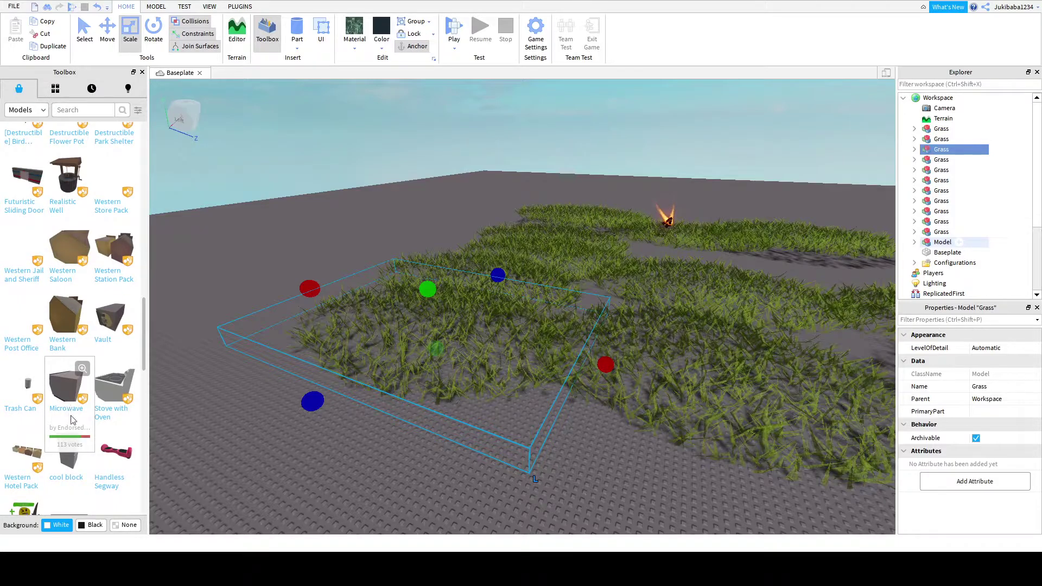
scroll(76, 468, down, 3)
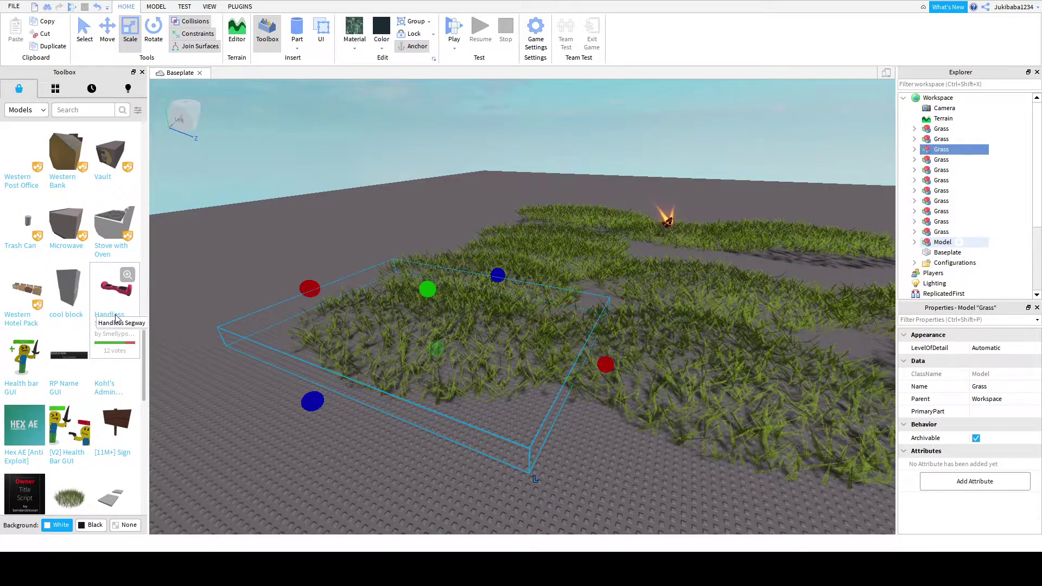
drag(115, 319, 472, 408)
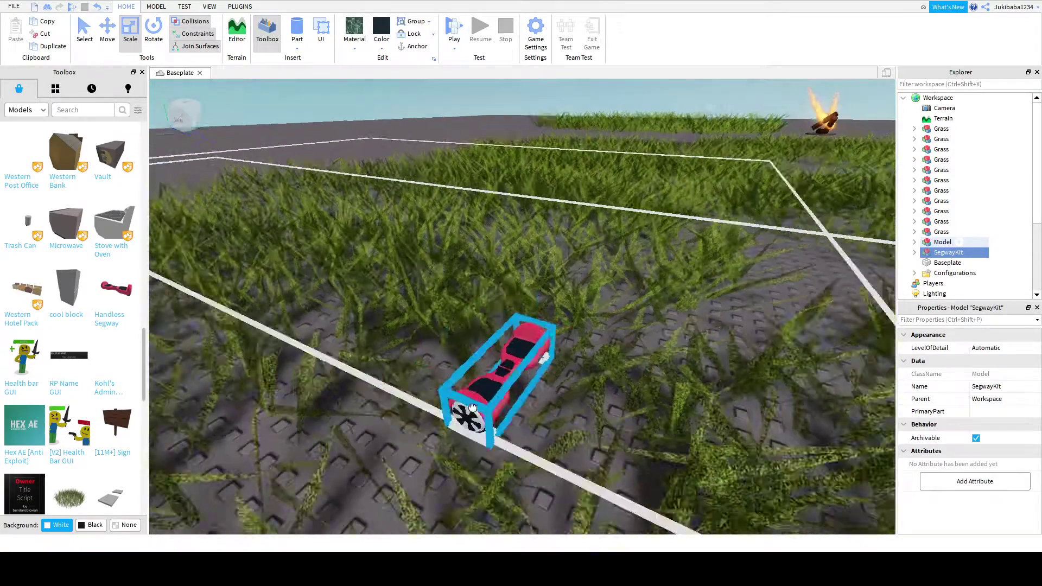
scroll(472, 408, down, 15)
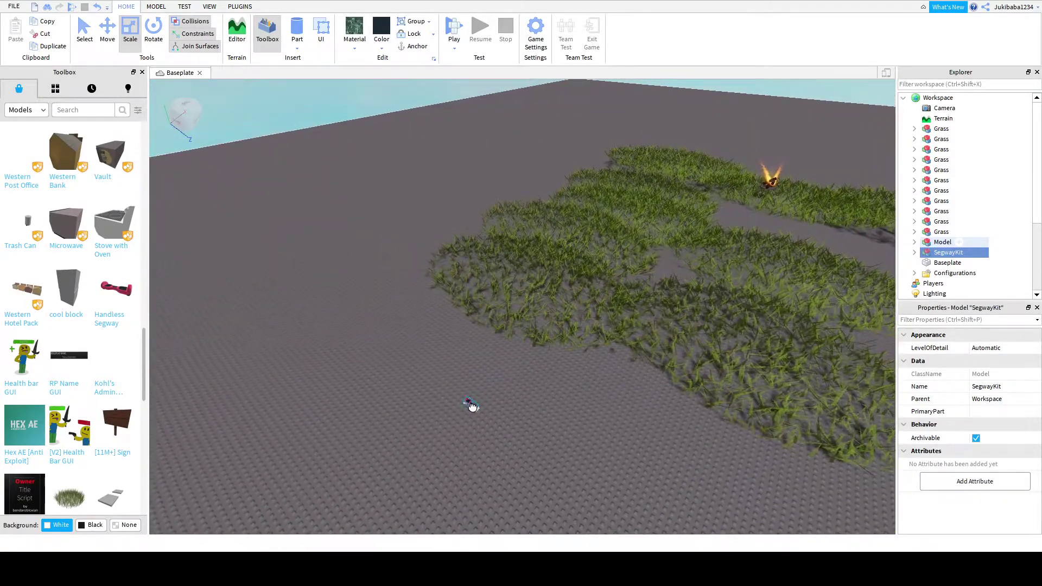
scroll(472, 408, up, 10)
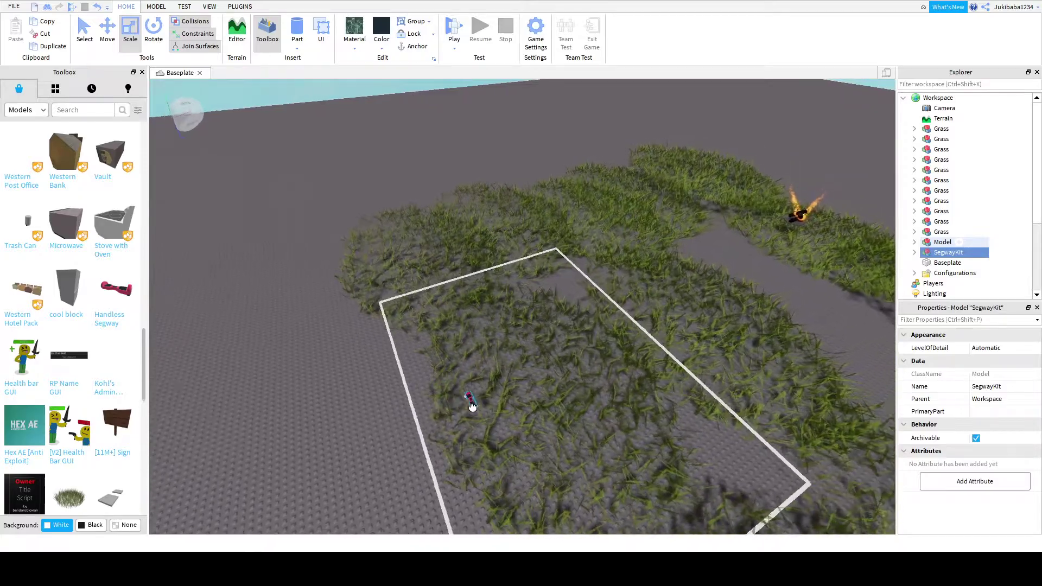
scroll(472, 408, up, 10)
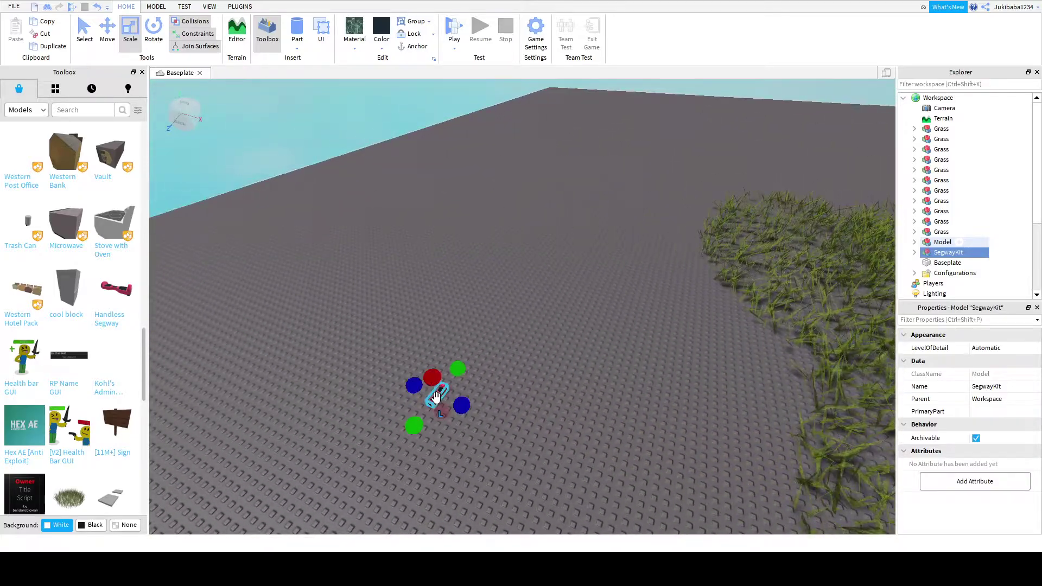
click(558, 234)
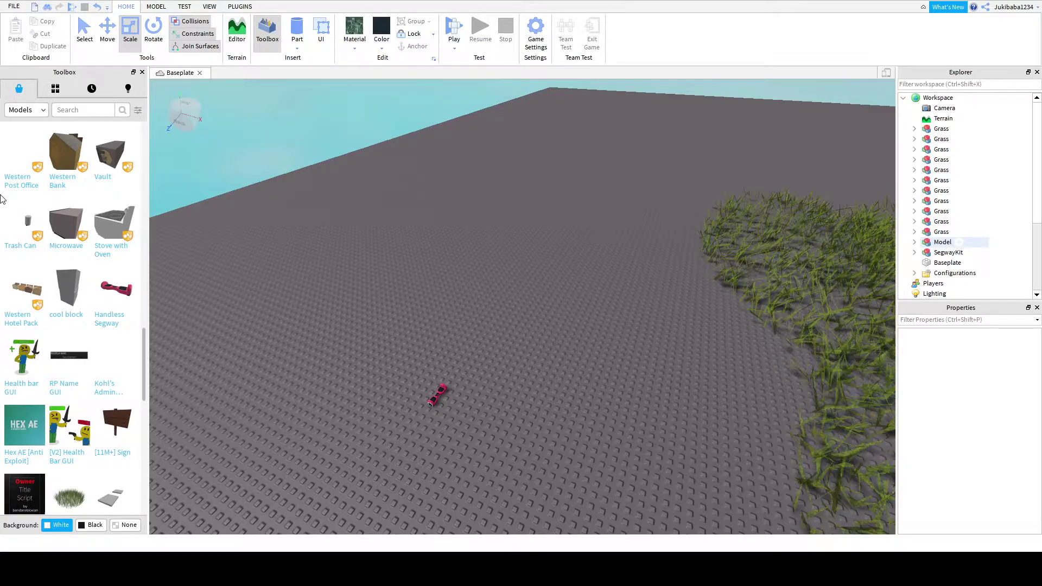
- Browse further Toolbox models and shift the segway a short way across the bare baseplate
scroll(71, 283, down, 5)
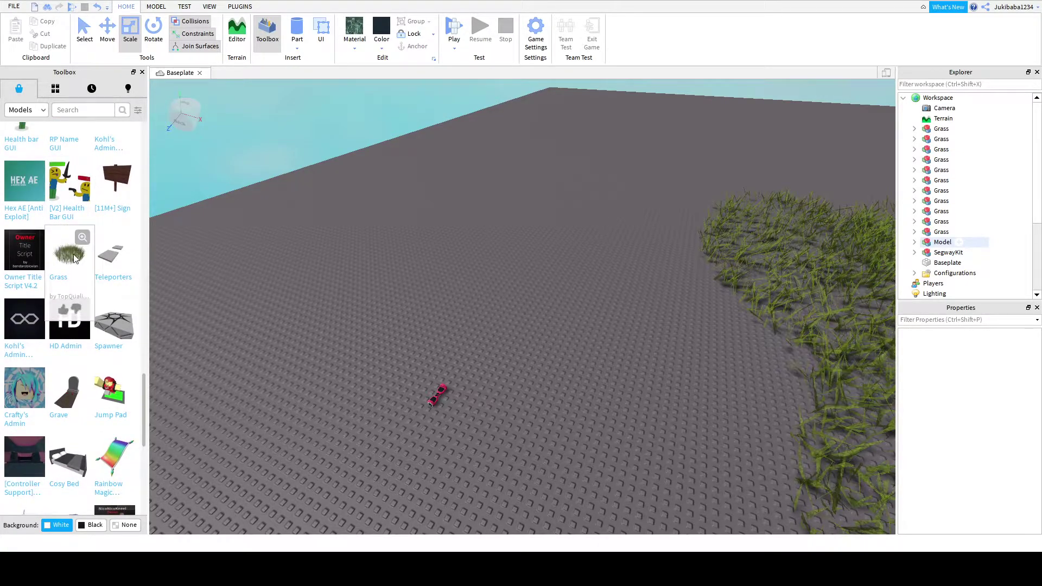
scroll(81, 254, down, 5)
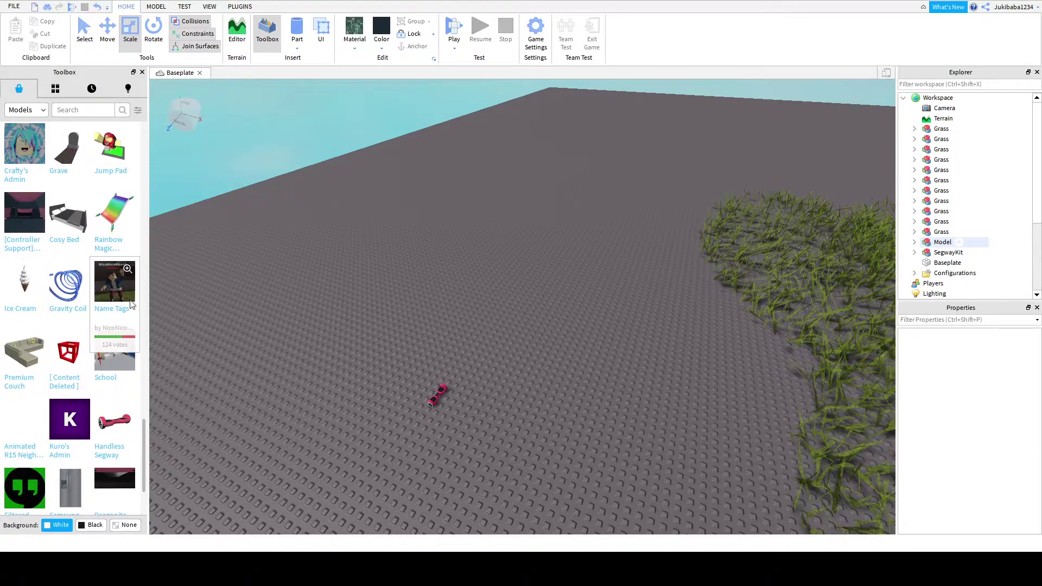
scroll(122, 307, down, 2)
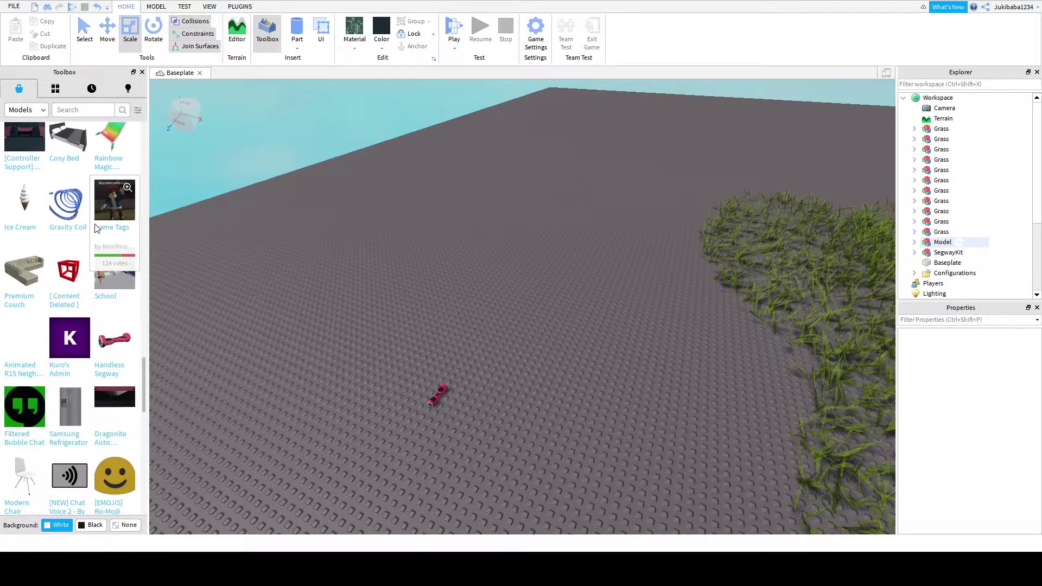
scroll(98, 217, down, 5)
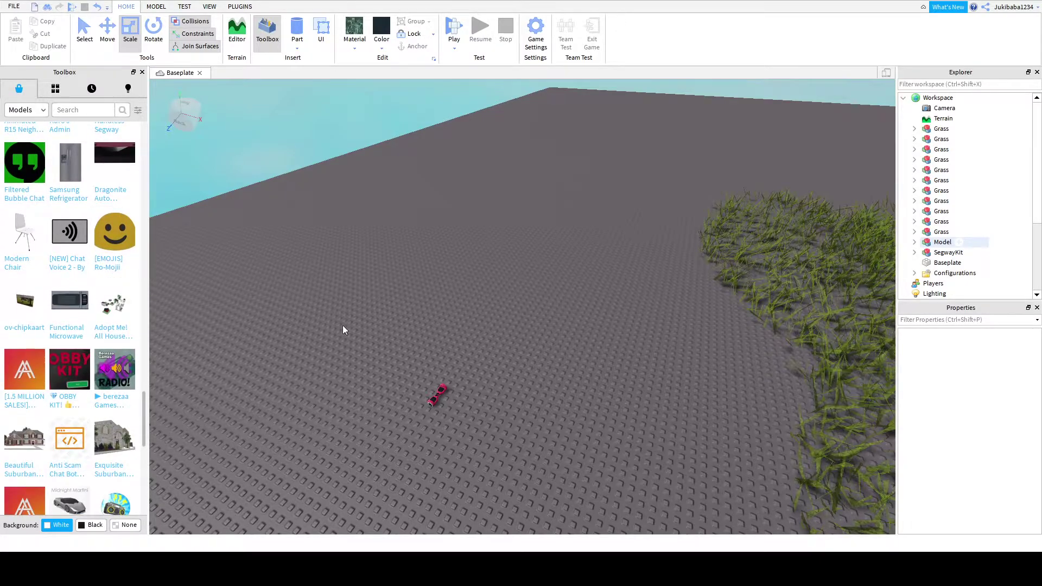
click(439, 397)
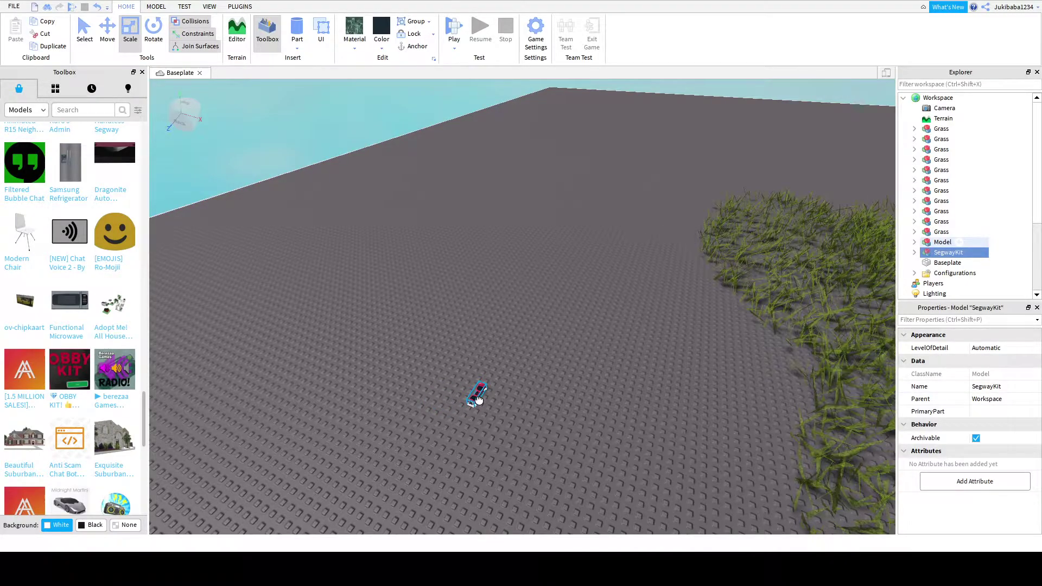
- Select all the grass patches together with the campfire model and delete them from the baseplate
right_drag(571, 317, 561, 294)
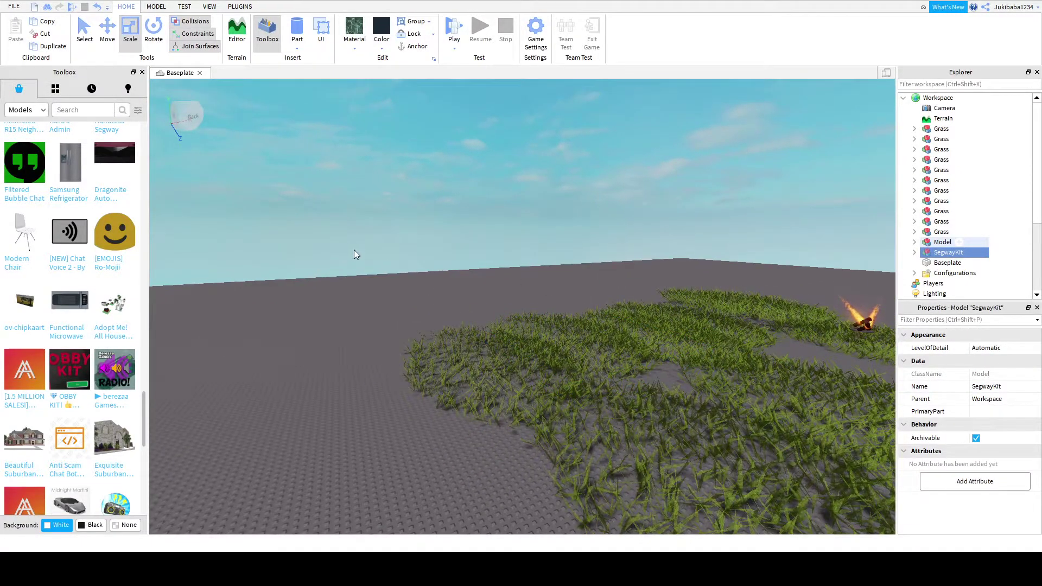
right_drag(354, 255, 351, 253)
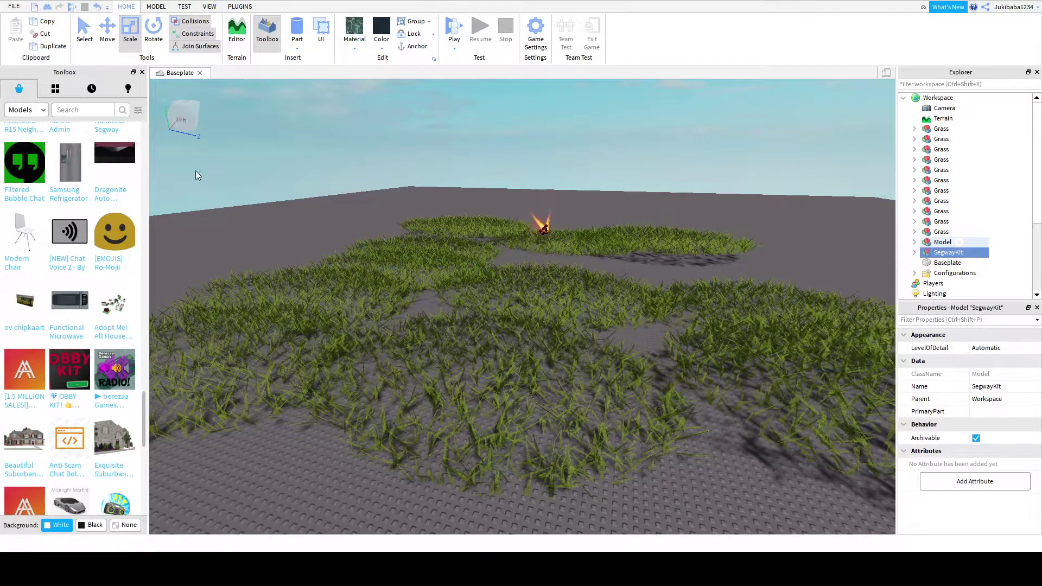
scroll(249, 283, down, 5)
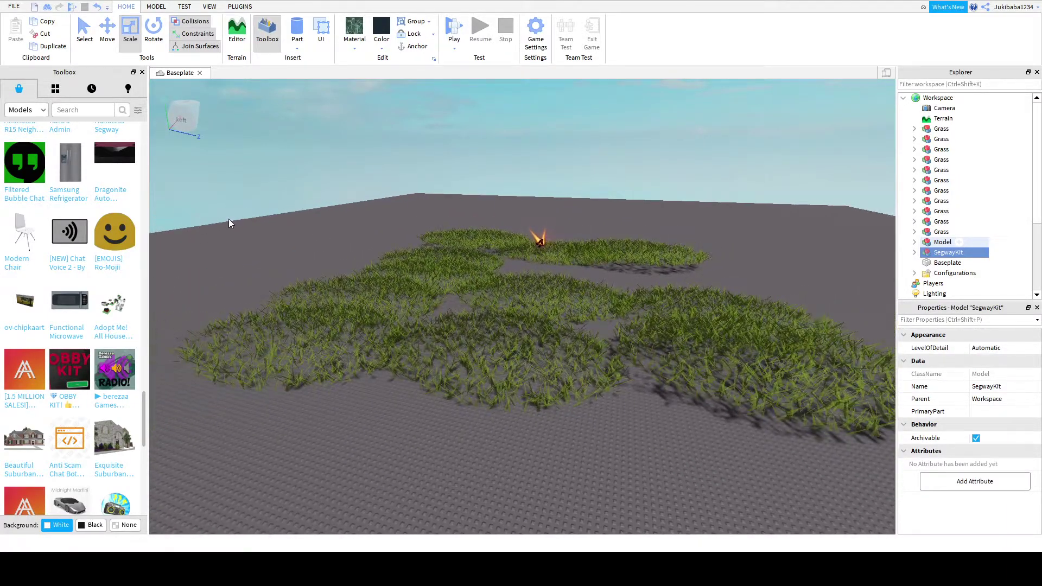
drag(228, 201, 763, 353)
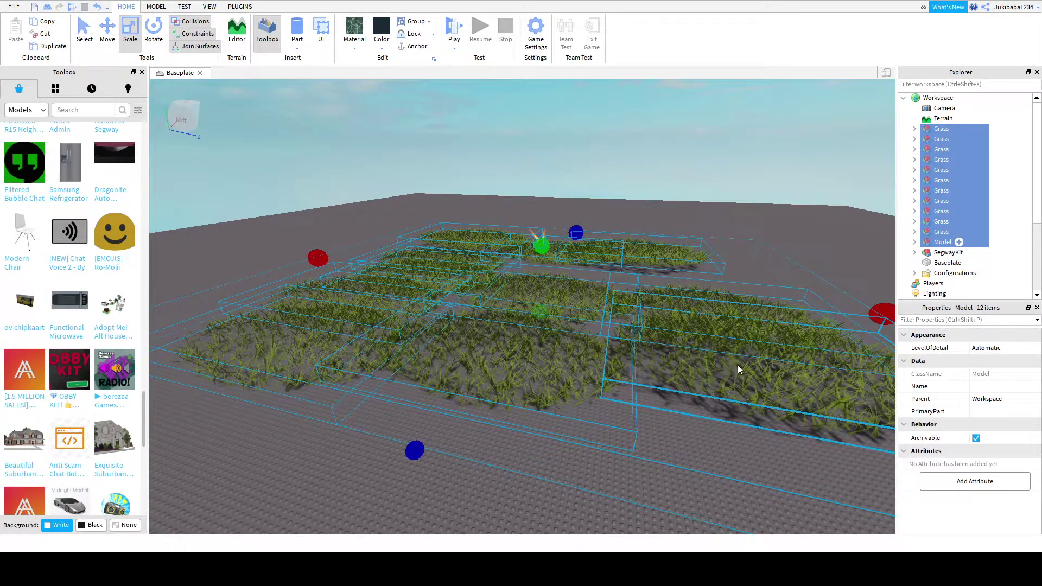
key(Delete)
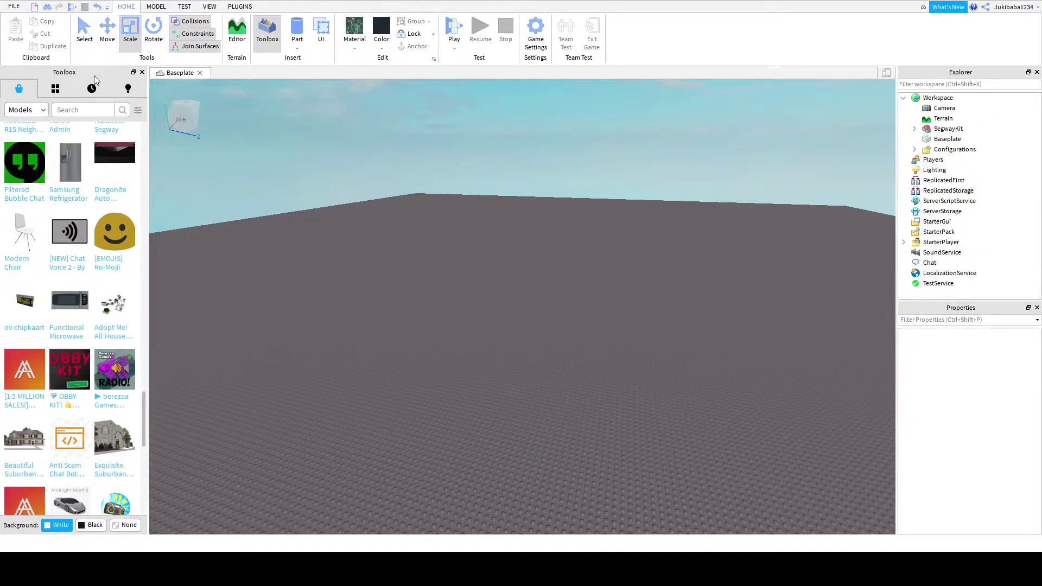
- Insert the saved Fire Place model from the Group Models of the group No More 2.0!
click(55, 89)
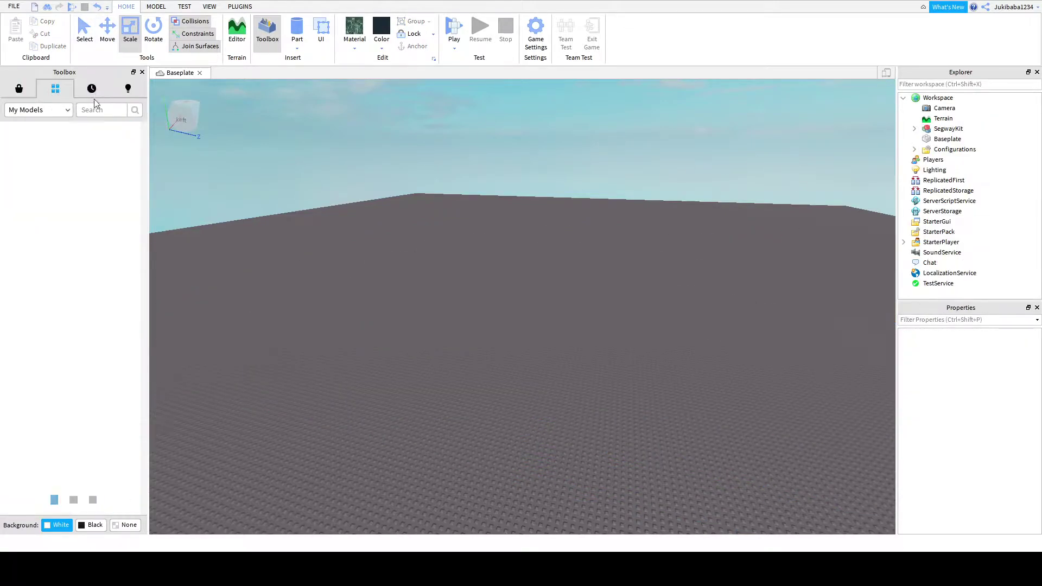
click(54, 110)
scroll(55, 126, down, 3)
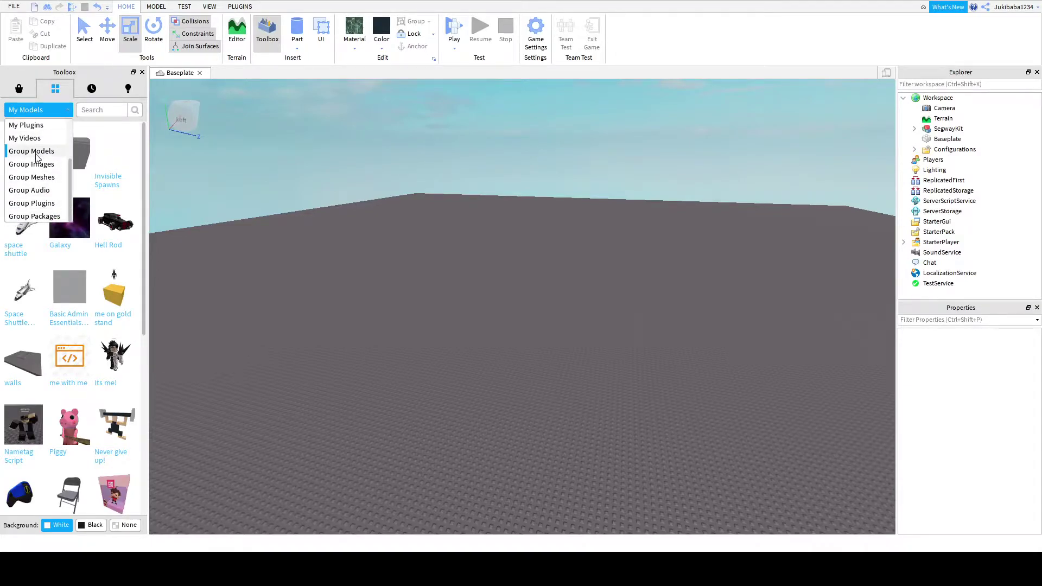
click(36, 152)
click(83, 111)
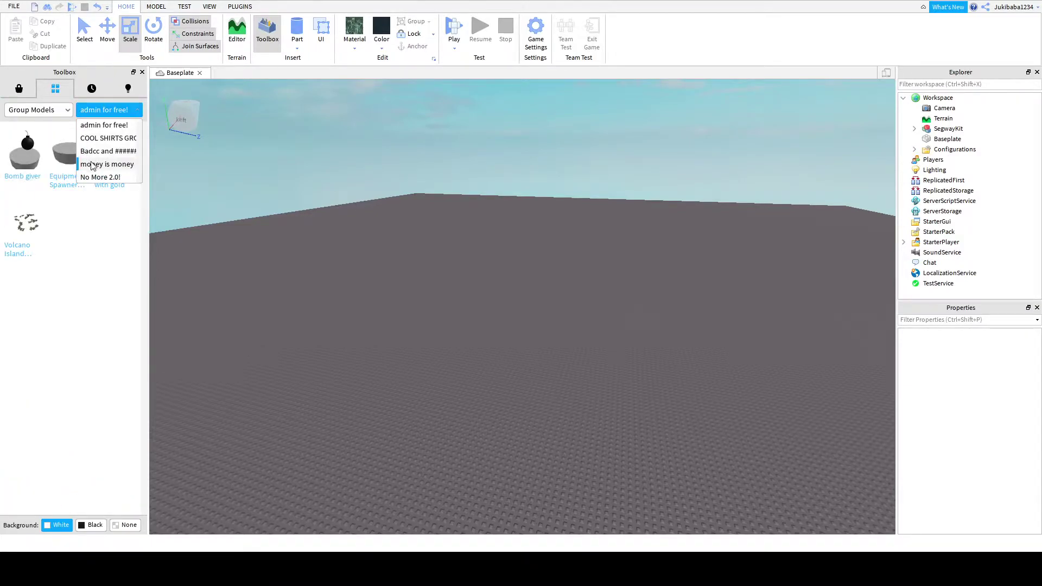
click(100, 177)
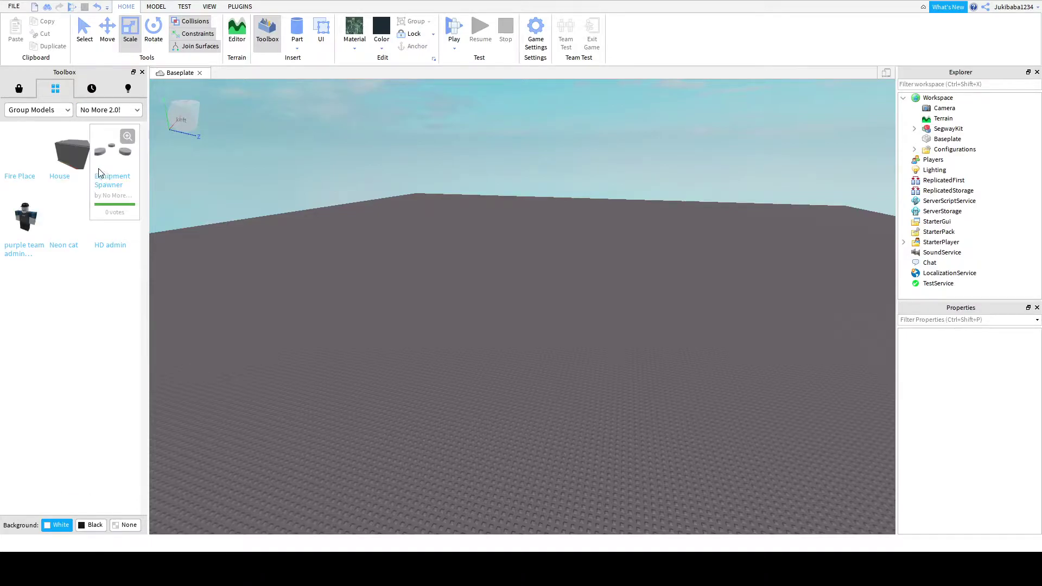
click(25, 154)
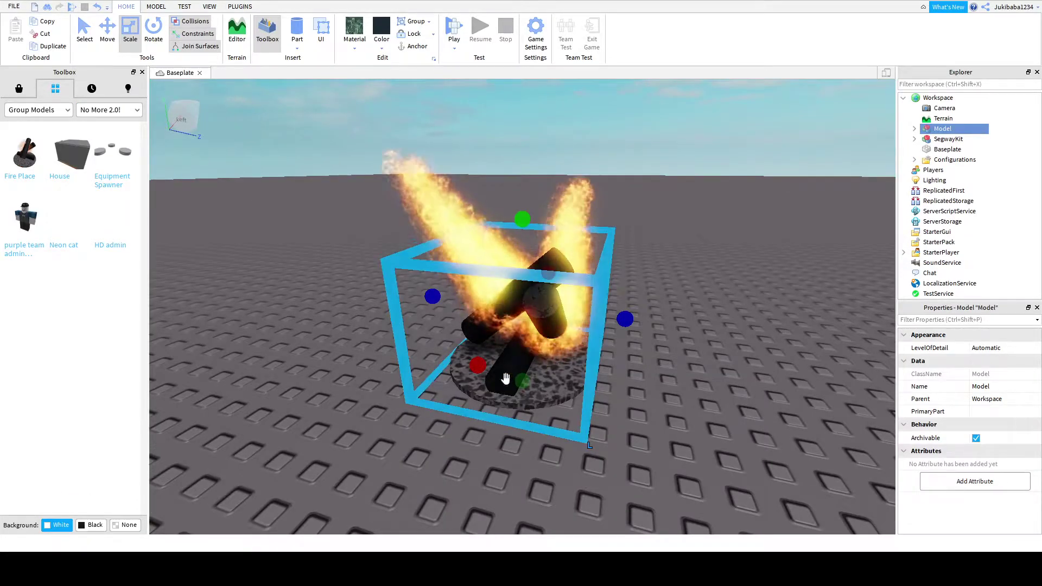
click(24, 88)
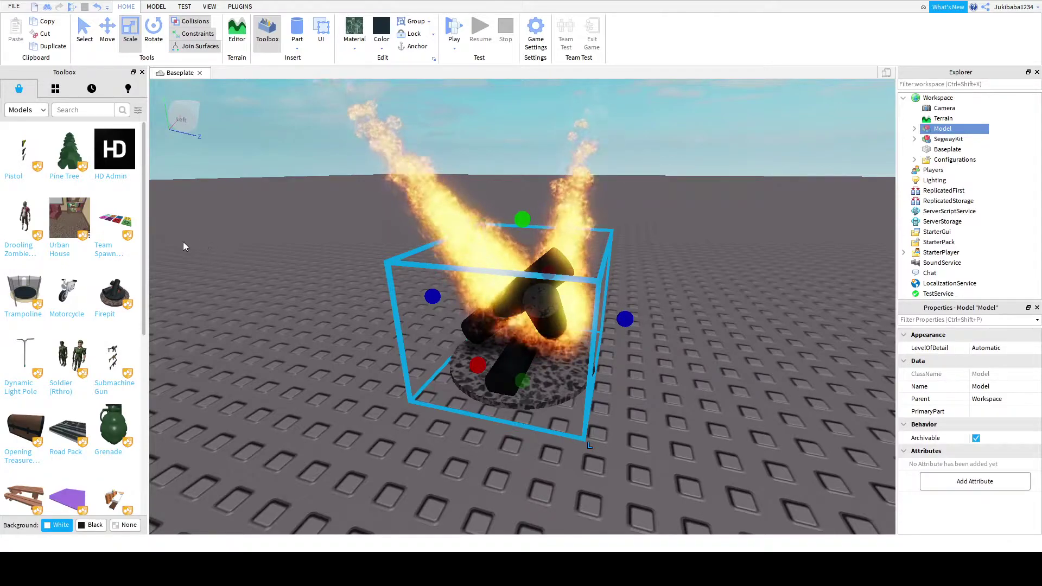
scroll(51, 292, down, 3)
scroll(50, 291, down, 3)
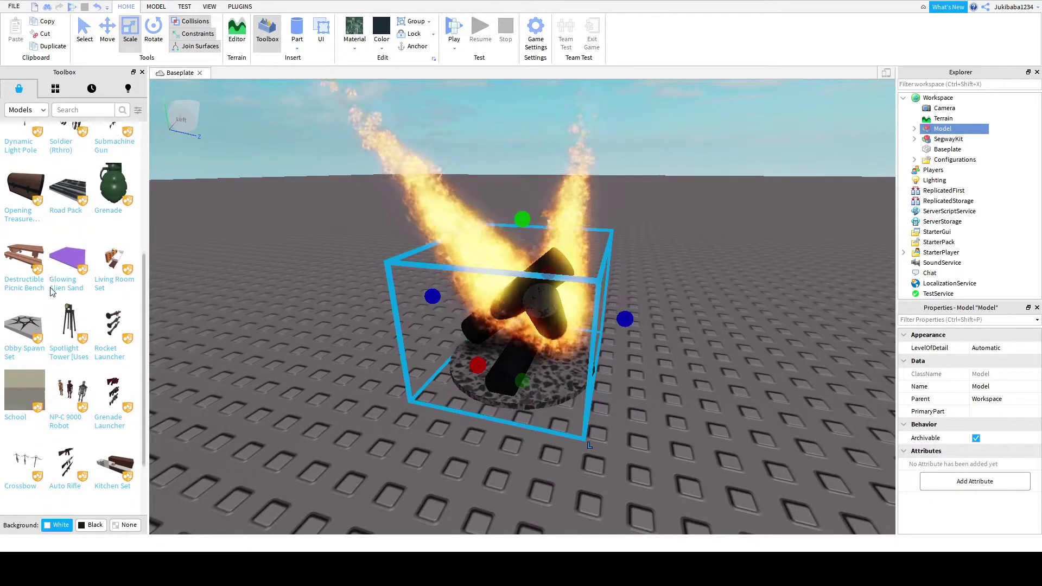
scroll(51, 291, down, 2)
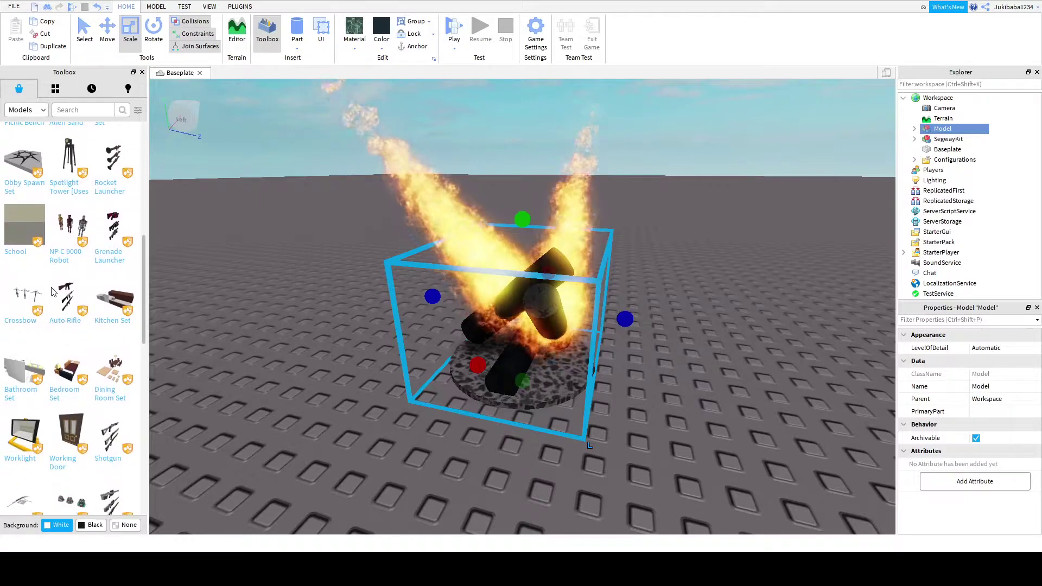
- Delete the Configurations object from the Workspace
click(304, 370)
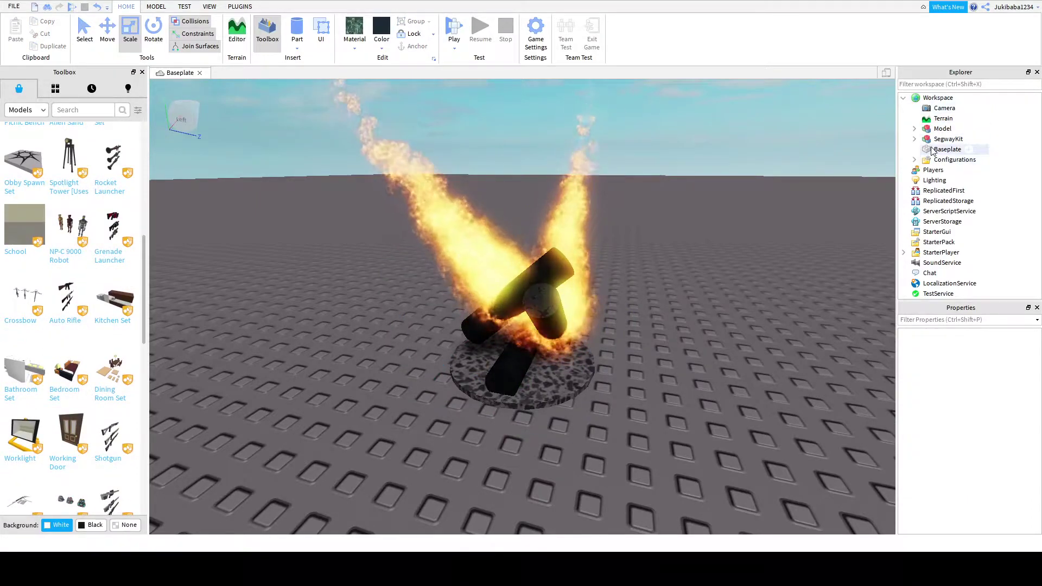
double_click(941, 162)
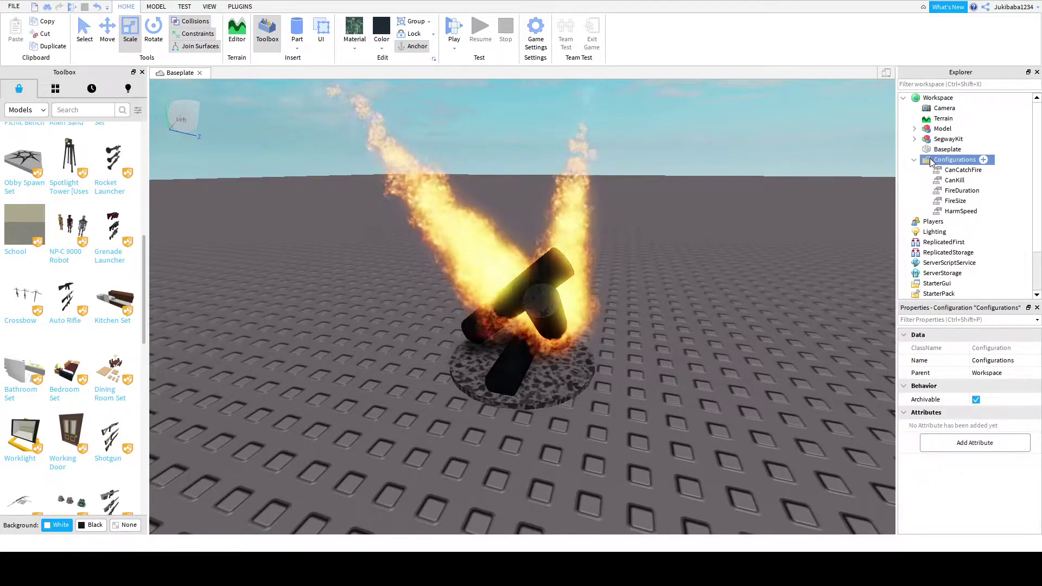
key(Delete)
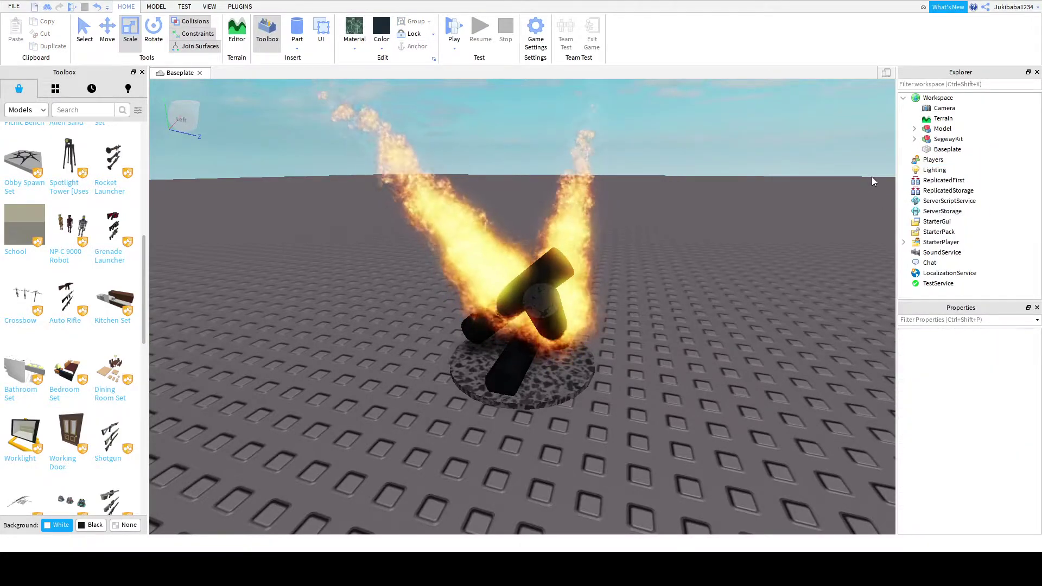
- Stretch the baseplate far out along its X axis, bringing its centre to about X 997
click(947, 149)
right_drag(803, 198, 783, 182)
scroll(657, 131, down, 5)
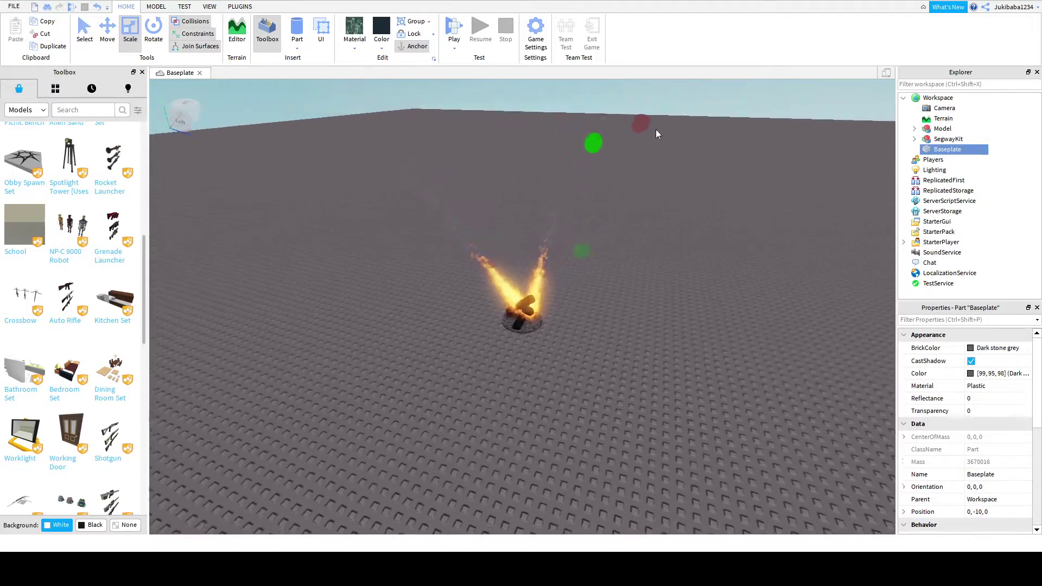
drag(636, 128, 643, 167)
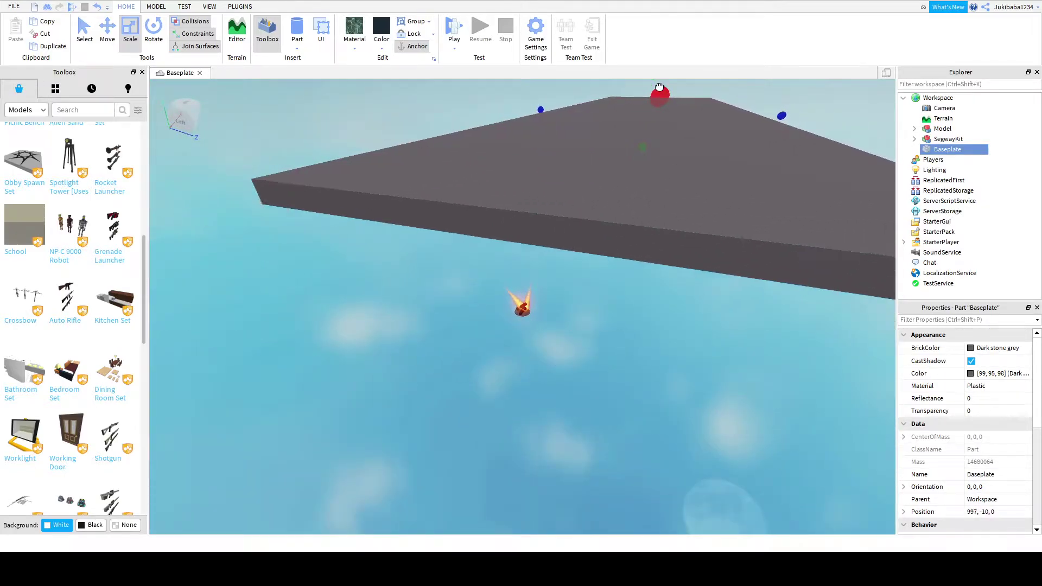
- Pull the near end of the stretched baseplate back under the campfire and segway, bringing its centre to about X 642.5
drag(585, 197, 425, 370)
right_drag(426, 369, 426, 372)
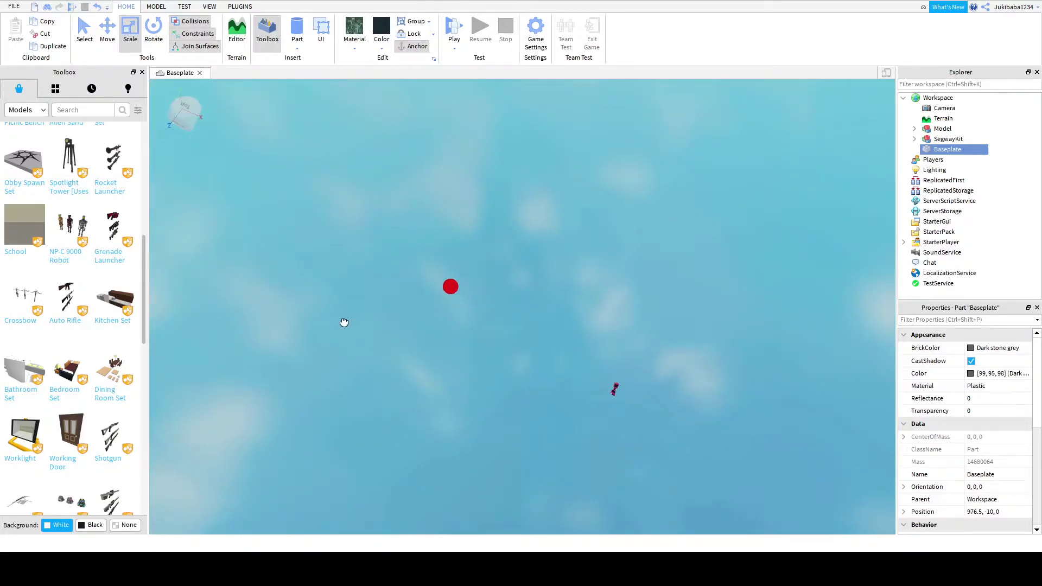
drag(344, 323, 166, 270)
right_drag(342, 289, 344, 293)
drag(444, 321, 360, 359)
right_drag(359, 359, 391, 396)
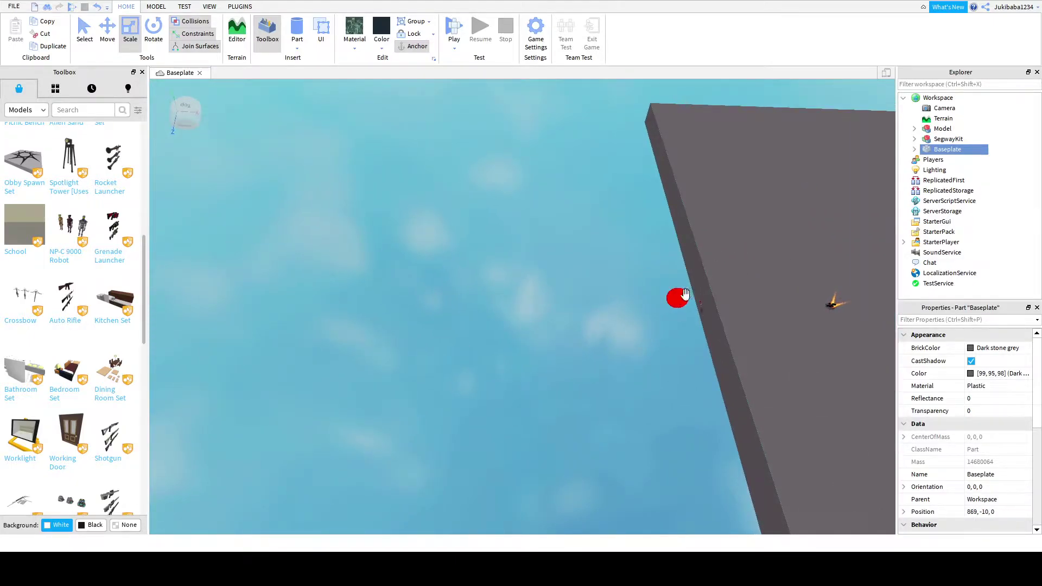
drag(685, 294, 409, 288)
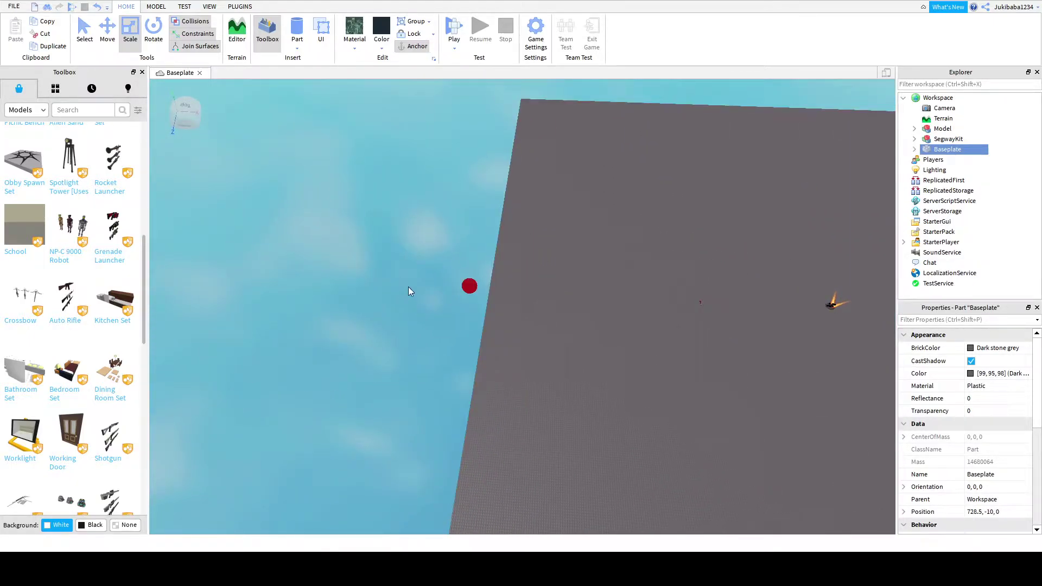
right_drag(408, 291, 883, 413)
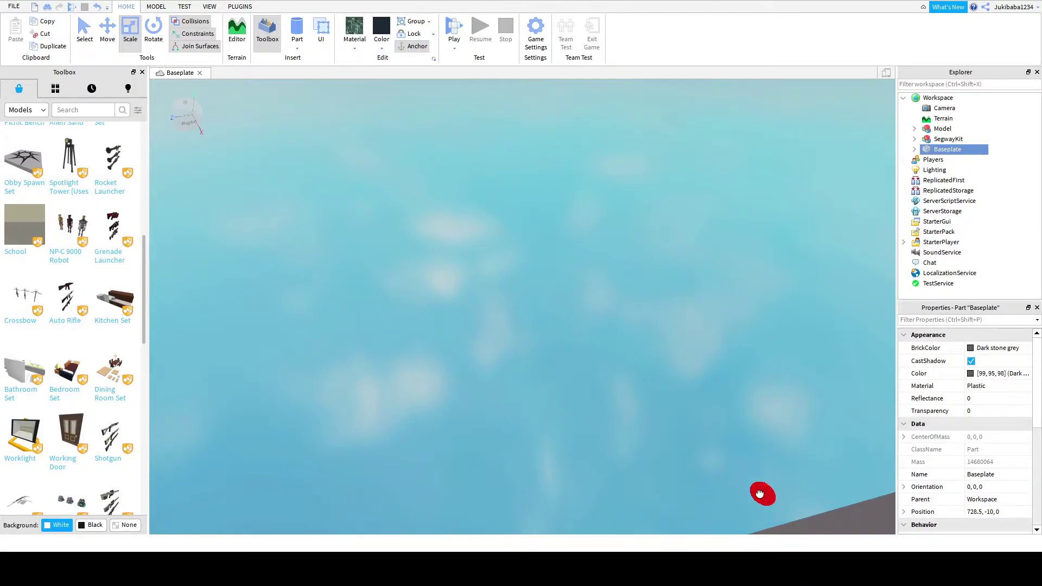
drag(760, 494, 421, 302)
right_drag(421, 303, 481, 226)
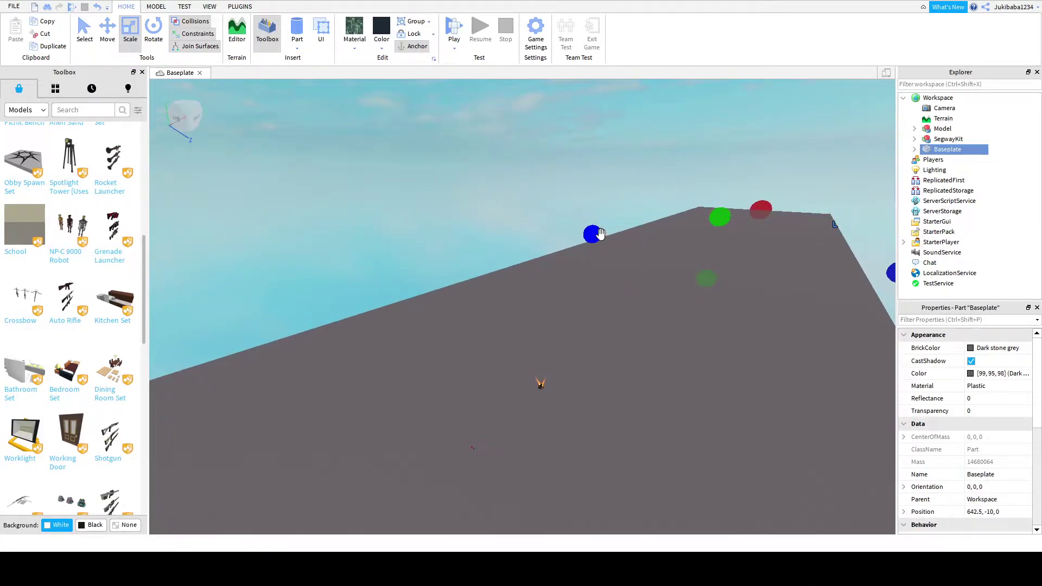
- Widen the baseplate along its Z axis on both sides, leaving its centre at about Z 7
drag(600, 234, 422, 201)
right_drag(421, 200, 429, 209)
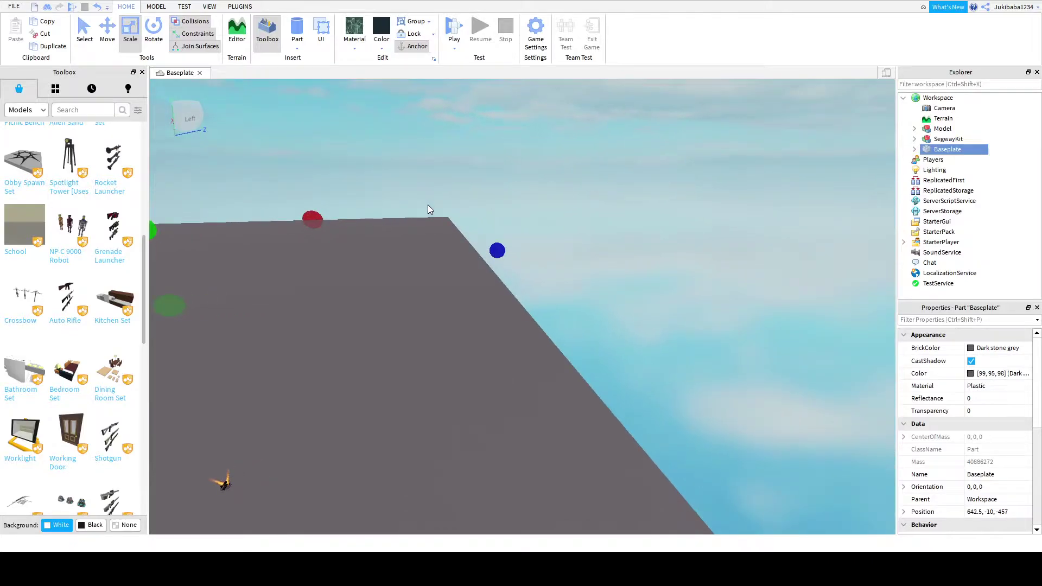
drag(497, 250, 675, 279)
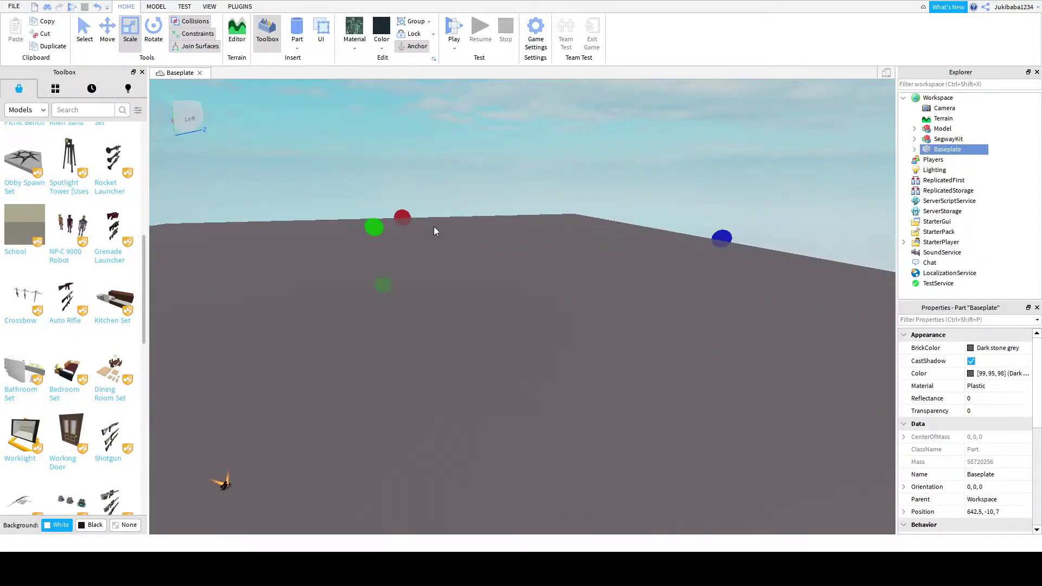
- Adjust the far edge of the baseplate along the X axis until its centre sits at about X 384
mouse_move(407, 211)
mouse_down()
mouse_move(390, 154)
mouse_move(419, 221)
mouse_up()
right_drag(418, 221, 419, 218)
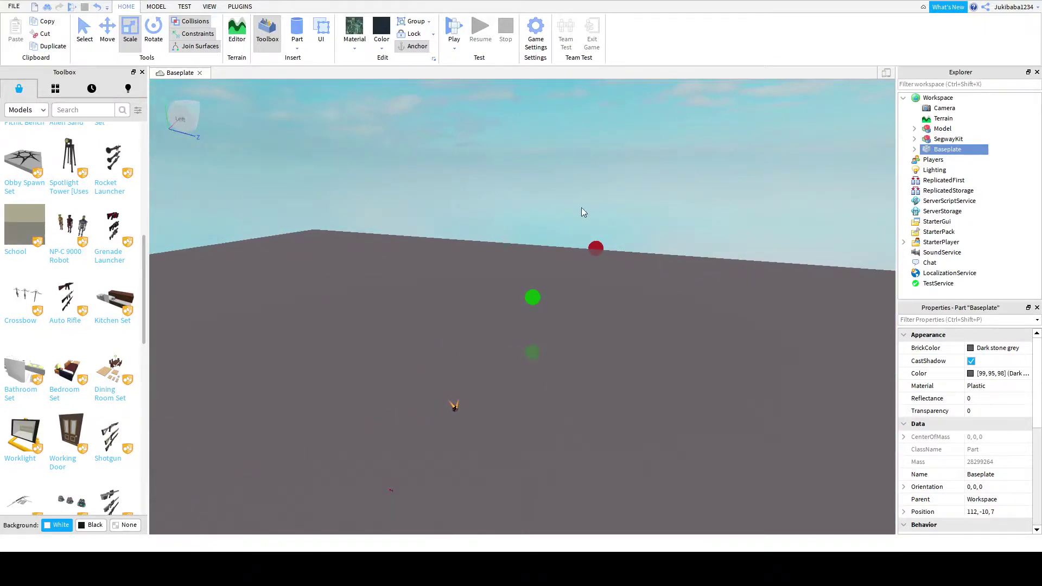
drag(605, 245, 619, 218)
right_drag(558, 198, 559, 203)
click(559, 203)
- Set the baseplate's material to Grass and its colour to Lime green
scroll(562, 209, up, 8)
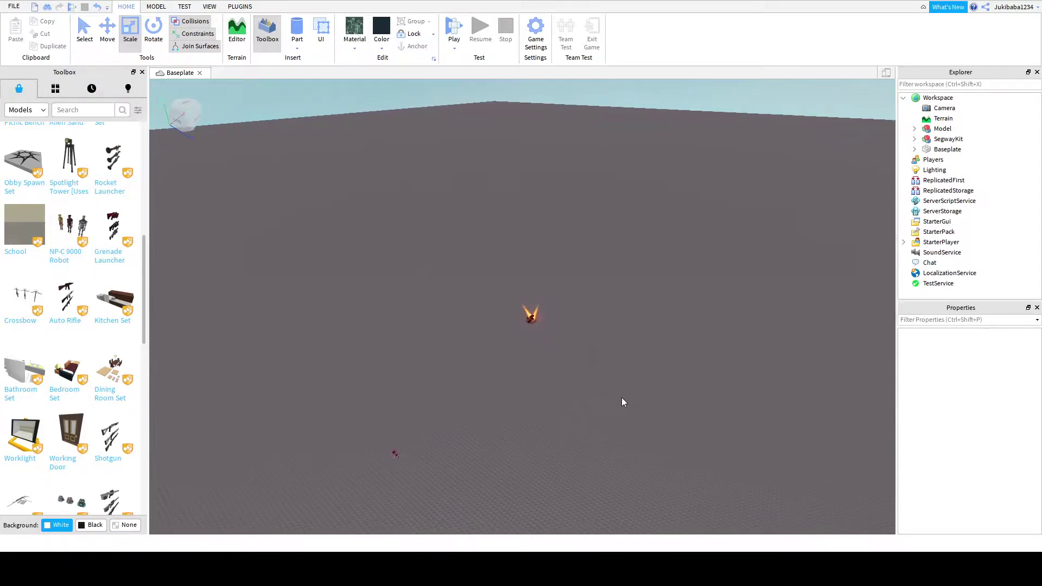
key(a)
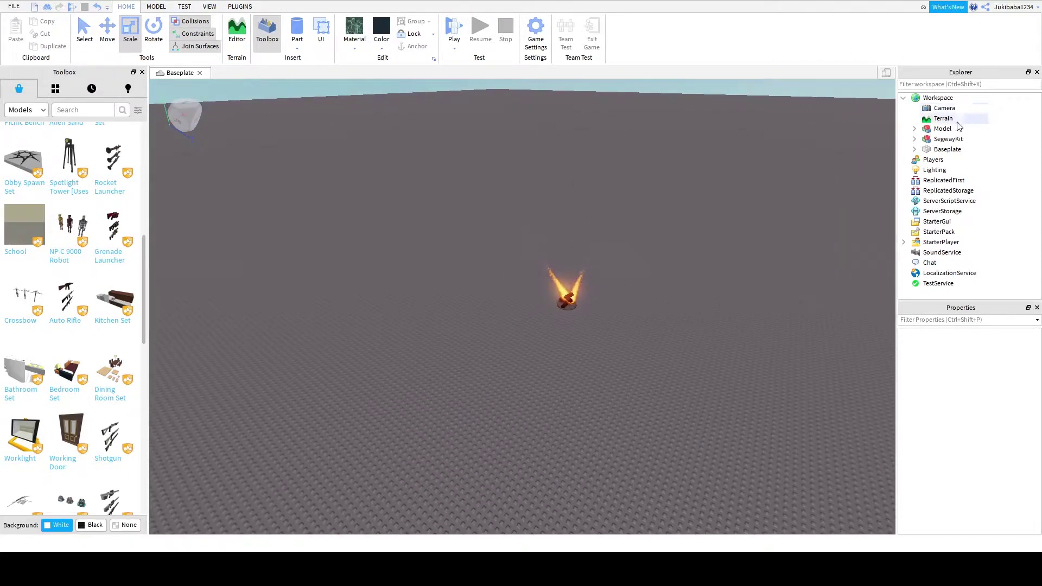
click(930, 140)
right_drag(823, 224, 823, 224)
click(947, 150)
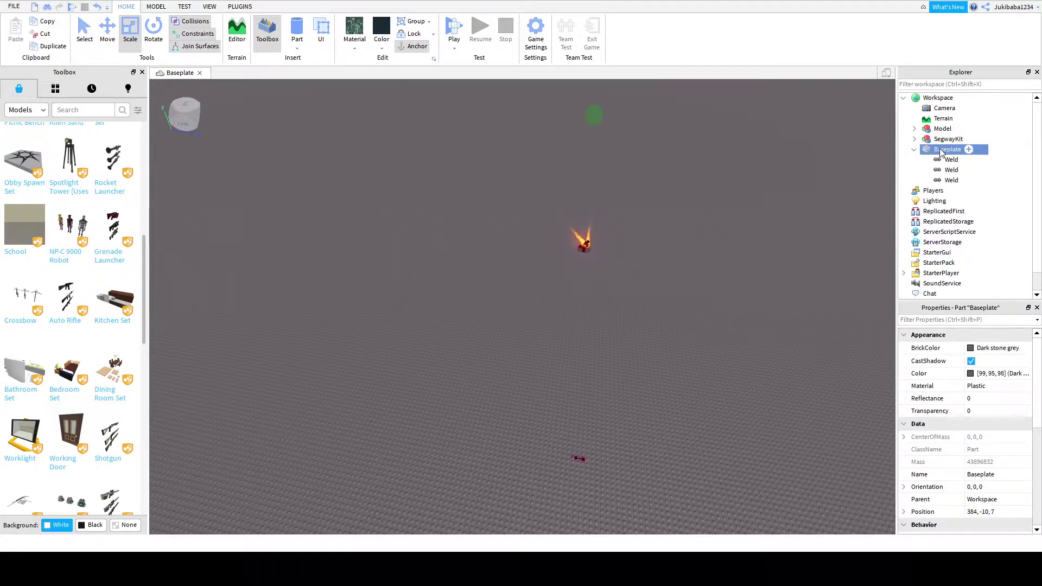
click(914, 150)
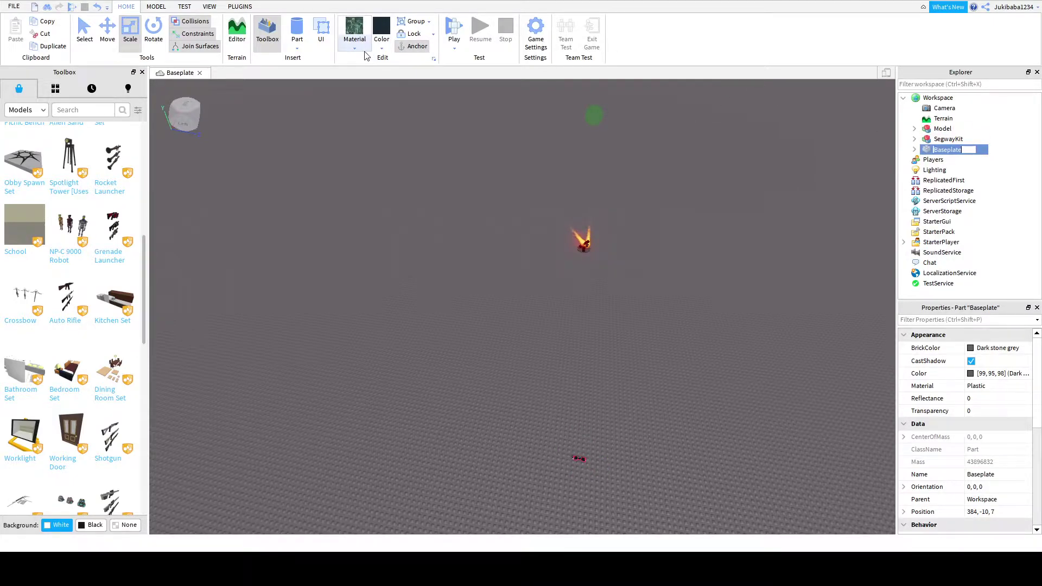
key(Escape)
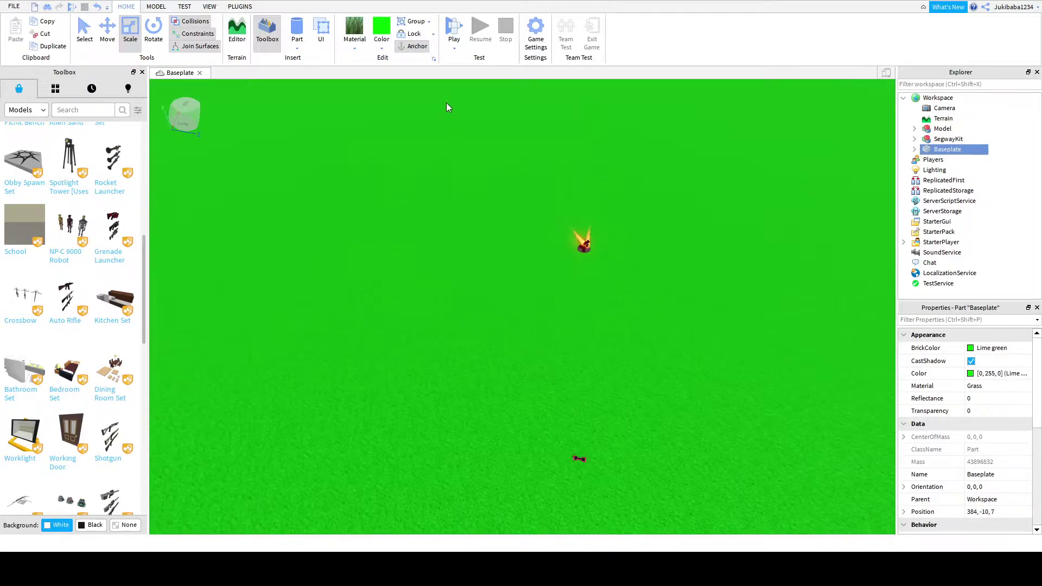
- Try Forest green, Parsley green and Camo as the colour of the grass baseplate
key(w)
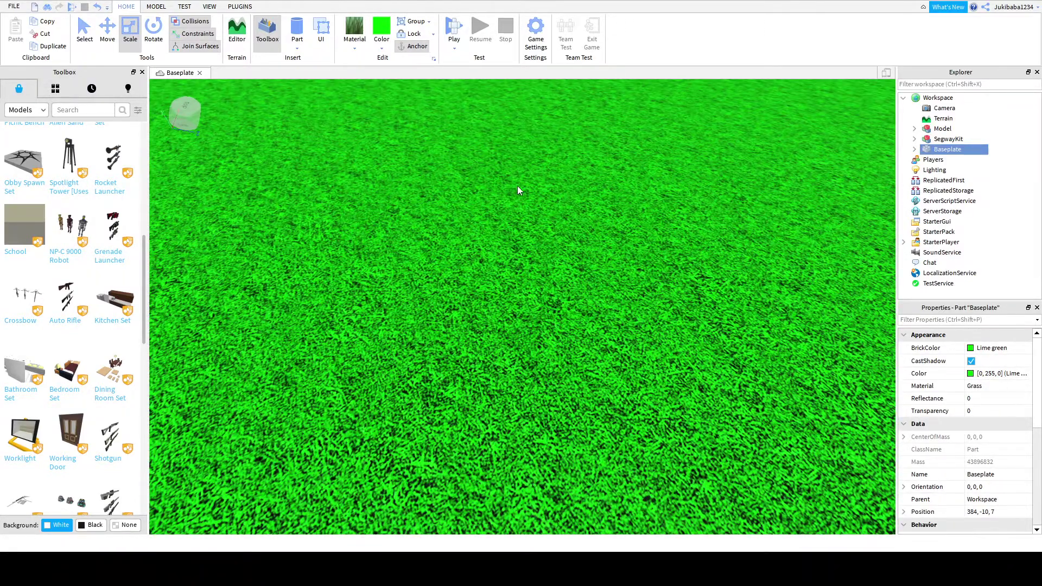
right_drag(516, 186, 518, 185)
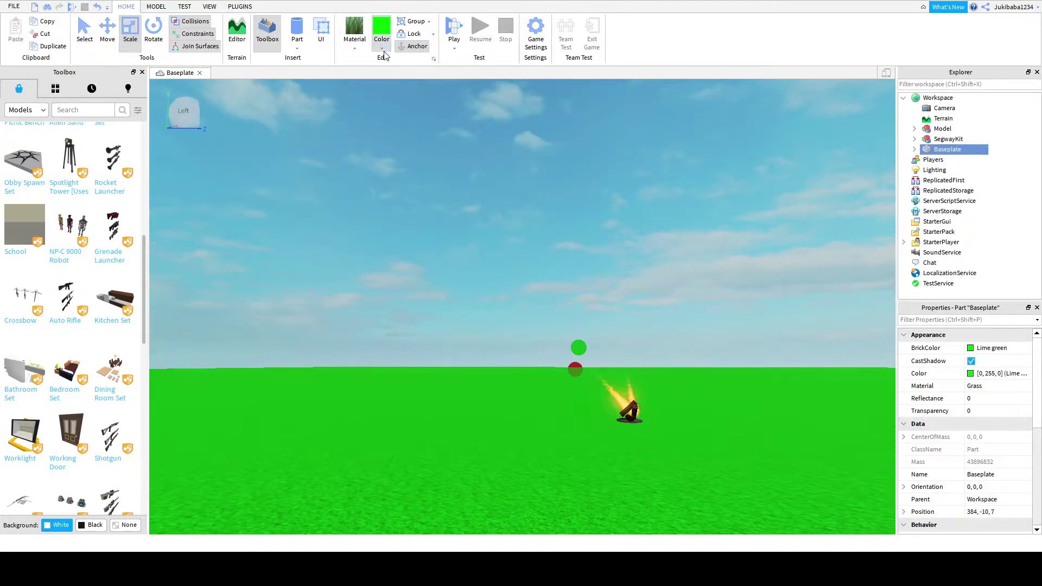
click(405, 107)
right_drag(407, 106, 477, 241)
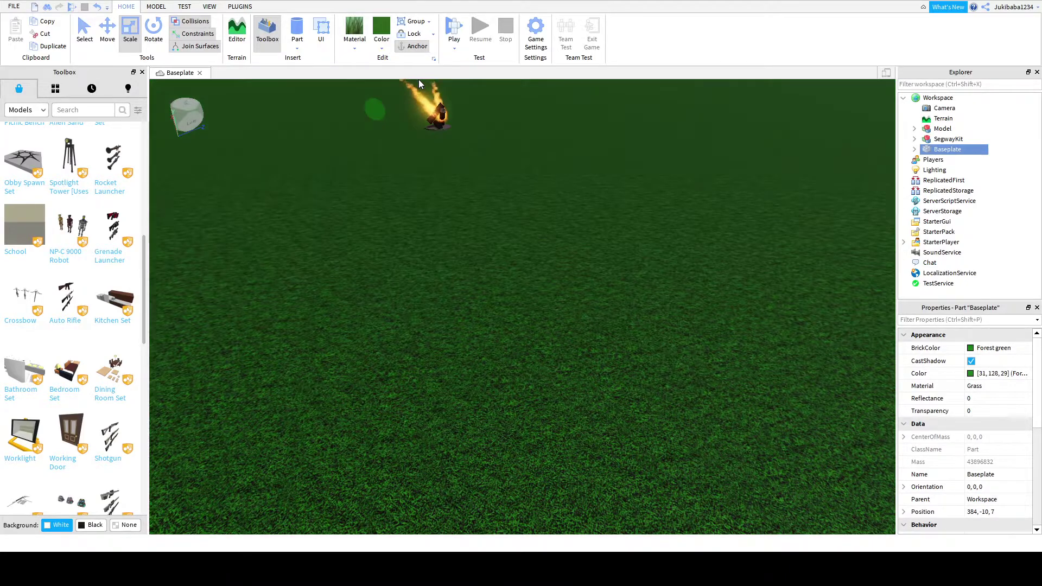
click(418, 79)
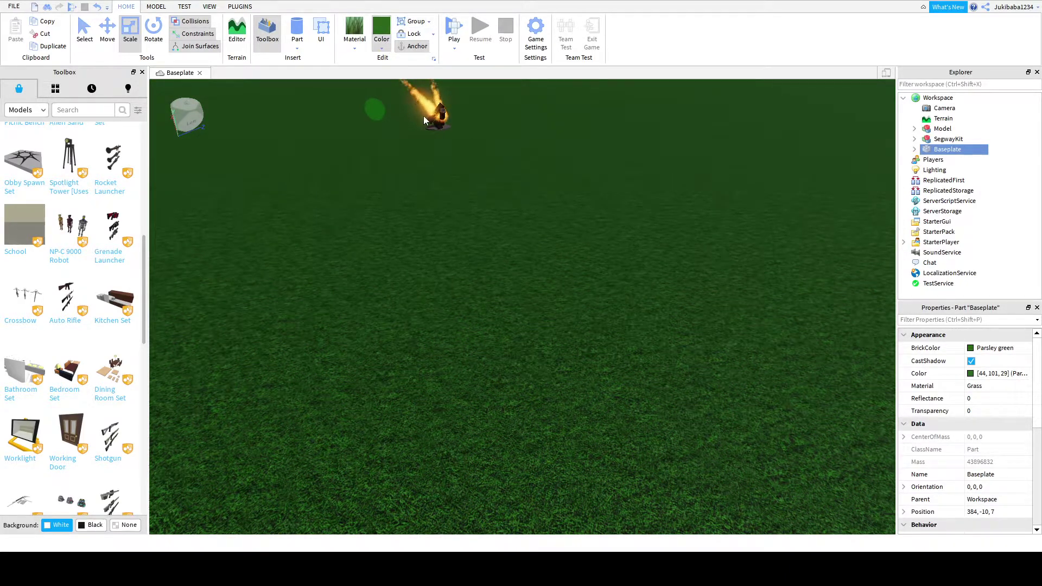
click(414, 92)
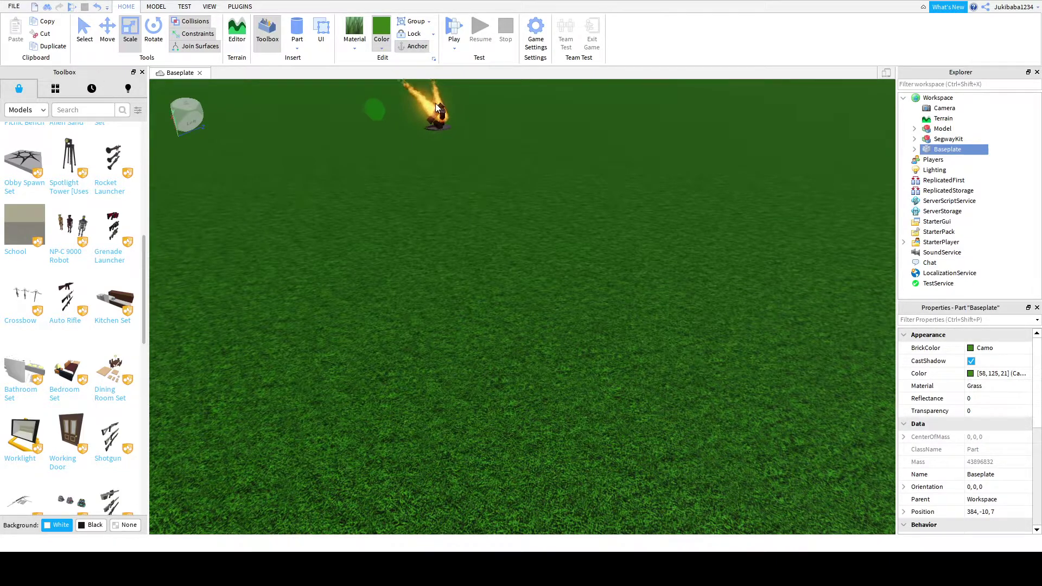
- Set the baseplate's colour to Earth green and deselect it
click(424, 71)
right_drag(555, 168, 555, 164)
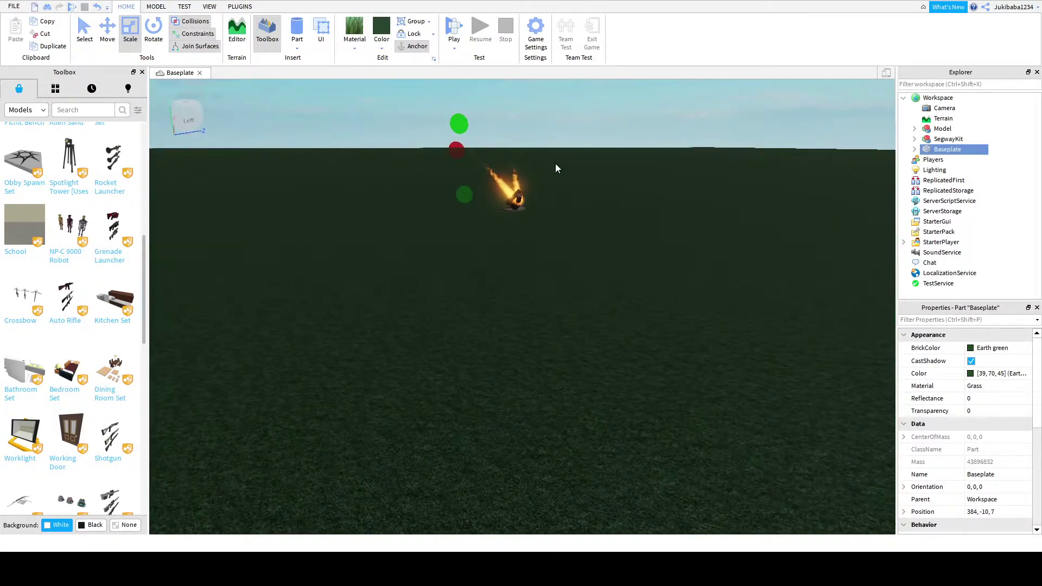
scroll(84, 179, up, 3)
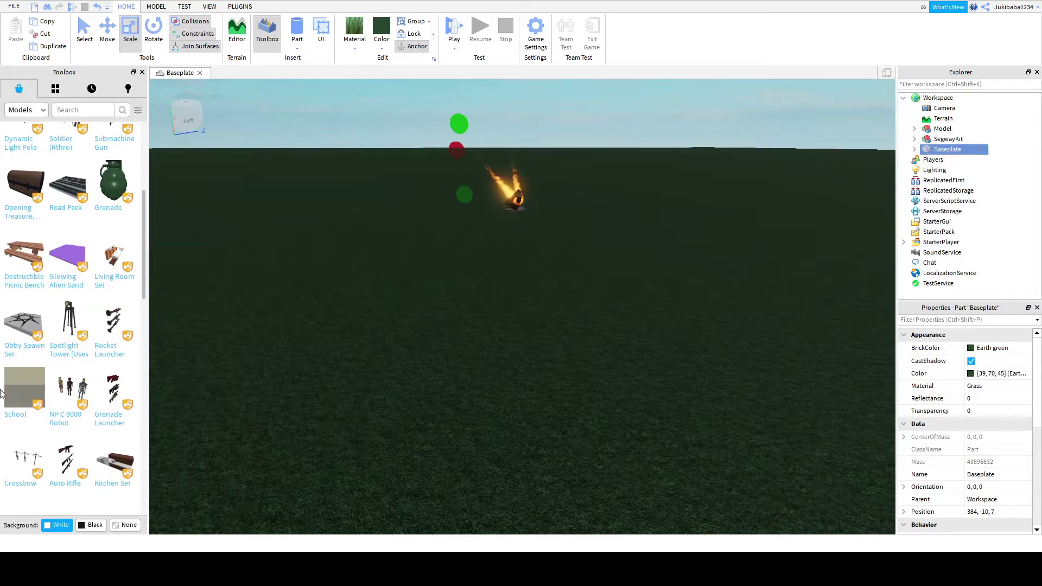
click(291, 347)
- Insert the Pine Tree model from the Toolbox and place it on the grass baseplate away from the campfire
scroll(87, 217, up, 4)
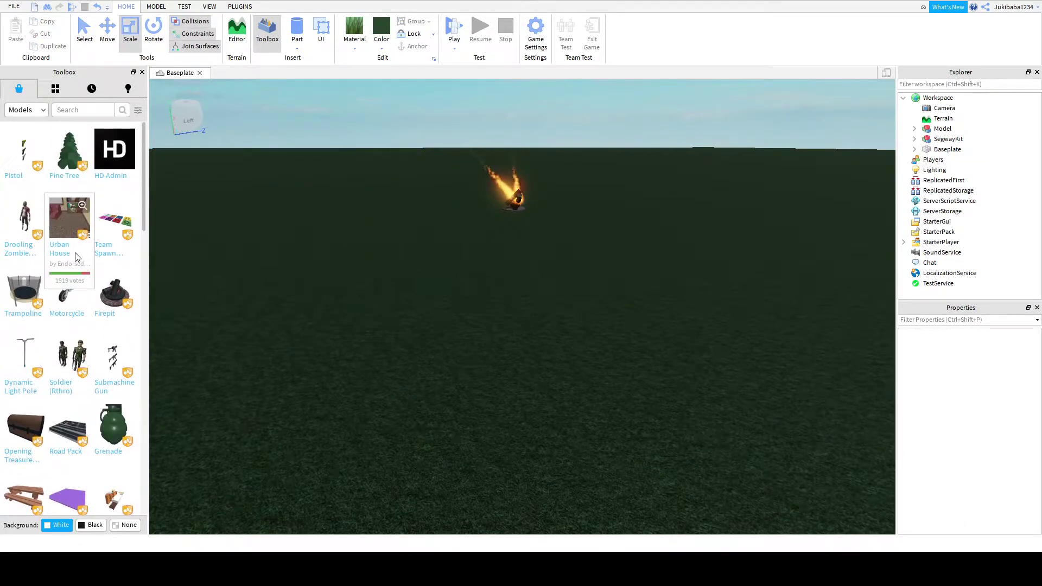
click(70, 157)
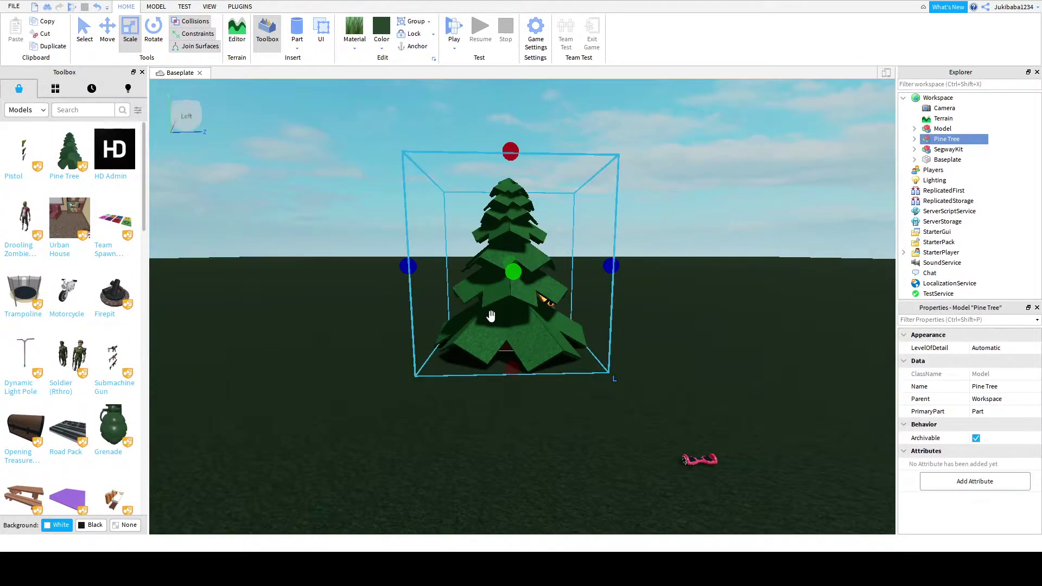
scroll(372, 377, down, 2)
scroll(372, 378, down, 5)
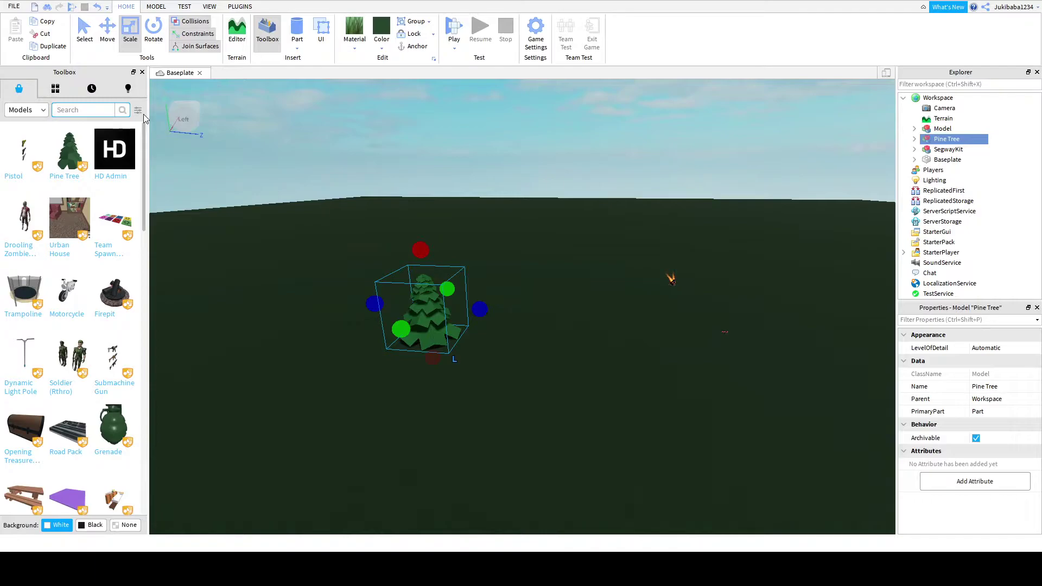
- Search the Toolbox models for "forest tree"
text(forest tree)
key(Return)
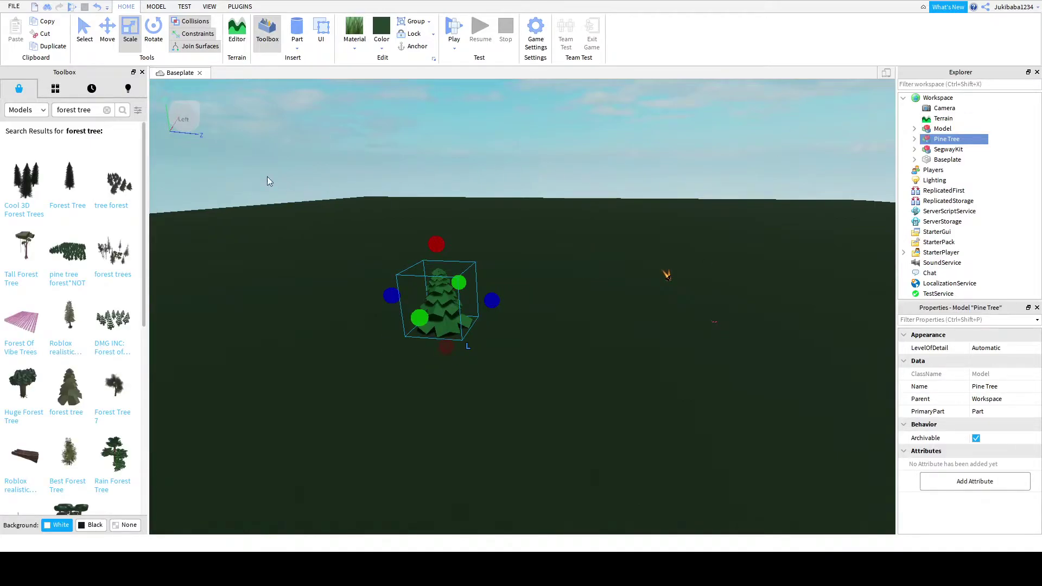
- Insert the Forest Of Vibe Trees model from the forest tree results and look at its trees up close
mouse_move(10, 216)
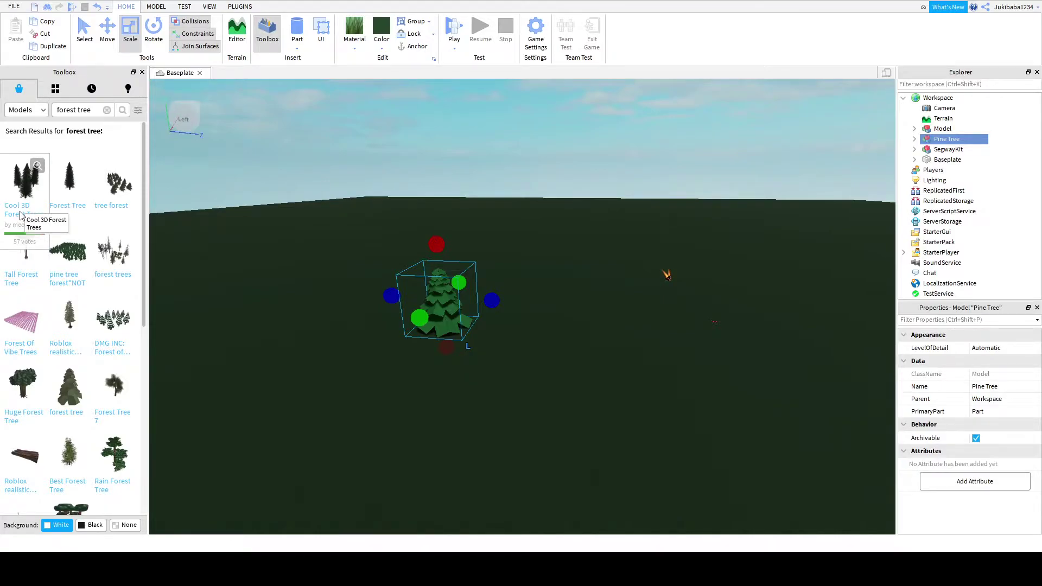
mouse_move(8, 335)
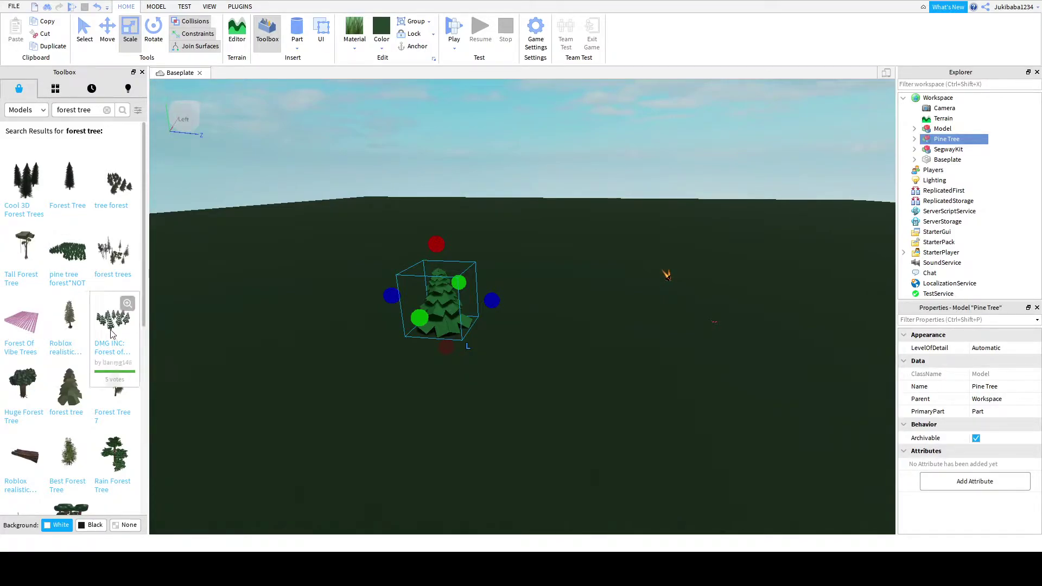
right_drag(476, 404, 475, 404)
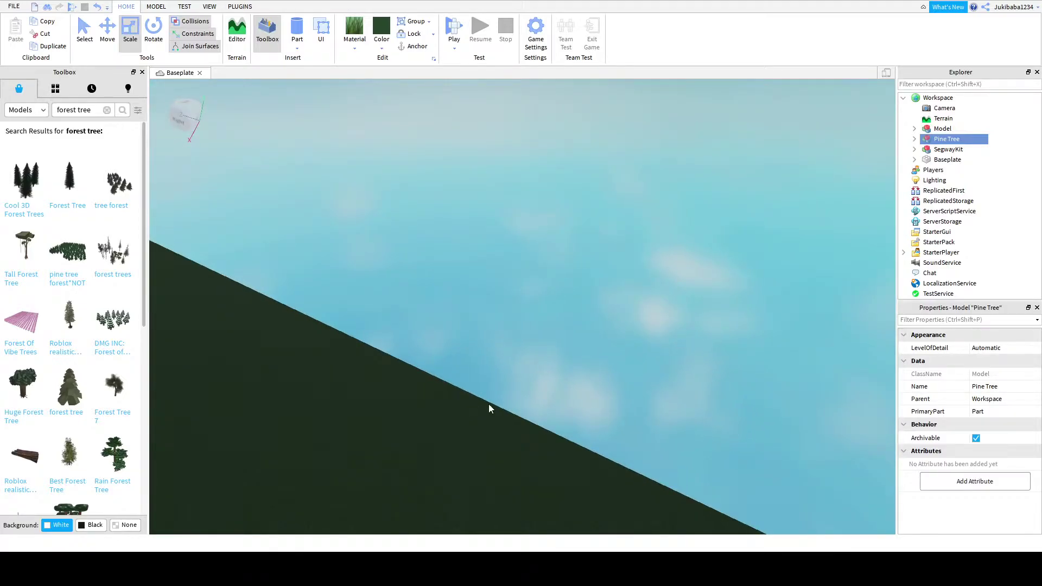
click(22, 323)
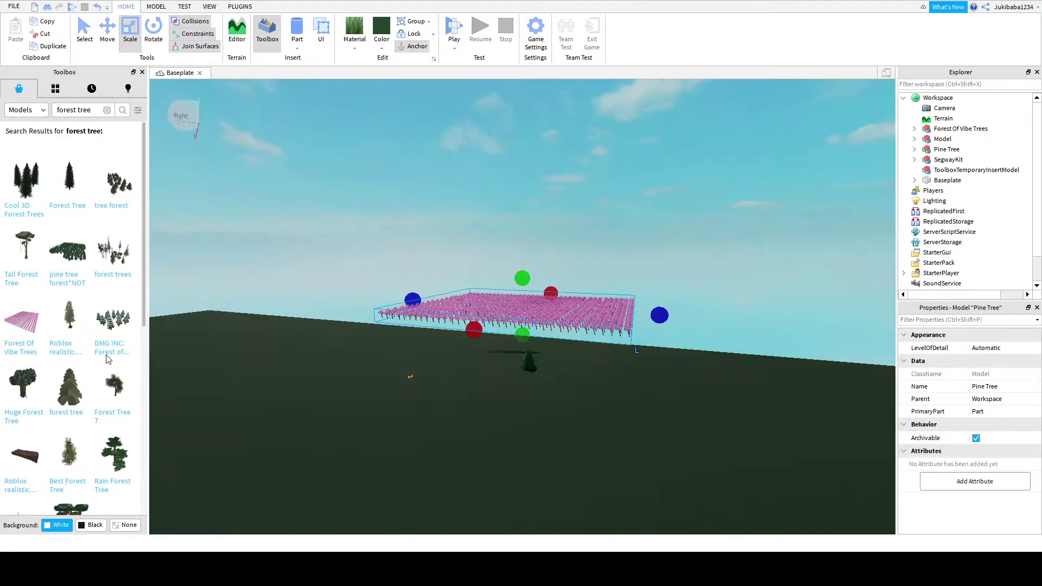
scroll(514, 220, up, 8)
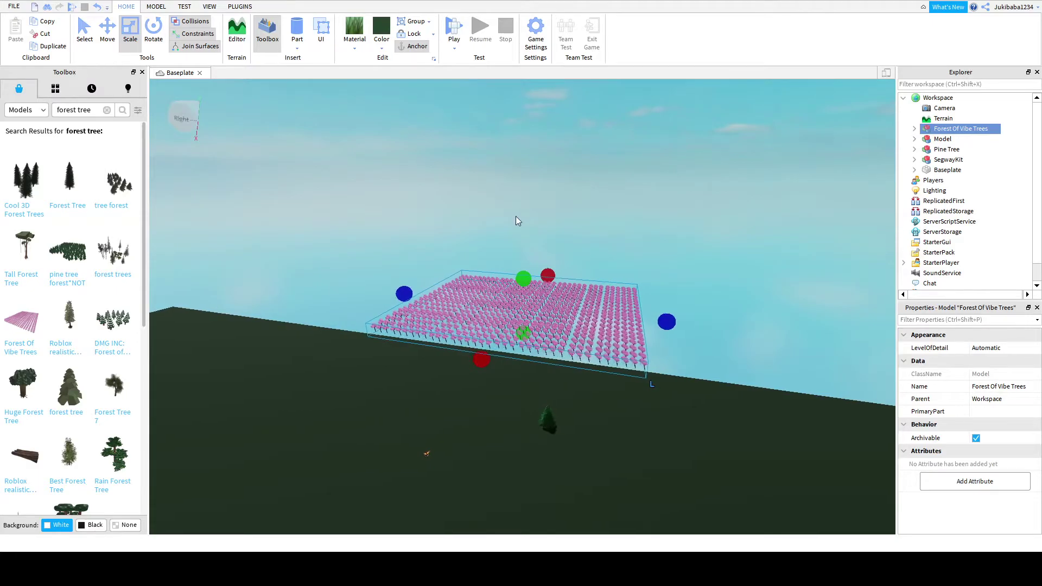
click(646, 217)
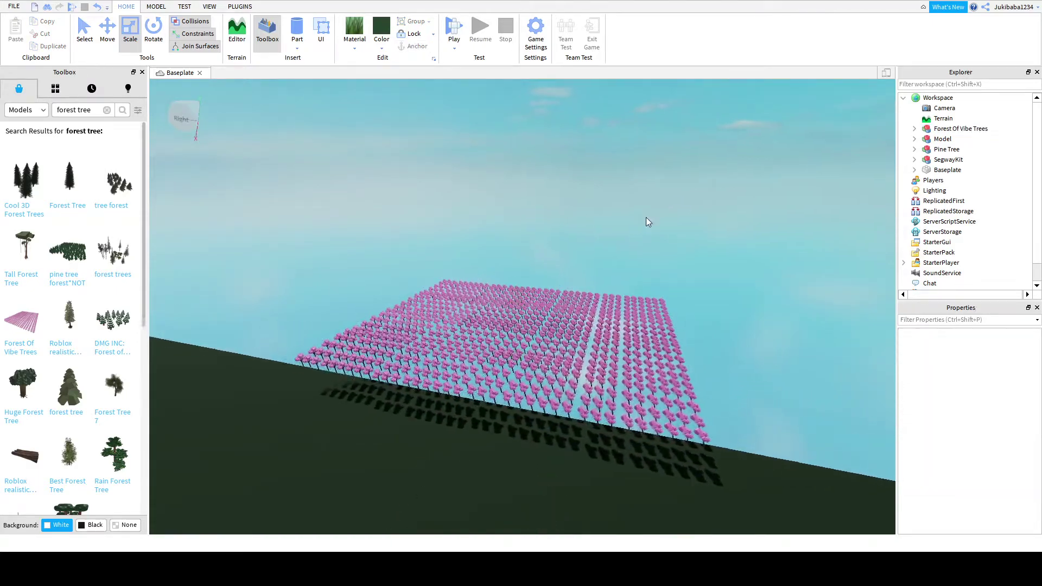
scroll(629, 260, up, 6)
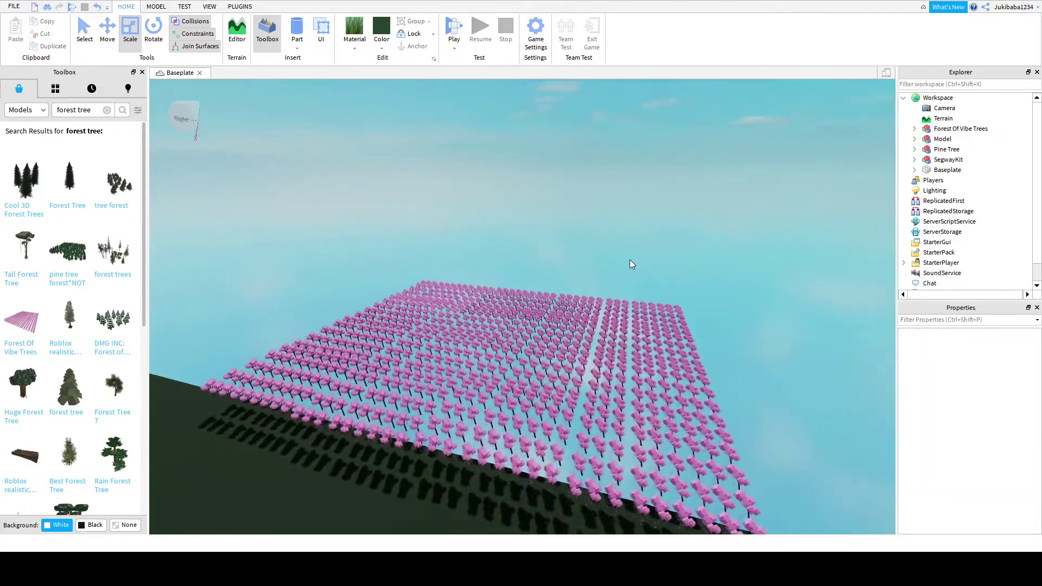
middle_drag(597, 294, 587, 297)
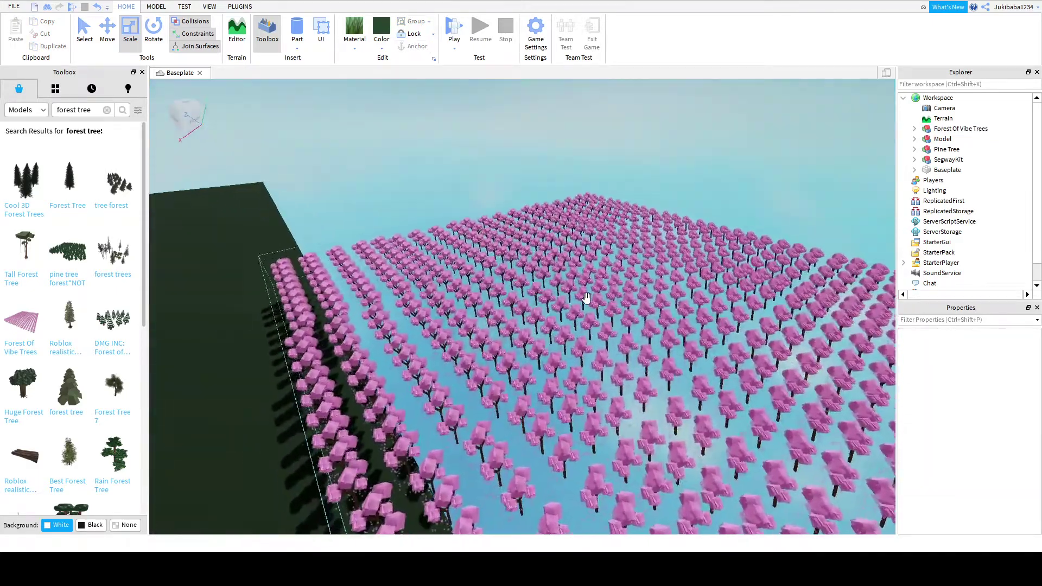
scroll(587, 298, up, 10)
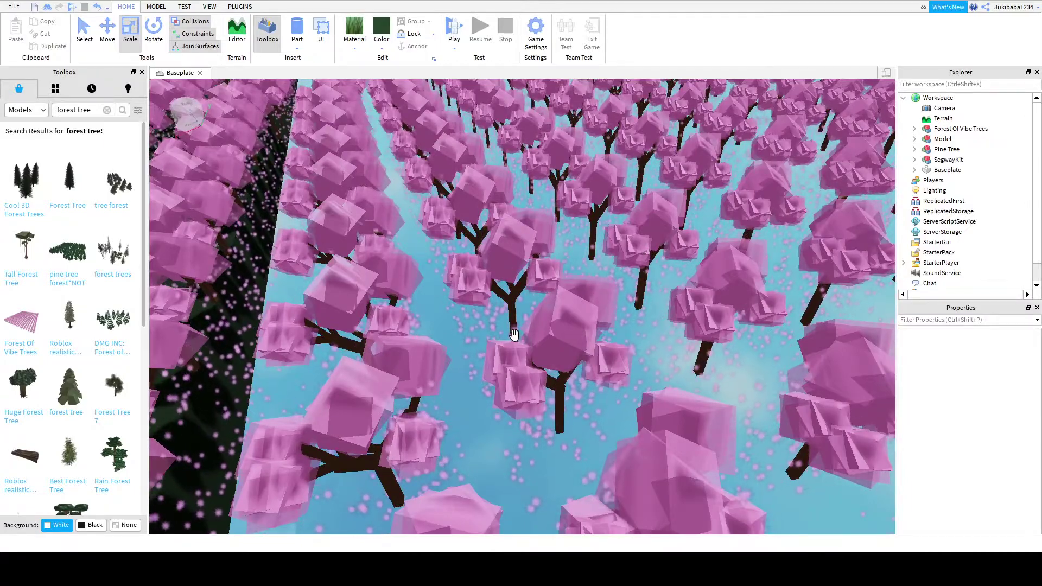
- Examine the hierarchy of Forest Of Vibe Trees, from its first row down to the parts of the first Pink Tree
click(961, 129)
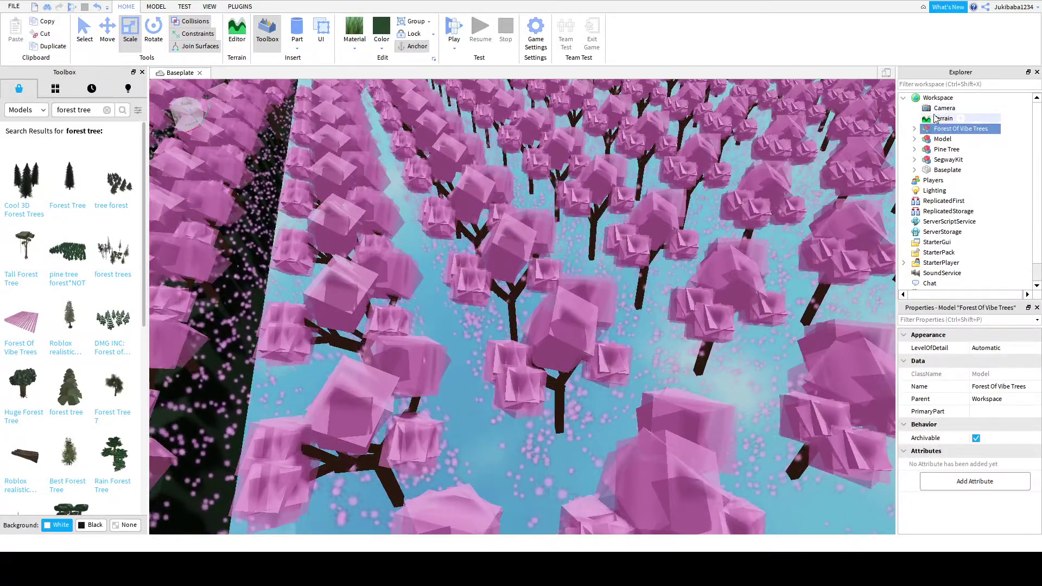
double_click(966, 129)
click(951, 149)
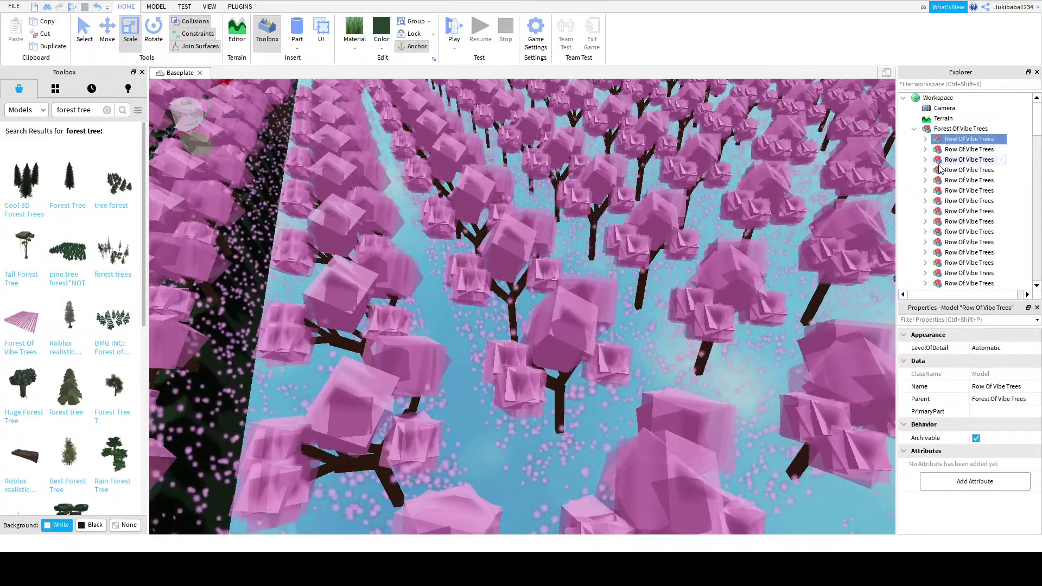
scroll(951, 163, down, 2)
key(f)
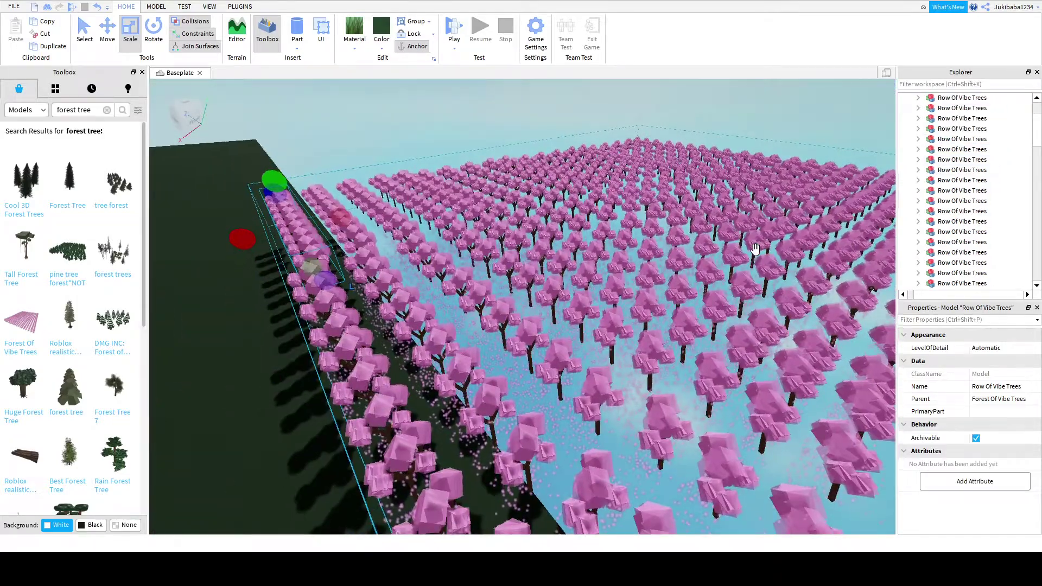
scroll(947, 156, up, 2)
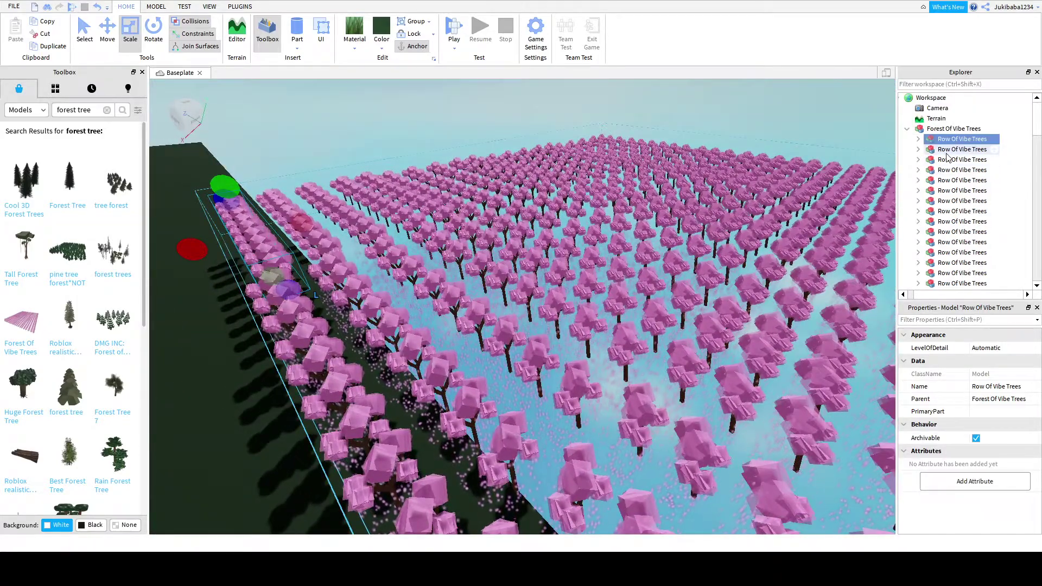
double_click(929, 140)
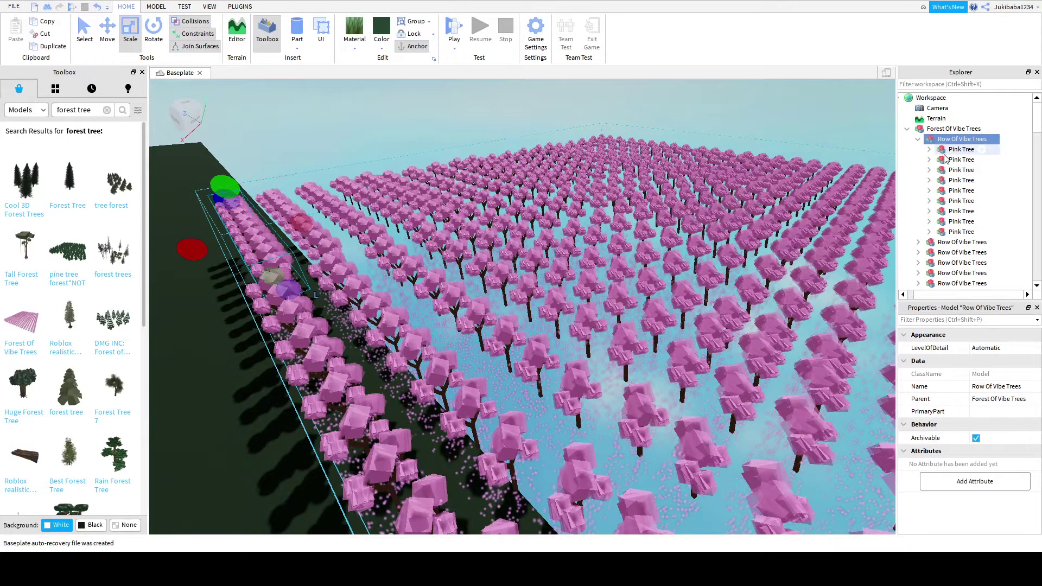
double_click(947, 150)
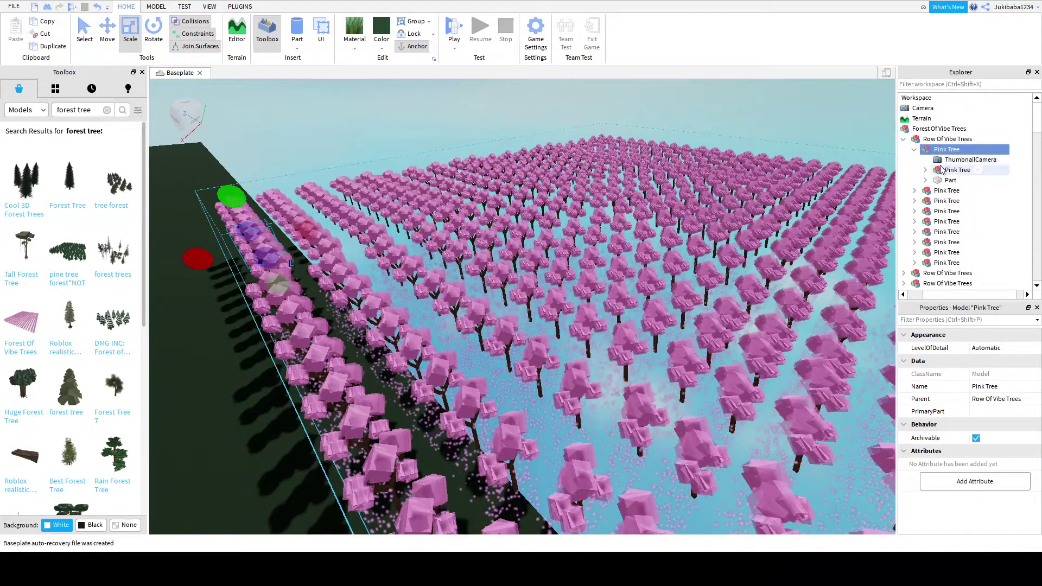
double_click(944, 170)
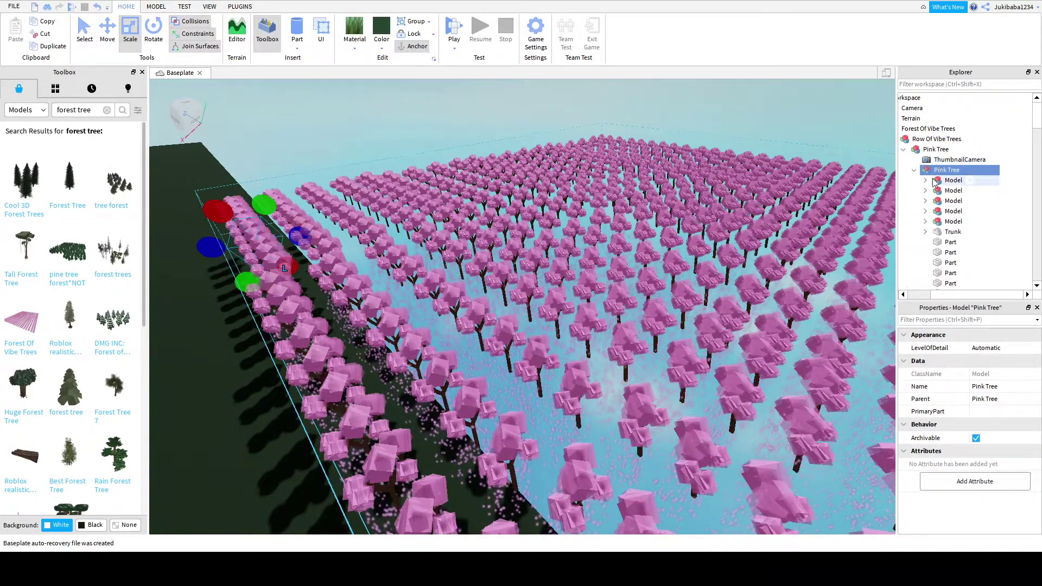
click(934, 183)
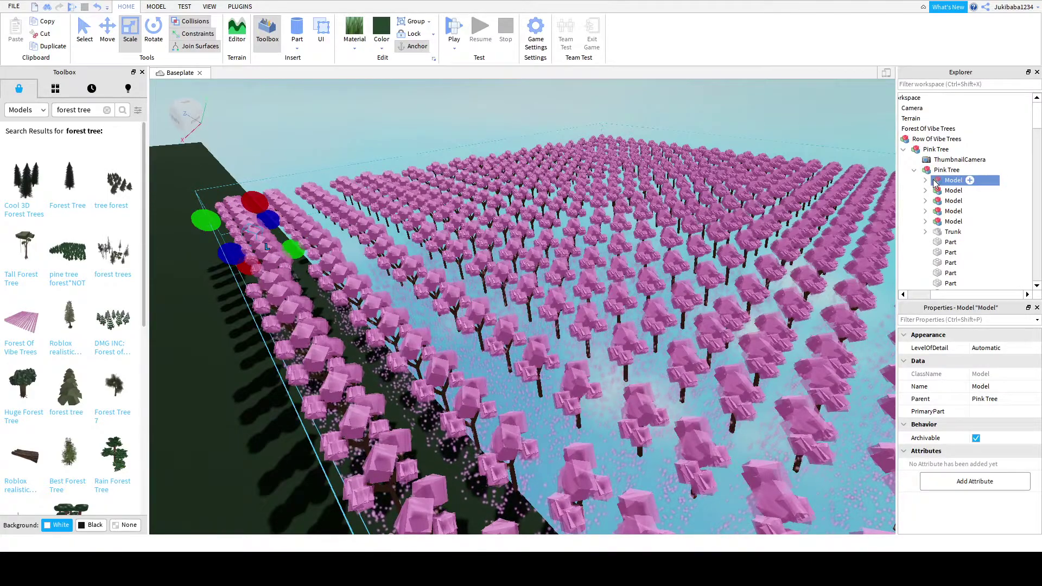
- Inspect the trunk, loose parts and foliage sub-models inside the first Pink Tree
scroll(934, 185, down, 2)
double_click(951, 171)
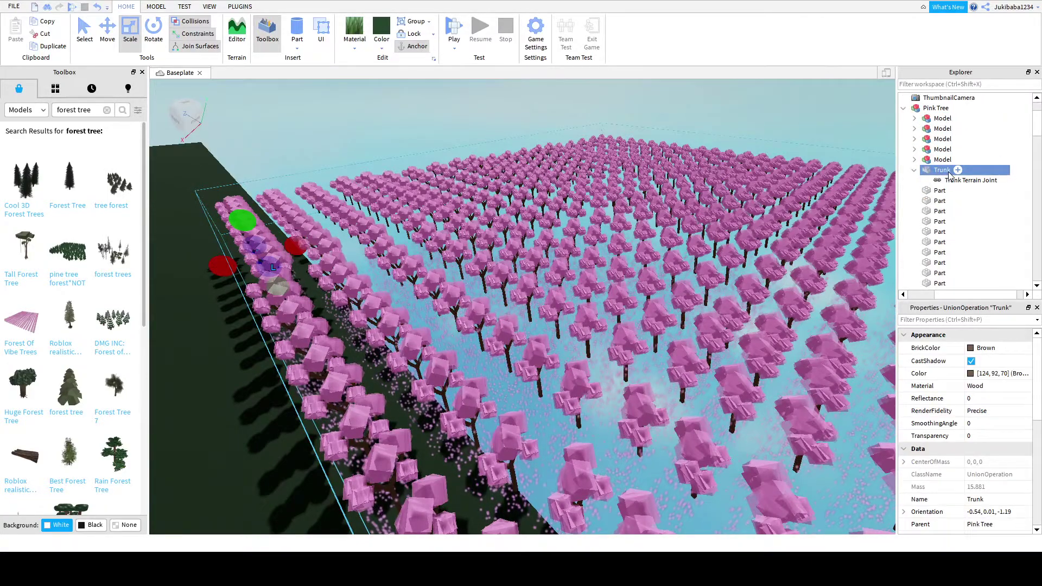
double_click(938, 173)
click(944, 181)
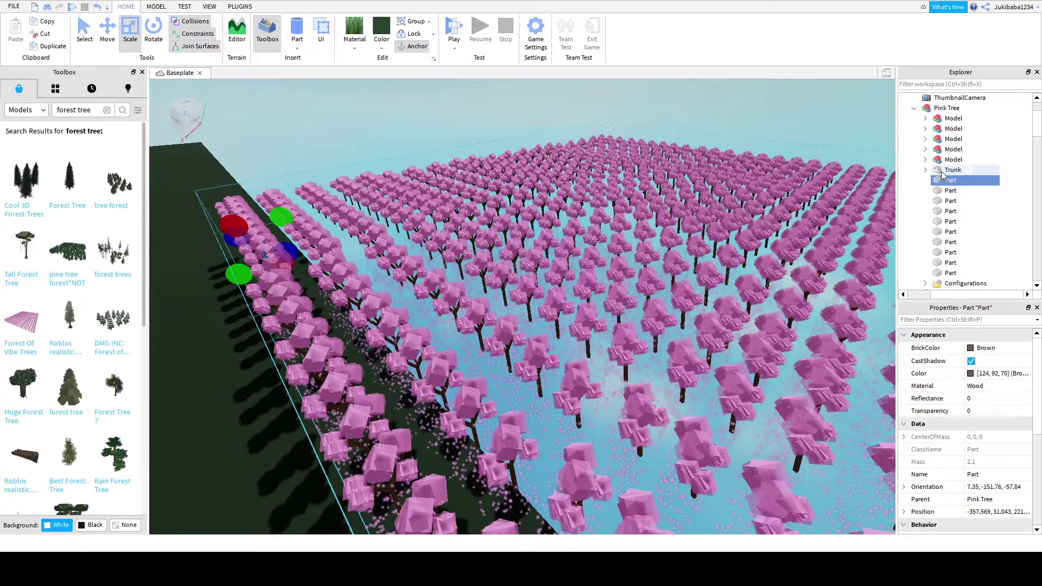
double_click(937, 160)
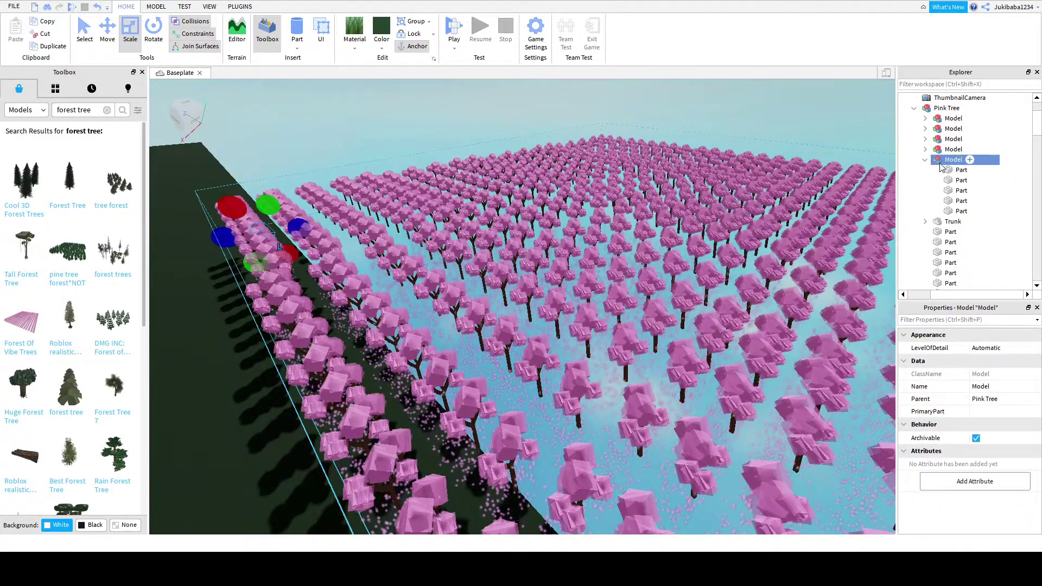
double_click(936, 161)
double_click(944, 149)
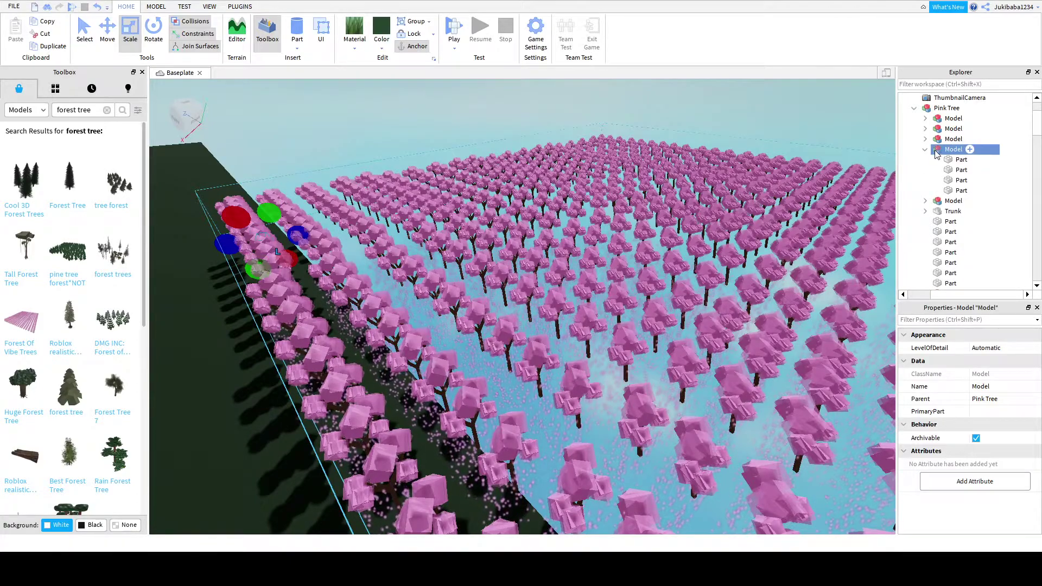
double_click(945, 149)
double_click(937, 139)
double_click(938, 139)
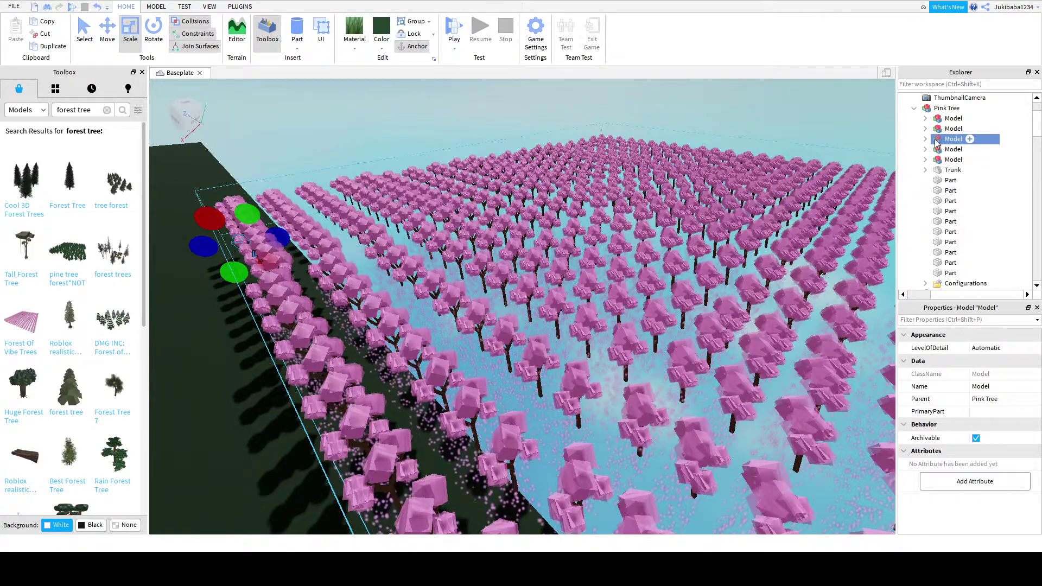
click(939, 129)
double_click(936, 119)
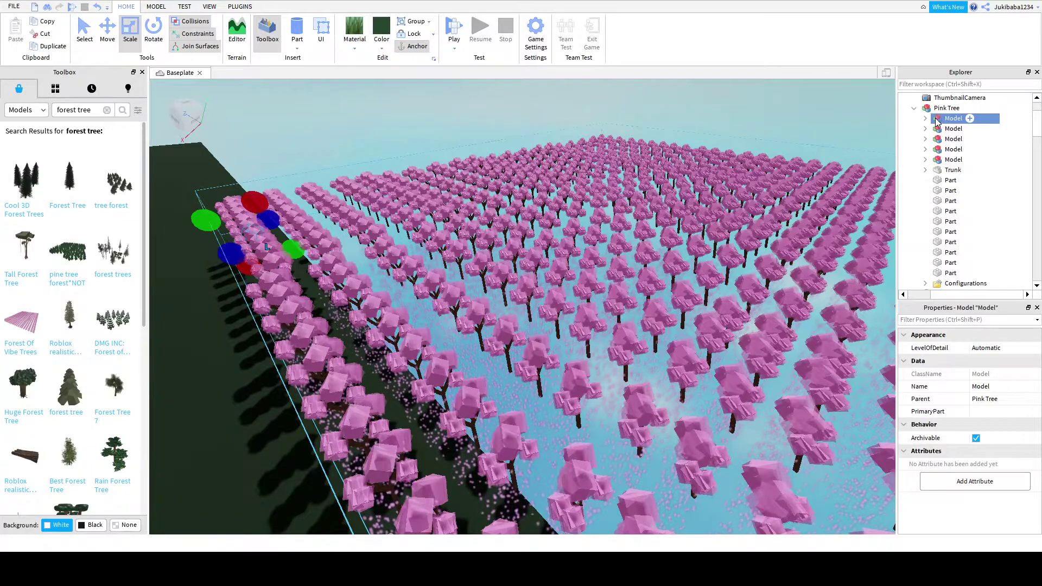
double_click(937, 120)
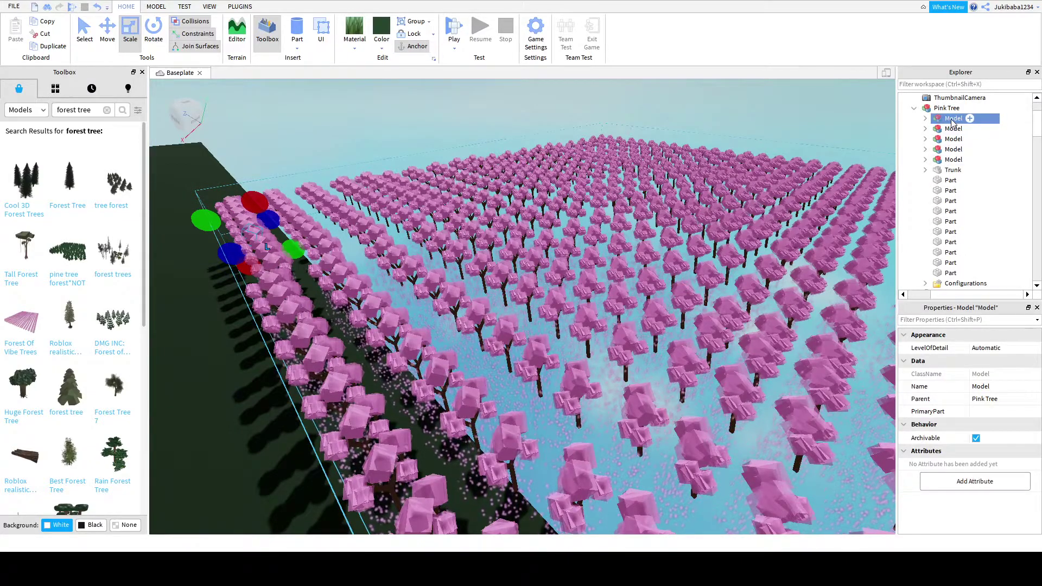
click(942, 108)
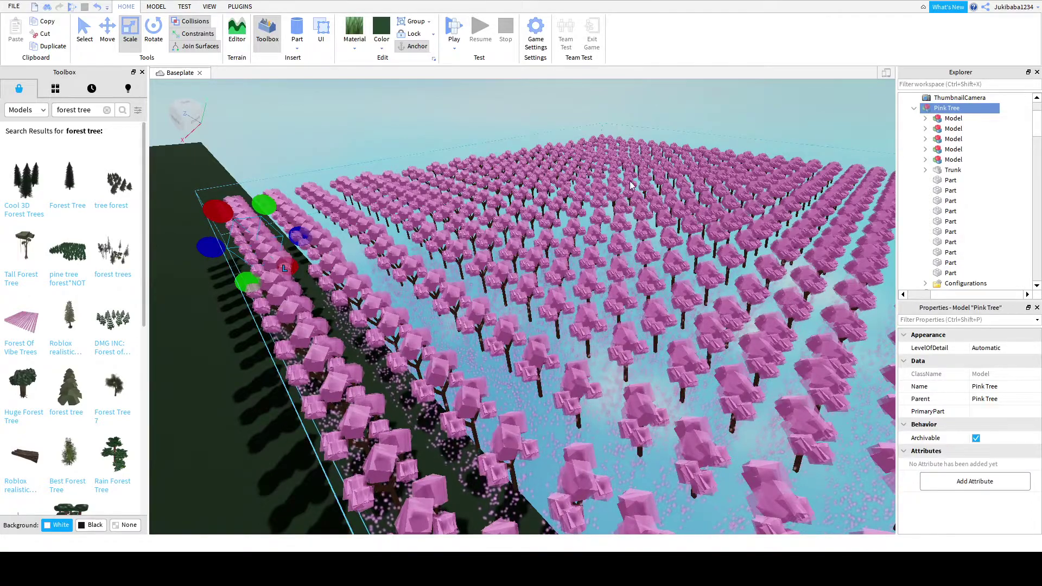
- Delete the entire Forest Of Vibe Trees model from the workspace
click(617, 196)
scroll(722, 223, down, 2)
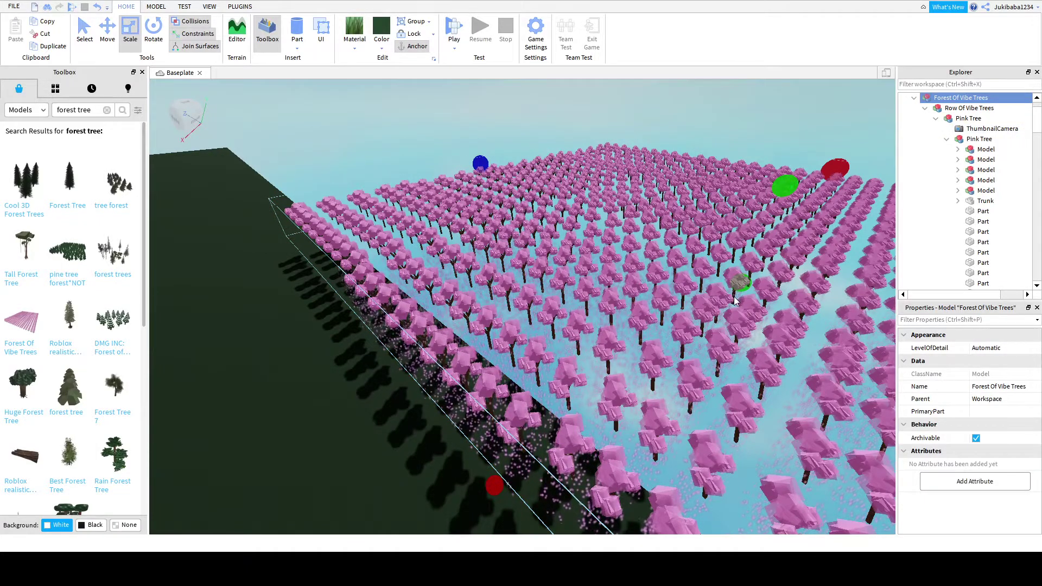
key(Delete)
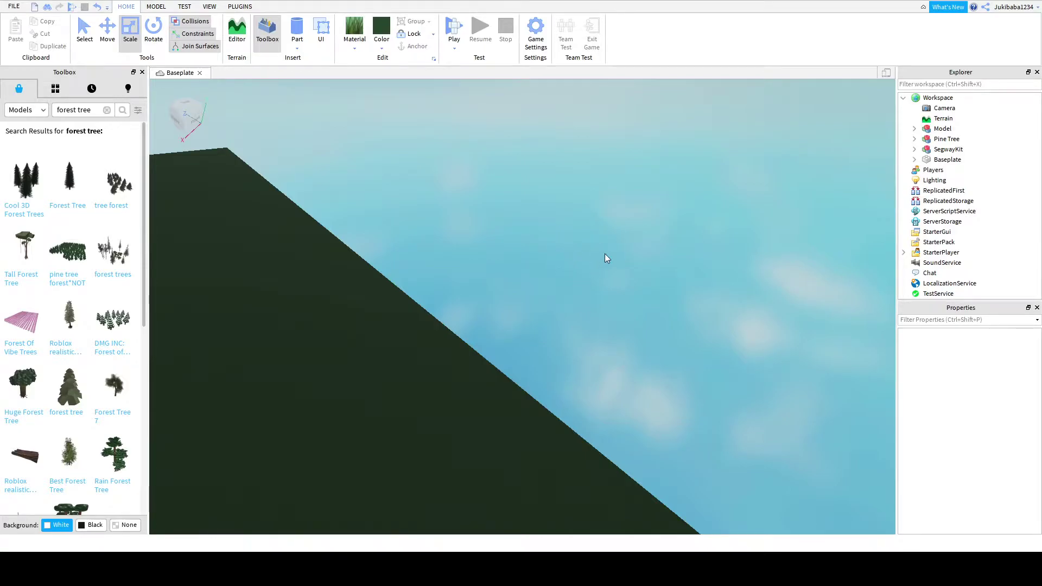
- Try out the DMG INC forest model on the baseplate, inspect its snowy trees, and delete it
right_drag(604, 253, 324, 213)
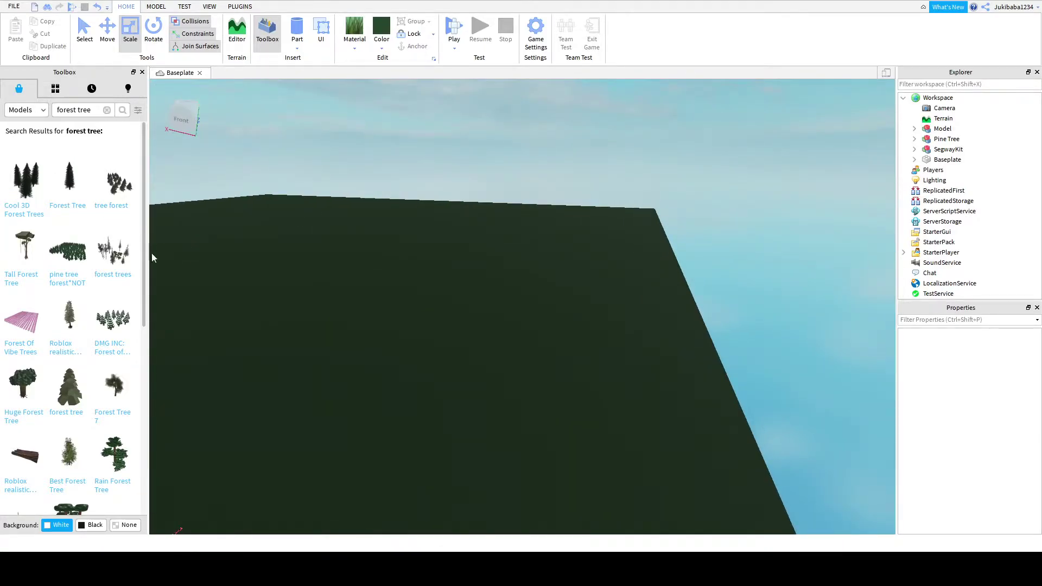
click(113, 319)
right_drag(430, 340, 528, 404)
click(726, 347)
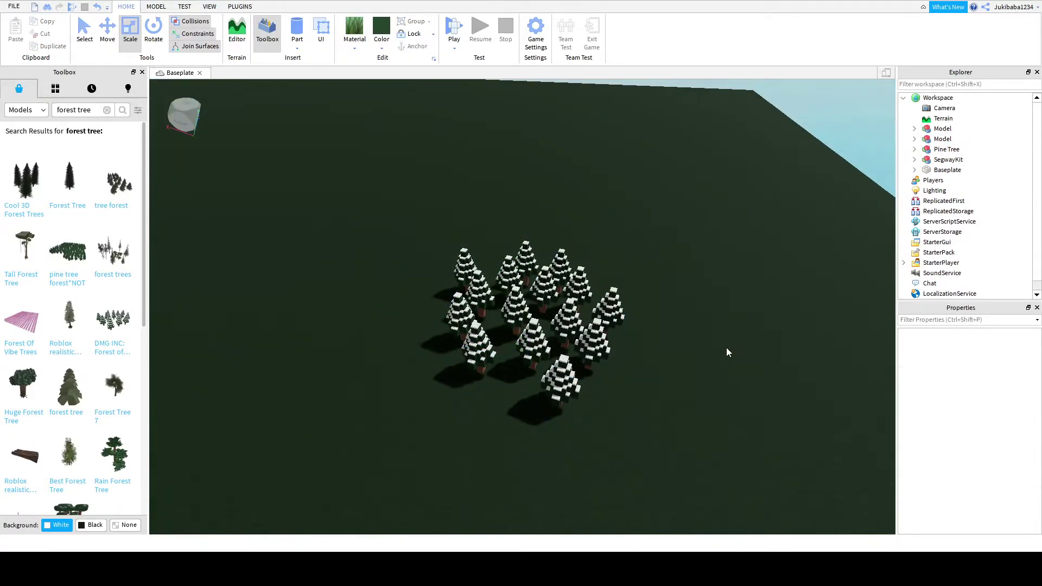
scroll(726, 347, up, 10)
scroll(726, 348, up, 2)
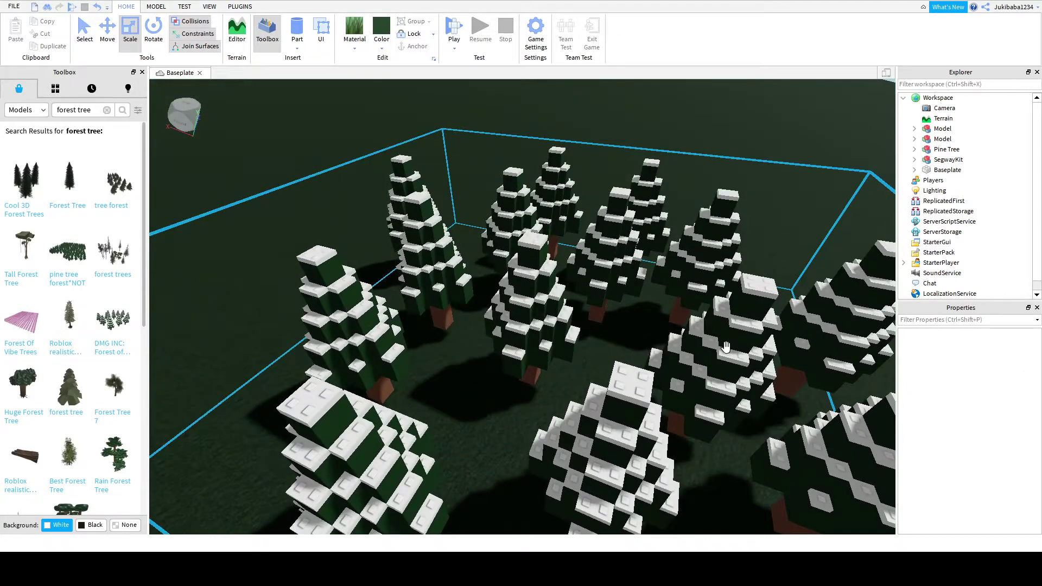
click(559, 280)
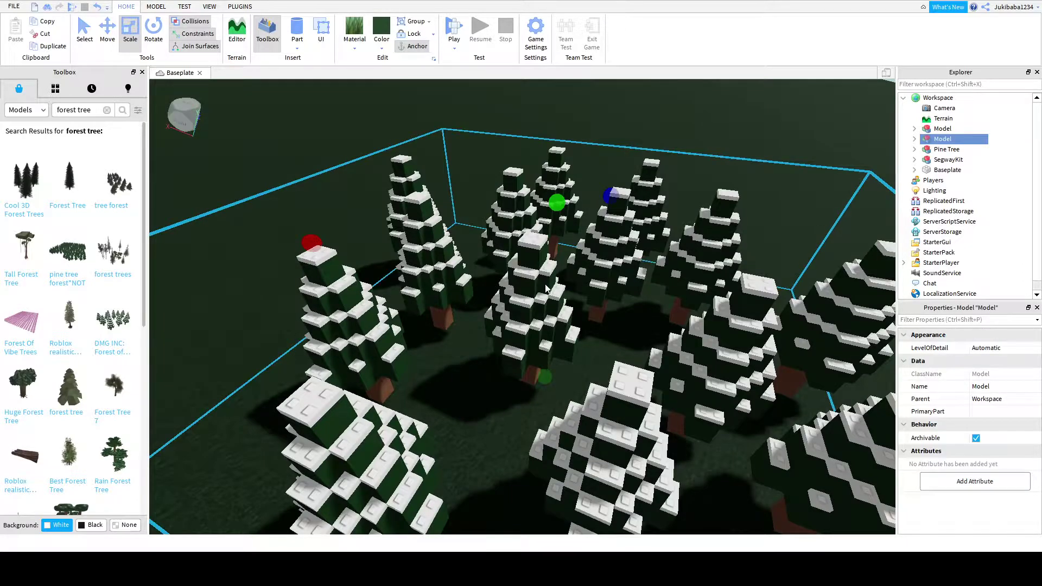
key(Delete)
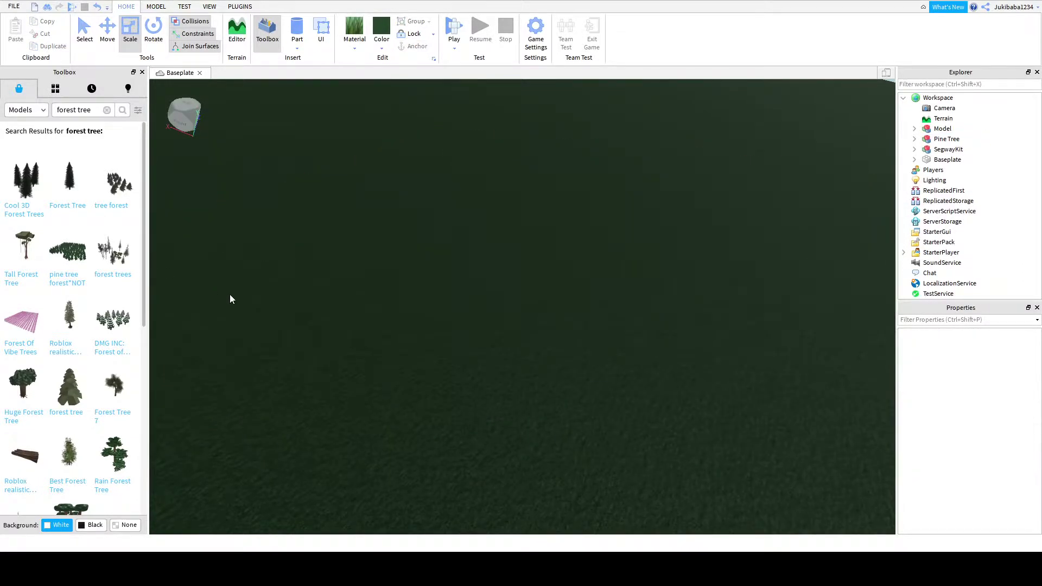
- Insert the Cool 3D Forest Trees model on the baseplate and make nine duplicates of it
click(14, 209)
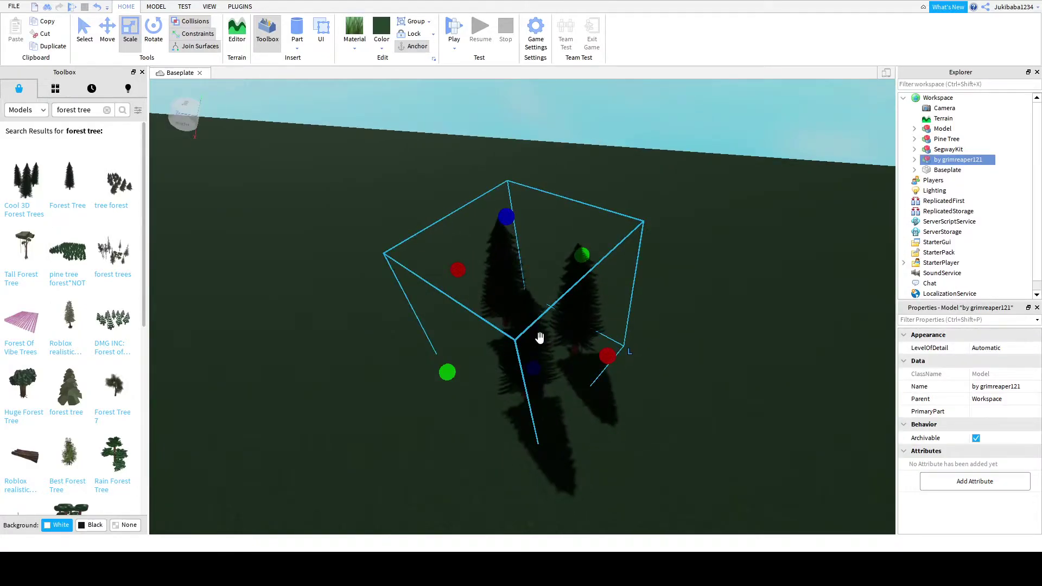
drag(539, 338, 521, 304)
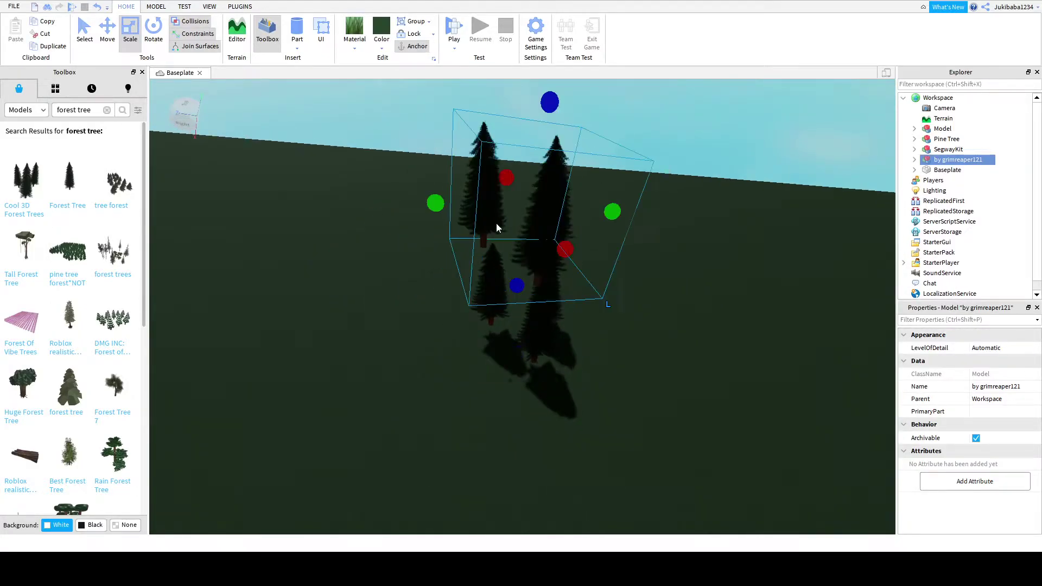
key(ctrl+d)
key(ctrl+d)
key(ctrl+d)
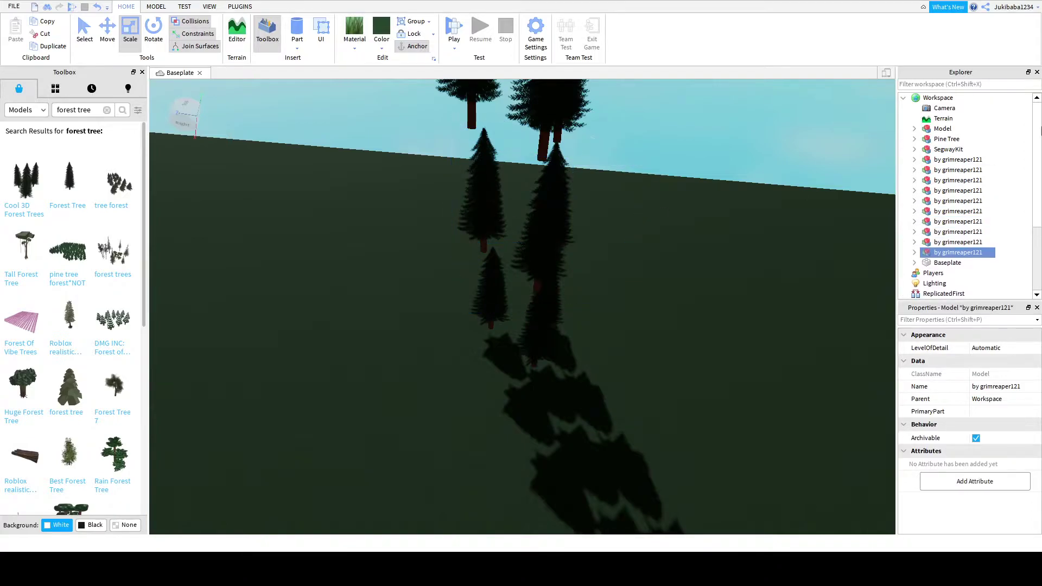
- Bring the stacked duplicate tree groups down one by one and stand them in a row on the baseplate
click(429, 354)
right_drag(428, 354, 420, 255)
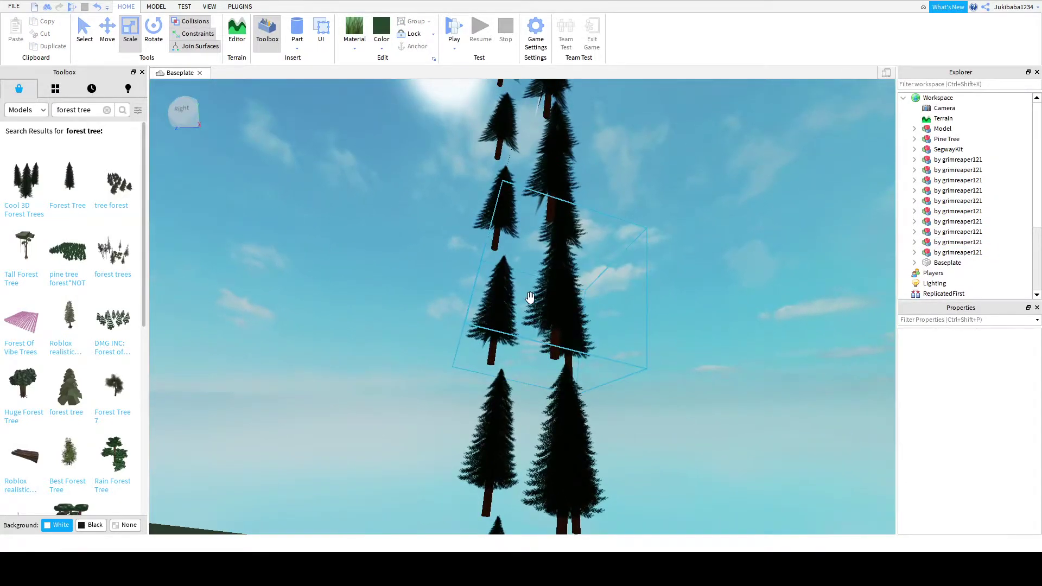
click(389, 395)
right_drag(389, 396, 388, 396)
drag(389, 396, 558, 470)
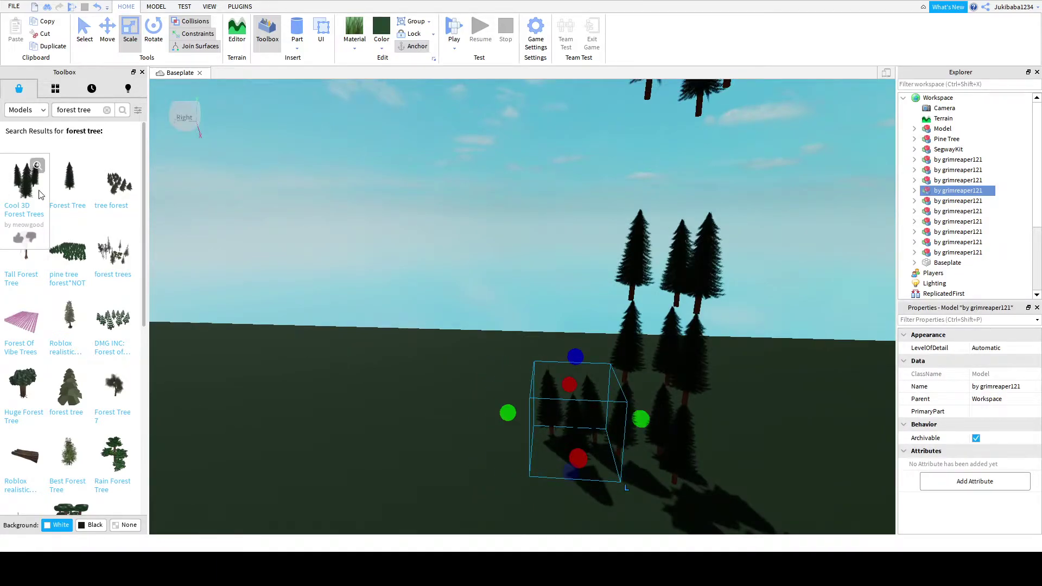
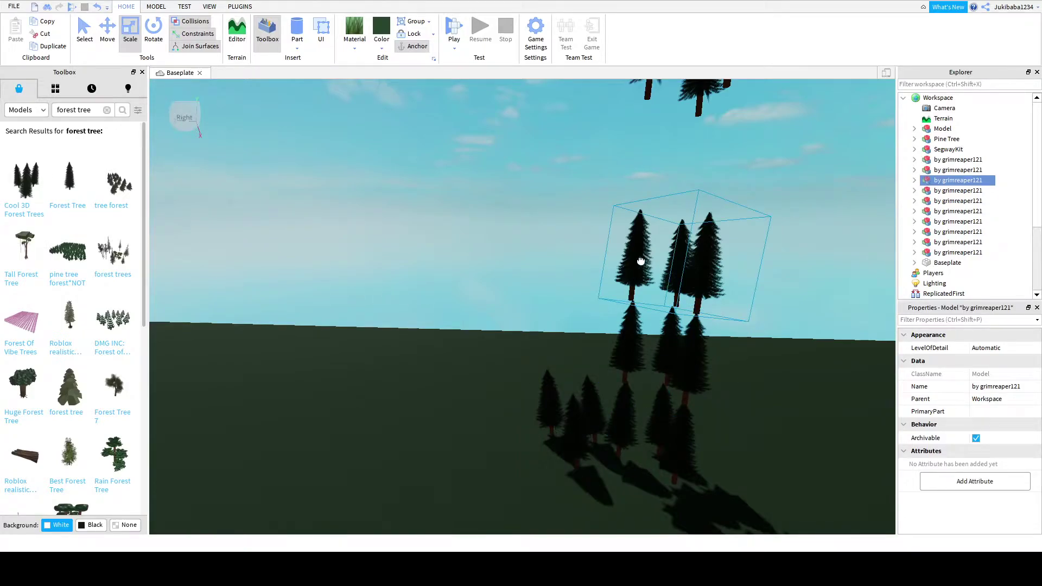
drag(641, 262, 514, 355)
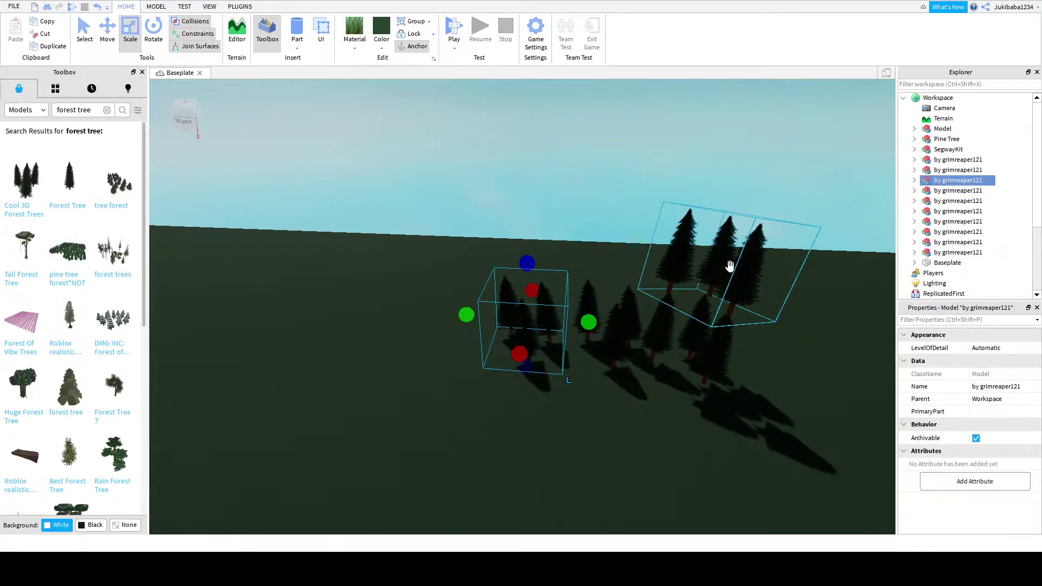
drag(729, 266, 481, 312)
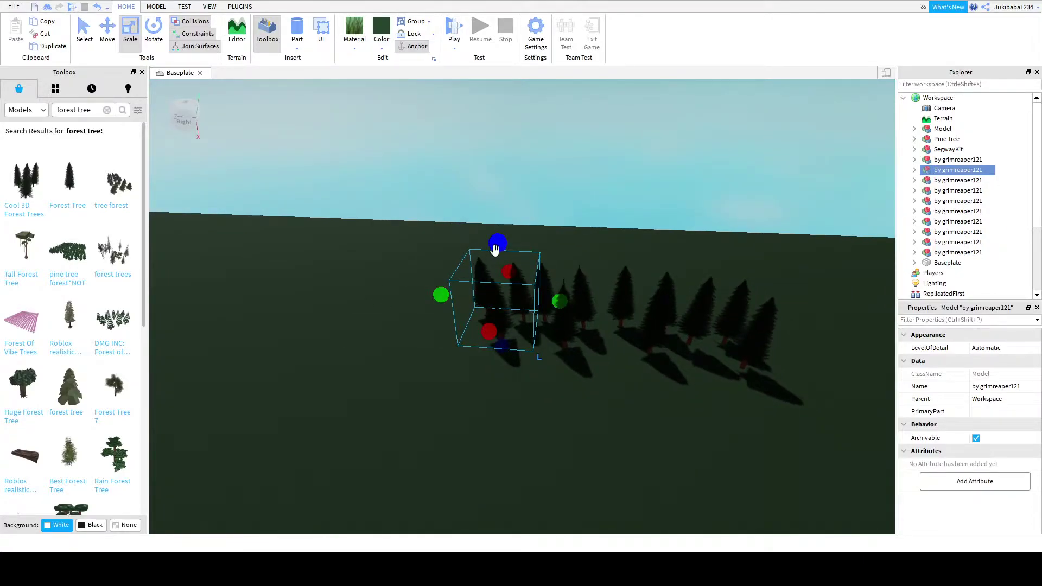
- Take another tree group from the floating stack and set it at the end of the ground row
click(583, 187)
right_drag(583, 187, 581, 183)
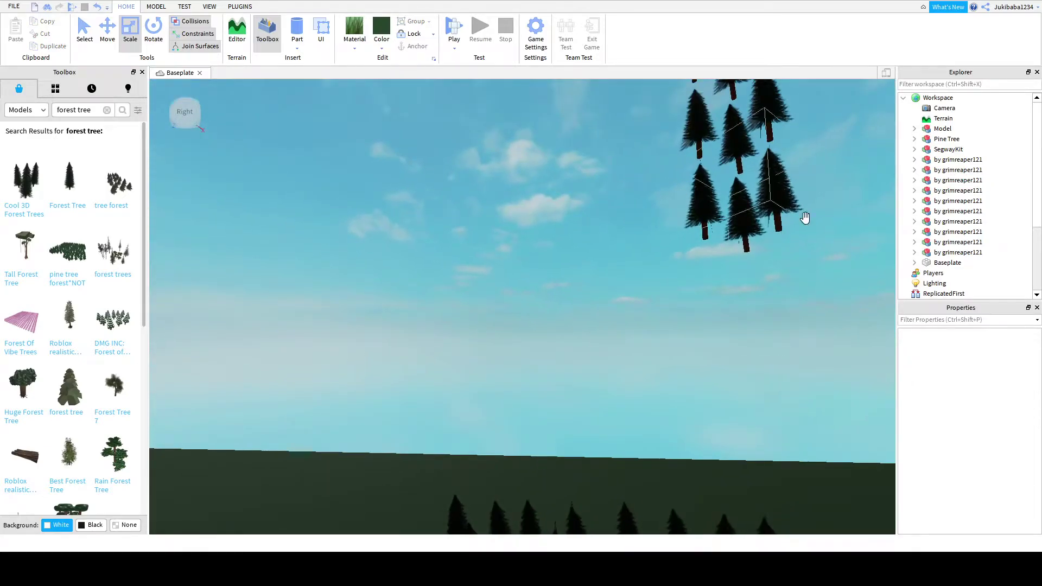
drag(755, 216, 586, 339)
right_drag(586, 340, 593, 174)
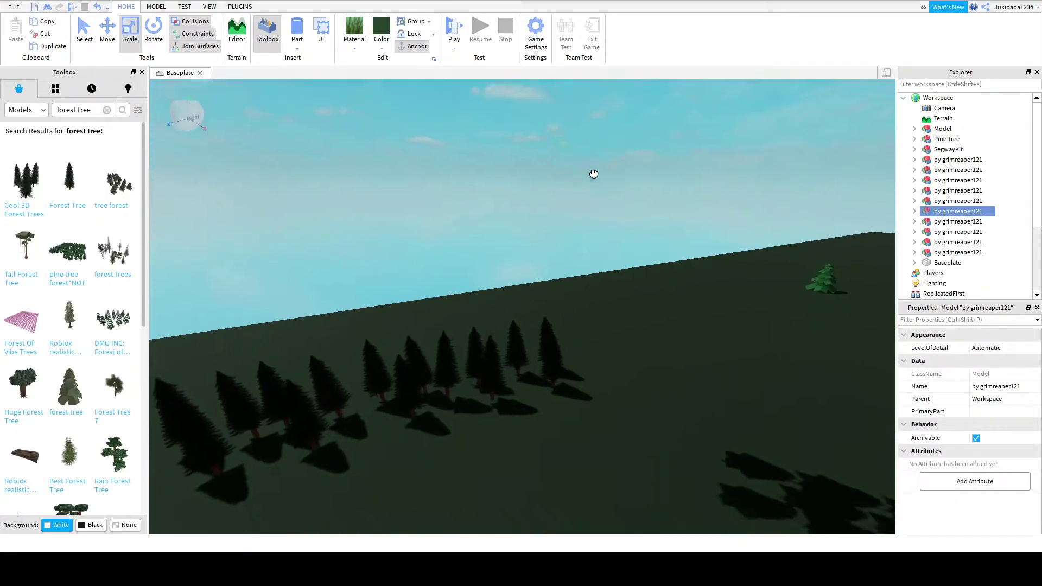
click(572, 314)
right_drag(559, 333, 559, 332)
- Delete the single green Pine Tree standing beyond the row of trees
click(495, 339)
drag(496, 339, 449, 318)
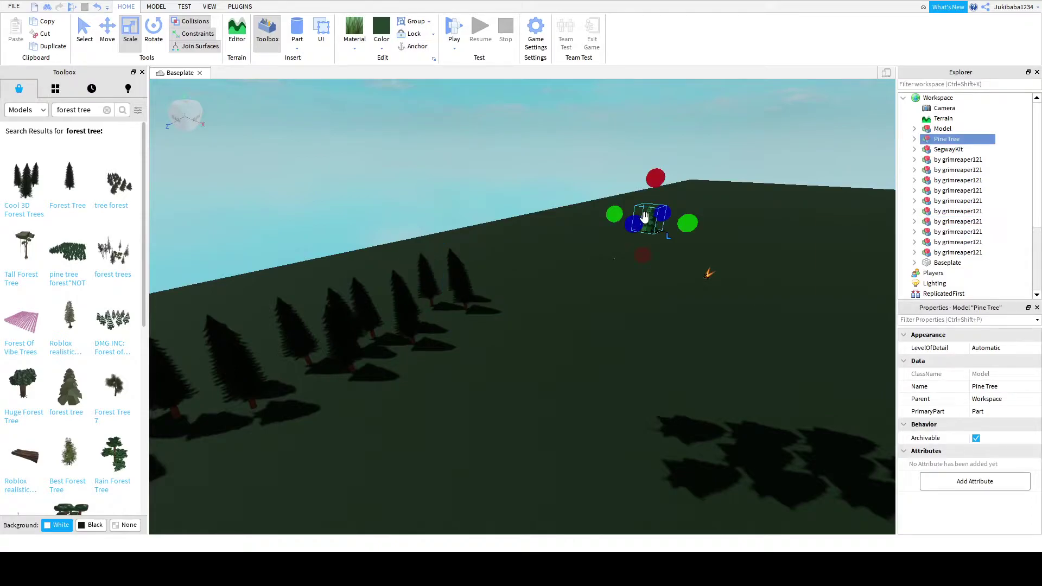
key(Delete)
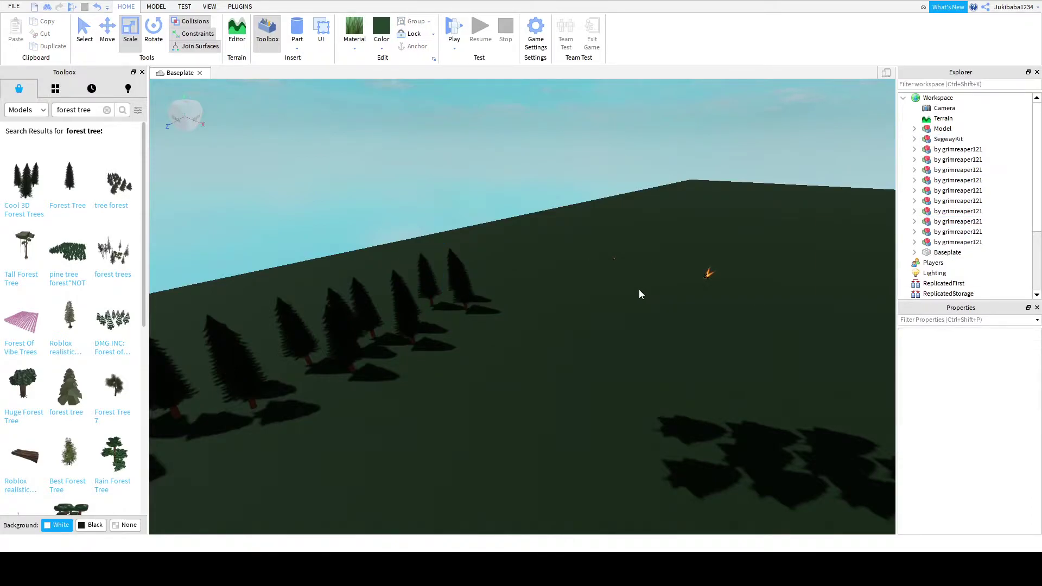
- Position a further dark tree group on the ground so it extends the end of the row
right_drag(745, 432, 745, 432)
click(714, 331)
right_drag(715, 332, 715, 329)
scroll(709, 374, down, 5)
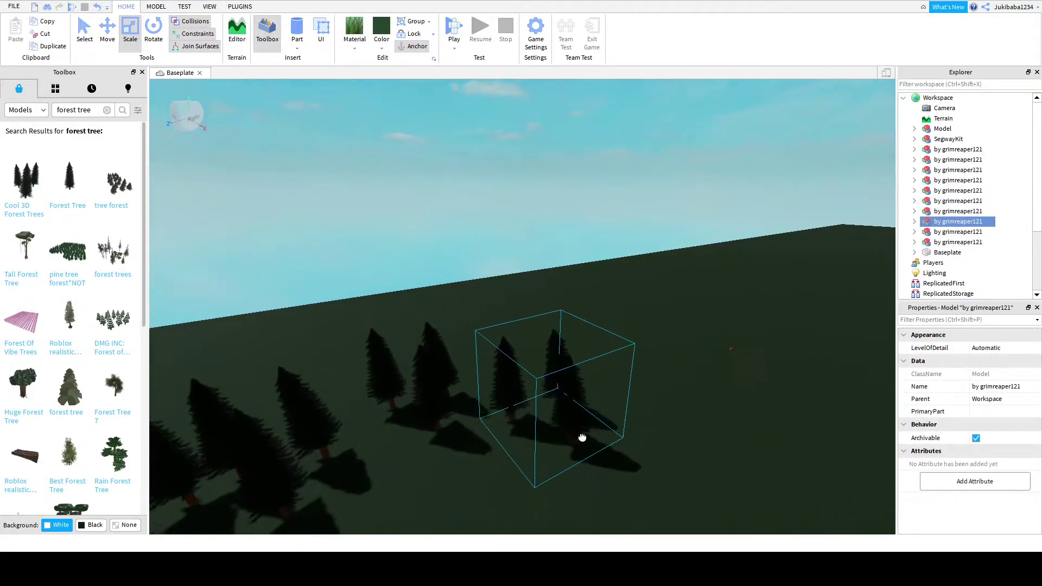
right_drag(582, 437, 485, 375)
- Duplicate the tree group at the end of the row repeatedly to build a tall stack of copies
key(ctrl+d)
key(ctrl+d)
key(ctrl+d)
key(ctrl+d)
key(ctrl+d)
key(ctrl+d)
key(ctrl+d)
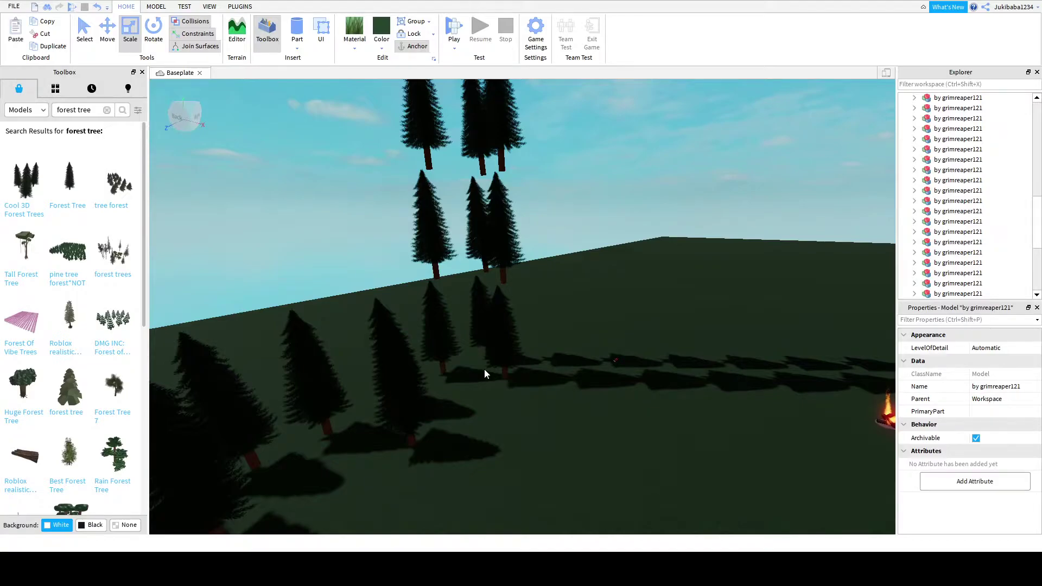
- Move the lowest copies out of the new stack and place them beside each other to lengthen the tree row
click(577, 404)
drag(500, 231, 558, 361)
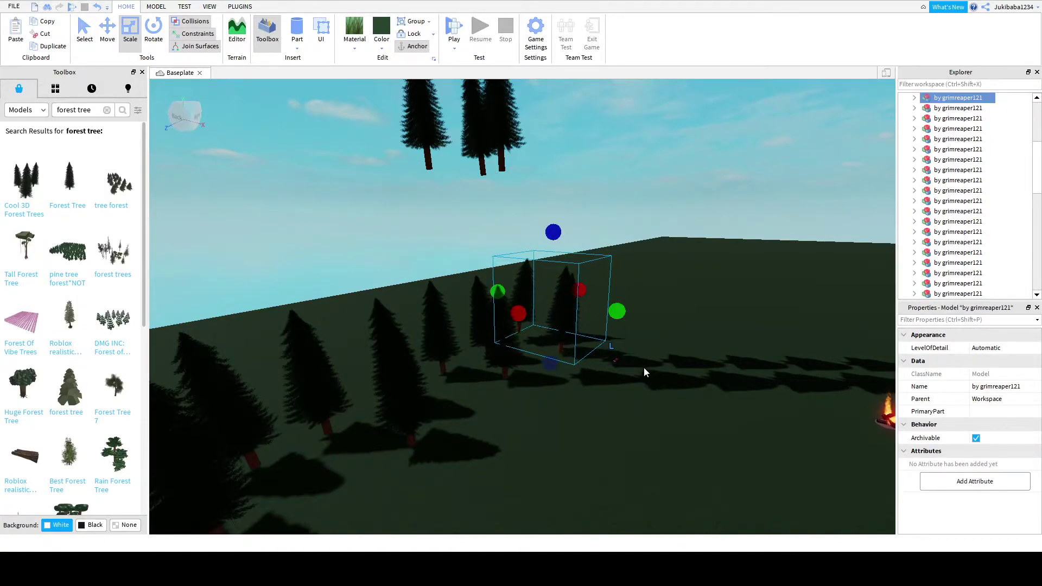
right_drag(644, 367, 565, 243)
drag(466, 158, 576, 384)
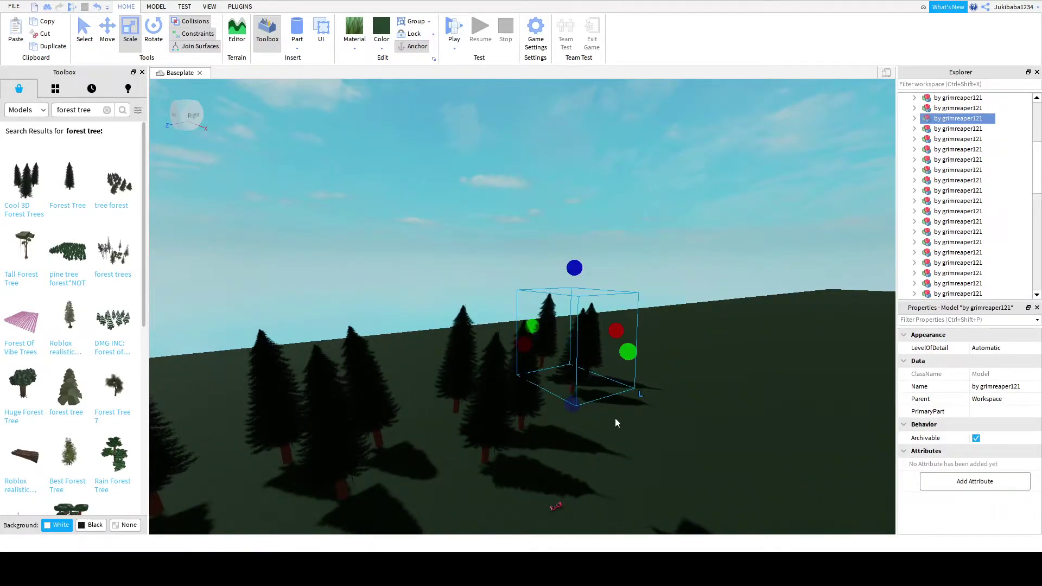
right_drag(616, 422, 525, 257)
drag(524, 257, 553, 322)
drag(476, 316, 415, 450)
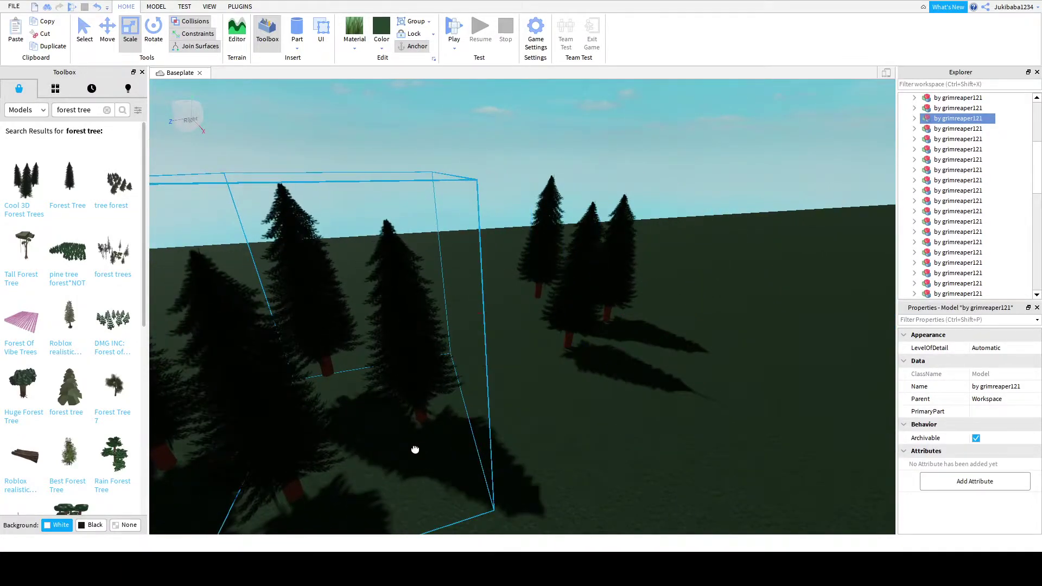
drag(591, 333, 512, 456)
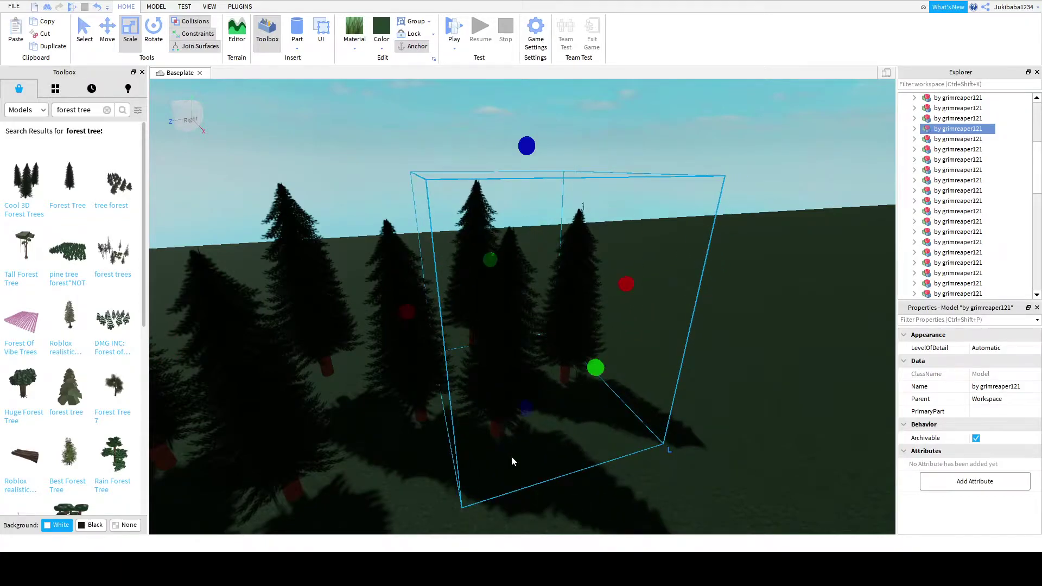
- Add copies of the forest trees toolbox model to the open ground across from the pine row
click(728, 406)
right_drag(724, 410, 767, 388)
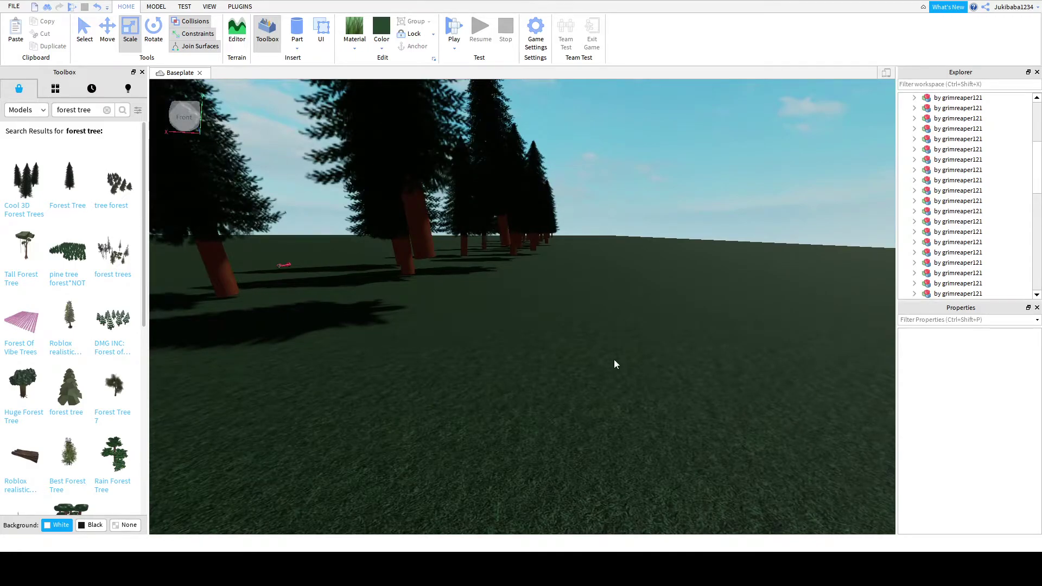
key(w)
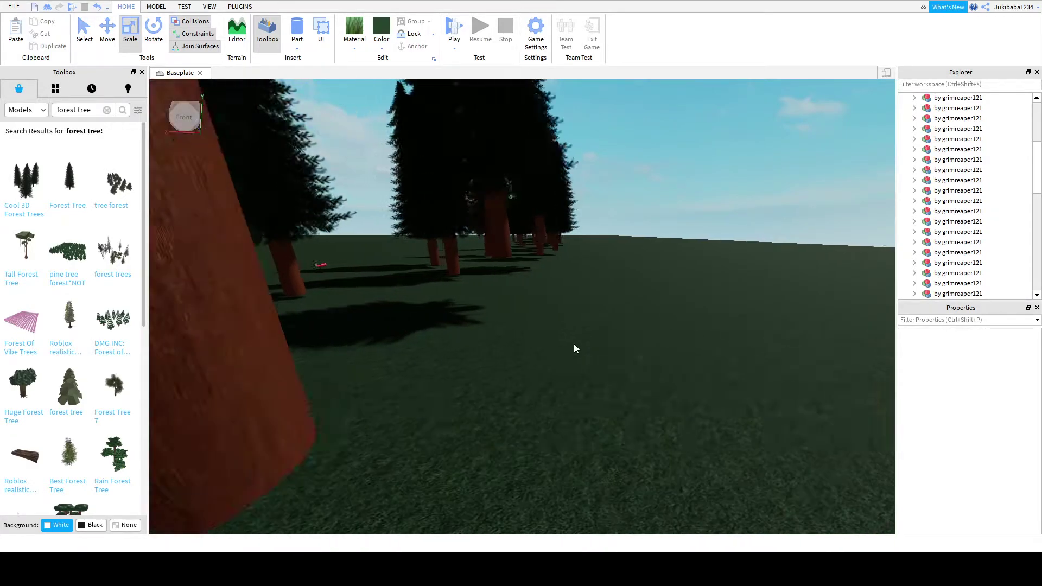
right_drag(574, 343, 574, 344)
key(s)
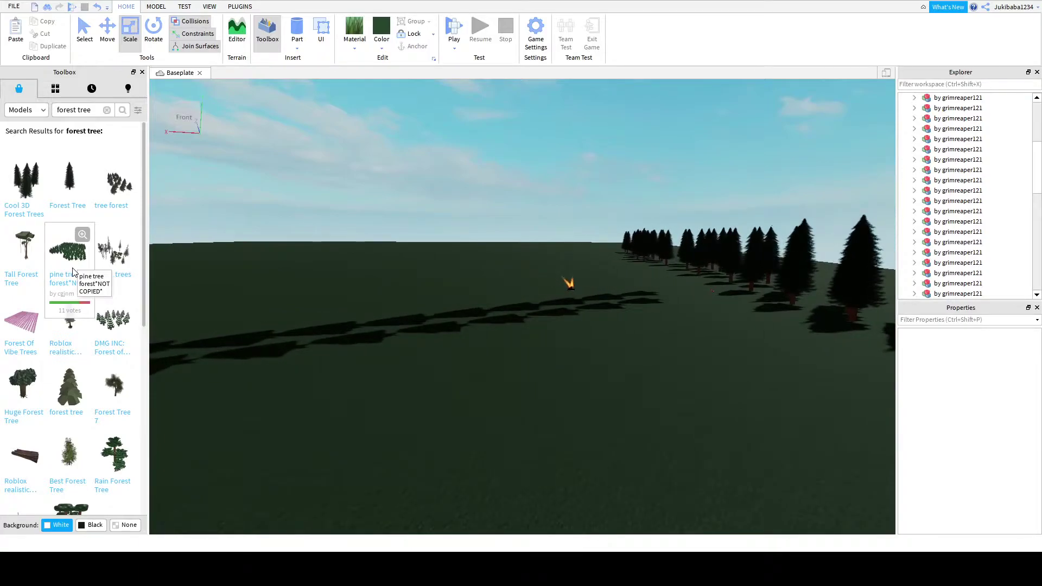
right_drag(401, 378, 400, 377)
key(a)
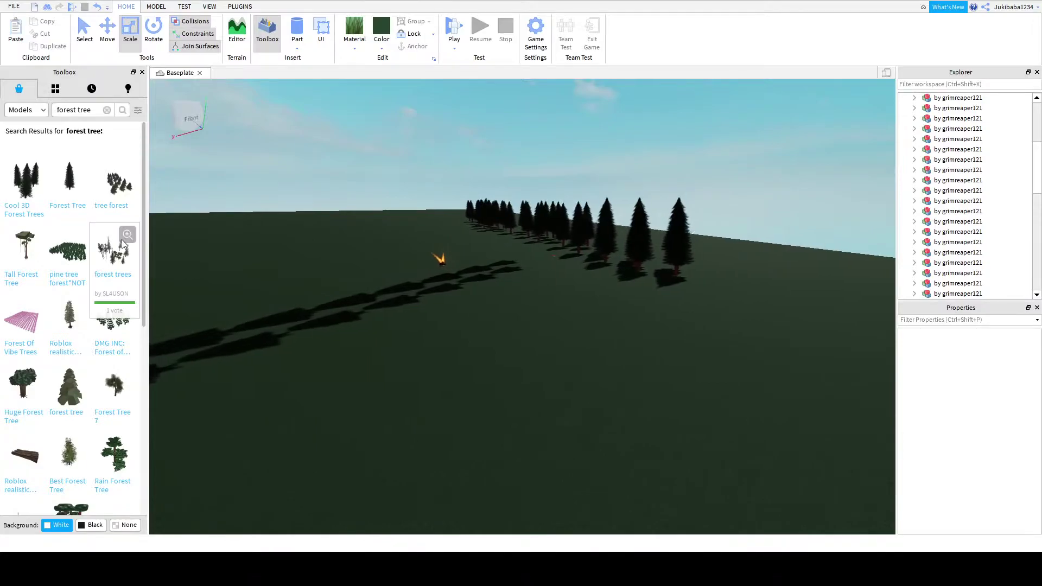
right_drag(363, 333, 363, 333)
scroll(500, 293, up, 5)
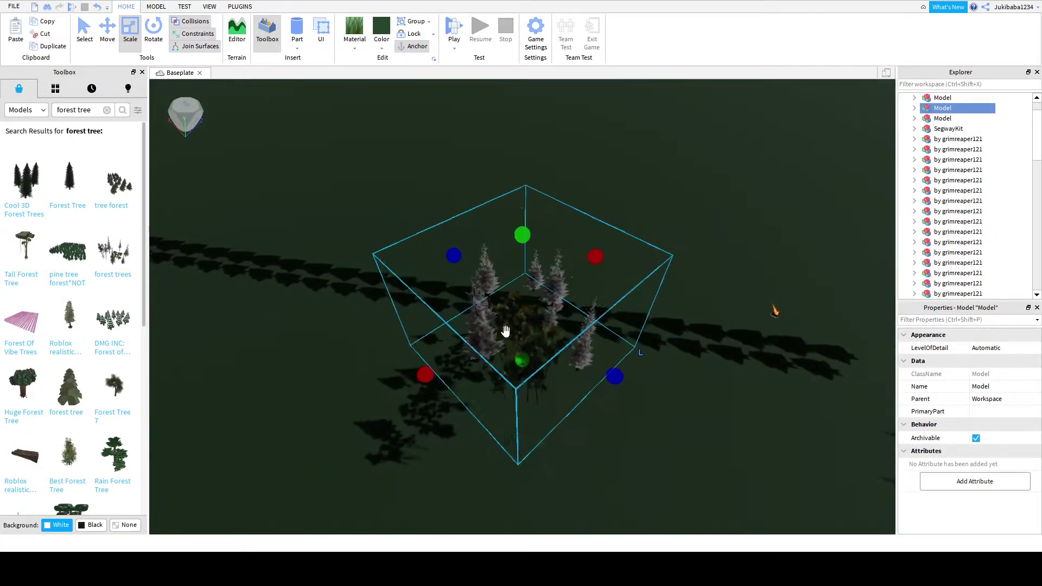
scroll(500, 293, down, 5)
click(503, 300)
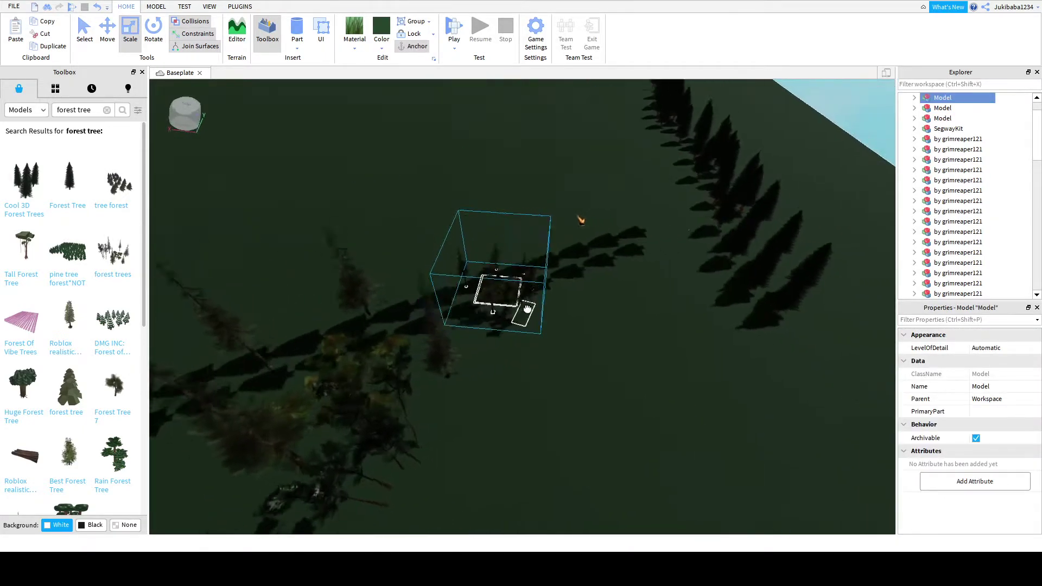
- Shift the inserted mixed-tree models across the ground to spread them out as another part of the forest
right_drag(527, 309, 555, 416)
drag(293, 358, 662, 395)
click(495, 394)
right_drag(495, 394, 621, 453)
click(607, 304)
drag(621, 453, 612, 293)
- Bring tree groups down from the floating stack and line them up beyond the mixed trees
right_drag(595, 294, 571, 226)
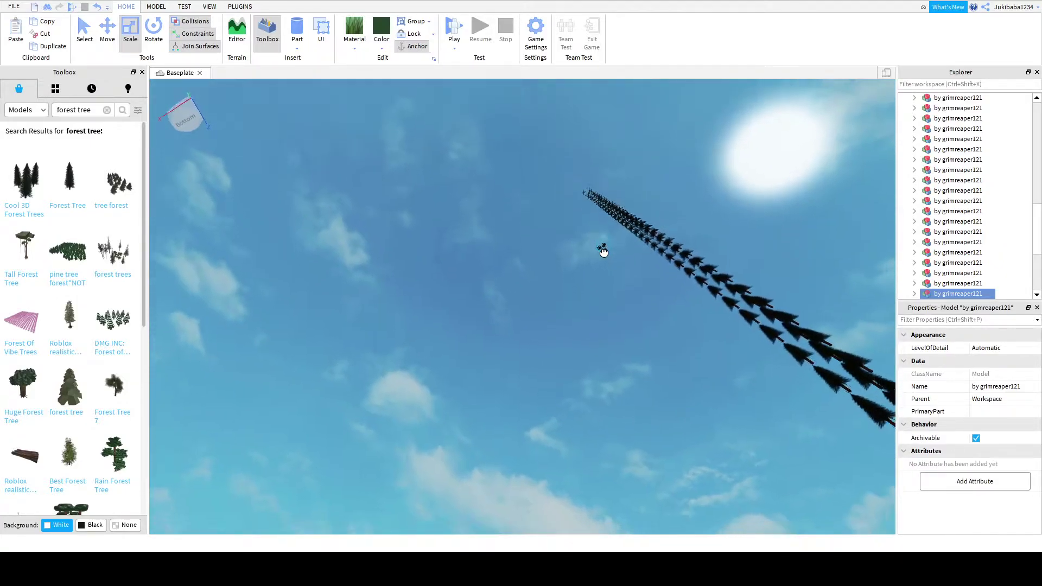
key(f)
right_drag(559, 232, 612, 369)
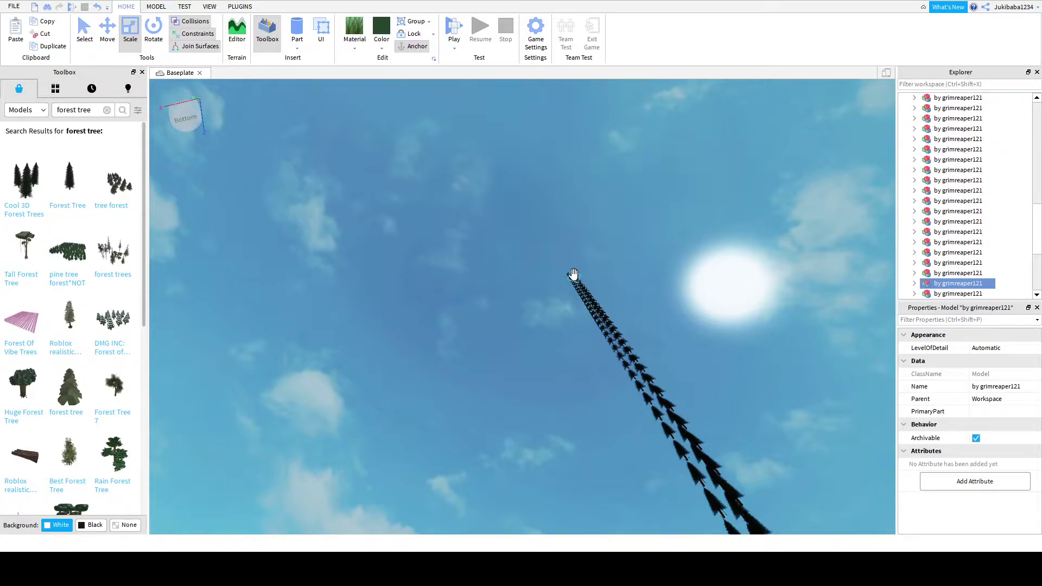
right_drag(574, 274, 600, 240)
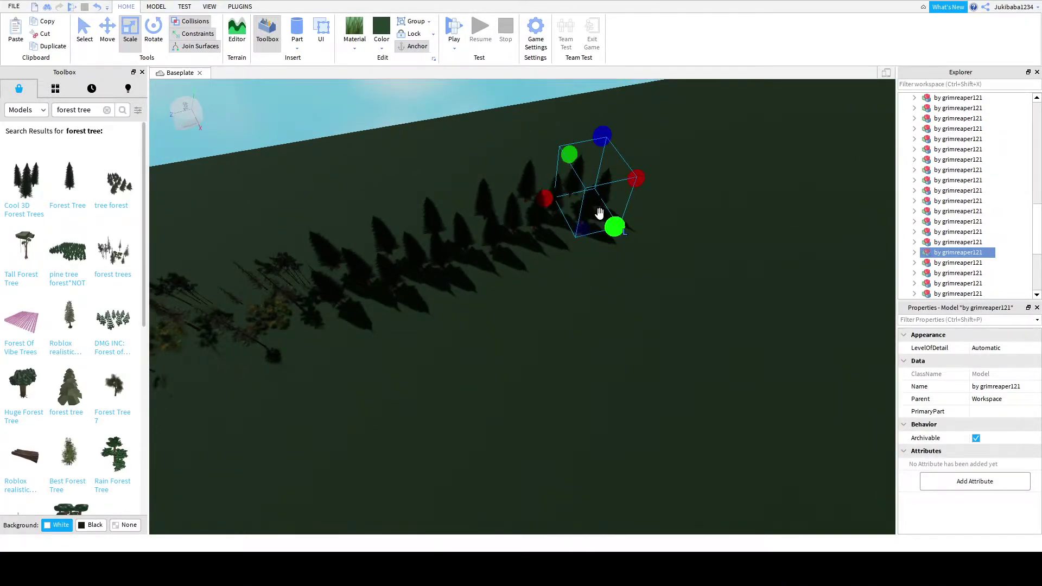
right_drag(591, 279, 591, 279)
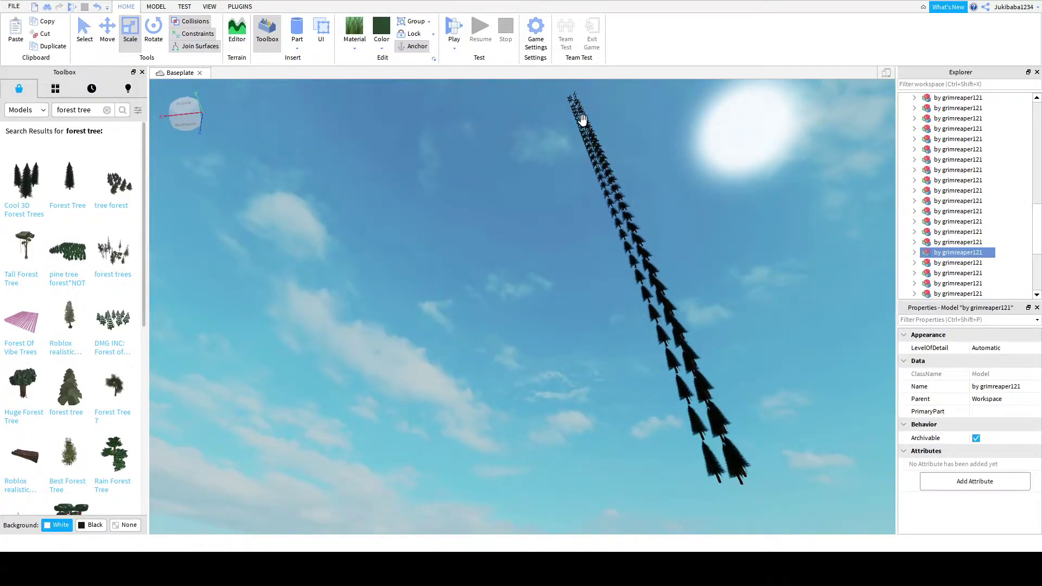
right_drag(568, 96, 548, 250)
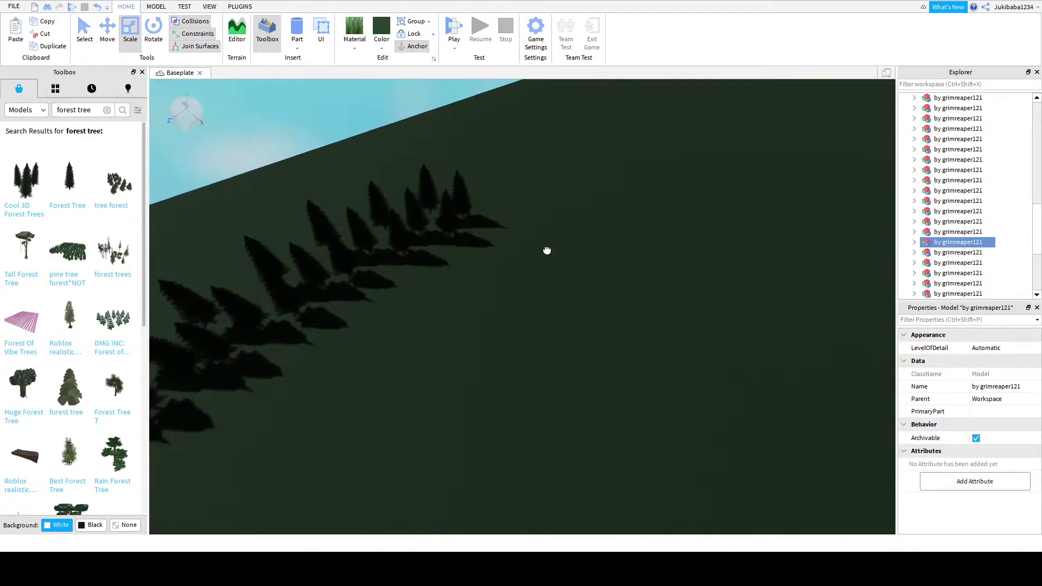
- Set more stacked tree groups on the ground at the far end of the pine line, towards the baseplate corner
right_drag(491, 219, 586, 326)
right_drag(568, 282, 423, 245)
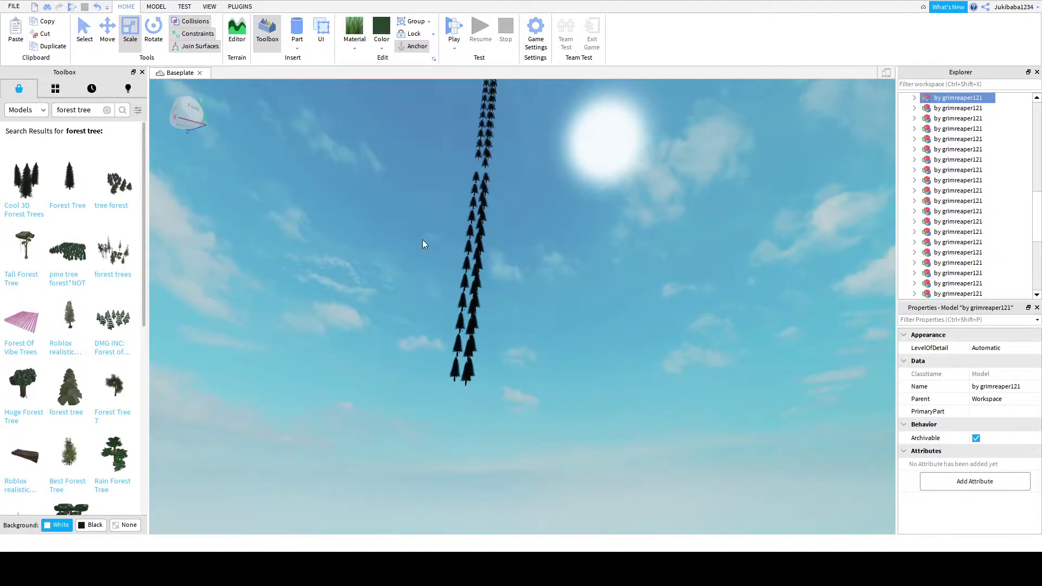
right_drag(466, 277, 566, 372)
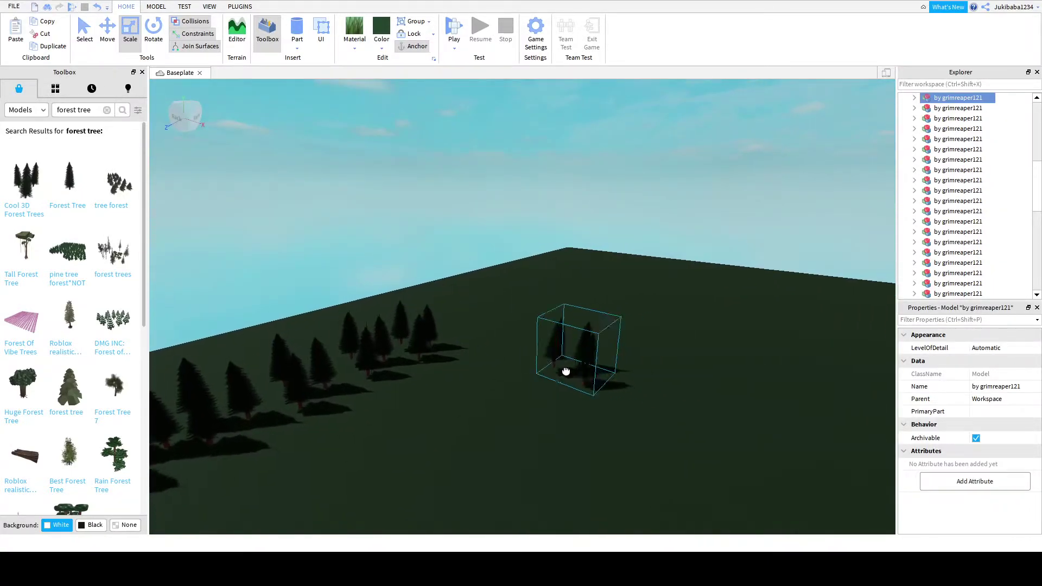
click(475, 338)
right_drag(474, 337, 570, 413)
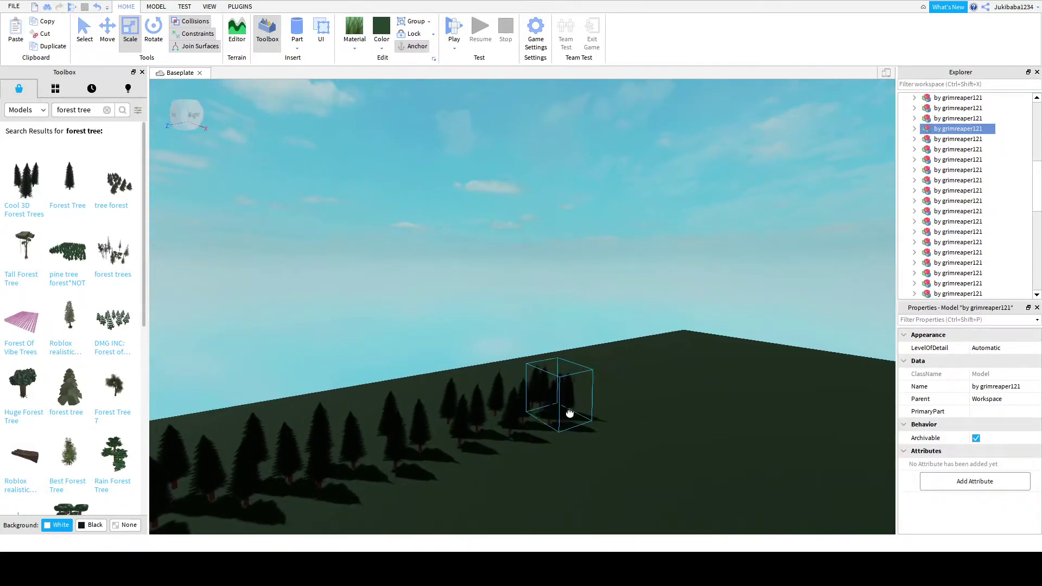
click(600, 400)
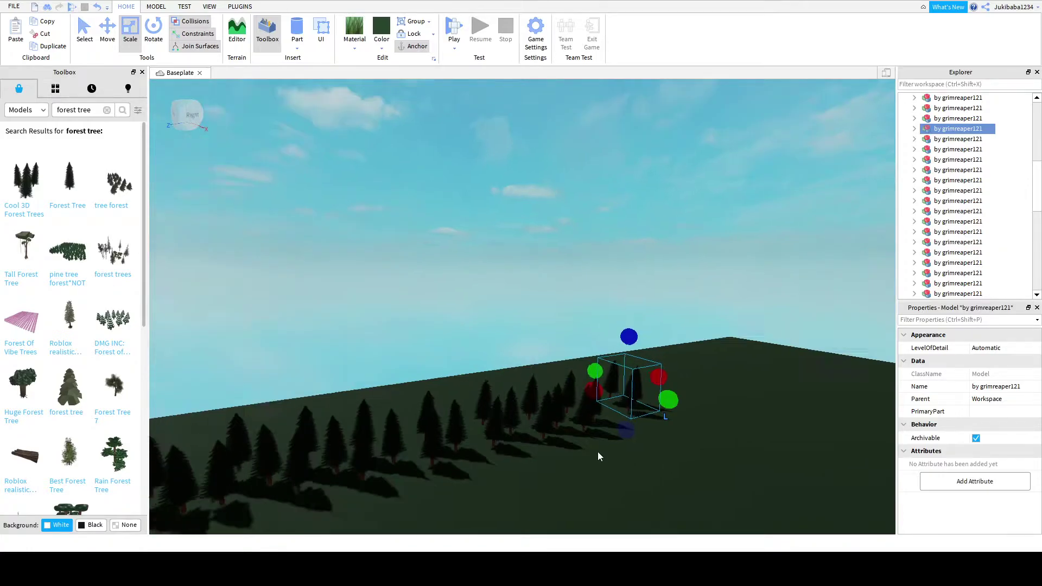
- Fetch the next floating tree groups and place them on the ground to thicken and extend the forest edge
right_drag(597, 454, 586, 449)
right_drag(448, 342, 500, 378)
click(500, 378)
click(279, 265)
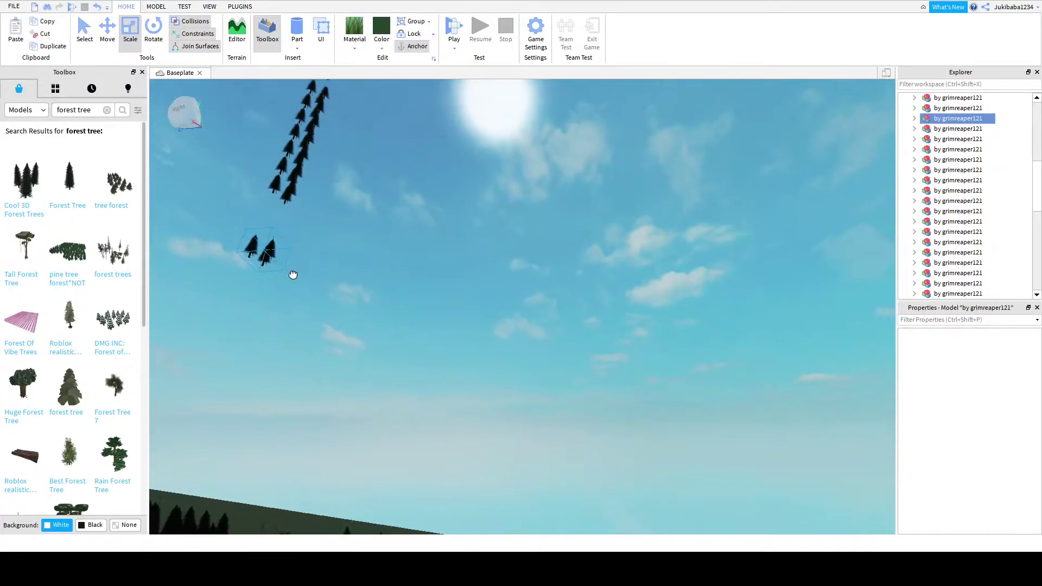
right_drag(293, 275, 607, 291)
click(714, 459)
right_drag(536, 281, 779, 480)
click(779, 479)
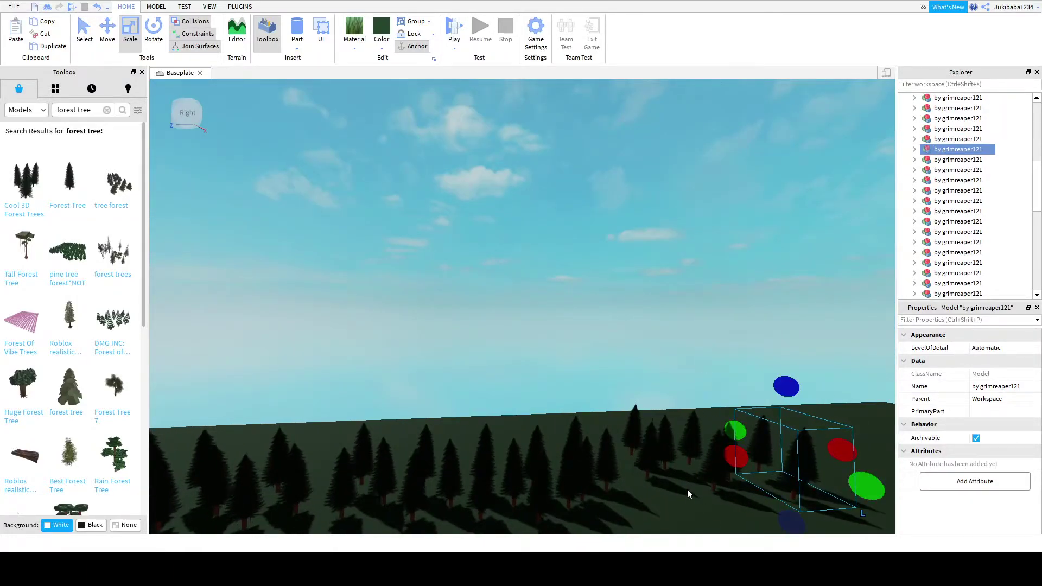
- Bring two more tree groups down from the floating stack and extend the row on the ground towards the baseplate corner
right_drag(688, 493, 432, 438)
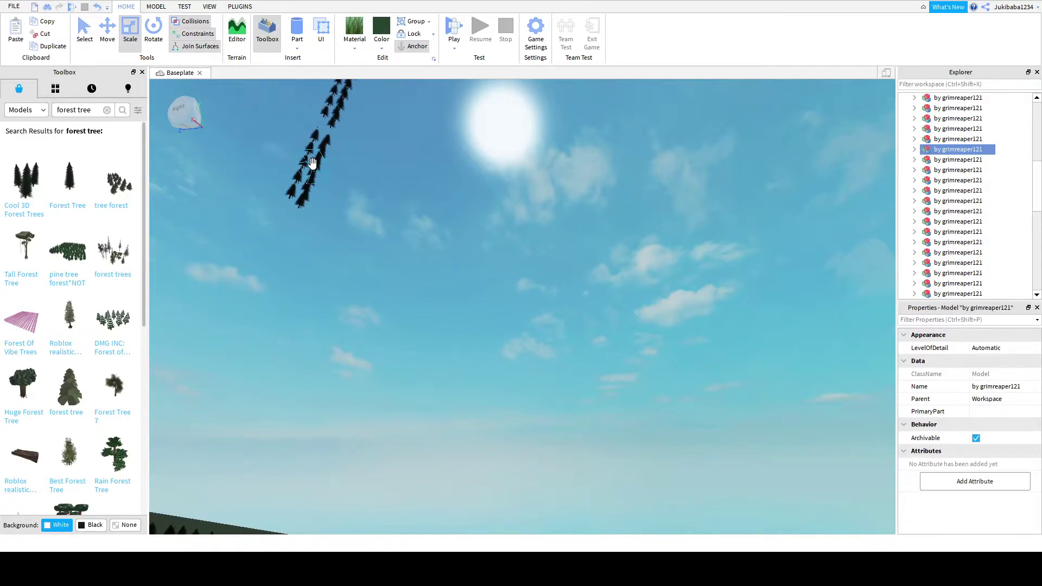
click(319, 170)
right_drag(309, 168, 315, 168)
drag(315, 168, 520, 260)
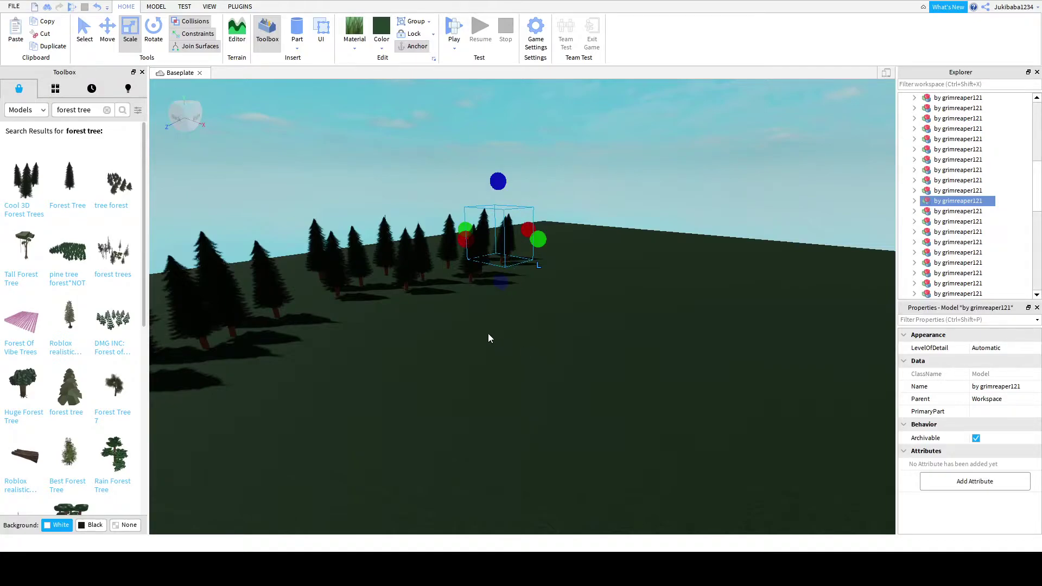
click(533, 417)
right_drag(533, 417, 465, 372)
click(465, 373)
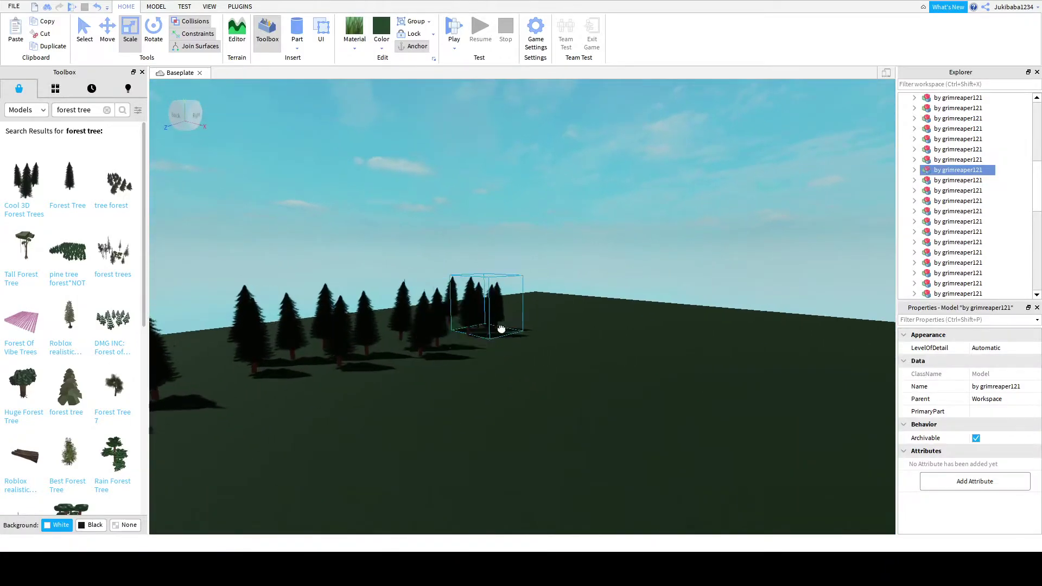
- Place the next floating tree group beyond the end of the row, close to the baseplate corner
scroll(532, 373, up, 3)
right_drag(532, 372, 485, 335)
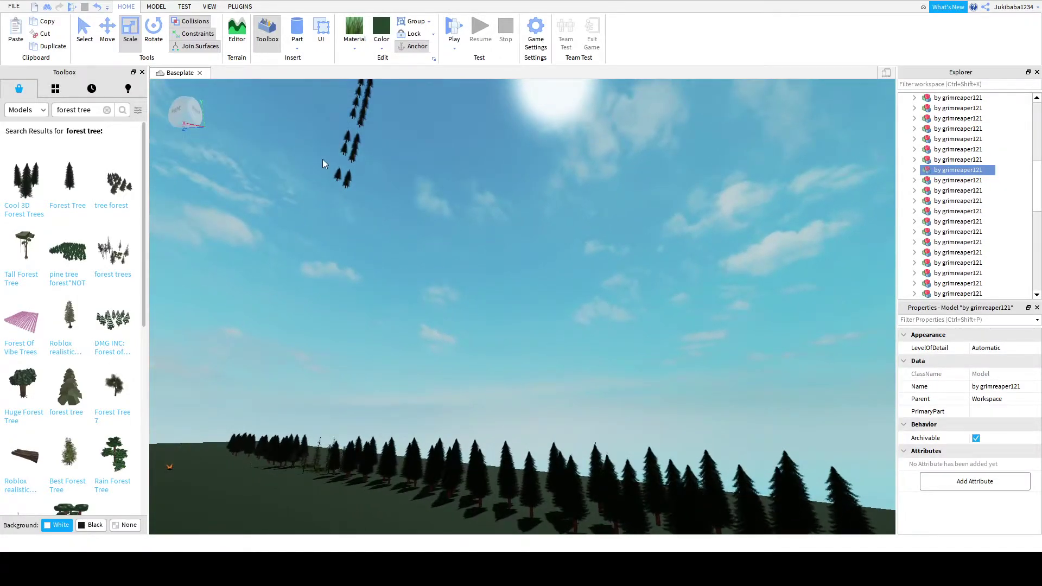
right_drag(348, 181, 431, 242)
scroll(463, 263, up, 2)
click(464, 263)
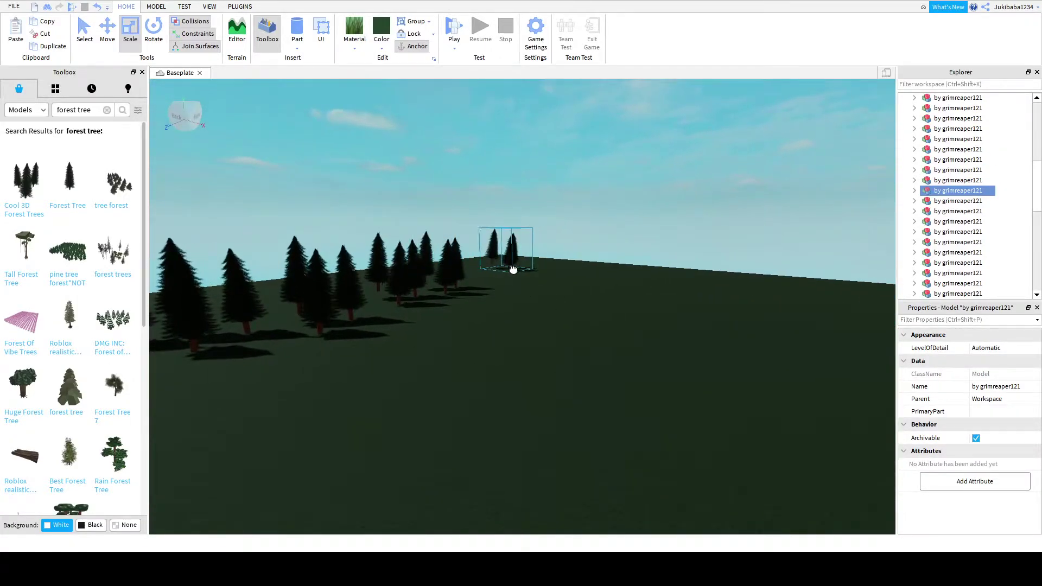
scroll(495, 284, down, 5)
- Lower another tree group from the stack onto the ground beside the trees near the corner
right_drag(497, 337, 376, 138)
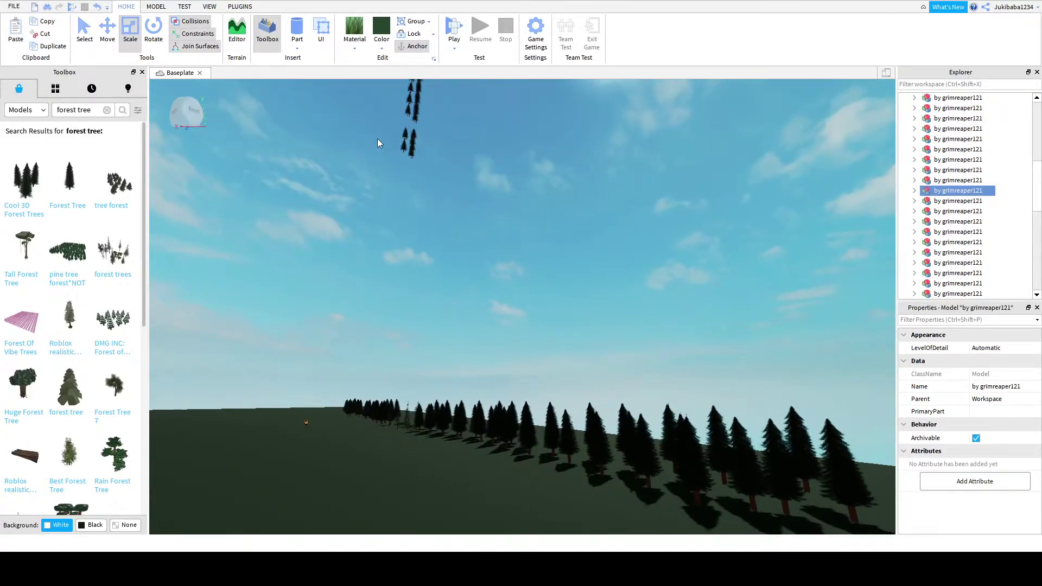
mouse_move(408, 190)
right_down()
mouse_move(421, 212)
mouse_move(408, 190)
right_up()
click(408, 190)
middle_drag(408, 190, 452, 217)
drag(458, 223, 336, 354)
- Set the next two stacked tree groups at the end of the row to fill in the baseplate corner
right_drag(357, 385, 357, 261)
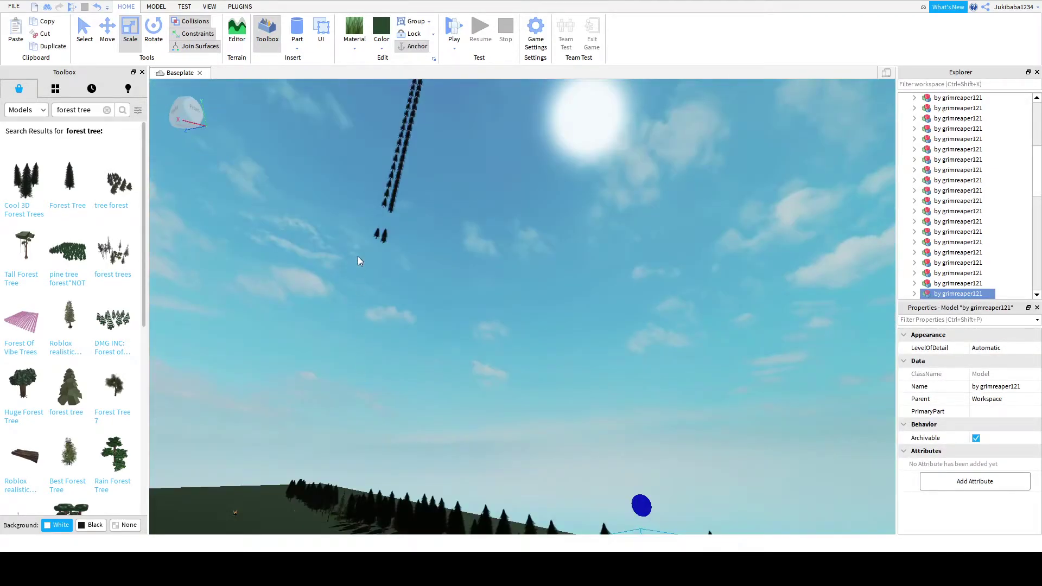
click(382, 237)
key(f)
drag(402, 256, 342, 344)
right_drag(342, 344, 510, 349)
click(511, 350)
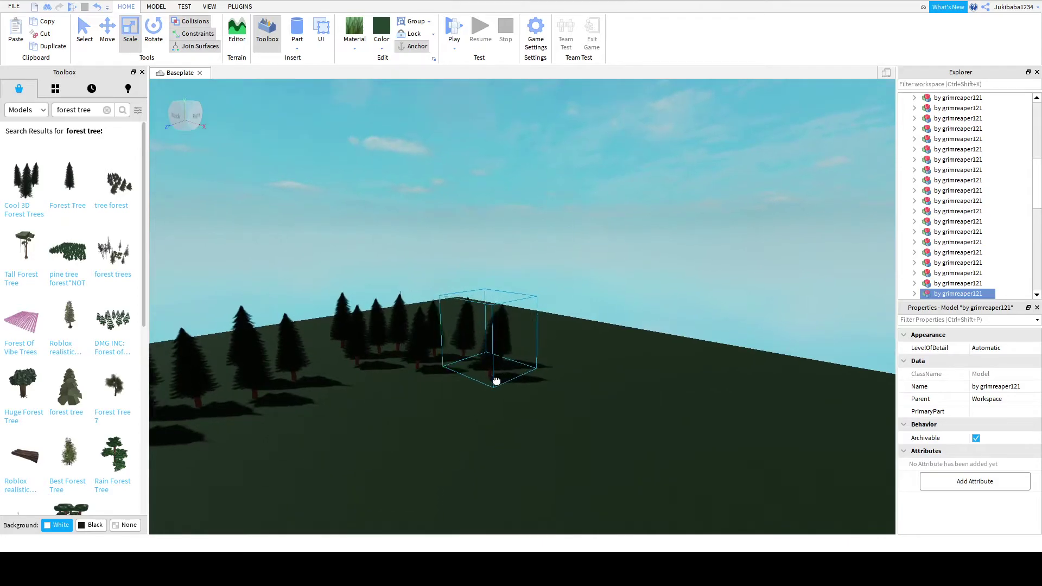
right_drag(486, 404, 490, 331)
click(491, 331)
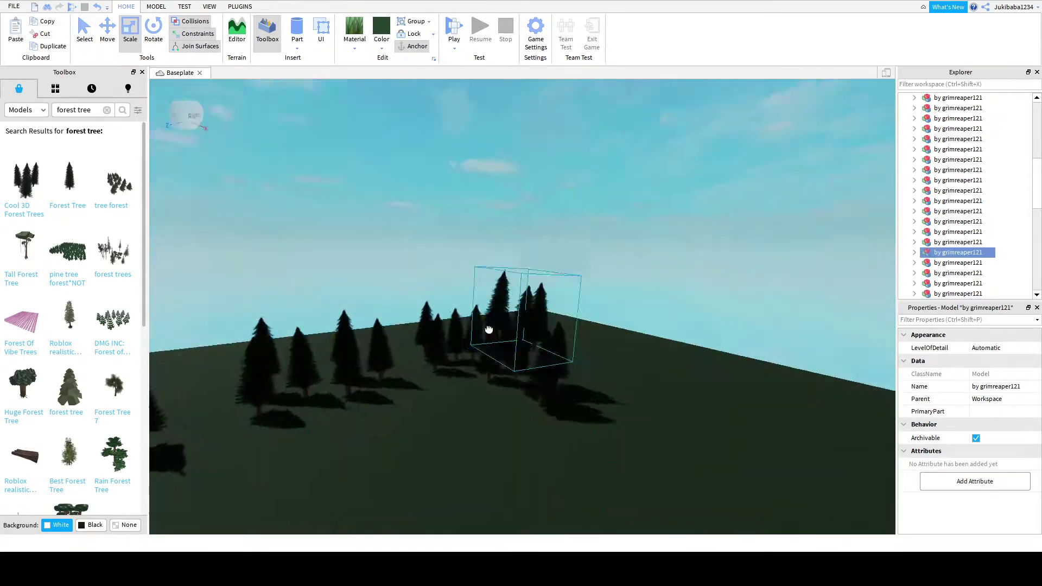
- Place a tree group past the corner along the adjoining baseplate edge and move it up against the preceding trees
right_drag(494, 380, 461, 316)
click(461, 316)
drag(461, 315, 414, 458)
right_drag(414, 458, 445, 449)
click(389, 379)
key(f)
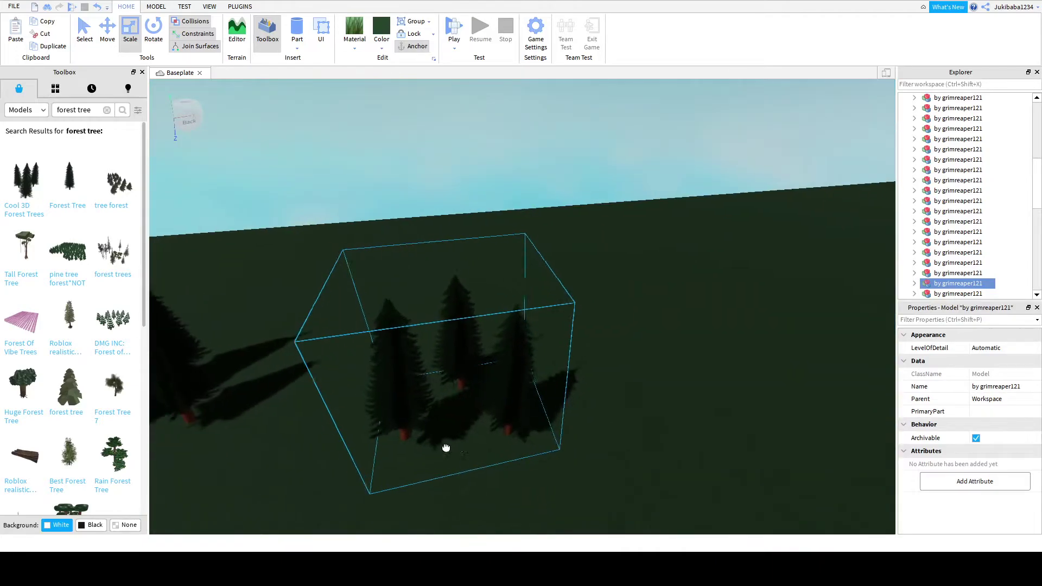
drag(301, 375, 318, 402)
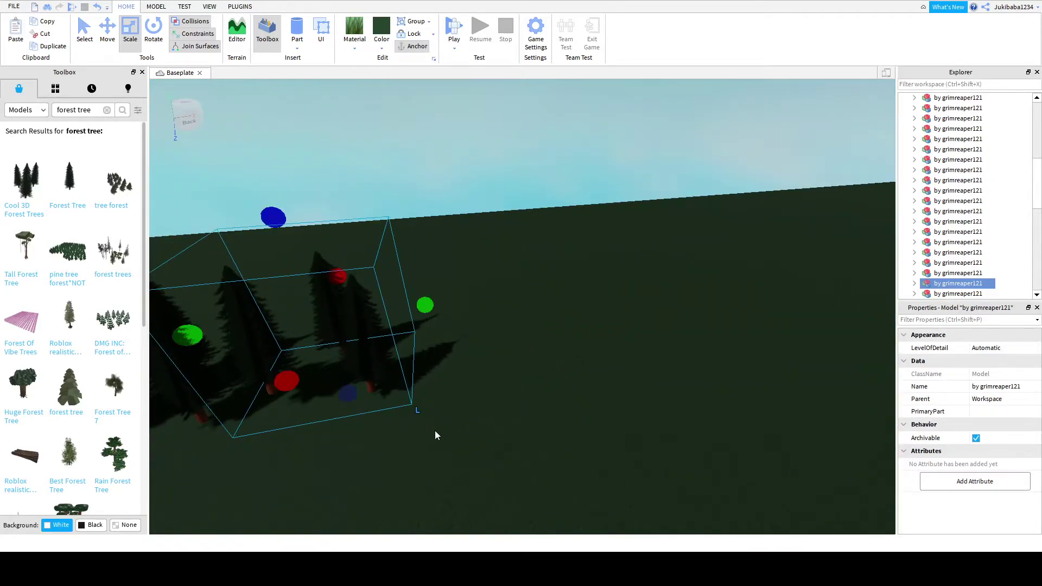
- Continue the row along the adjoining edge with two more tree groups from the floating stack
scroll(432, 429, down, 5)
right_drag(432, 429, 447, 283)
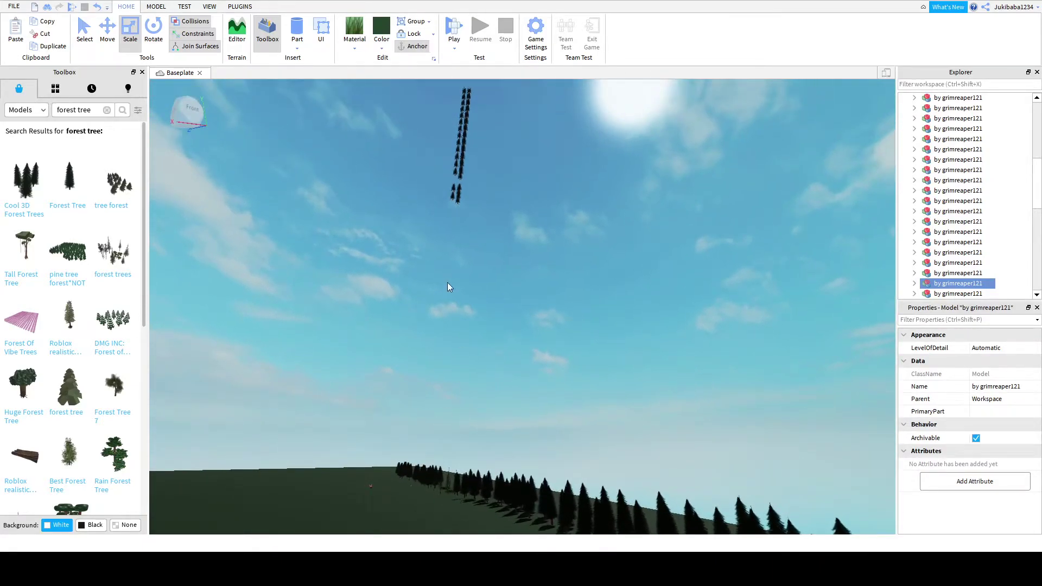
click(461, 193)
key(f)
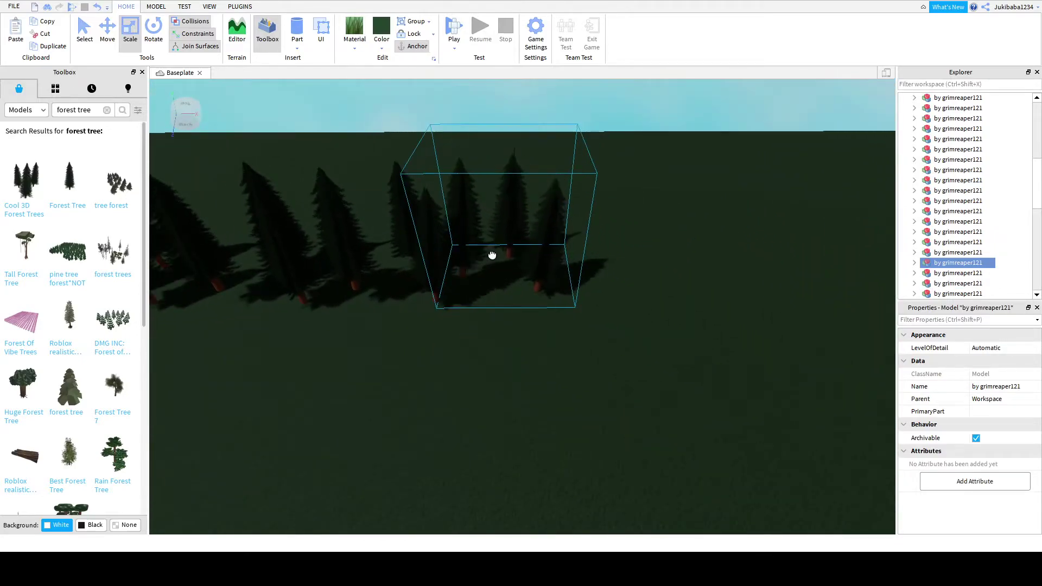
right_drag(512, 259, 305, 187)
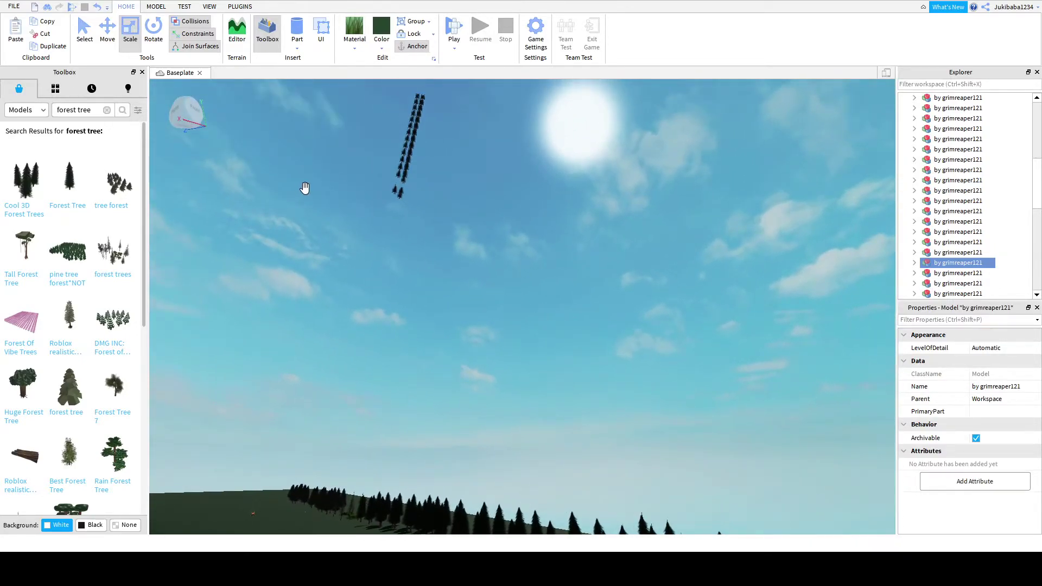
right_drag(607, 368, 432, 225)
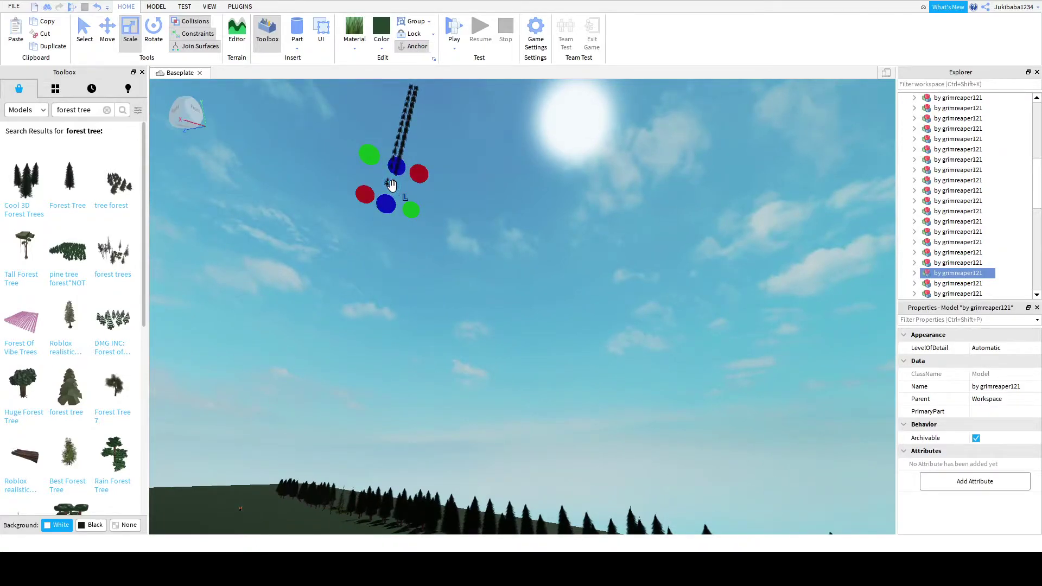
key(f)
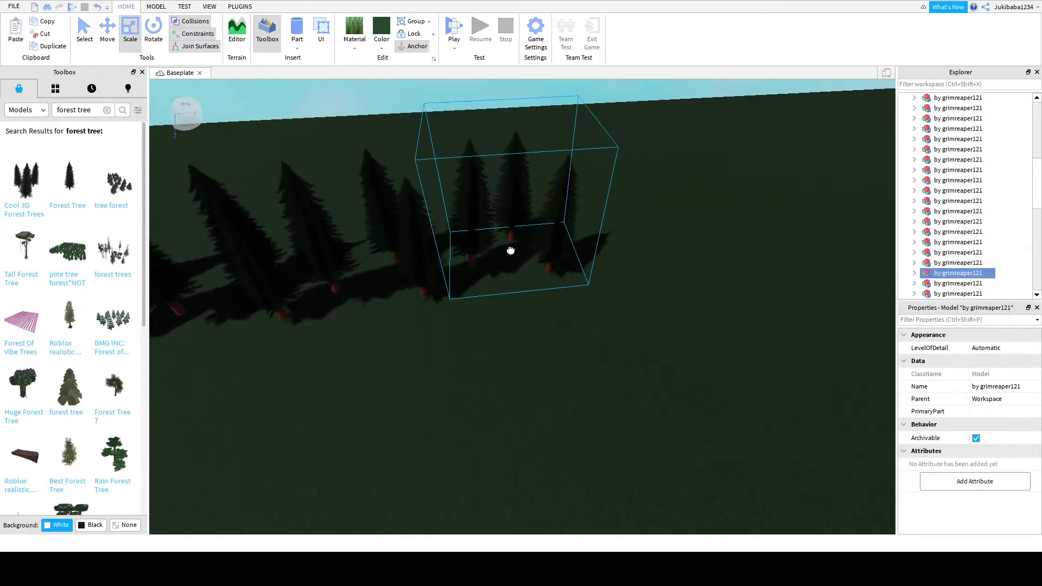
- Position two further stacked tree groups on the ground beyond the last trees of the adjoining-edge row
right_drag(510, 250, 520, 281)
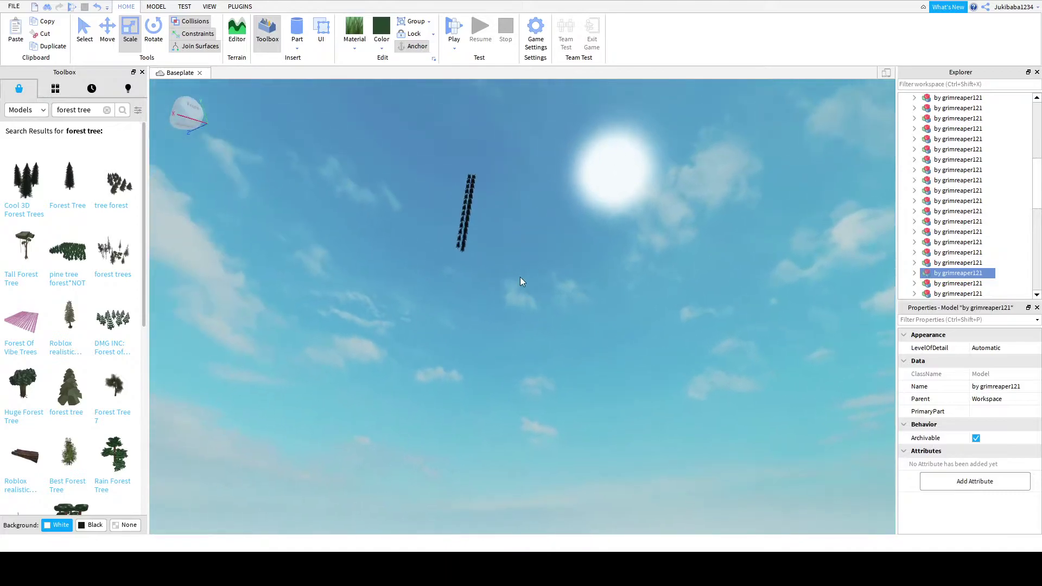
click(459, 249)
key(f)
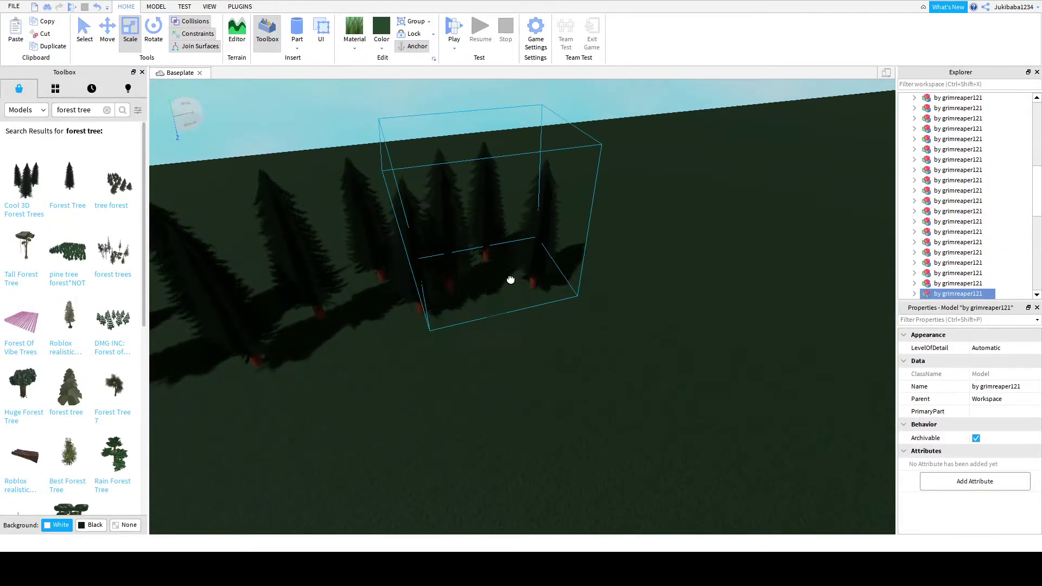
drag(510, 279, 528, 278)
scroll(656, 355, down, 10)
right_drag(635, 356, 525, 191)
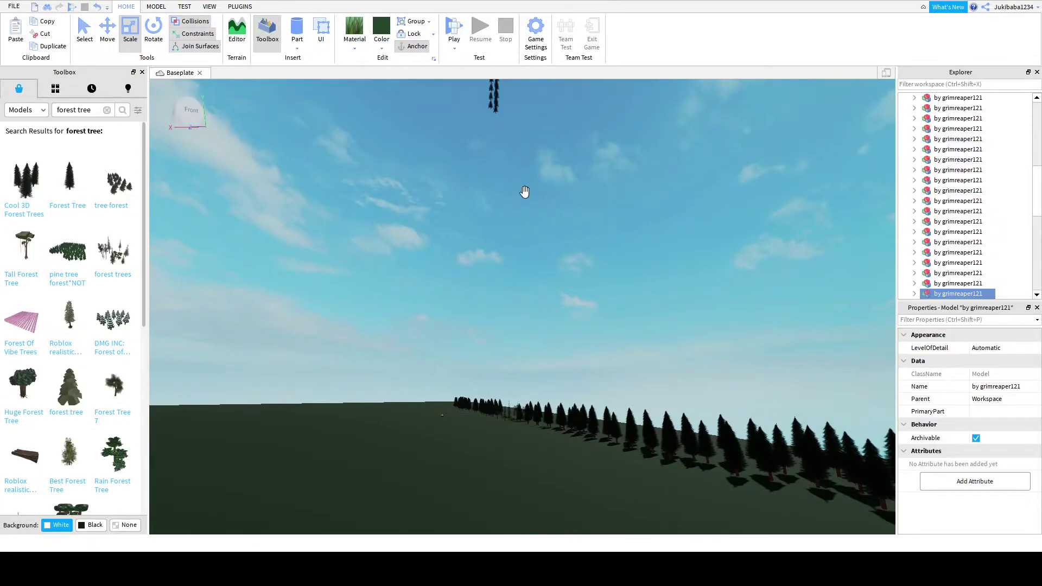
key(f)
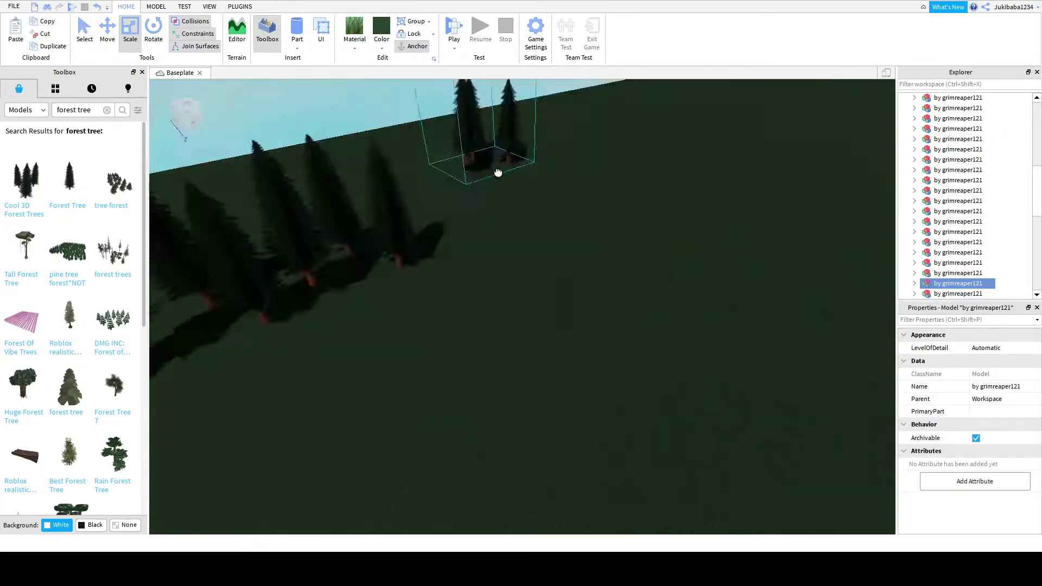
drag(521, 228, 542, 217)
- Move two more floating tree groups down and join them to the row running away from the filled corner
scroll(540, 273, down, 10)
right_drag(540, 272, 659, 254)
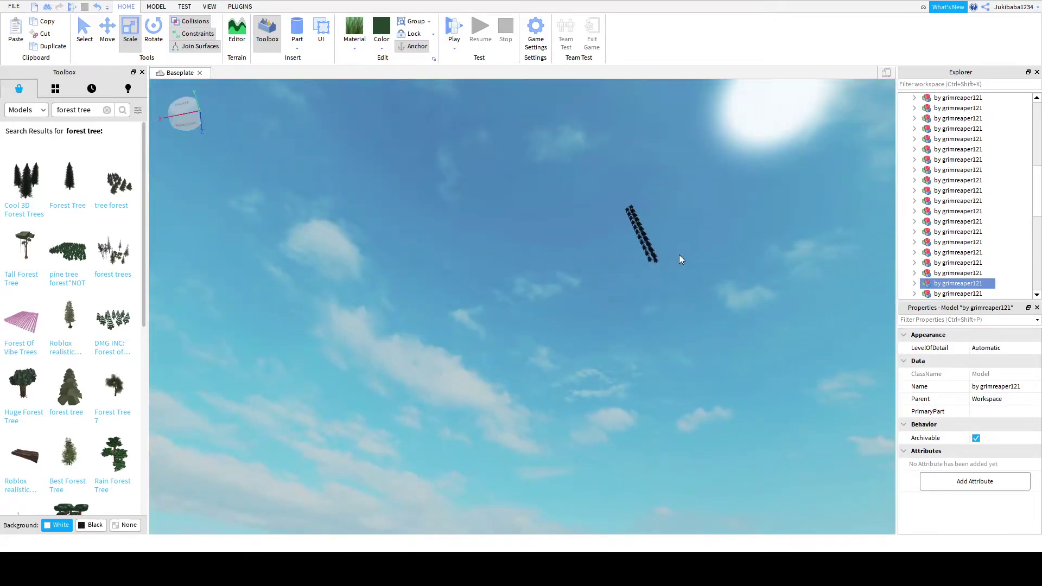
click(645, 255)
key(f)
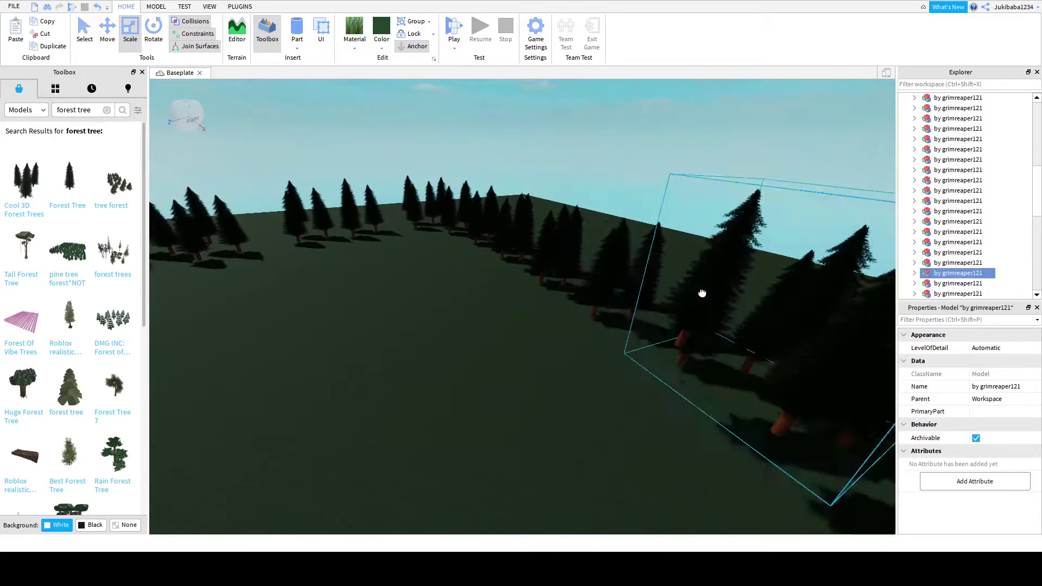
right_drag(702, 293, 620, 358)
key(w)
key(a)
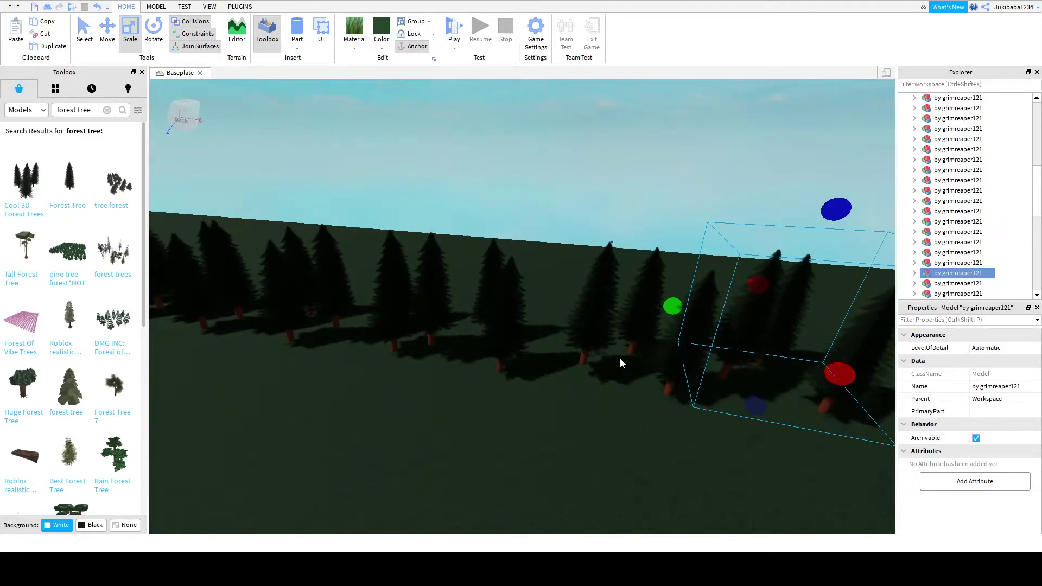
right_drag(620, 357, 636, 328)
click(676, 248)
key(f)
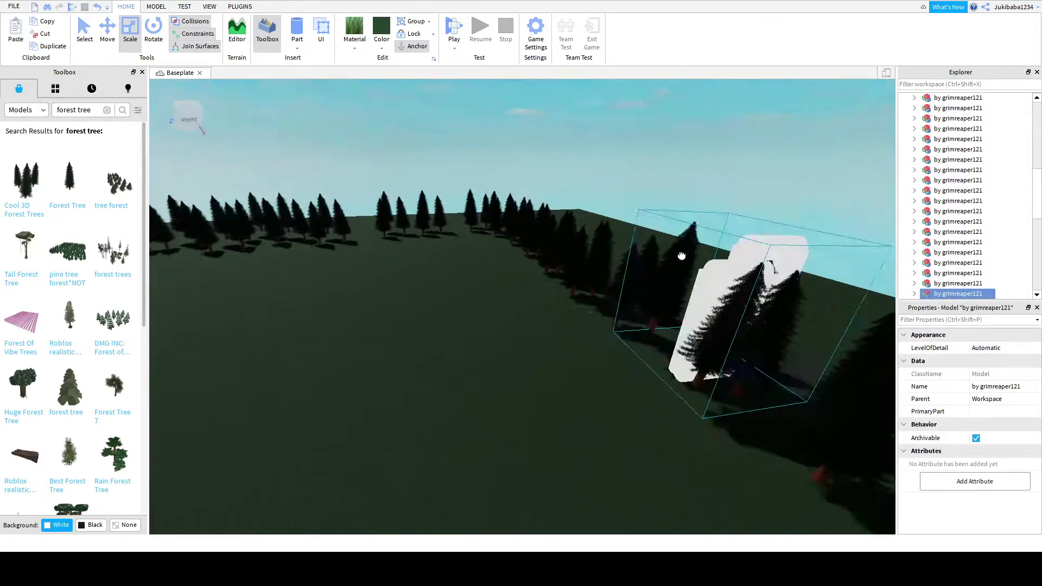
scroll(660, 321, up, 3)
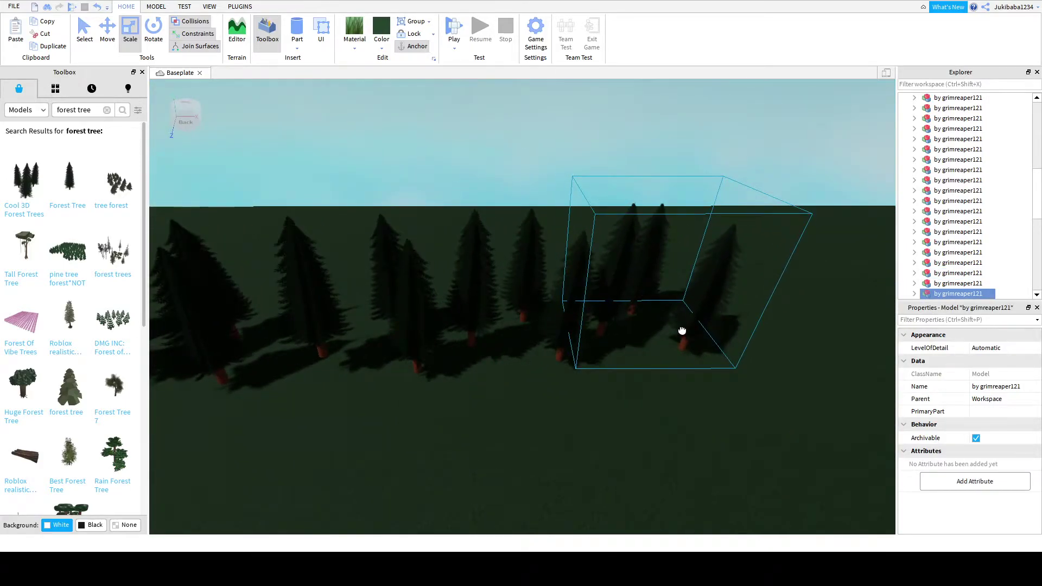
- Lengthen the adjoining-edge row with the next tree groups from the stack, heading for the far baseplate corner
scroll(510, 445, down, 5)
right_drag(509, 445, 656, 279)
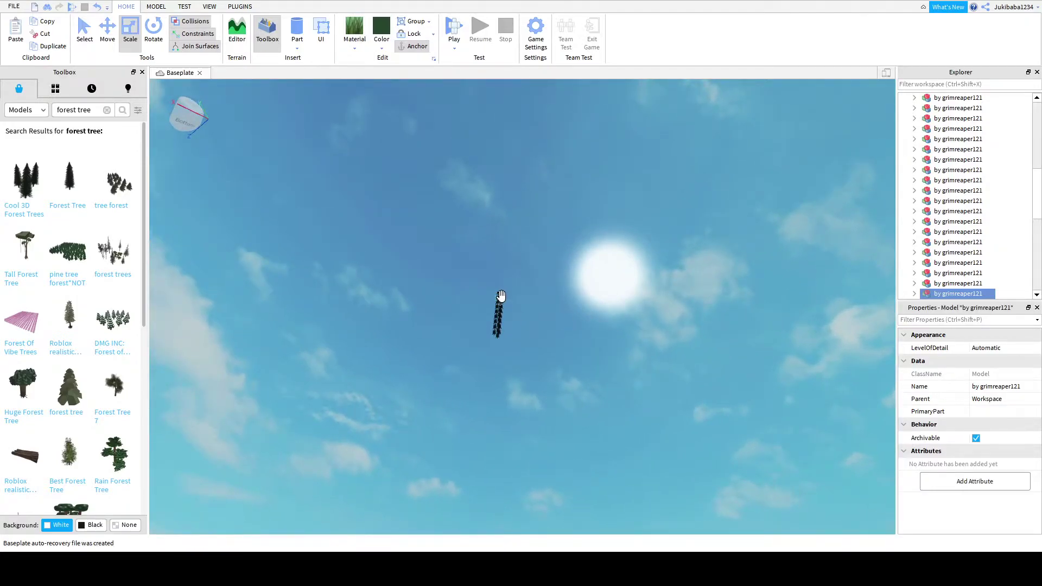
key(f)
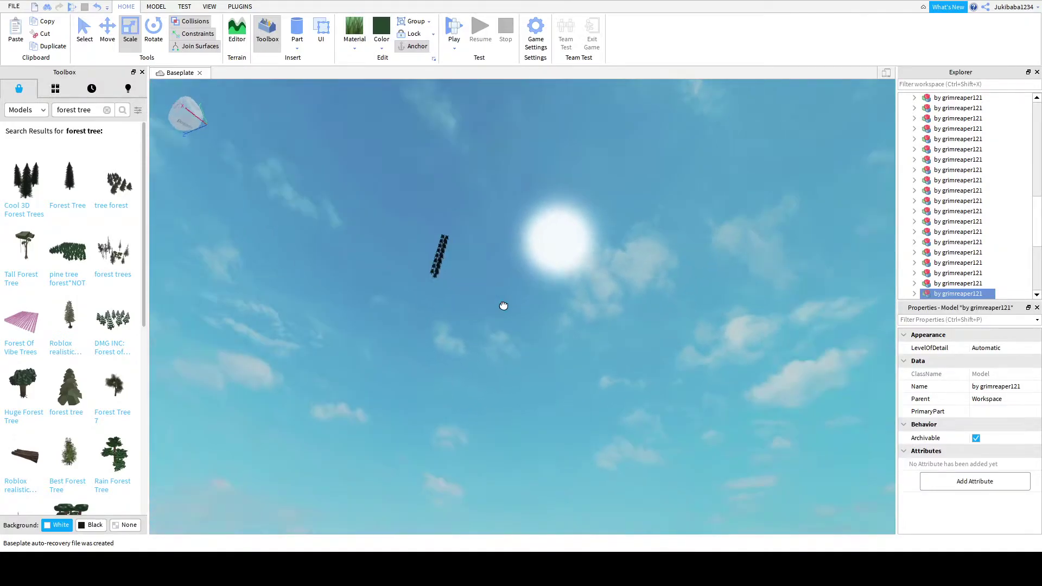
scroll(498, 281, down, 5)
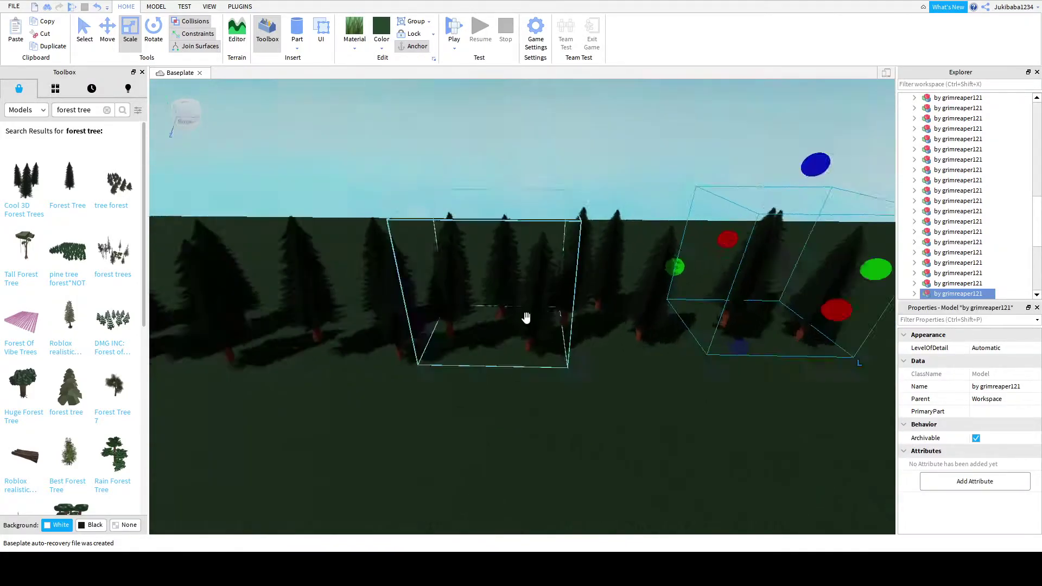
right_drag(528, 317, 490, 255)
right_drag(433, 143, 416, 185)
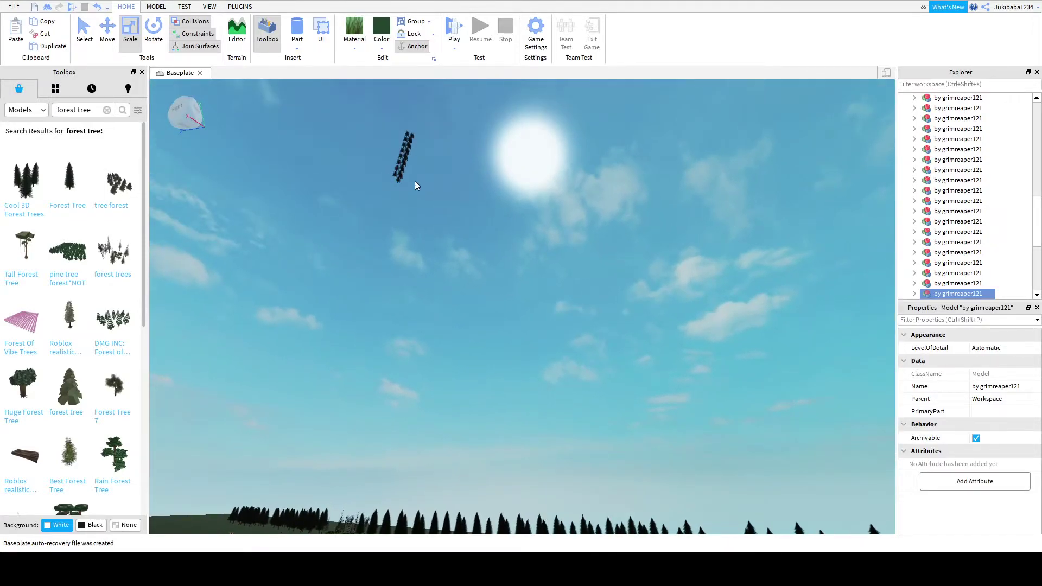
click(398, 177)
key(f)
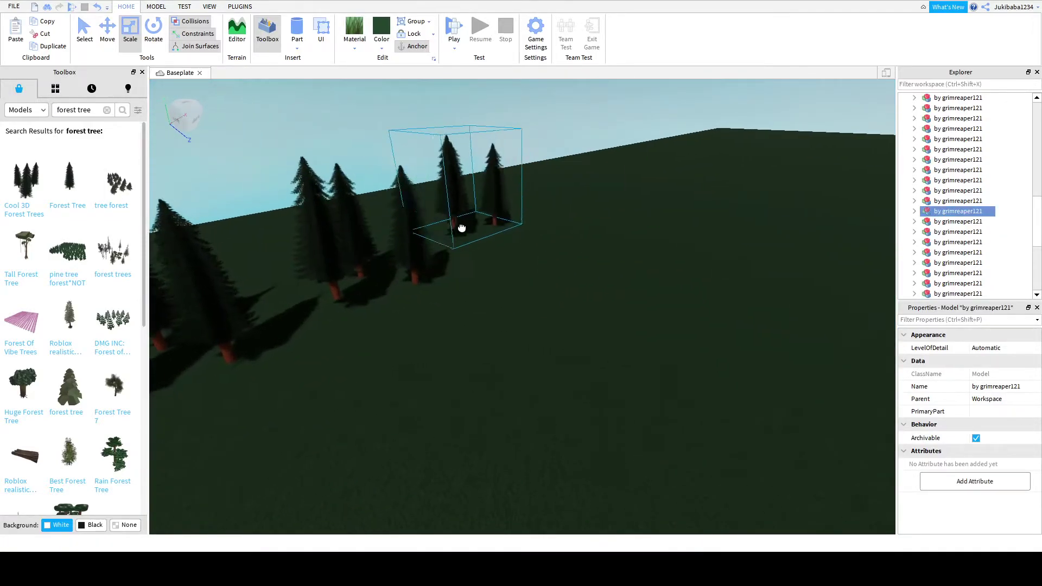
right_drag(493, 286, 601, 320)
scroll(600, 321, up, 5)
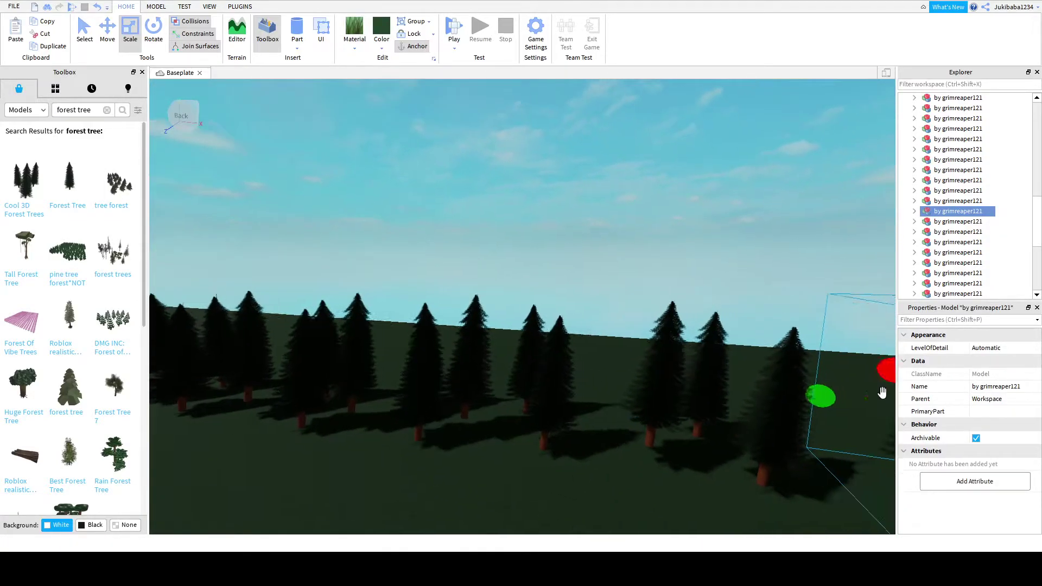
- Bring two more tree groups down from the floating stack and set them at the end of the adjoining-edge row
right_drag(667, 367, 512, 376)
click(499, 347)
key(f)
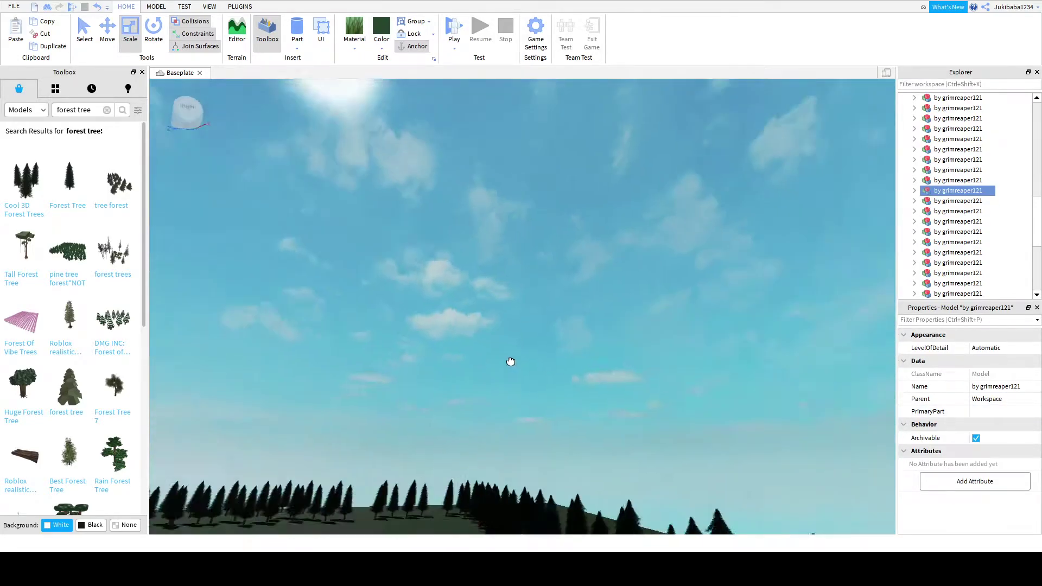
scroll(510, 438, down, 5)
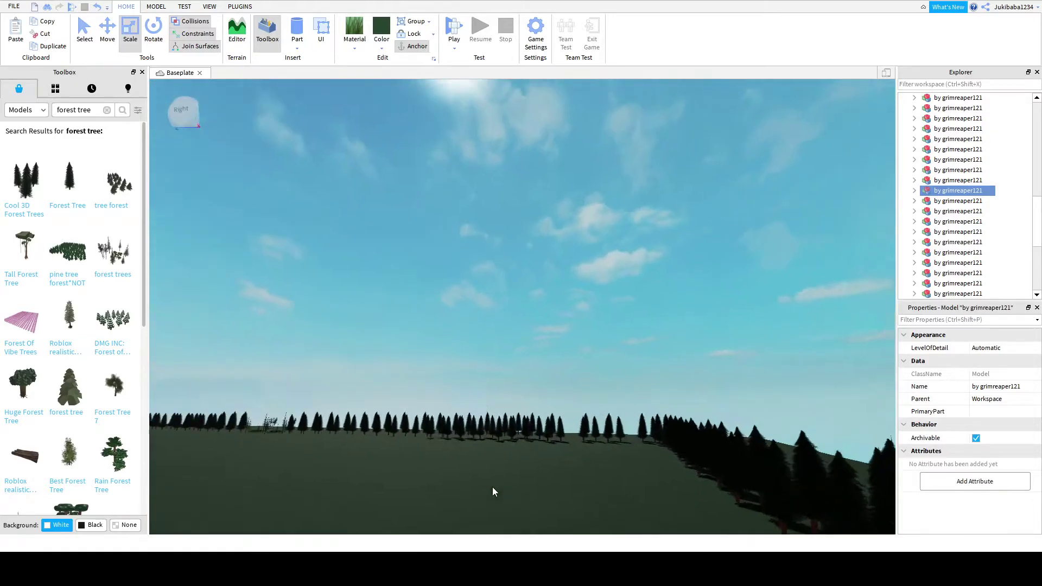
right_drag(493, 487, 247, 129)
key(f)
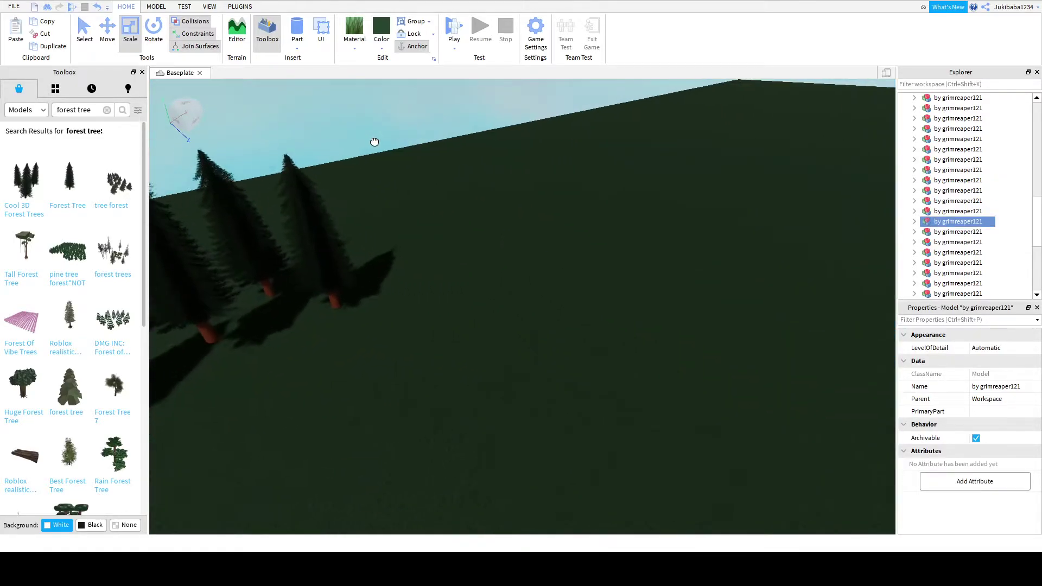
click(412, 259)
scroll(549, 397, down, 5)
- Take two further groups from the shrinking floating stack and line them up behind the last ground trees
right_drag(549, 396, 460, 277)
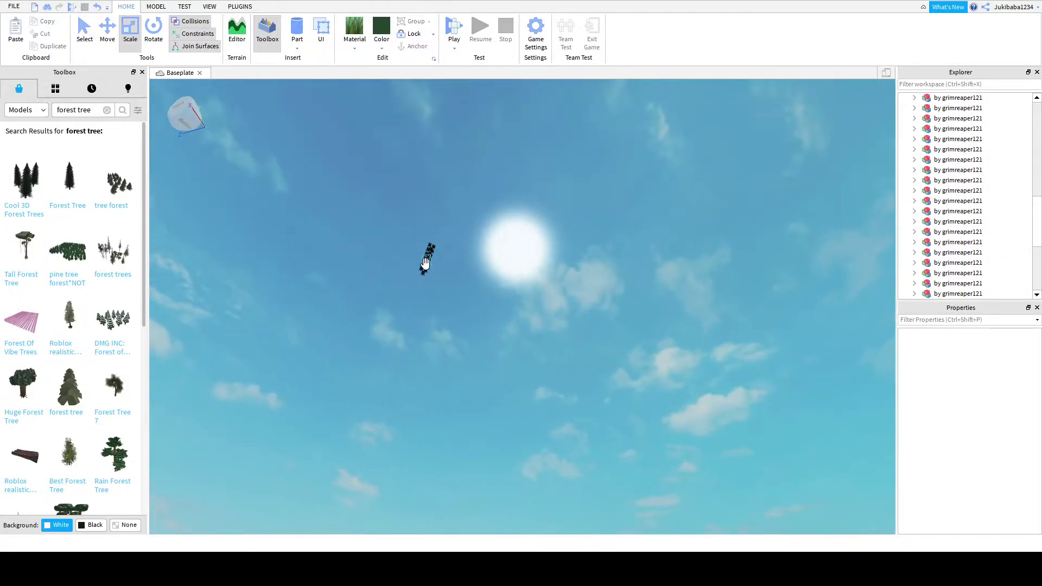
click(425, 263)
key(f)
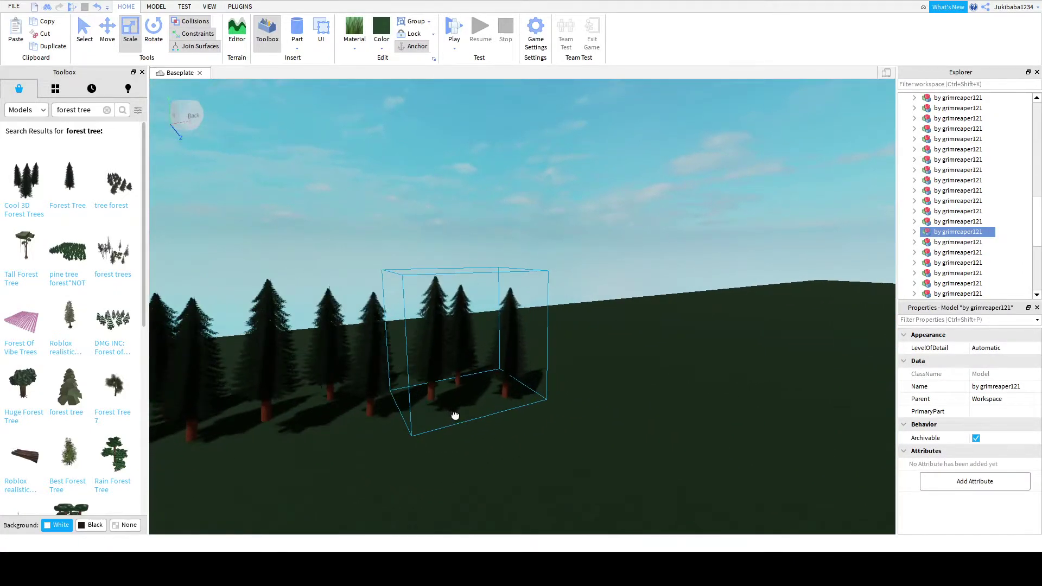
right_drag(463, 447, 304, 312)
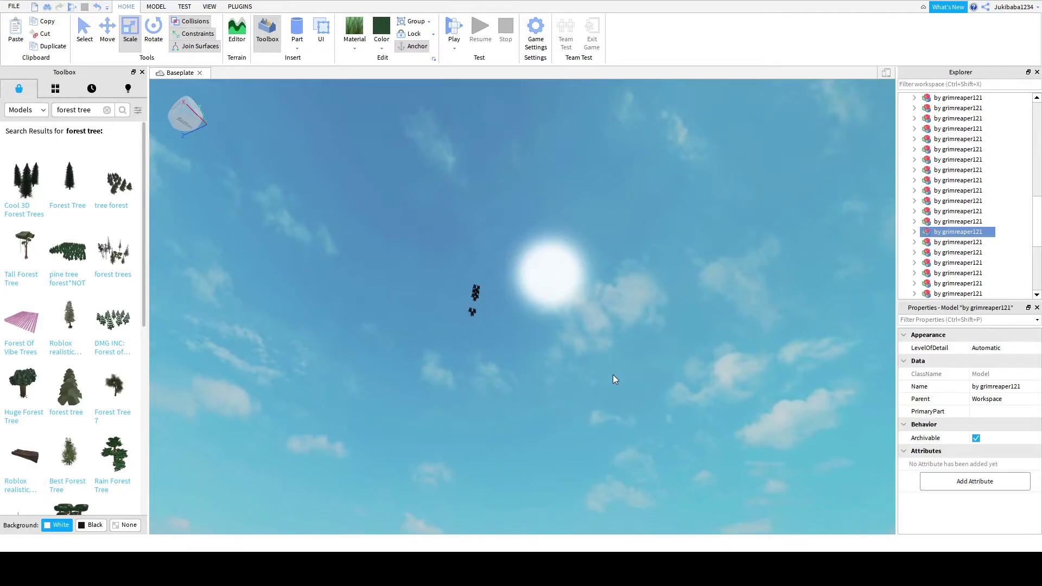
click(475, 296)
key(f)
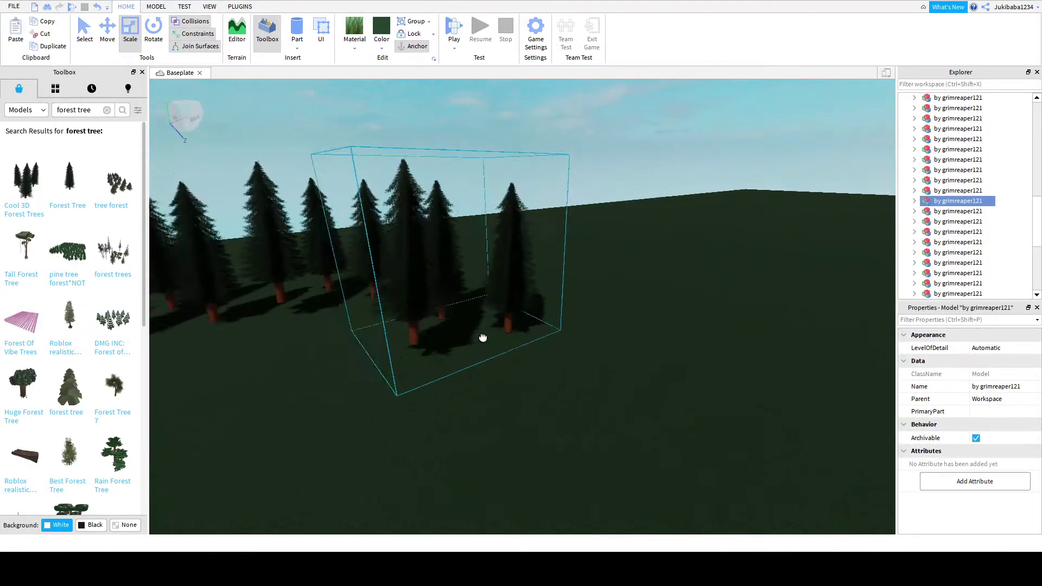
- Place the next floating tree groups on the ground and close them up against the row's last trees
right_drag(496, 290, 426, 293)
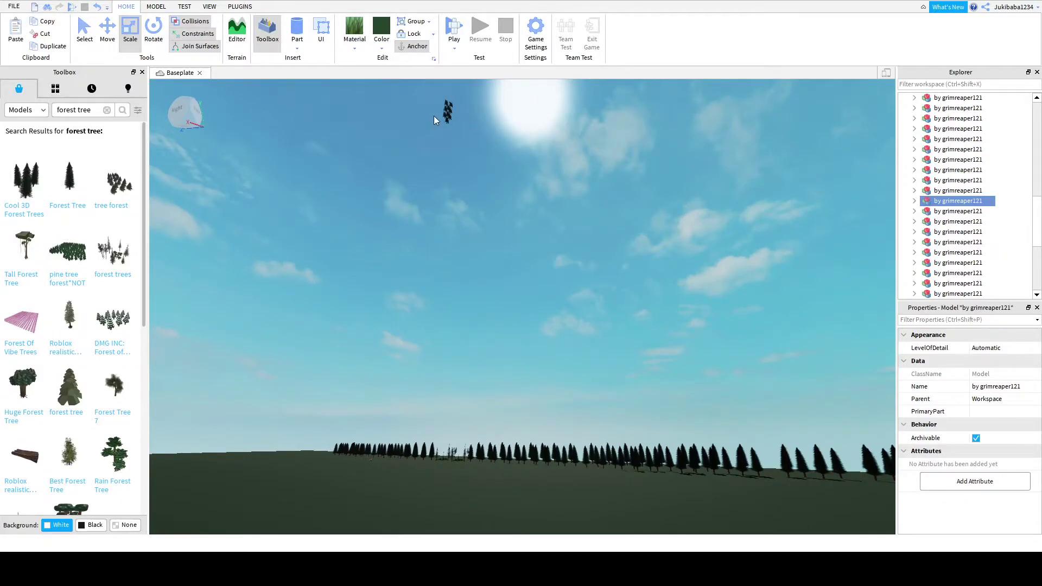
key(f)
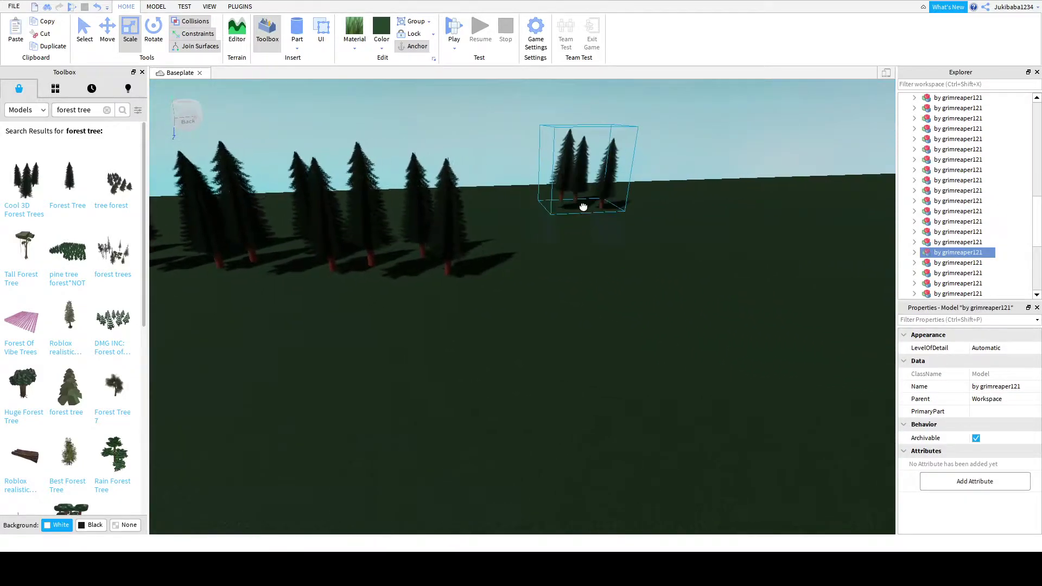
drag(549, 266, 443, 256)
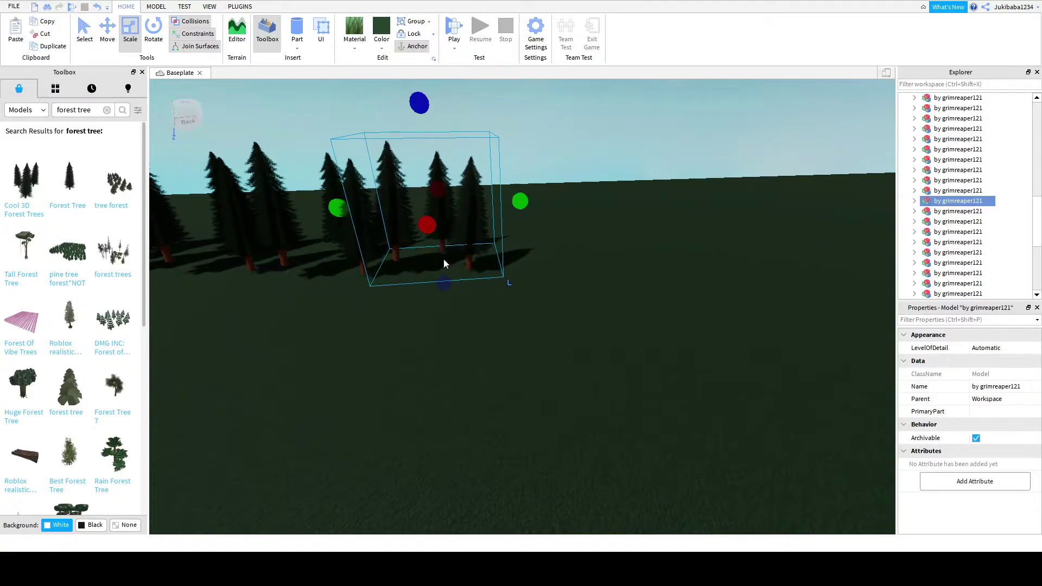
right_drag(444, 261, 403, 248)
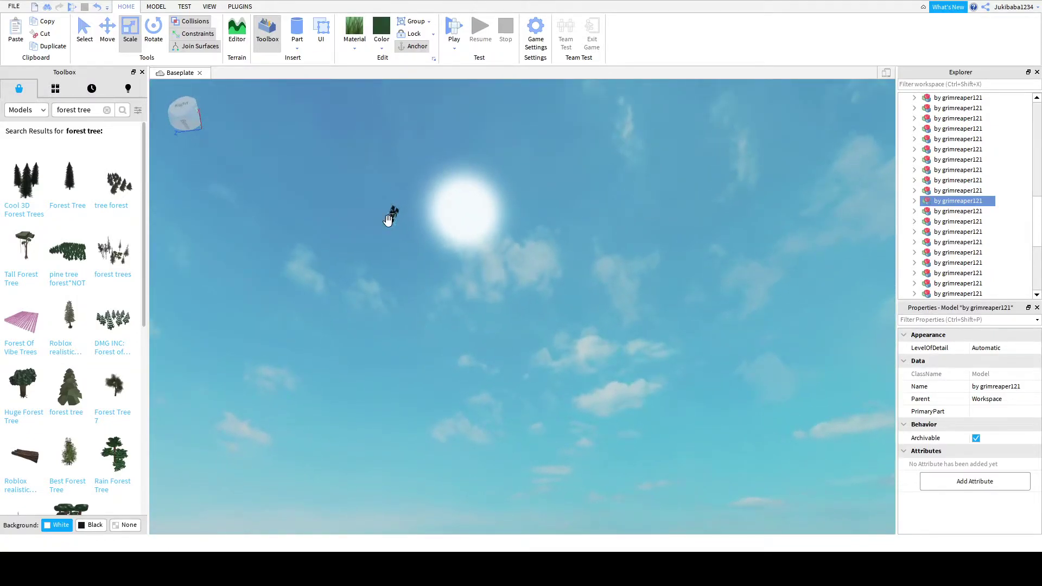
key(f)
drag(640, 396, 668, 502)
key(s)
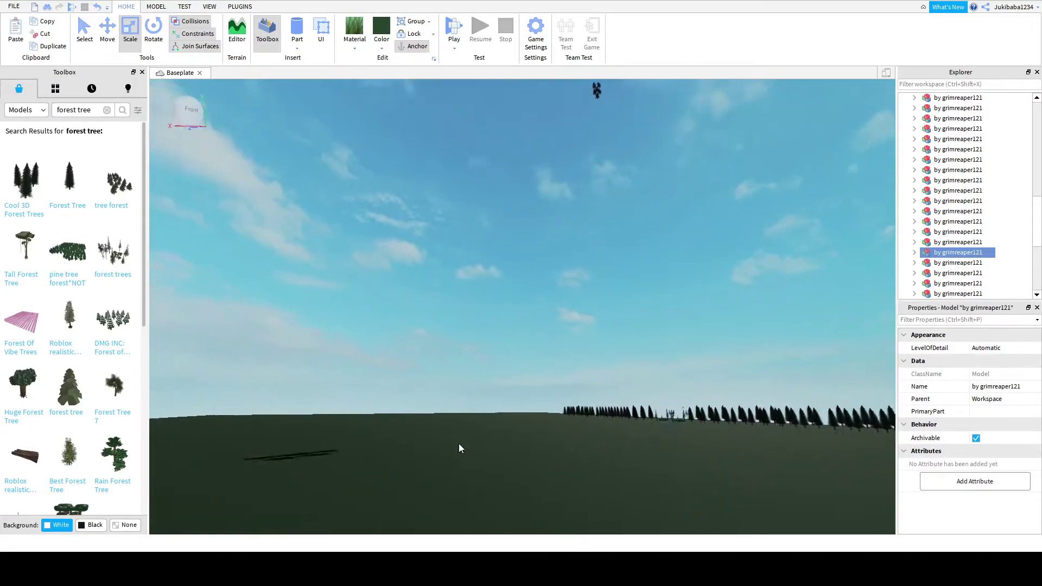
- Move the last remaining floating tree groups down to the end of the row
right_drag(463, 444, 661, 439)
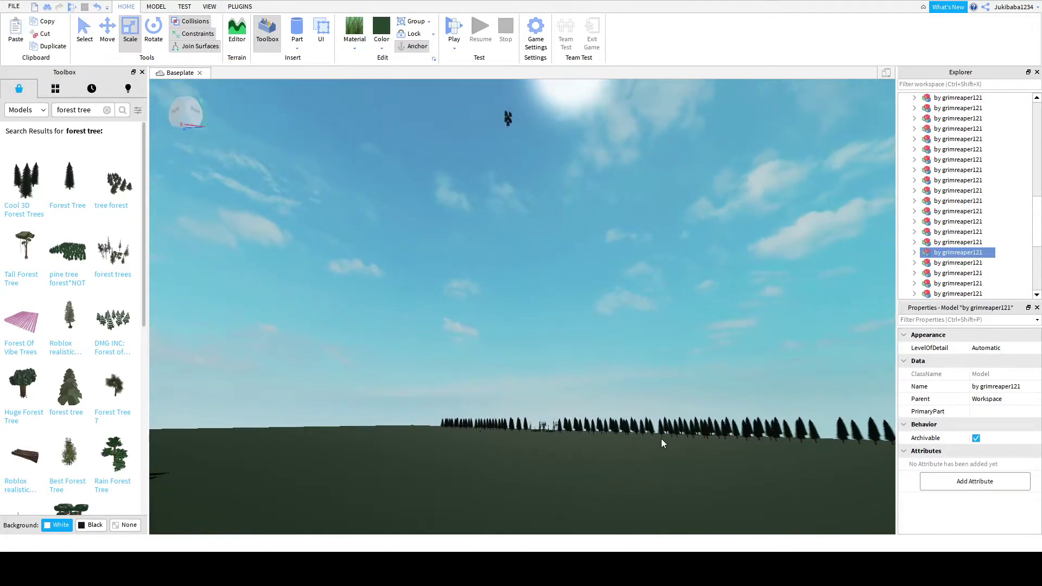
click(507, 120)
key(f)
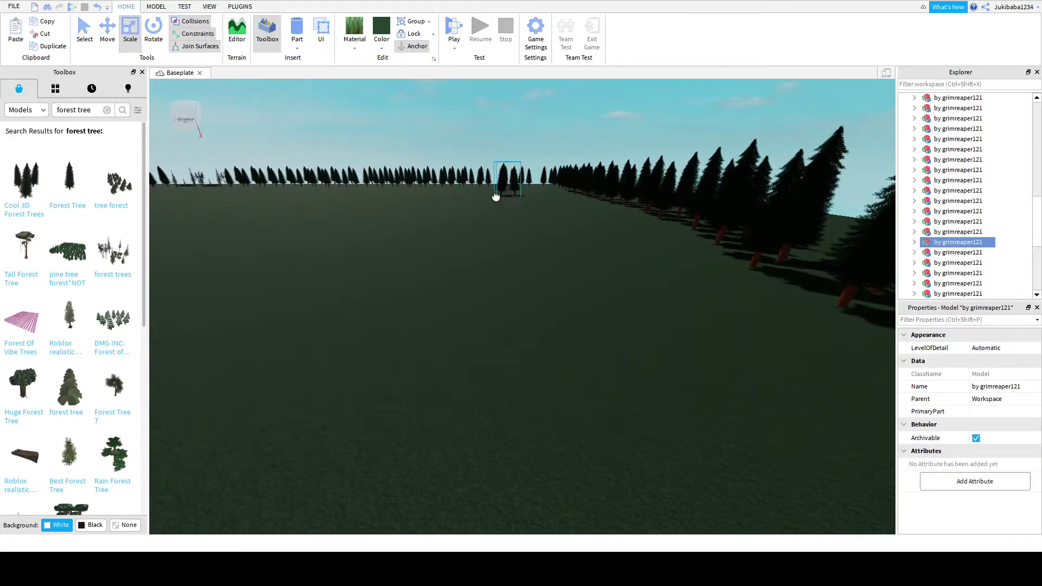
click(491, 240)
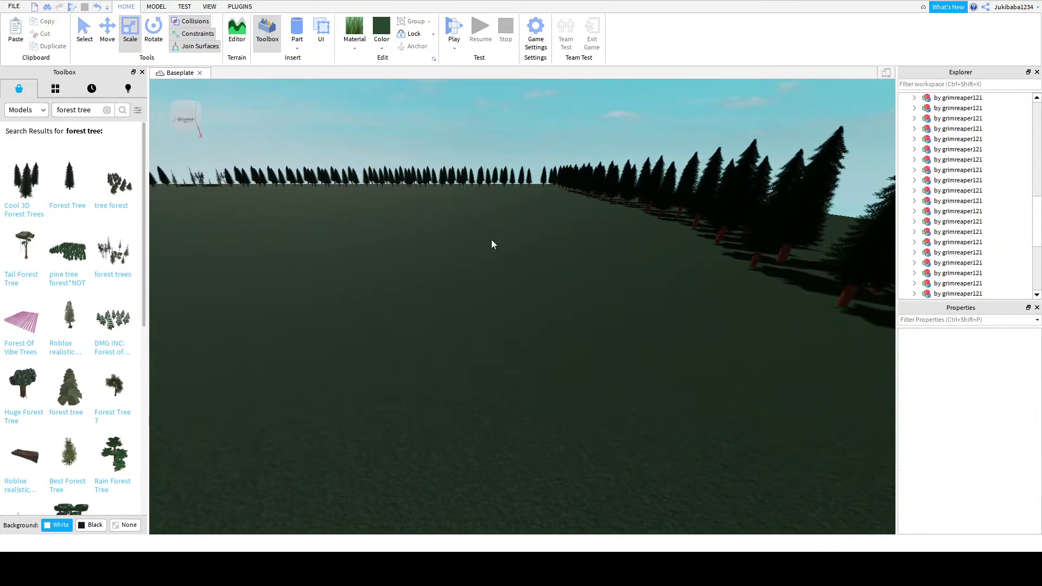
right_drag(491, 239, 525, 232)
key(ctrl+z)
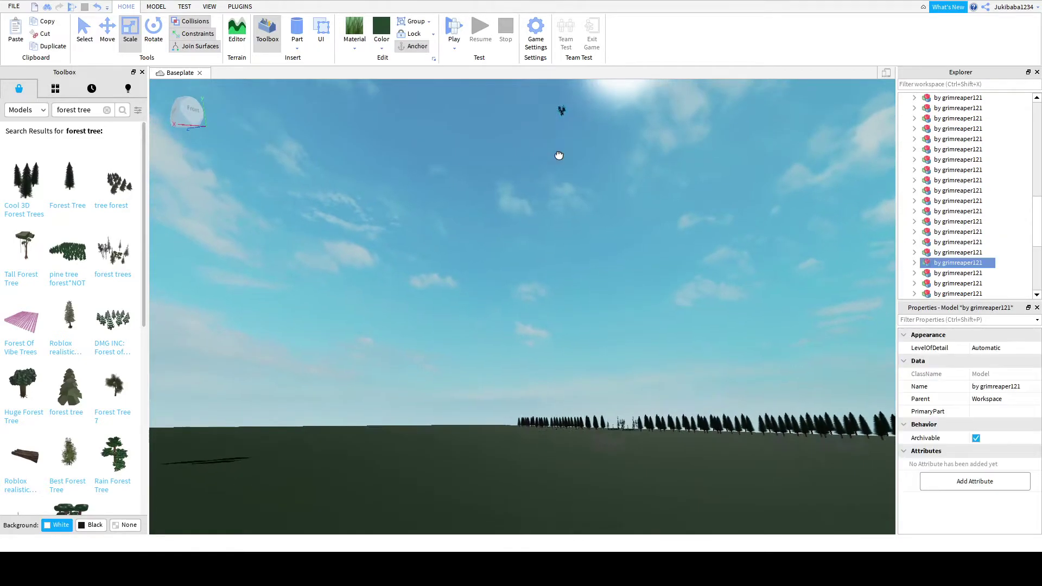
key(f)
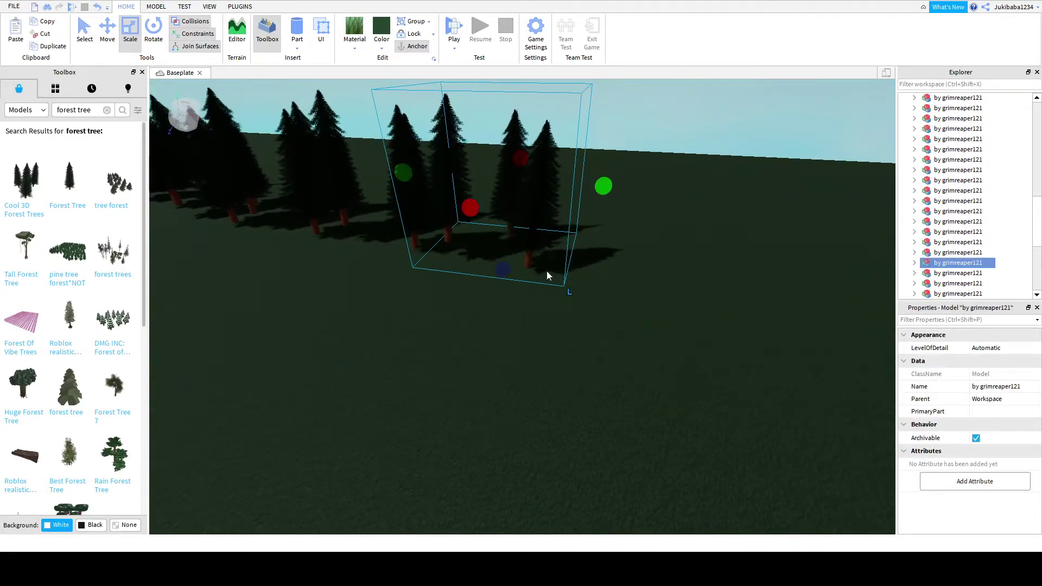
- Duplicate the row's end tree group repeatedly into a new floating stack and bring a copy down beside it
key(ctrl+d)
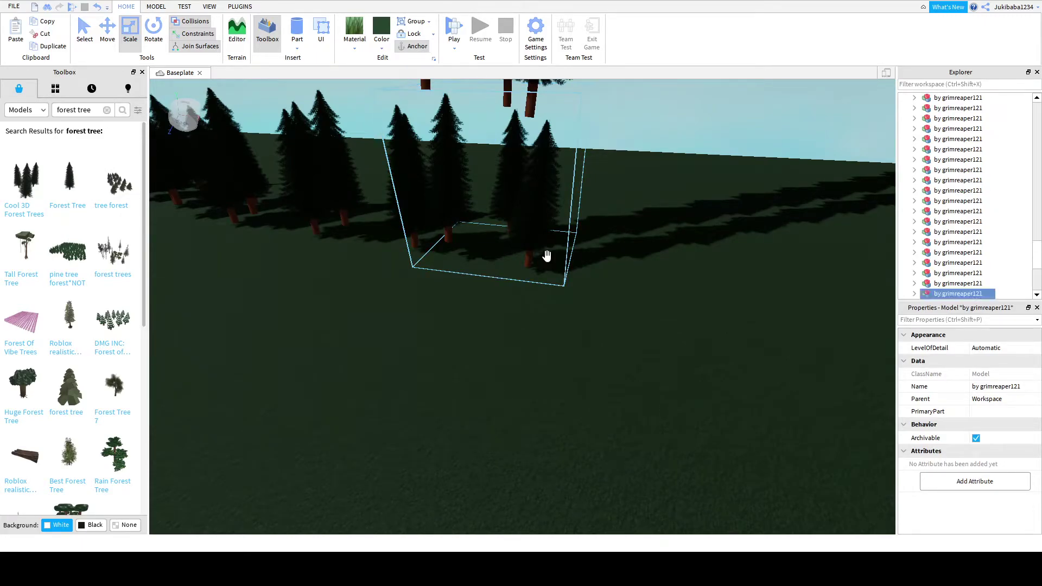
click(555, 288)
right_drag(556, 288, 486, 306)
click(572, 303)
right_drag(536, 212, 540, 217)
drag(539, 216, 347, 404)
right_drag(547, 451, 543, 416)
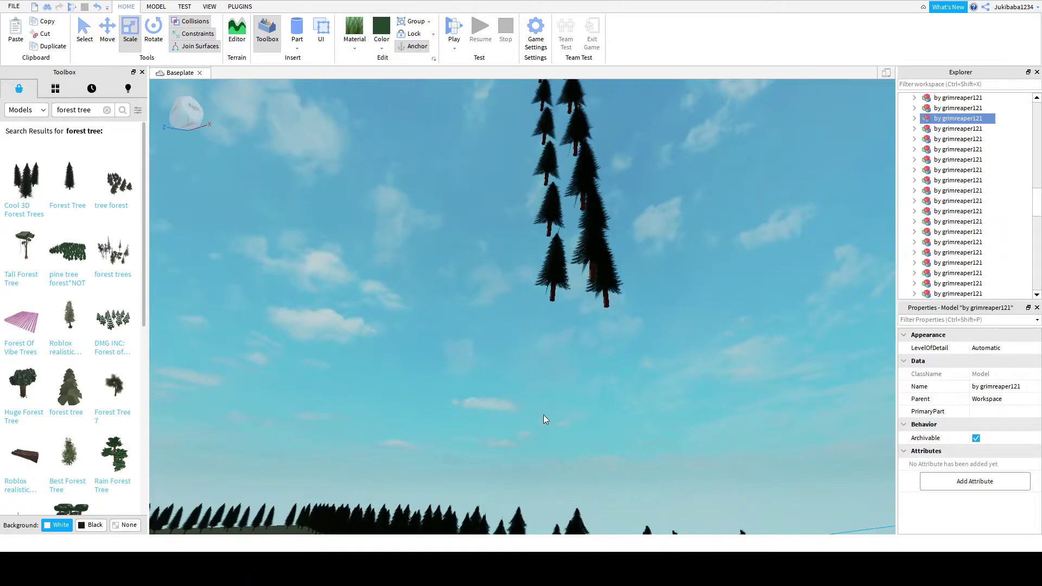
- Move the next copies from the new floating stack onto the ground at the end of the row
right_drag(598, 267, 598, 288)
drag(597, 288, 584, 401)
right_drag(584, 402, 476, 259)
click(623, 227)
right_drag(484, 200, 537, 256)
click(547, 365)
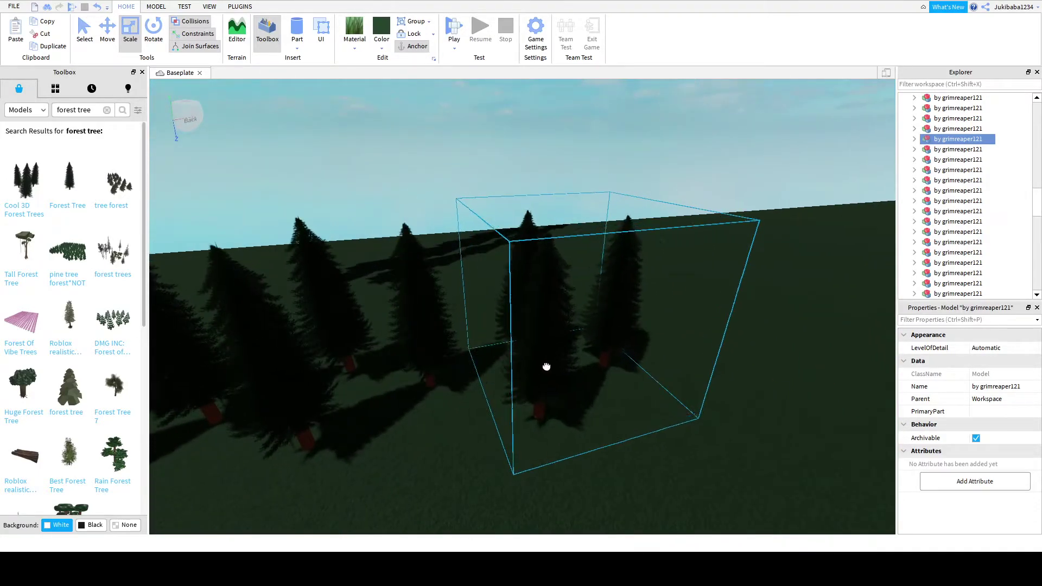
click(508, 360)
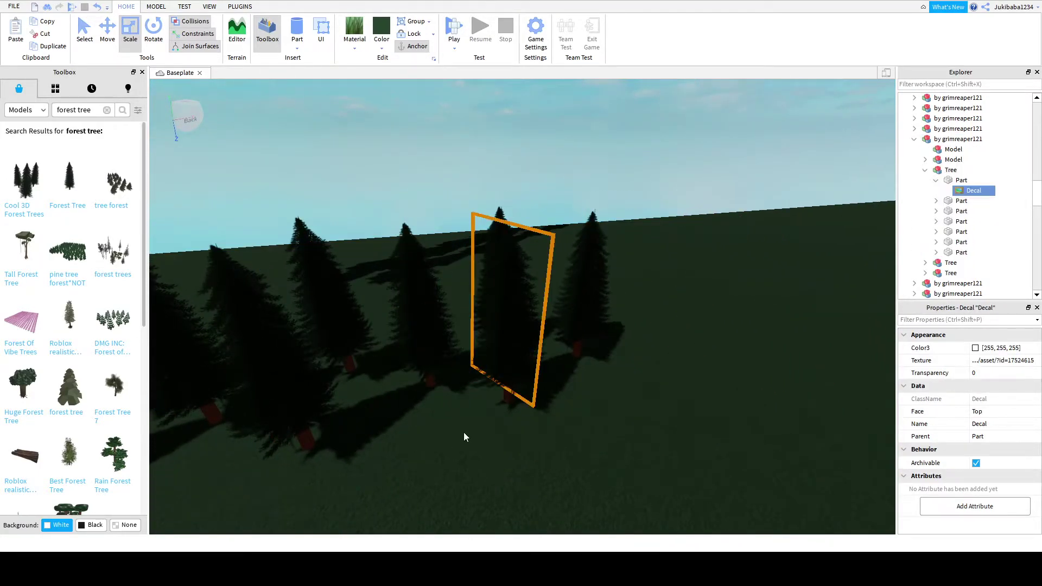
click(716, 415)
click(947, 184)
click(936, 180)
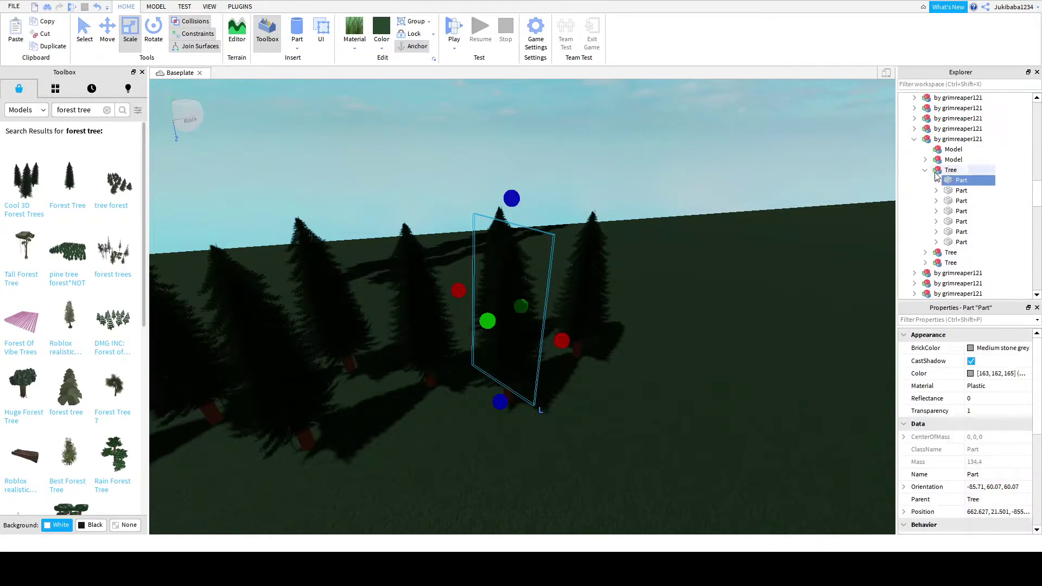
click(947, 170)
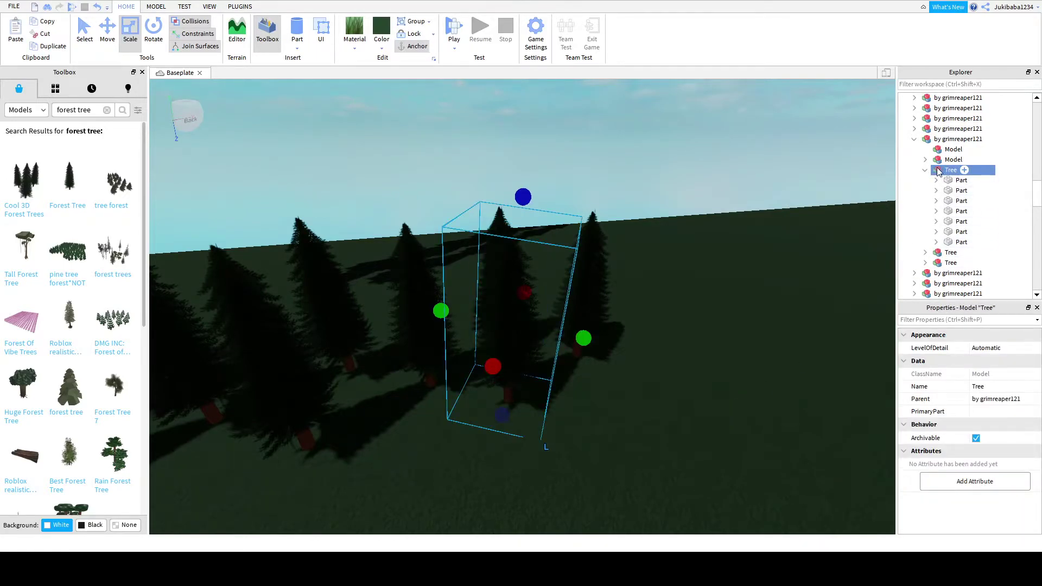
click(829, 266)
- Place another tree group from the new stack at the row's end and collapse the expanded group in the hierarchy
right_drag(829, 266, 667, 279)
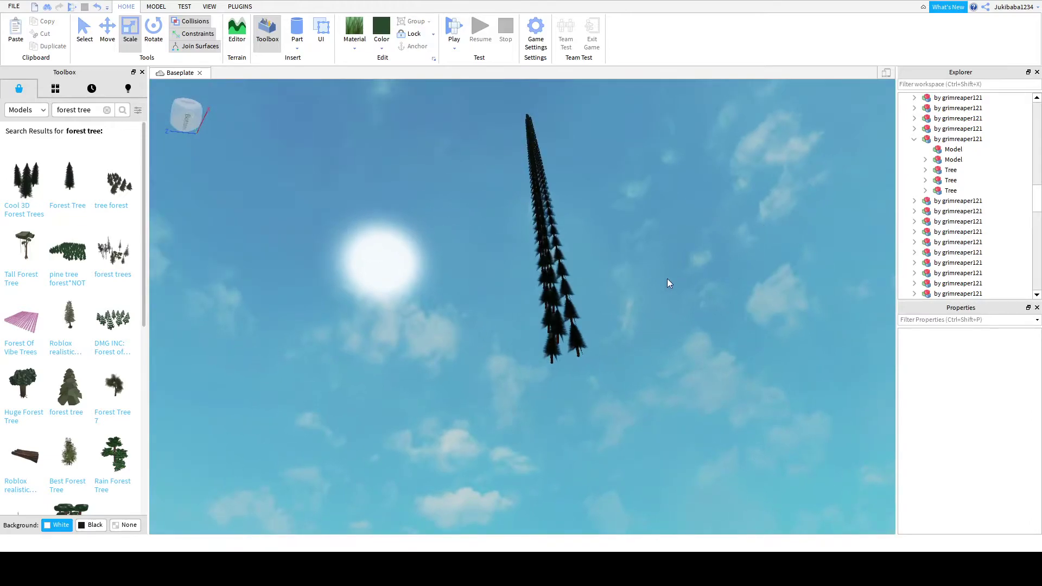
click(573, 339)
key(f)
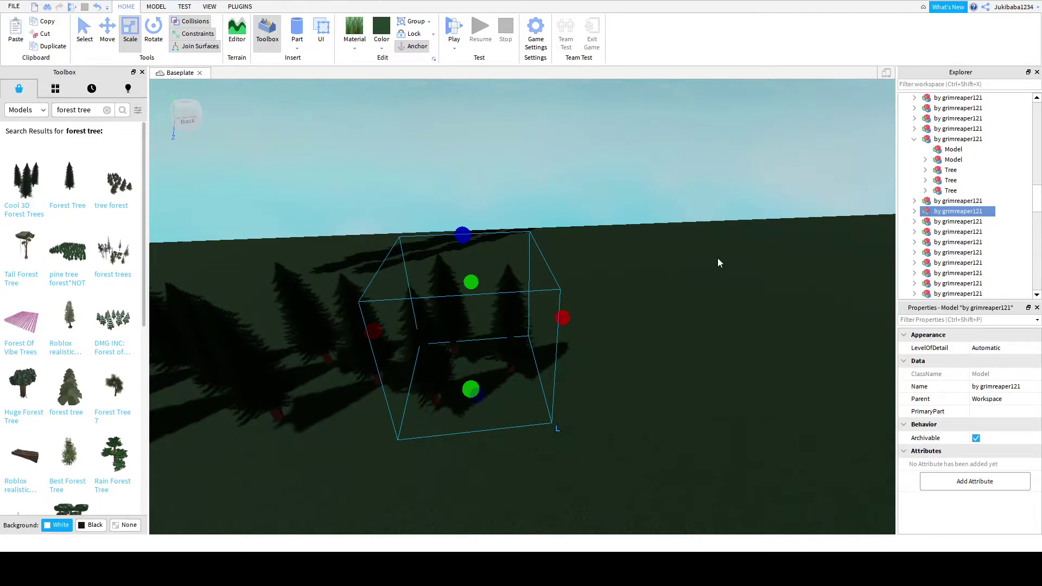
click(926, 142)
click(807, 302)
- Bring the lowest tree group of the new stack down to the ground beyond the row's last trees
right_drag(807, 303, 786, 313)
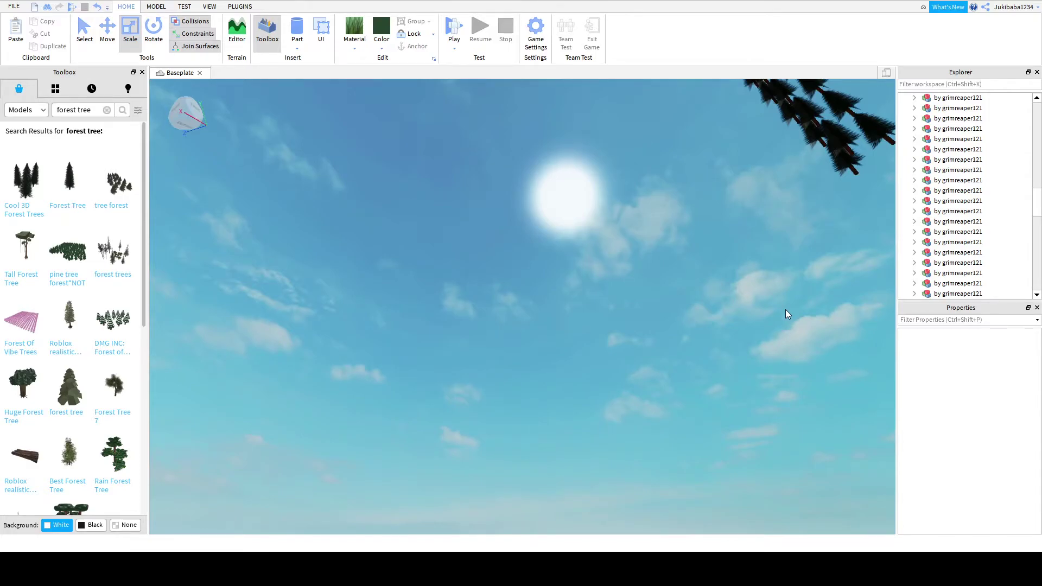
right_drag(786, 310, 740, 381)
click(740, 382)
scroll(751, 407, up, 3)
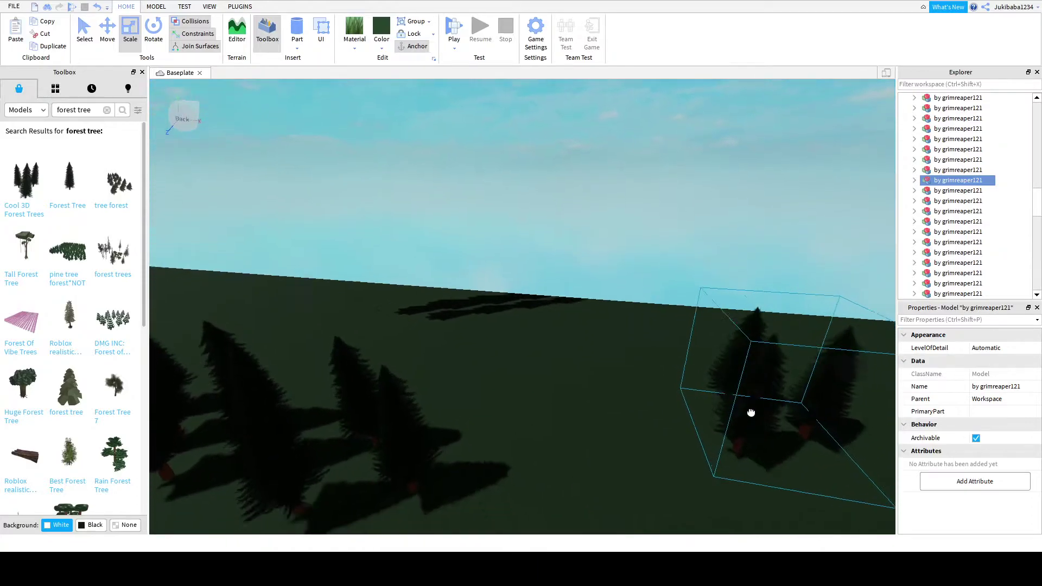
scroll(751, 412, down, 3)
- Add two more tree groups from the new stack to the row, each directly following the previous one
right_drag(670, 409, 615, 389)
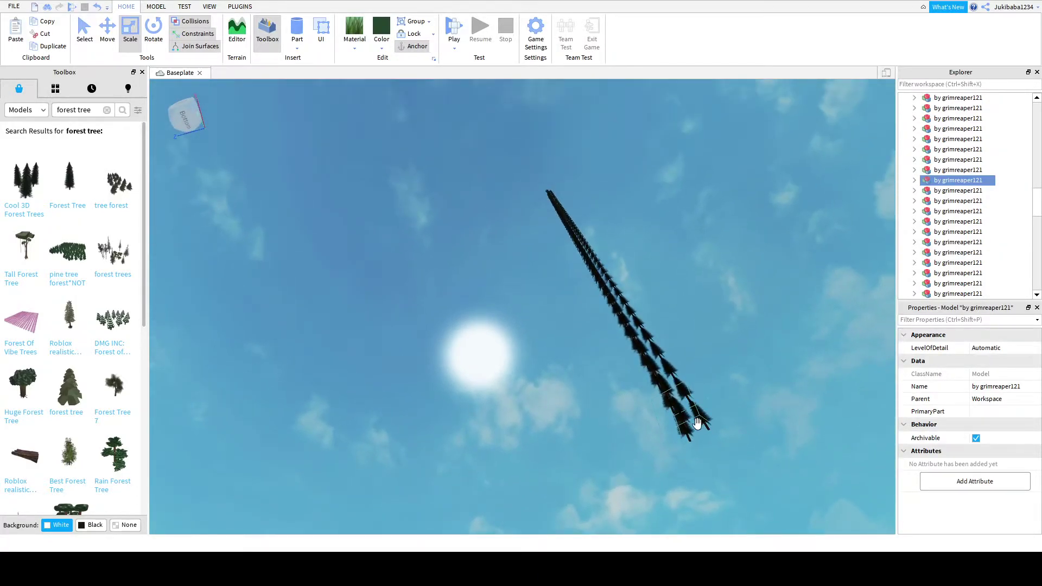
right_drag(697, 423, 525, 443)
click(660, 437)
drag(525, 443, 491, 445)
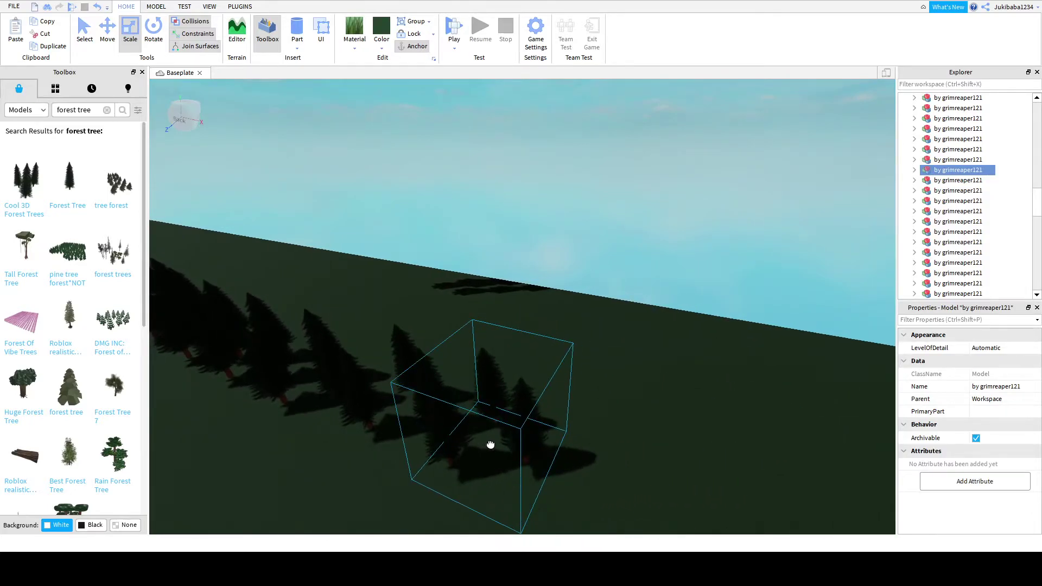
right_drag(584, 392, 676, 389)
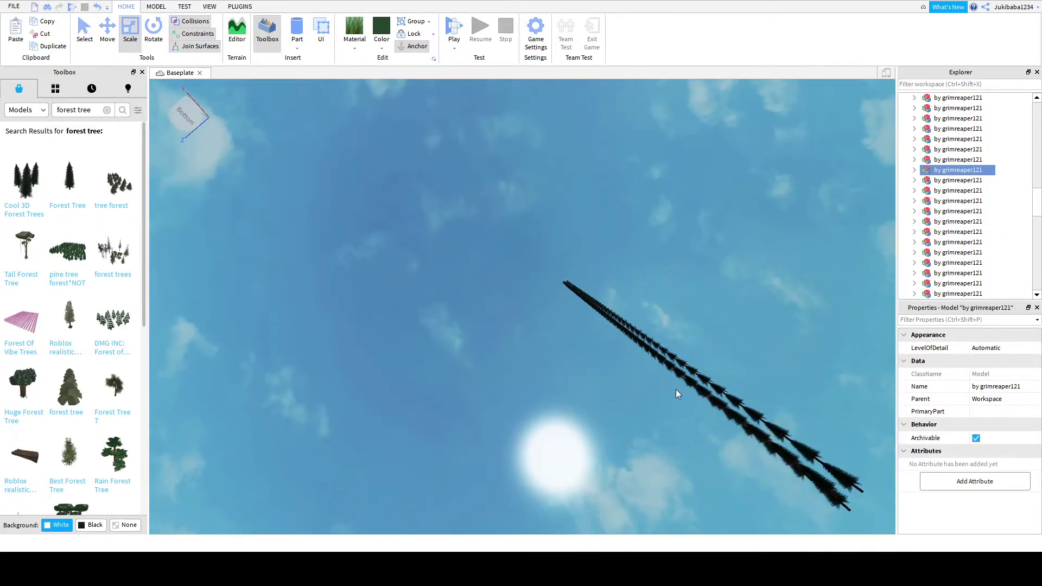
click(825, 493)
right_drag(826, 492, 824, 488)
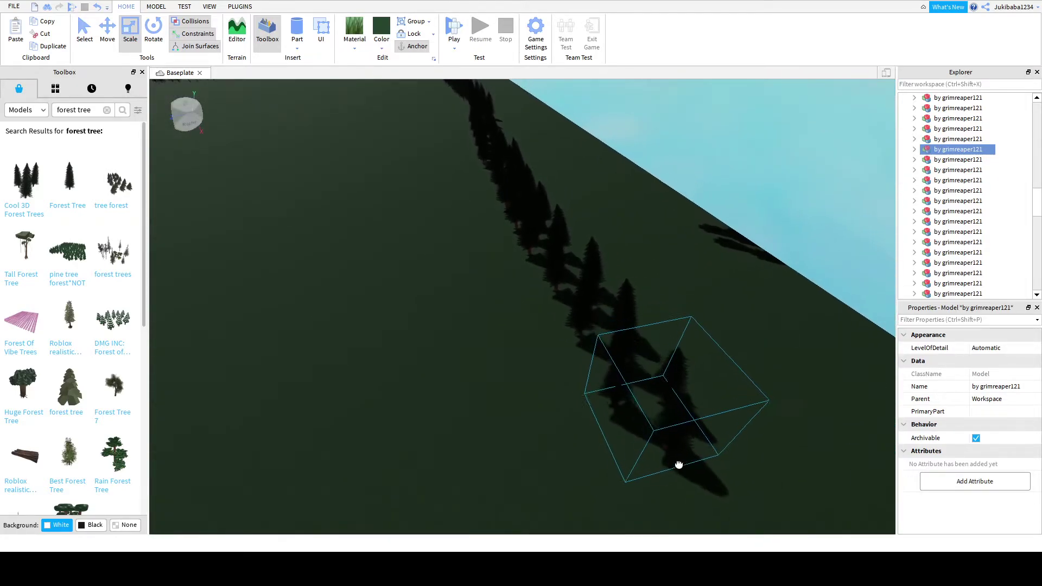
click(679, 464)
- Extend the row along the baseplate edge with the next tree groups from the bottom of the new stack
right_drag(681, 429, 706, 397)
click(760, 421)
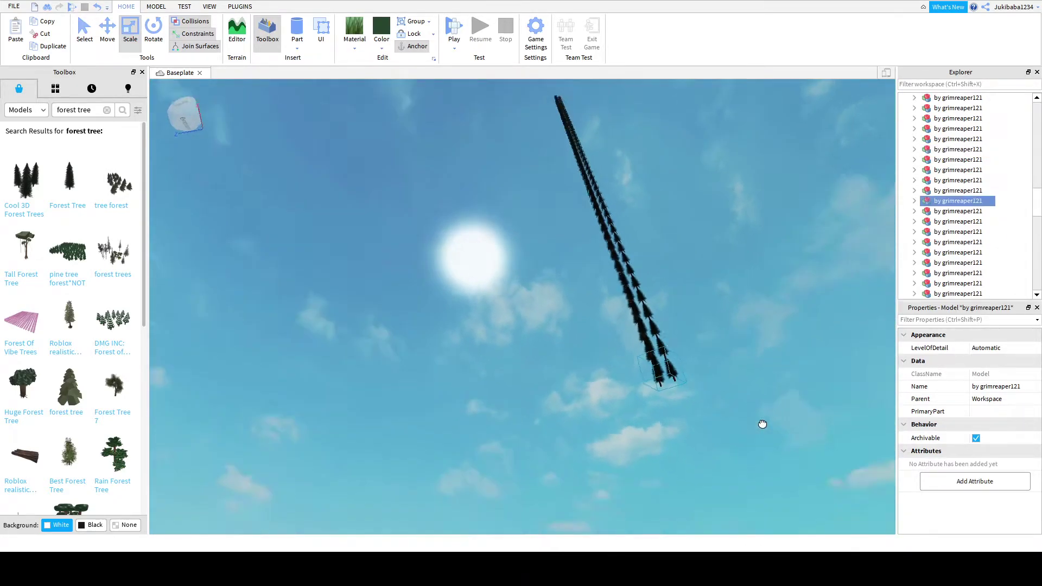
right_drag(761, 421, 636, 333)
right_drag(745, 359, 691, 456)
click(798, 413)
drag(691, 456, 627, 404)
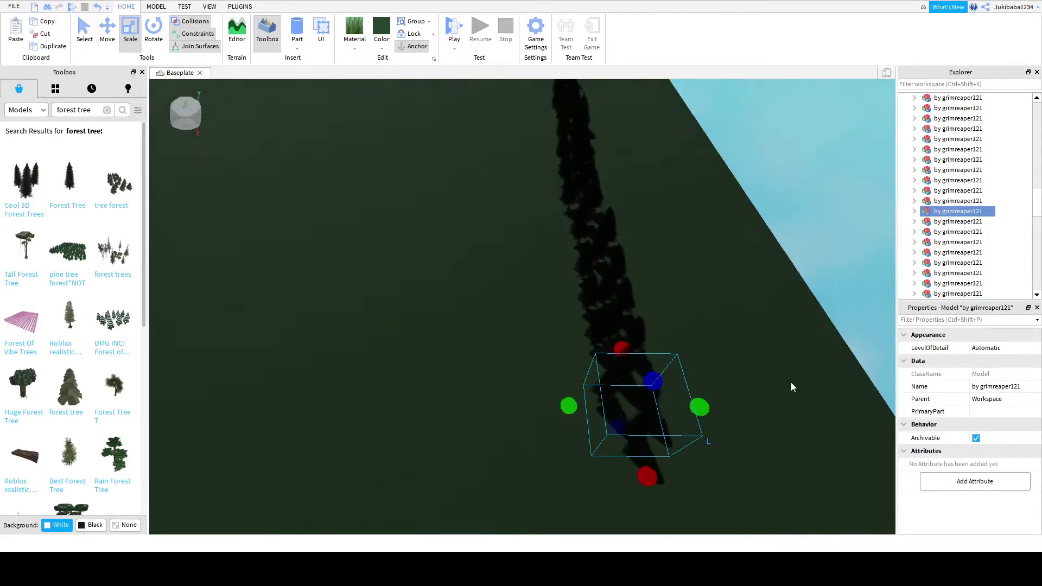
- Bring two more tree groups down from the floating stack and set them one after another at the row's end
right_drag(791, 385, 792, 385)
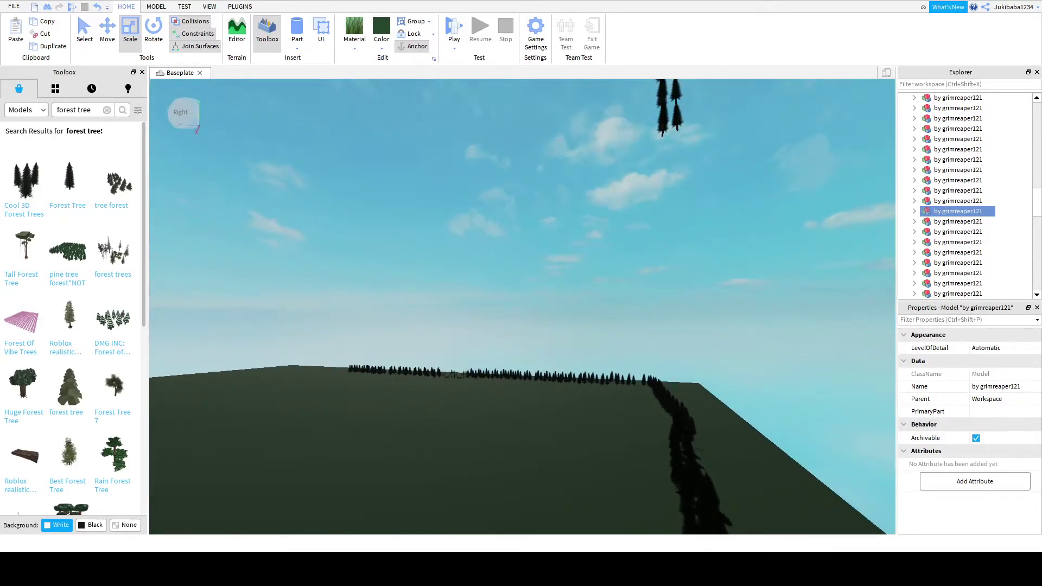
right_drag(579, 275, 568, 297)
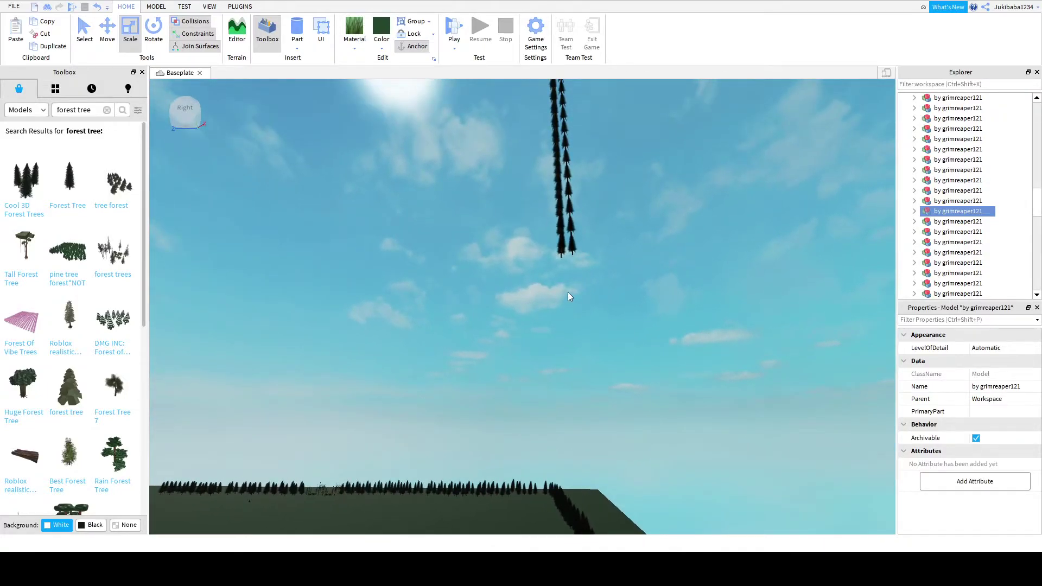
click(565, 242)
key(f)
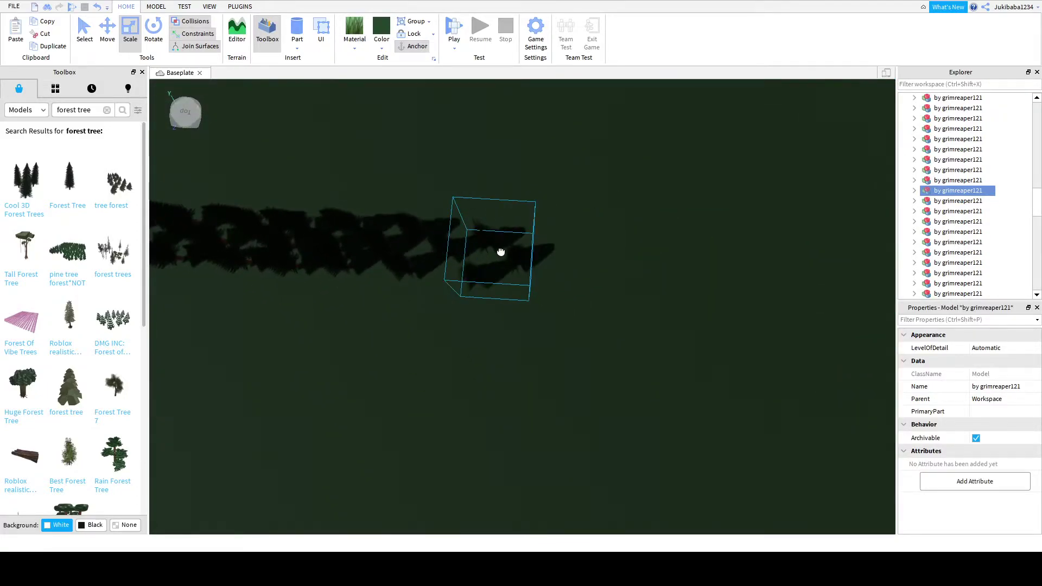
right_drag(519, 304, 519, 304)
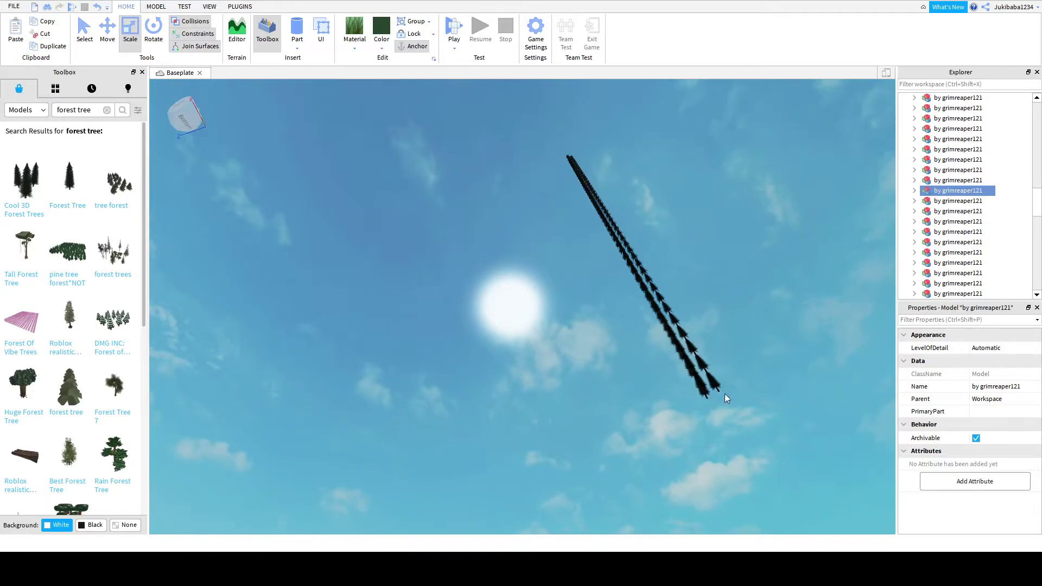
click(710, 399)
key(f)
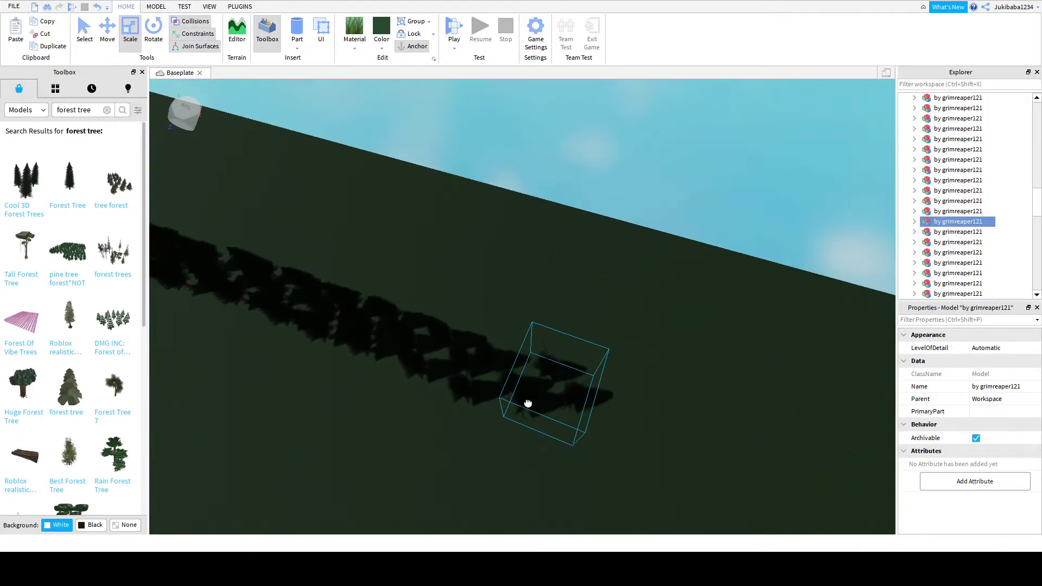
- Place the stack's next lowest tree group past the row's last trees and nudge it closer to them
right_drag(528, 403, 549, 396)
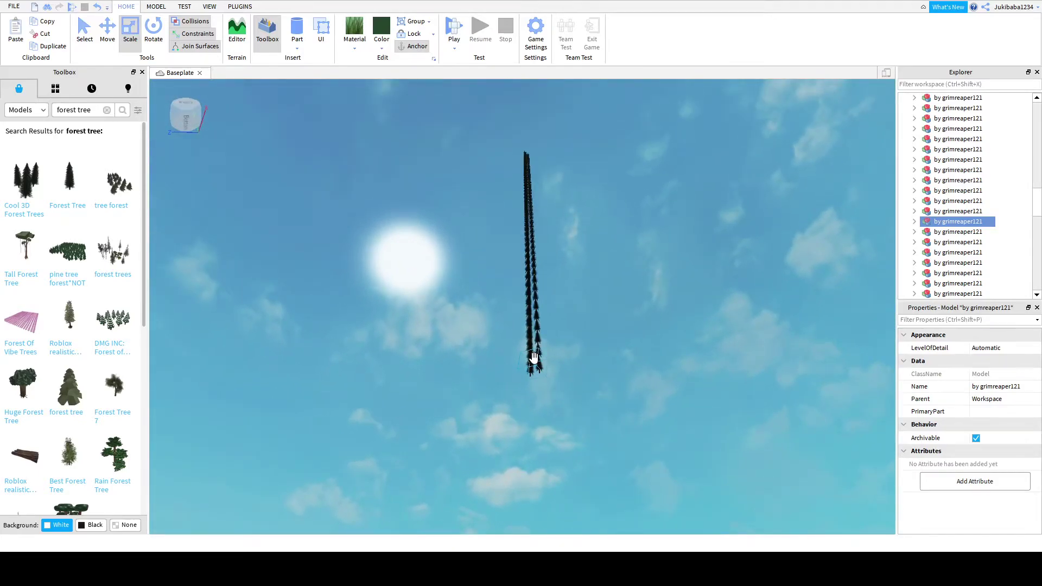
click(534, 357)
key(f)
right_drag(568, 421, 554, 319)
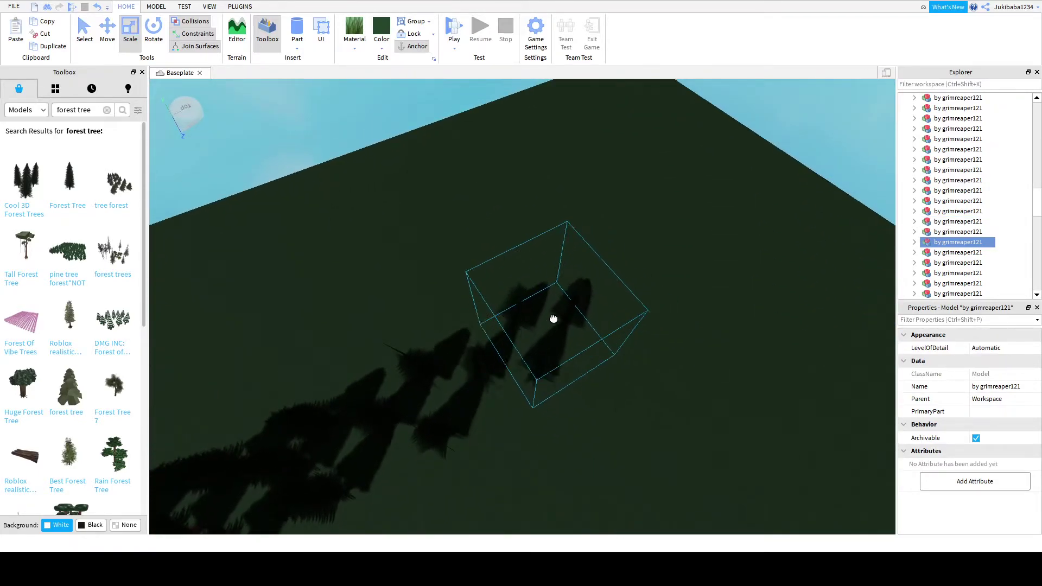
mouse_move(553, 319)
middle_down()
mouse_move(598, 284)
mouse_move(545, 327)
middle_up()
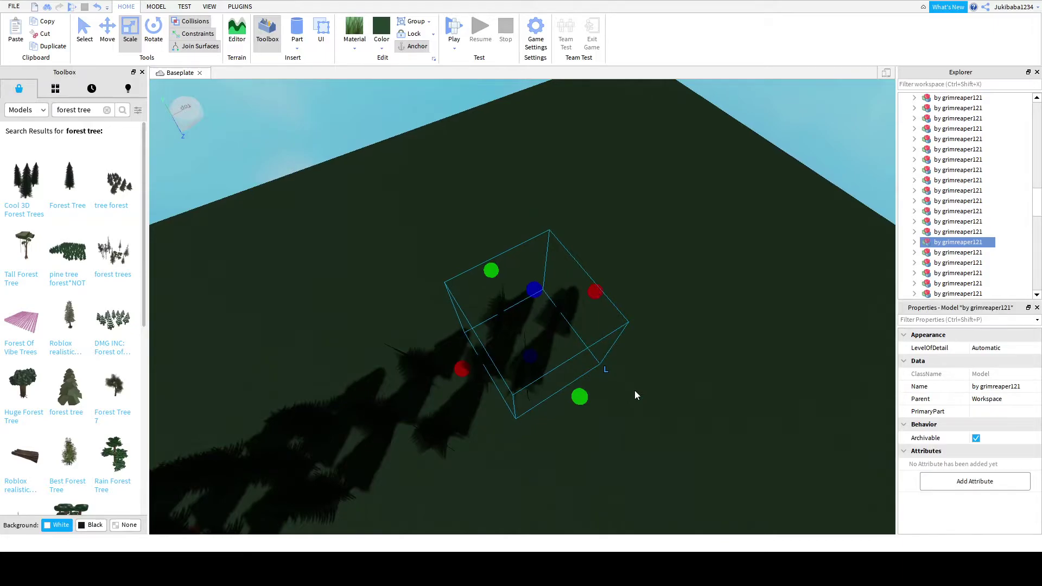
- Lower another tree group from the stack and move it in against the end of the row
right_drag(635, 395, 632, 387)
key(f)
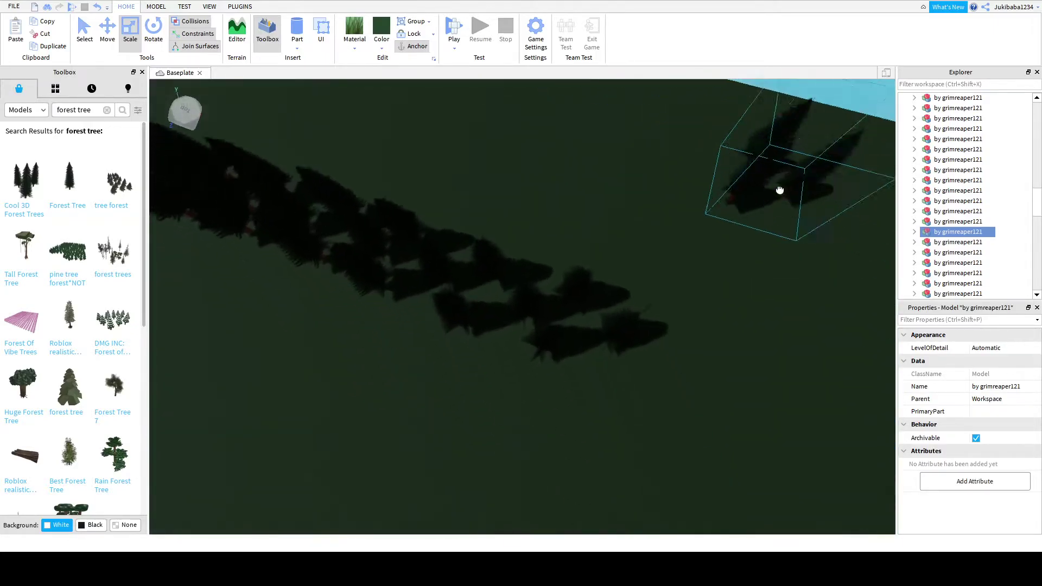
drag(779, 187, 632, 278)
right_drag(767, 429, 756, 412)
click(698, 351)
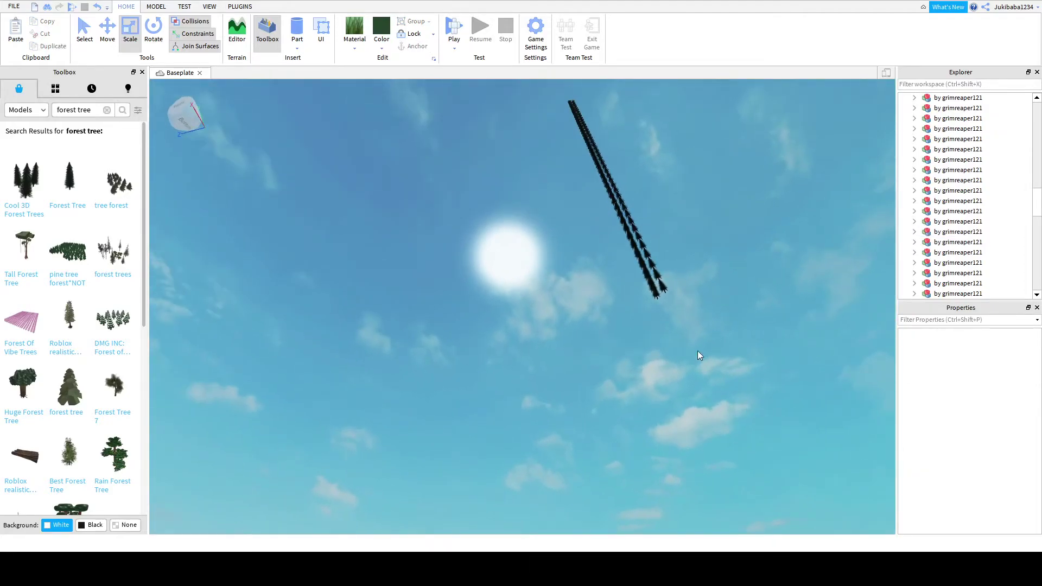
- Set the next stacked tree group on the baseplate ahead of the row and shift it back to close the gap
click(655, 290)
key(f)
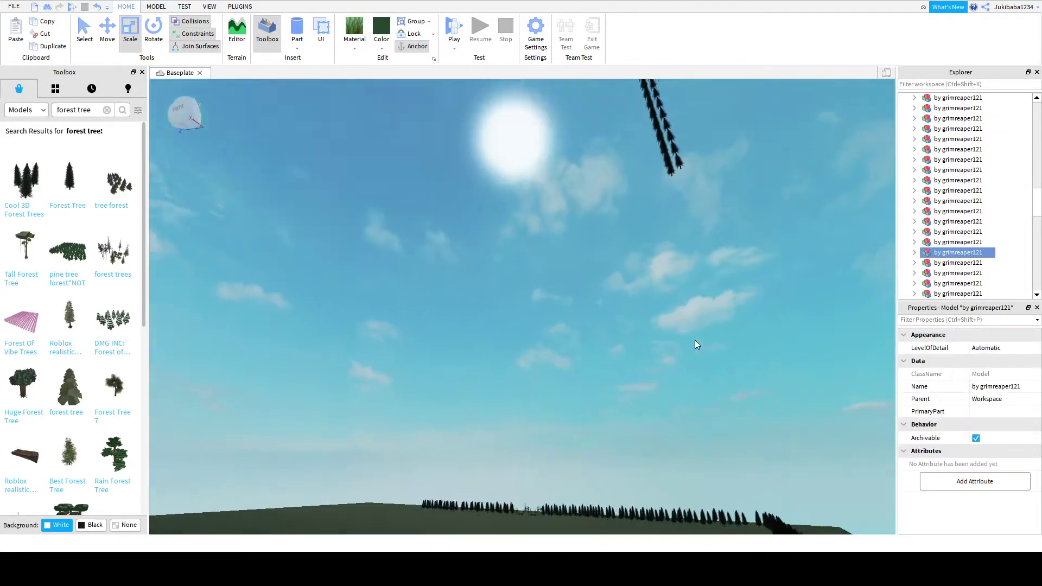
mouse_move(695, 340)
right_down()
mouse_move(705, 348)
mouse_move(699, 341)
right_up()
click(708, 356)
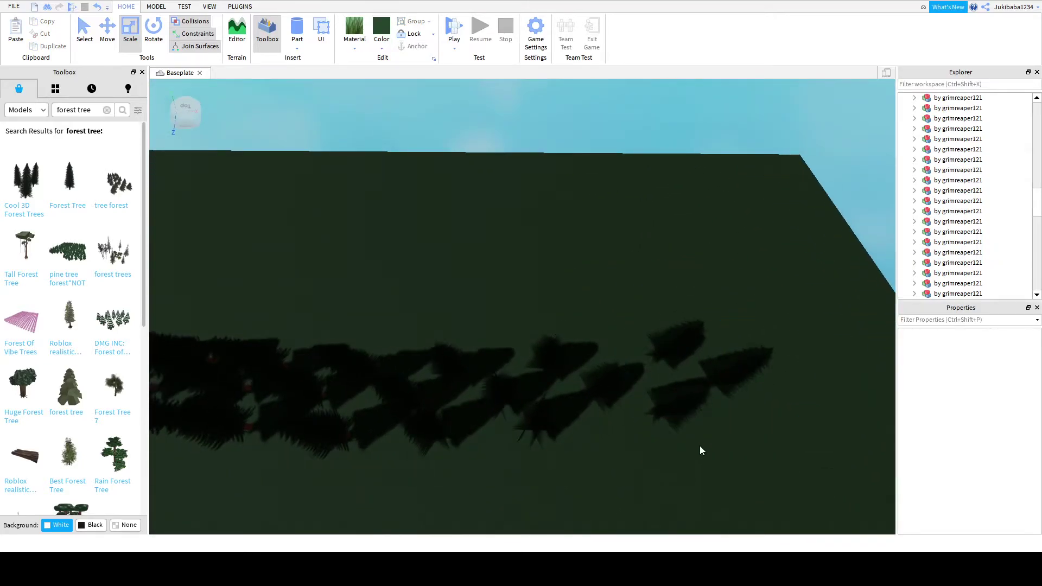
drag(706, 398, 619, 419)
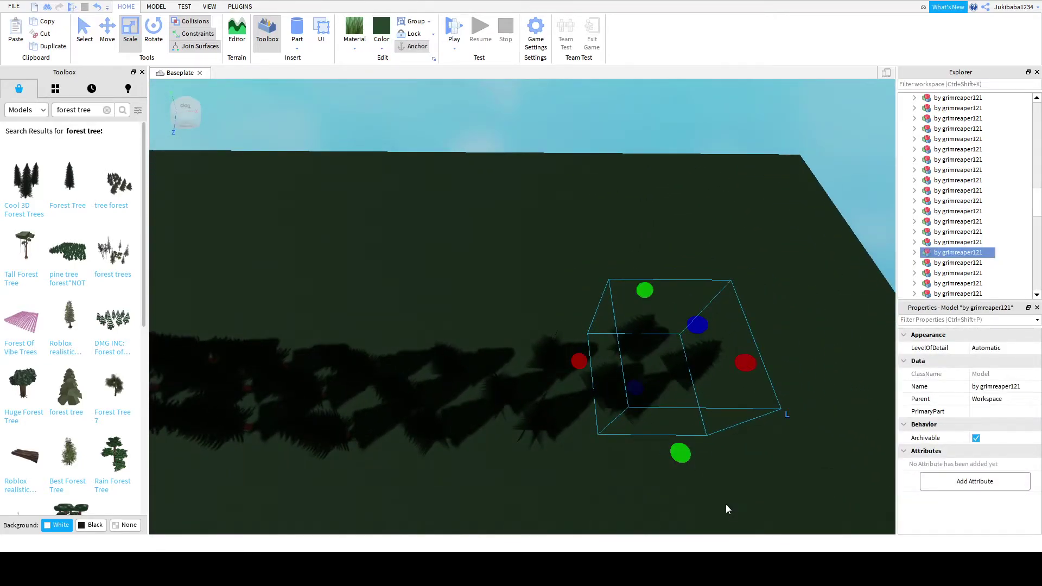
click(651, 516)
- Continue the row with two more tree groups taken from the bottom of the floating stack
right_drag(609, 521, 592, 523)
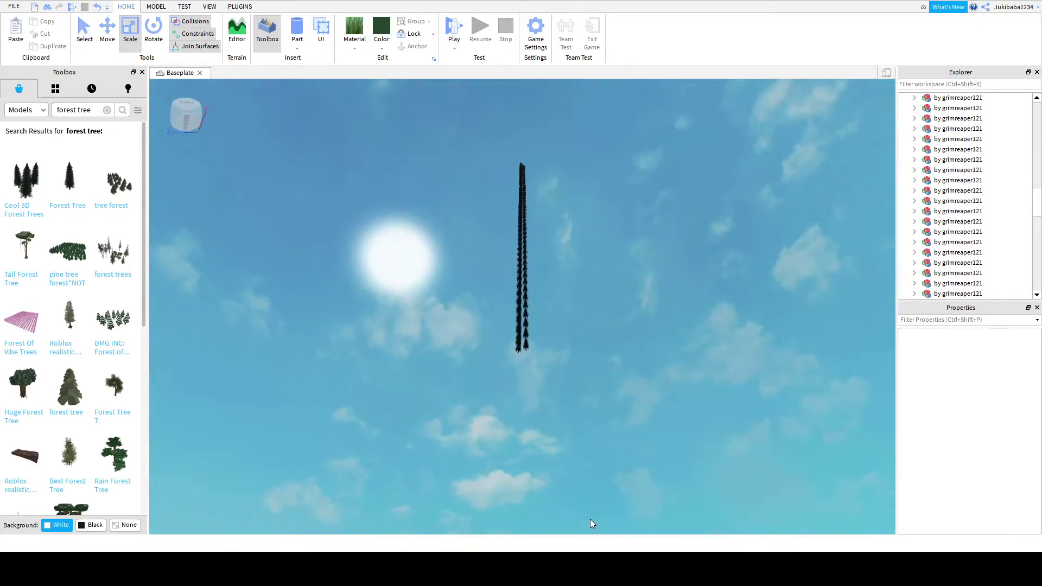
click(527, 346)
right_drag(528, 347, 484, 254)
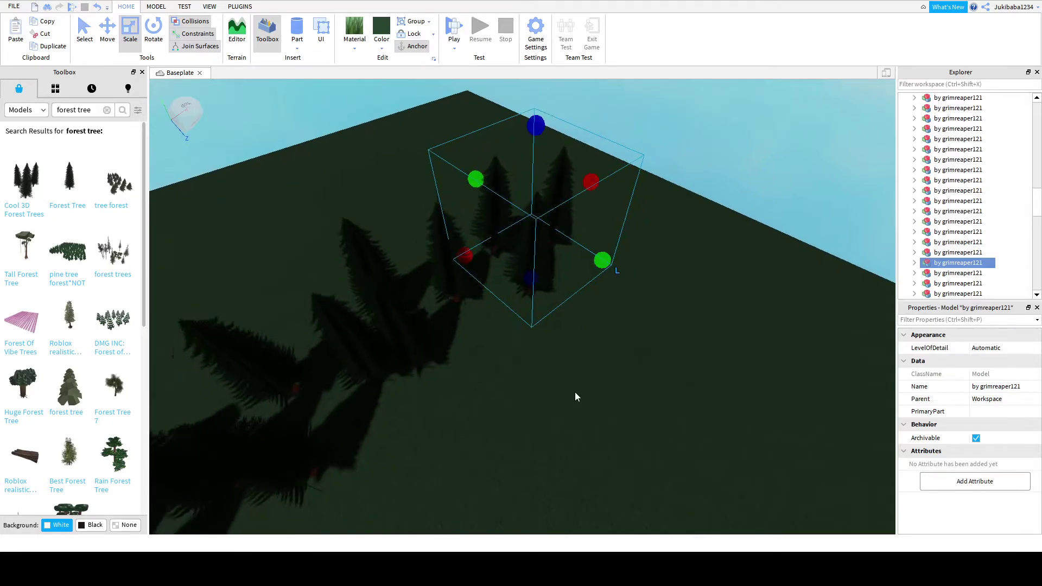
right_drag(575, 392, 631, 346)
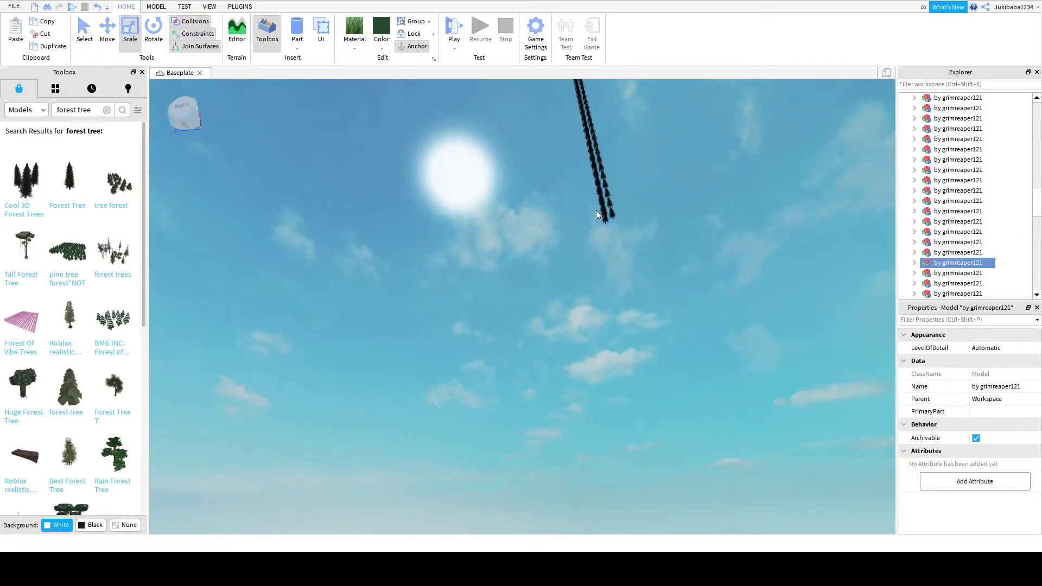
right_drag(607, 222, 426, 274)
drag(427, 274, 451, 269)
- Take the next tree group from the stack and stand it on the ground beside the row's last trees
right_drag(568, 389, 566, 391)
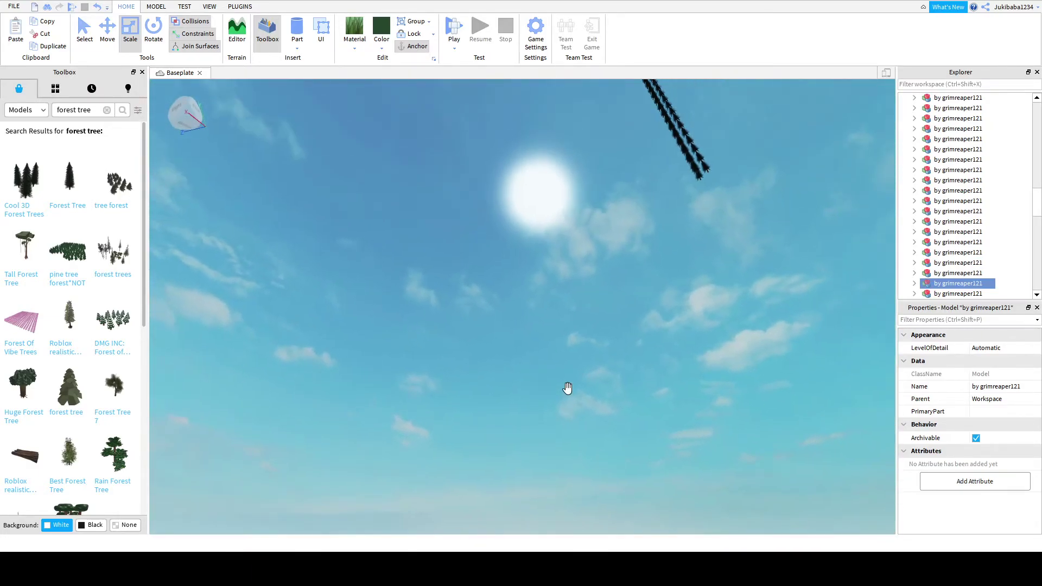
click(699, 171)
right_drag(699, 171, 701, 172)
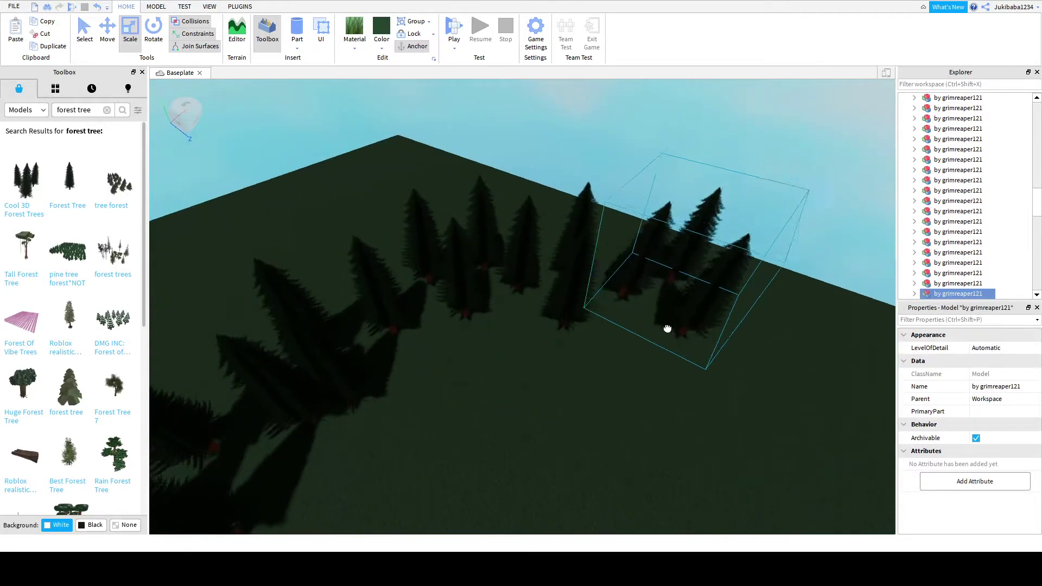
drag(668, 329, 674, 357)
- Add the following stacked tree group directly after the row's last trees and deselect it
right_drag(691, 442, 692, 443)
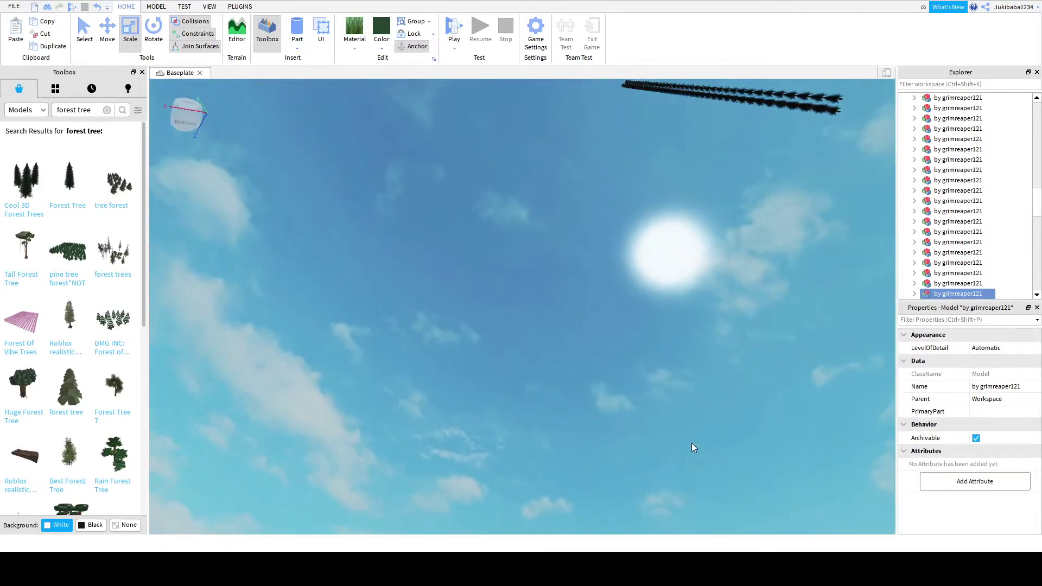
right_drag(835, 102, 834, 103)
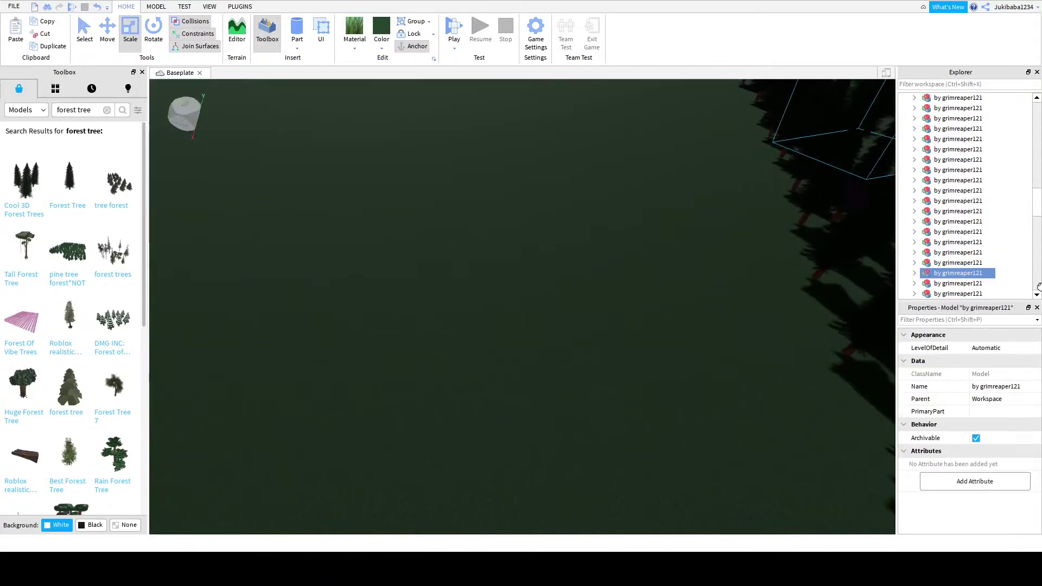
click(616, 344)
right_drag(597, 340, 455, 268)
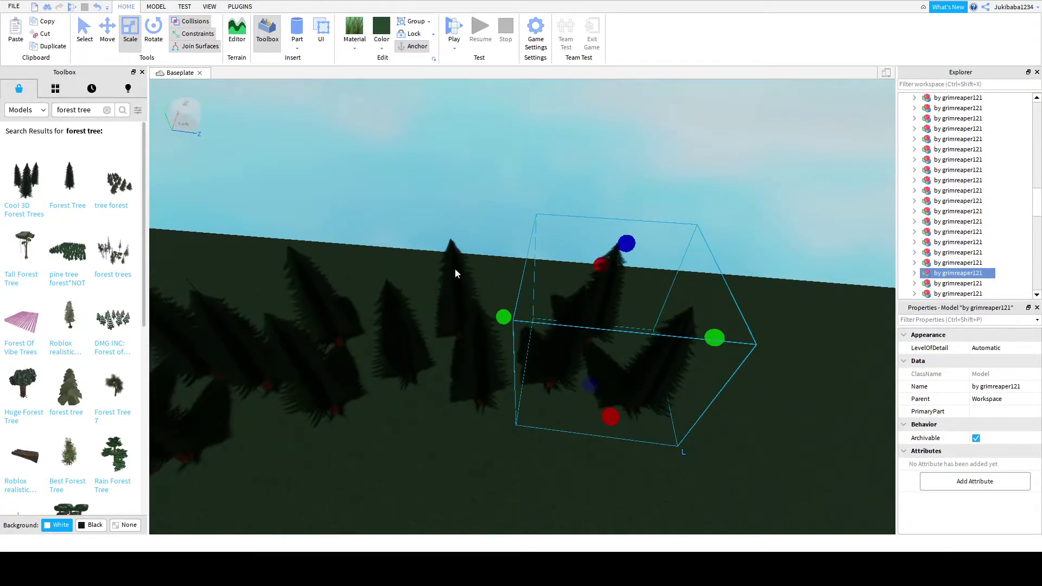
click(425, 486)
scroll(464, 406, down, 3)
- Bring the lowest floating tree group down to the baseplate and position it at the row's open end
right_drag(463, 406, 464, 405)
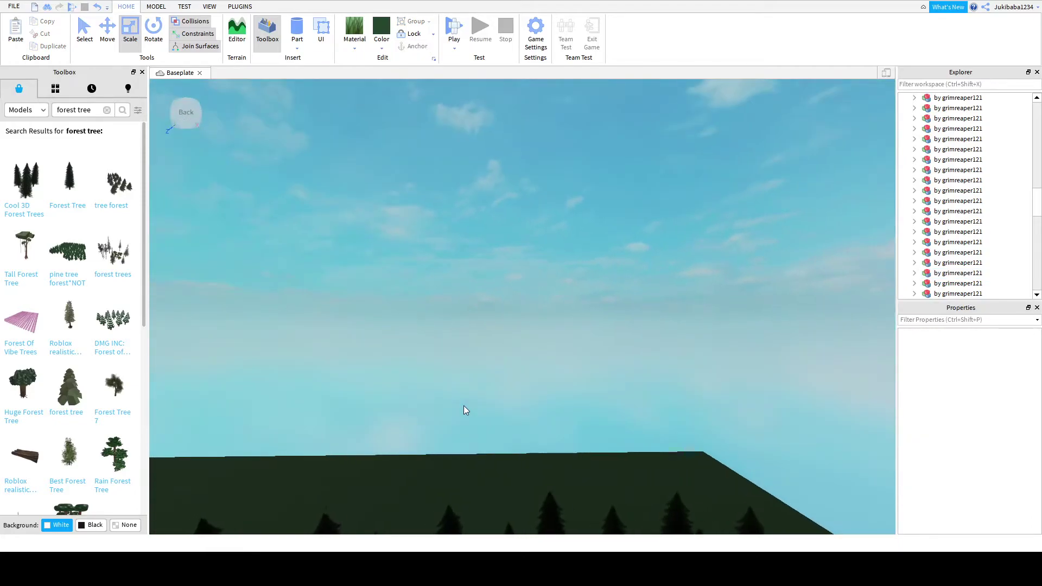
right_drag(488, 327, 480, 292)
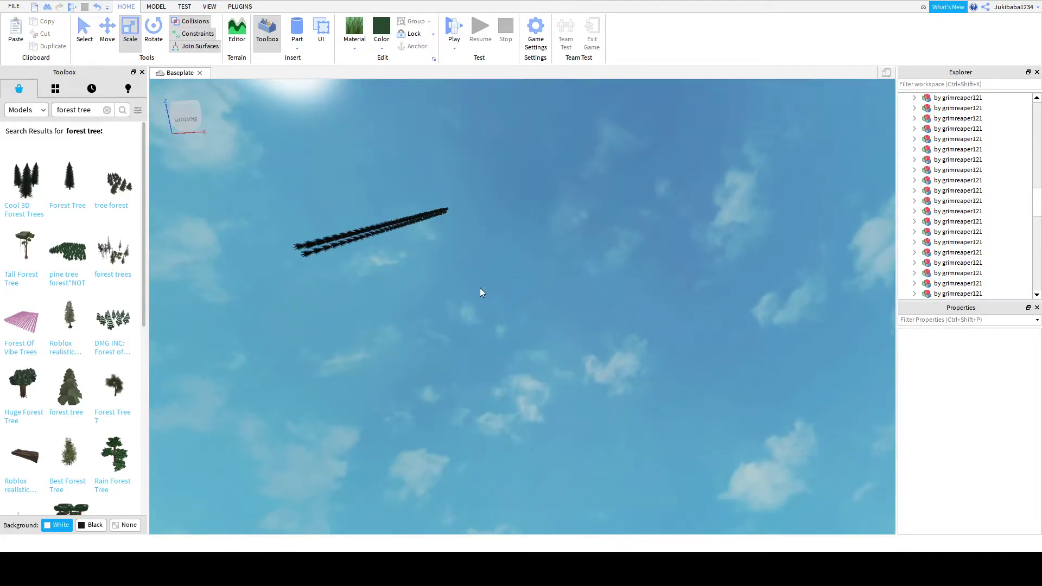
click(316, 249)
right_drag(319, 251, 318, 251)
drag(318, 251, 303, 328)
- Extend the row along the baseplate edge with the next tree groups from the stack, each adjoining the previous one
right_drag(360, 362, 360, 363)
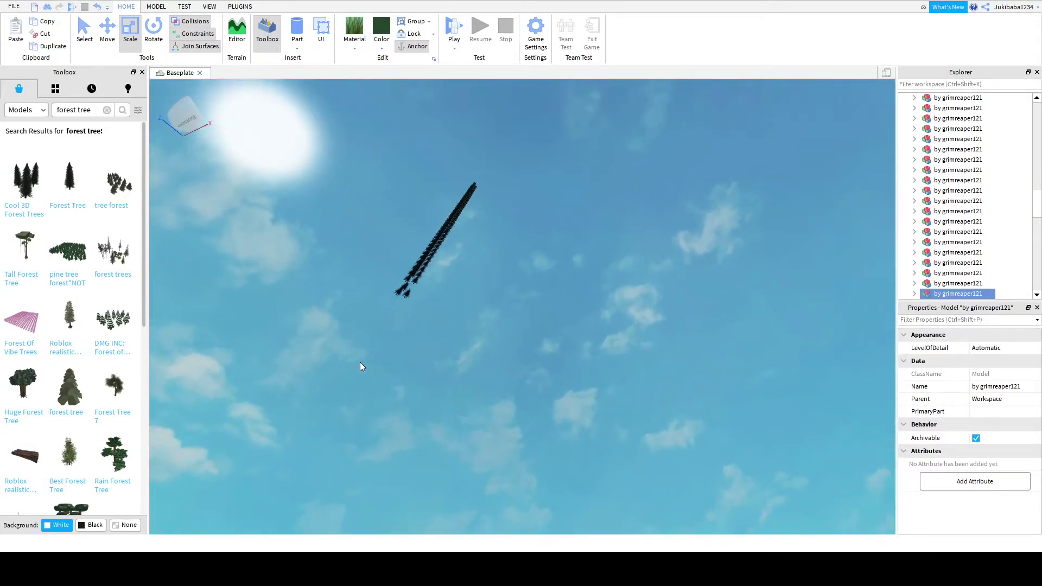
right_drag(397, 303, 471, 266)
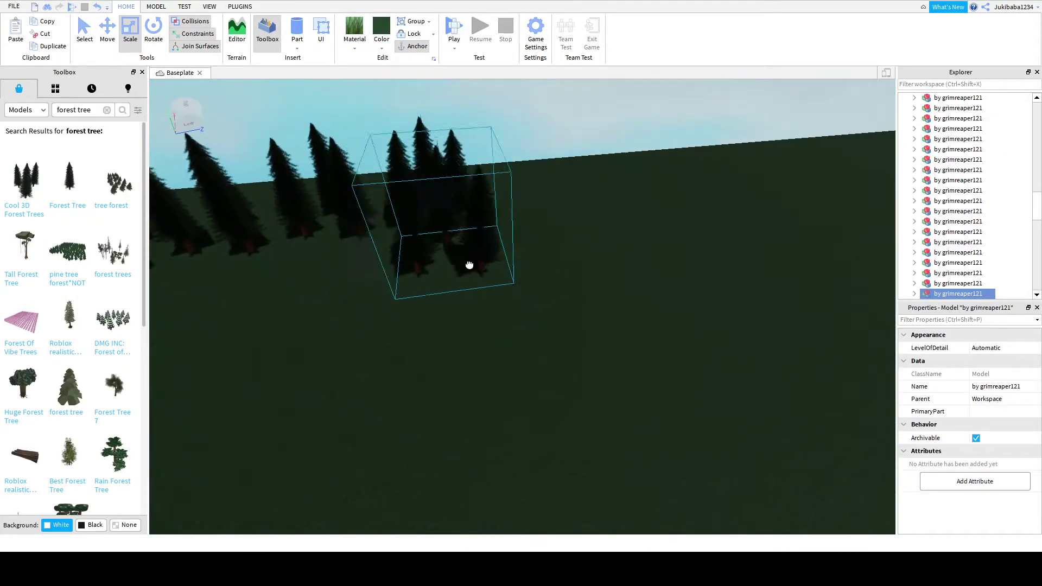
drag(470, 266, 513, 212)
right_drag(529, 322, 395, 244)
drag(396, 245, 449, 270)
right_drag(448, 270, 333, 105)
drag(333, 105, 490, 168)
- Move another tree group from the stack's lower end to the end of the row and deselect it
right_drag(490, 168, 429, 146)
click(449, 163)
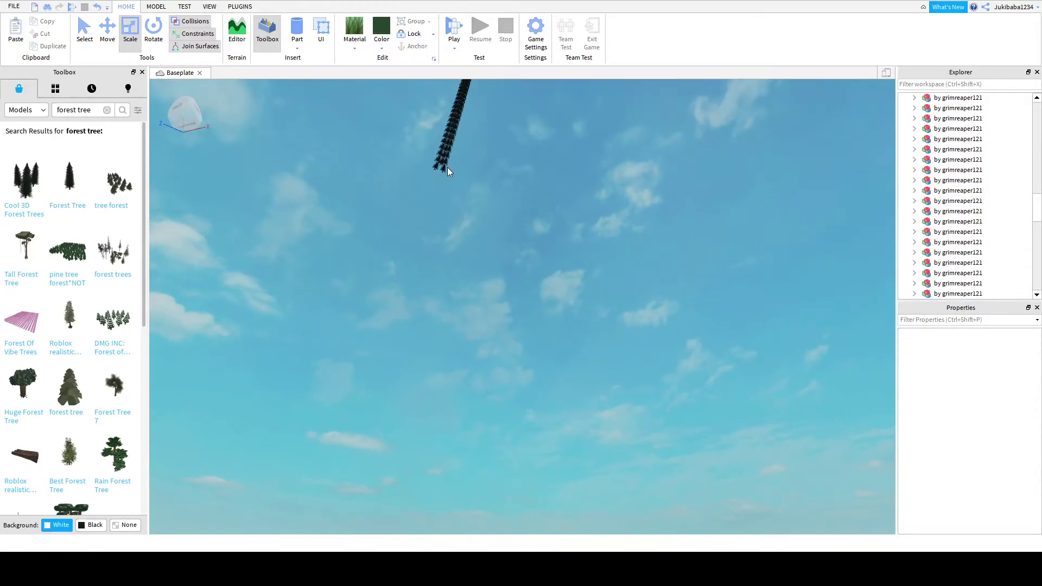
click(447, 167)
key(f)
right_drag(448, 187, 404, 188)
click(637, 390)
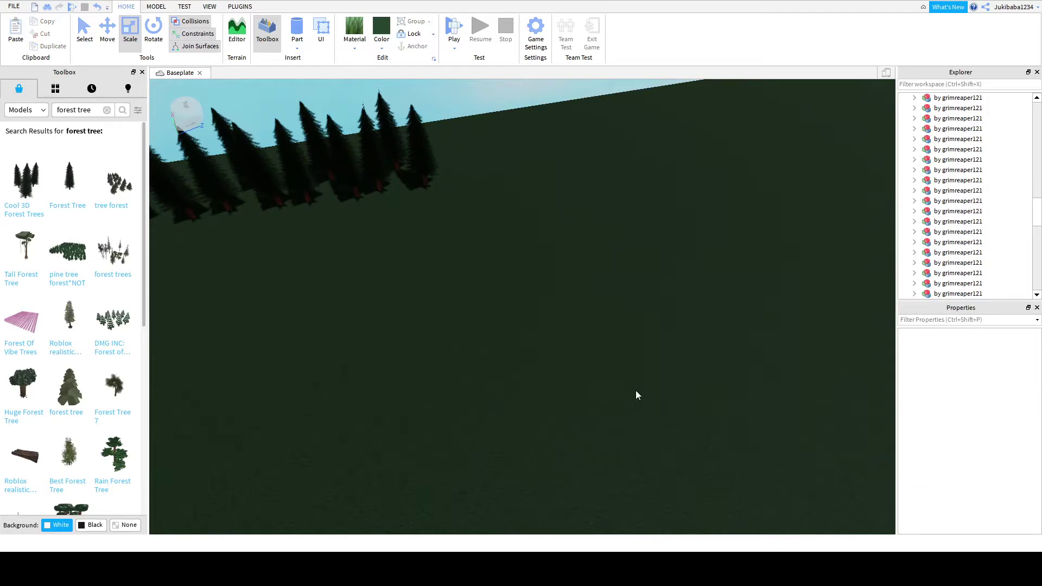
- Place the next floating tree group on the ground so it directly follows the row's last trees
right_drag(578, 367, 594, 401)
click(575, 423)
right_drag(623, 460, 623, 460)
drag(623, 460, 551, 352)
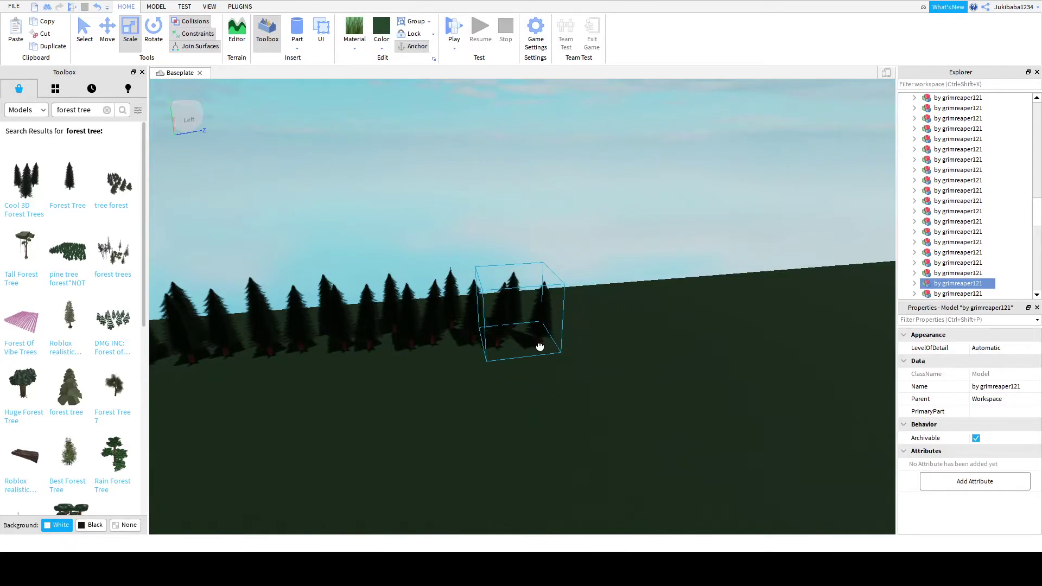
- Select the stack's lowest tree group and set it down just beyond the current end of the row
right_drag(539, 347, 569, 427)
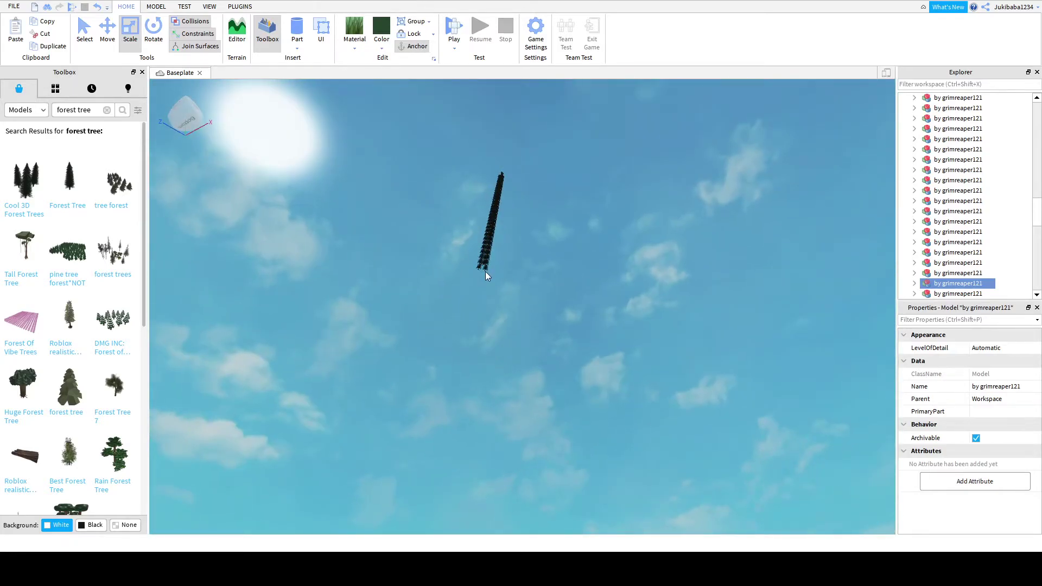
click(483, 267)
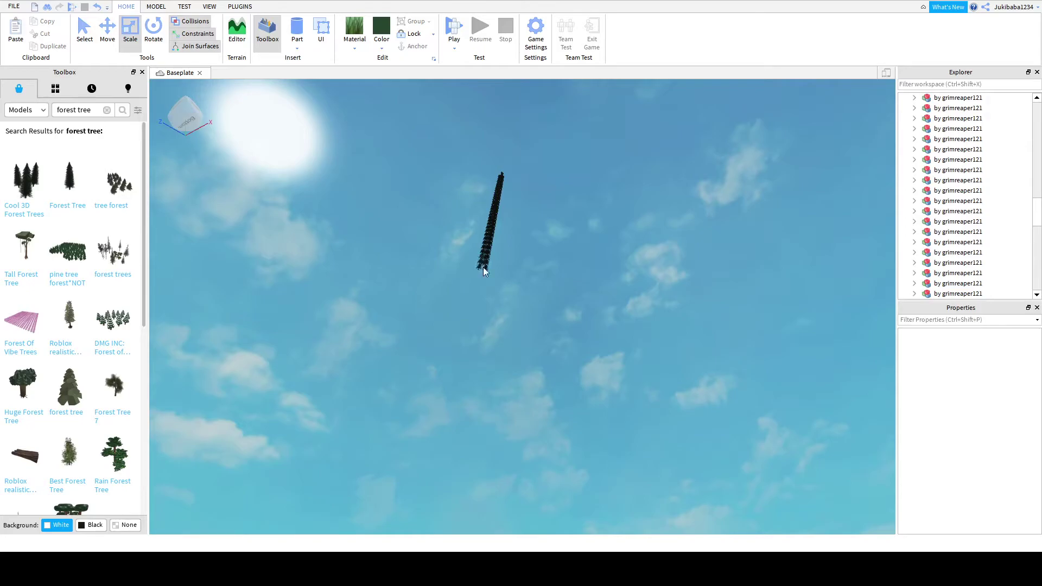
click(484, 267)
right_drag(484, 267, 673, 383)
drag(673, 382, 647, 354)
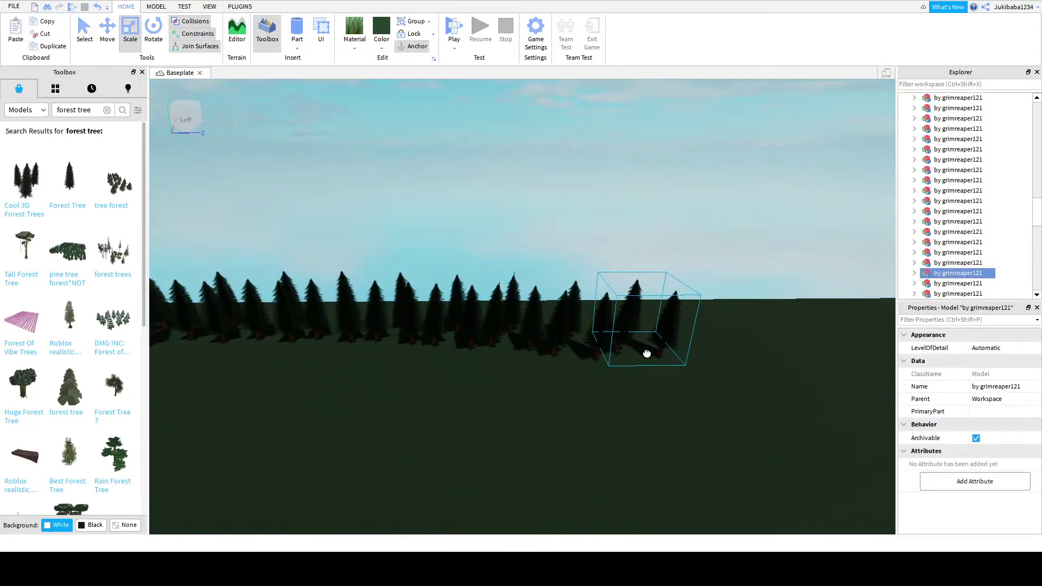
- Bring down one more tree group and slide it back against the row's last tree, leaving it deselected
right_drag(335, 275, 423, 376)
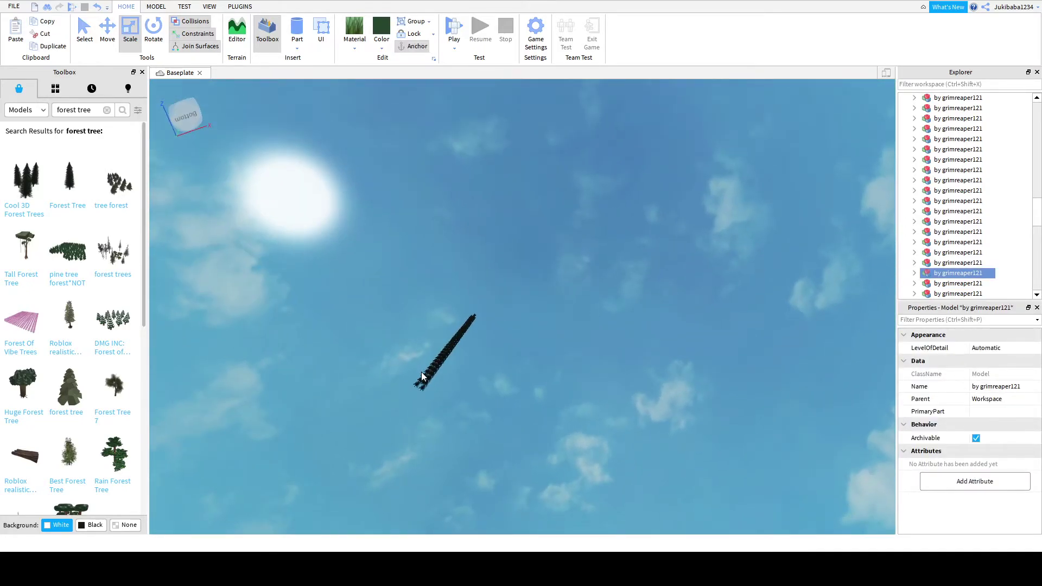
click(421, 384)
right_drag(442, 426, 444, 425)
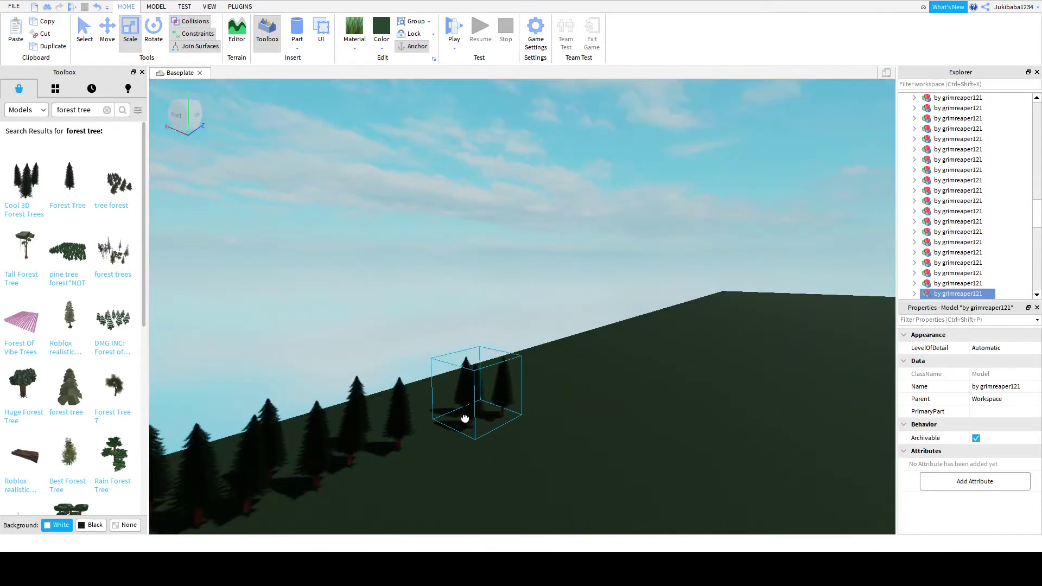
drag(465, 419, 440, 425)
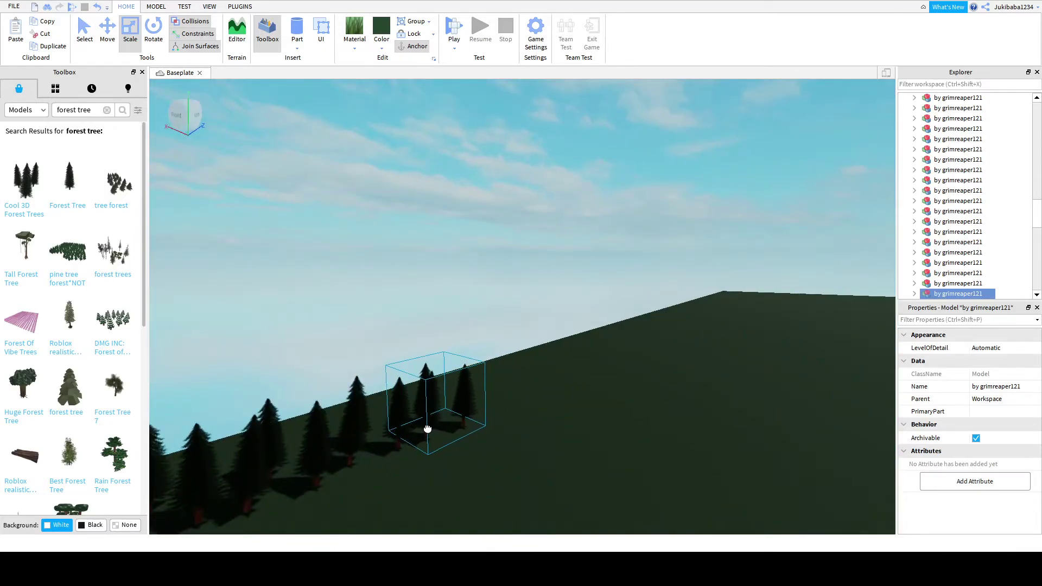
click(666, 463)
right_drag(666, 463, 666, 462)
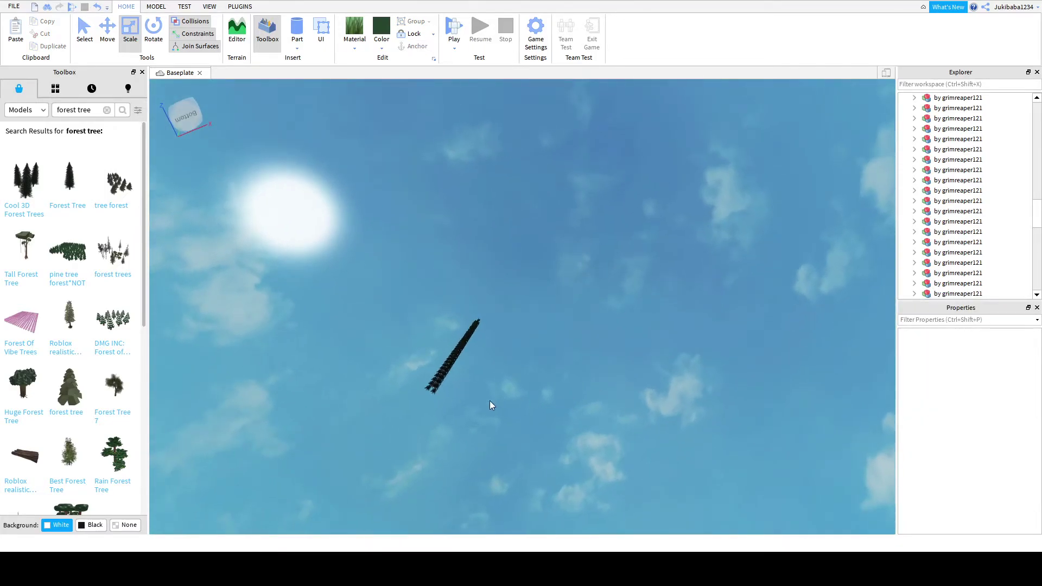
- Take the lowest tree group from the floating stack, place it tightly behind the row's last trees, and deselect it
click(434, 399)
right_drag(435, 399, 437, 401)
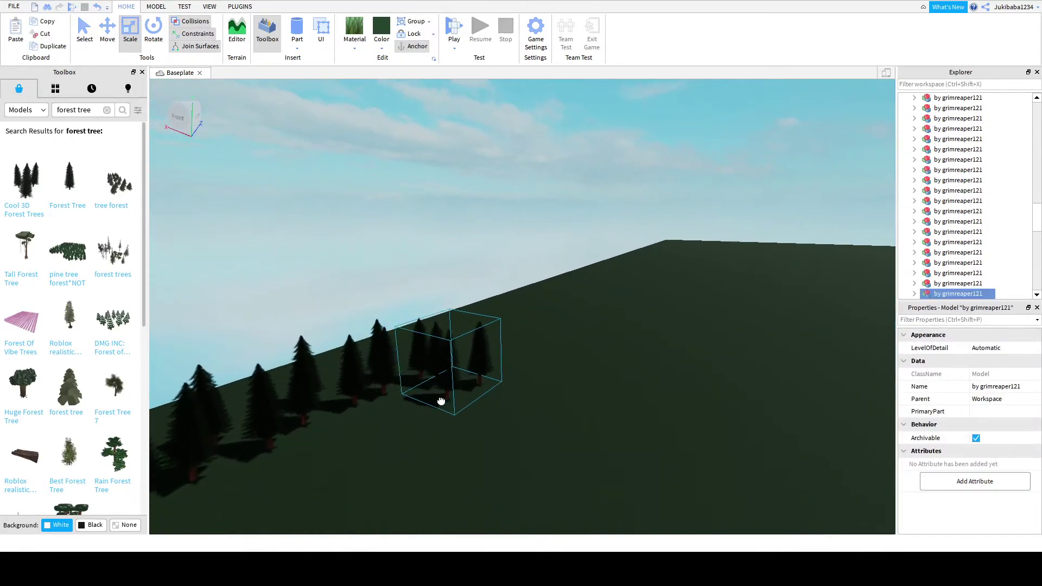
drag(415, 370, 458, 374)
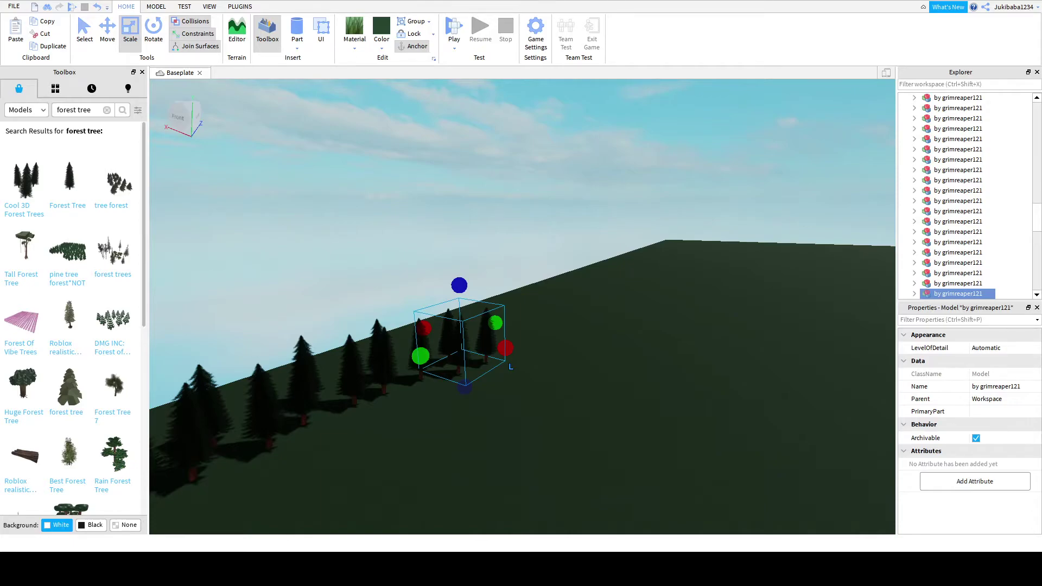
click(500, 439)
- Bring down two more tree groups from the stack and place them one after the other at the row's end
right_drag(500, 439, 513, 288)
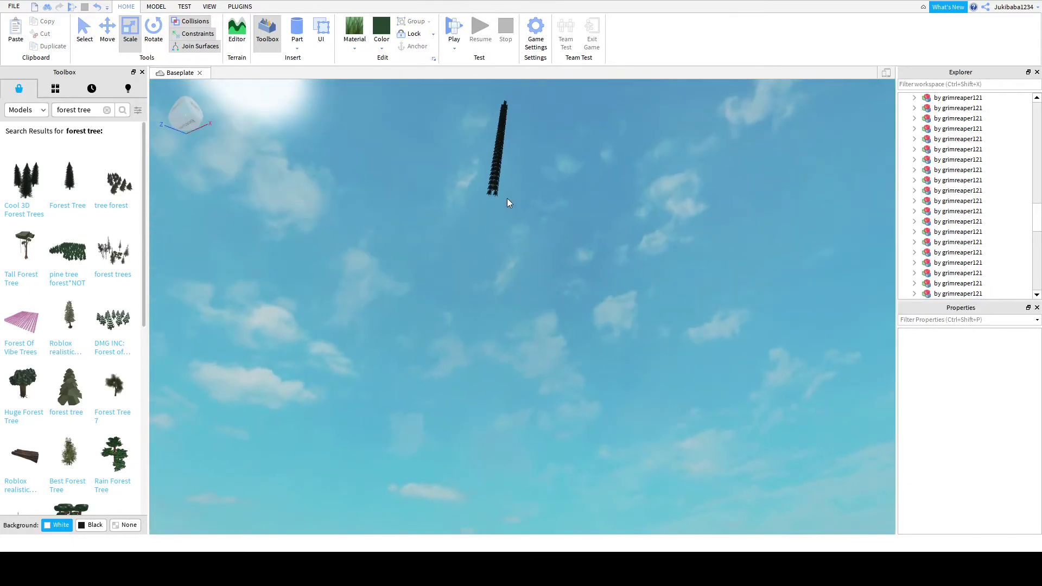
click(490, 191)
right_drag(490, 191, 491, 194)
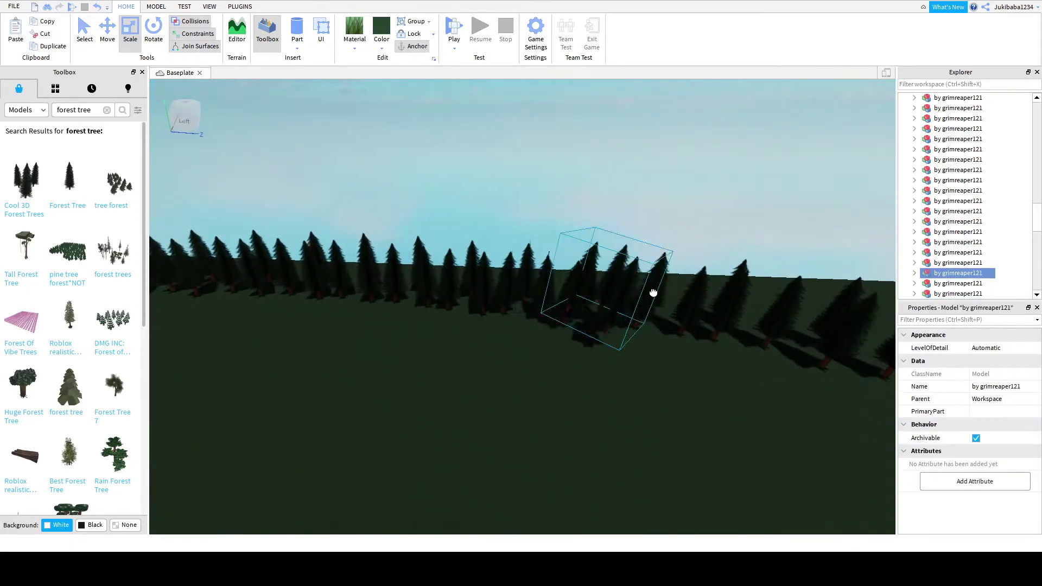
drag(653, 293, 707, 324)
right_drag(707, 325, 699, 328)
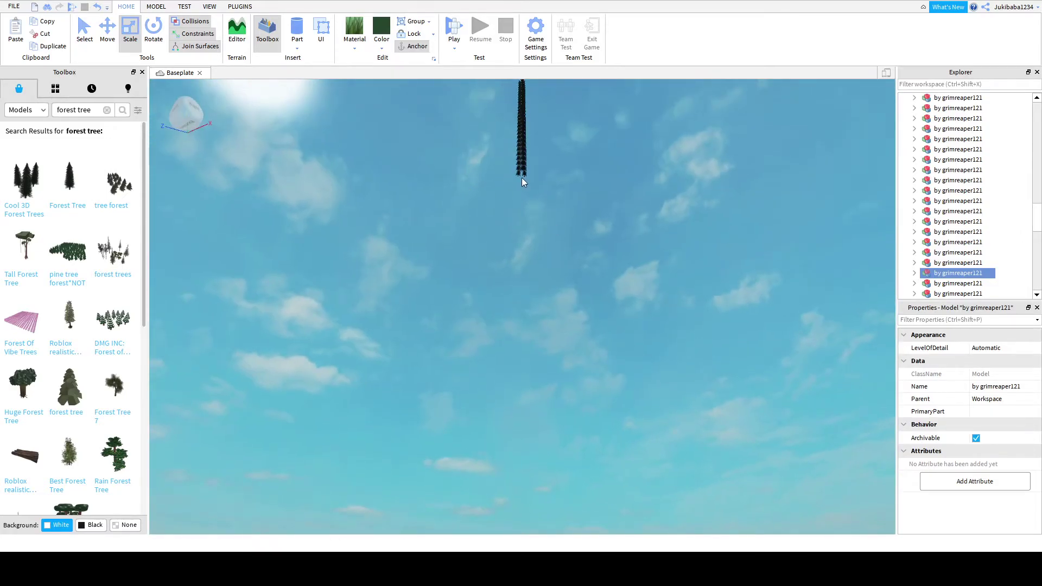
right_drag(521, 167, 531, 181)
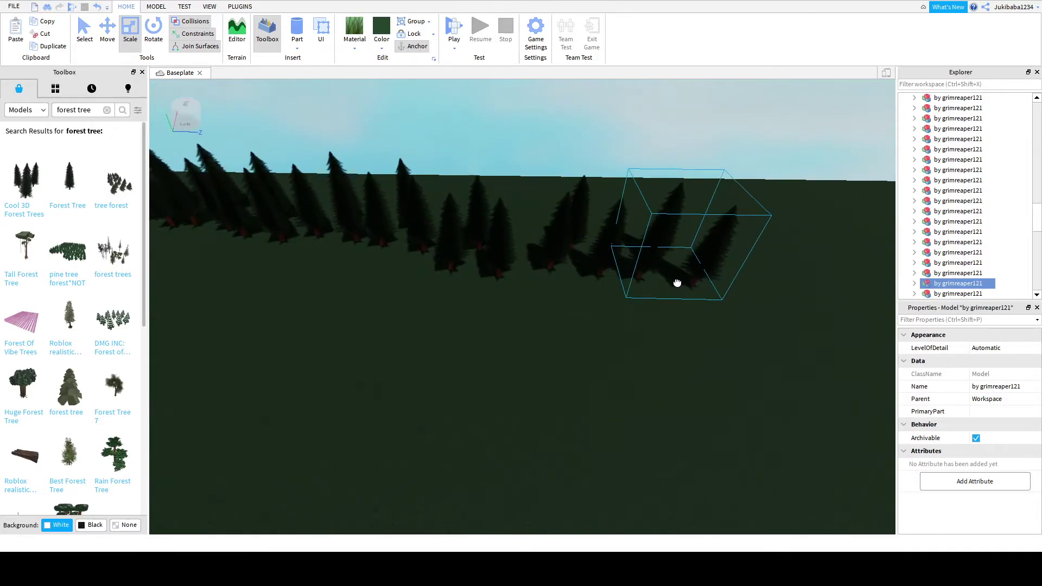
- Move the tree group at the stack's lower end onto the ground beside the row's last tree and deselect it
right_drag(539, 371, 527, 375)
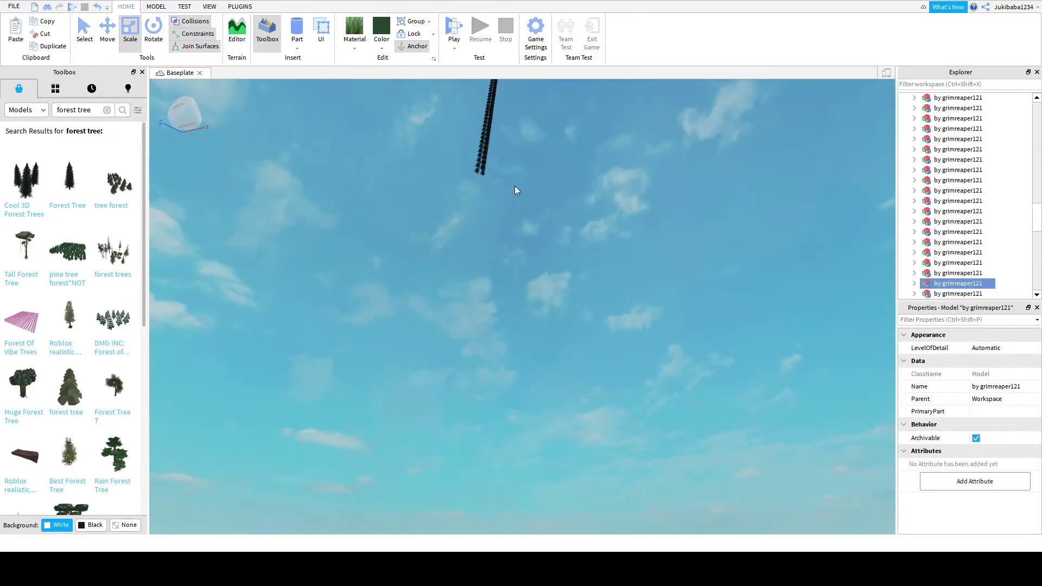
click(481, 171)
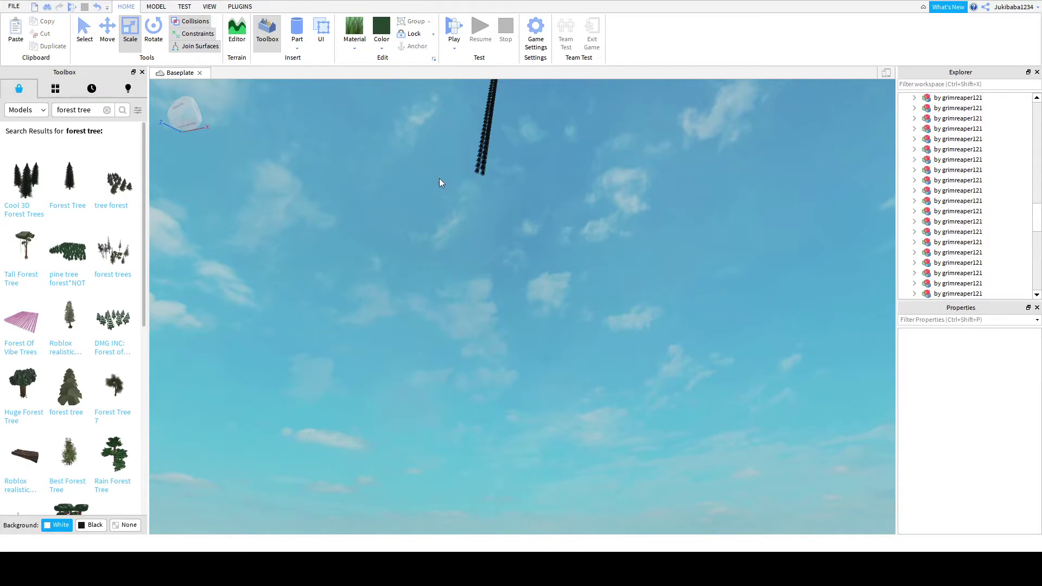
drag(477, 170, 634, 360)
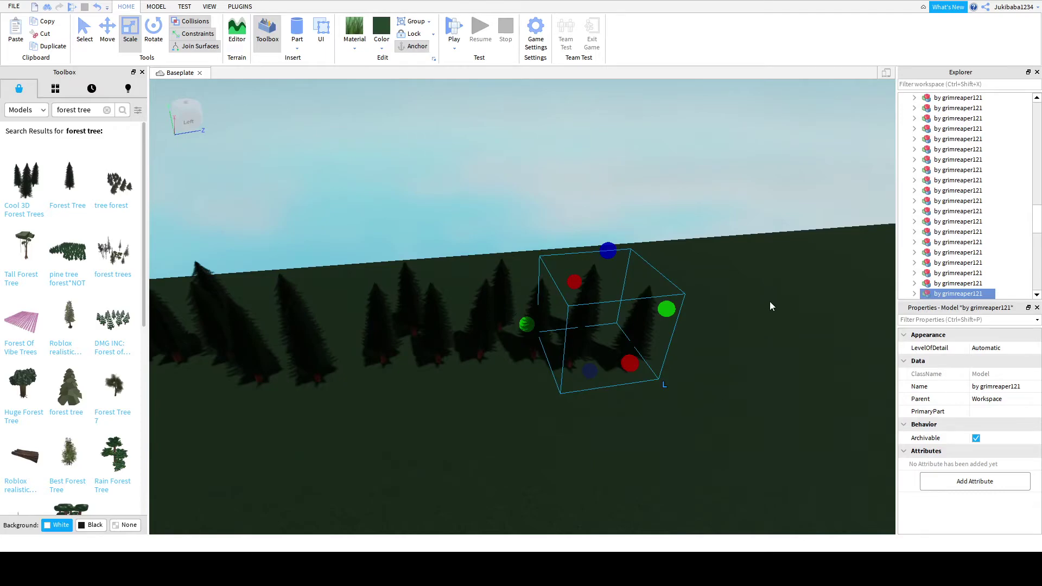
click(770, 374)
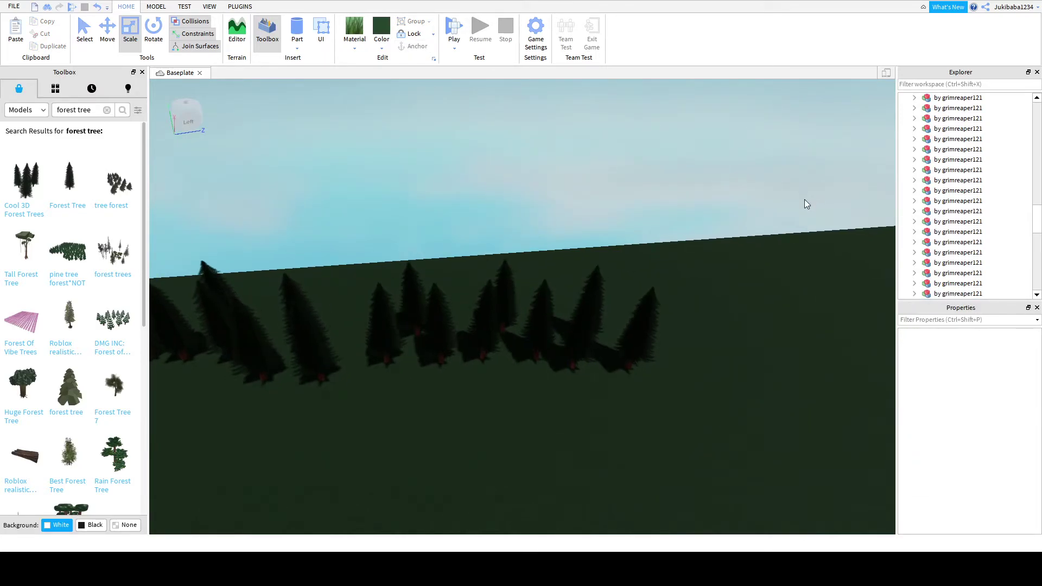
- Add another tree group to the open end of the row and leave it deselected
key(ctrl+z)
drag(616, 223, 633, 378)
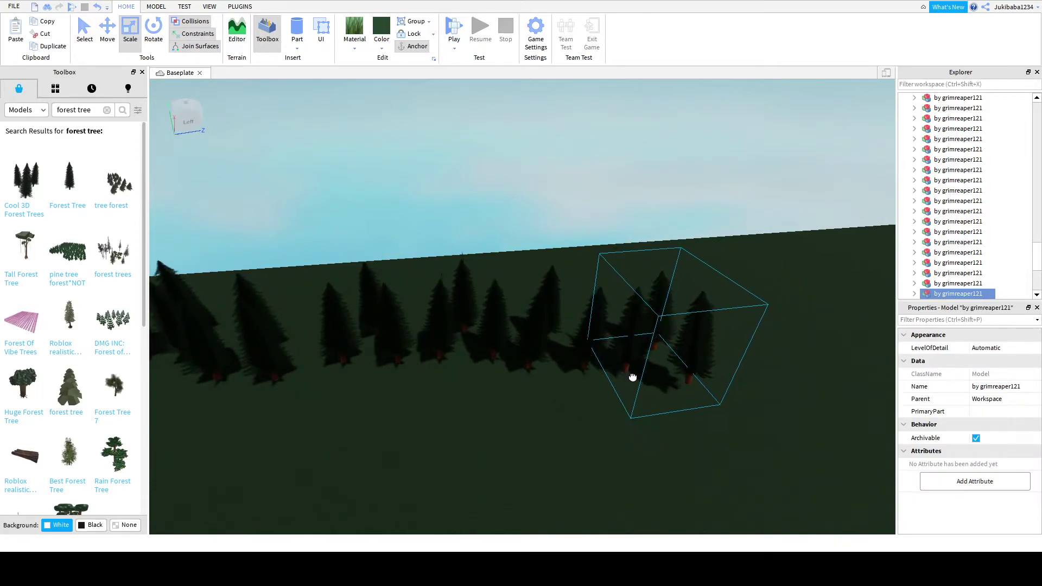
click(543, 427)
key(d)
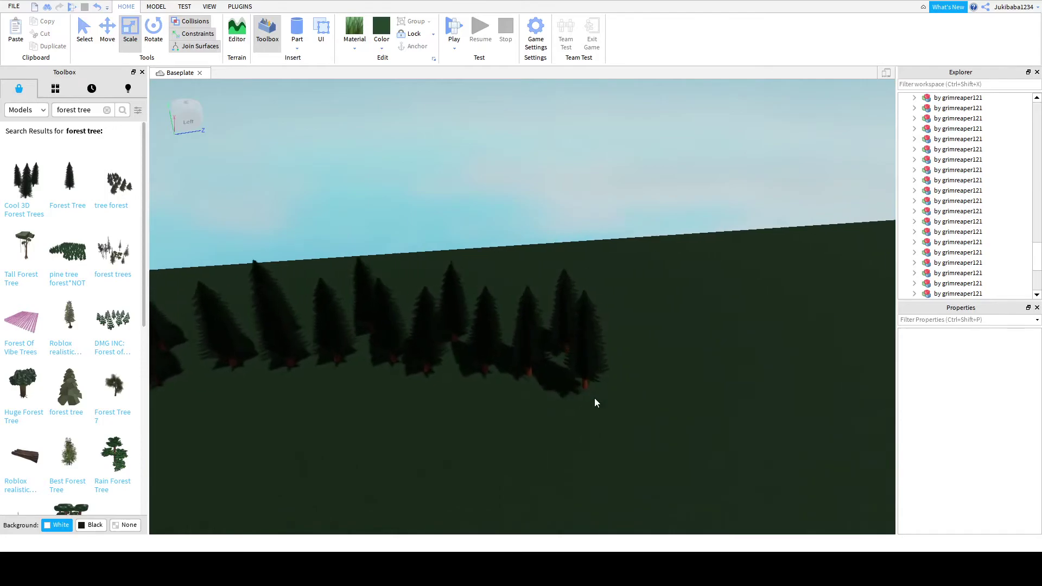
key(d)
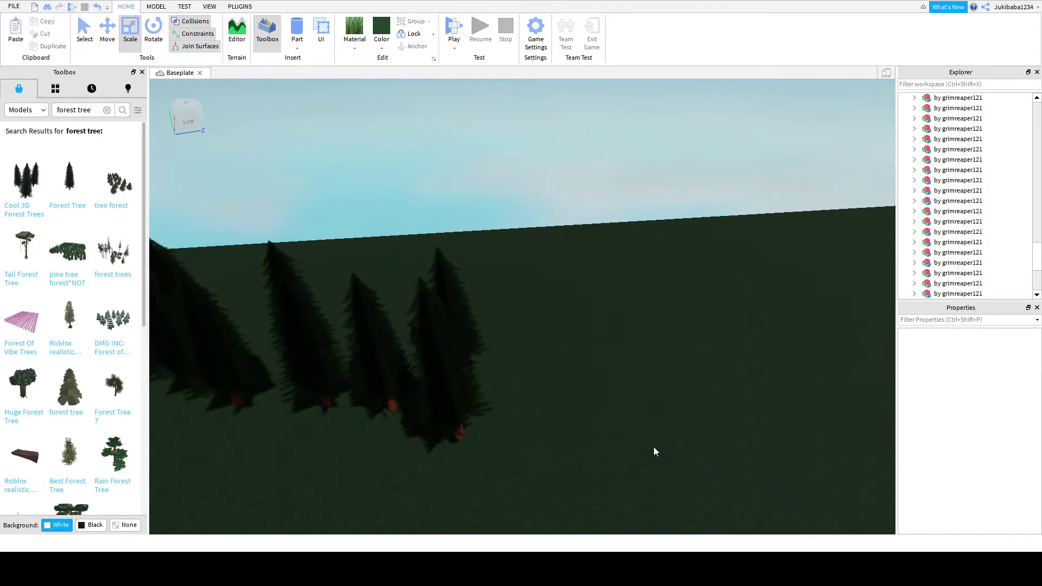
- Lower the stack's next tree group onto the baseplate and slide it close against the end of the row
right_drag(654, 448, 654, 448)
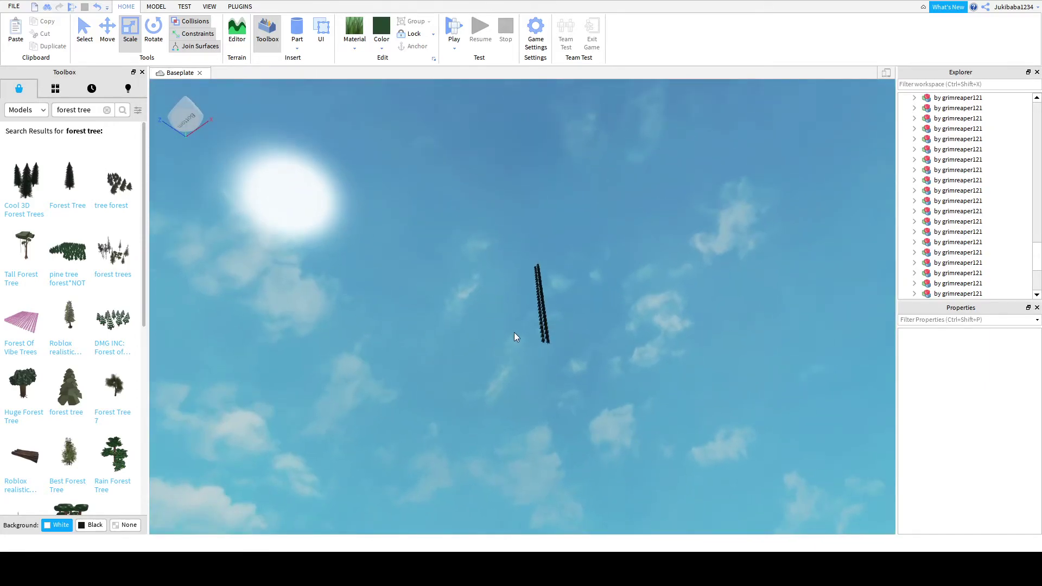
click(545, 338)
key(f)
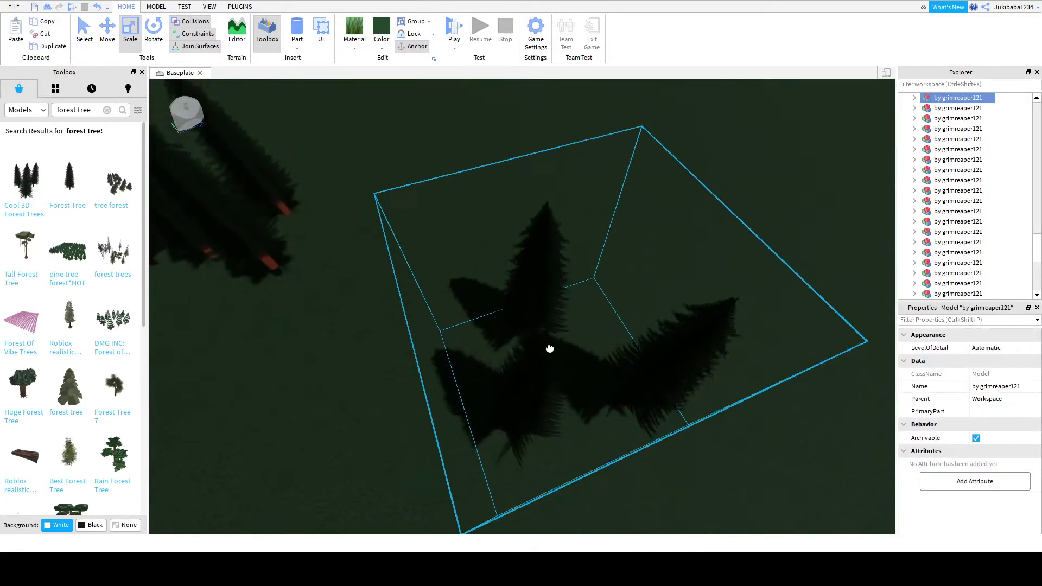
right_drag(494, 353, 484, 354)
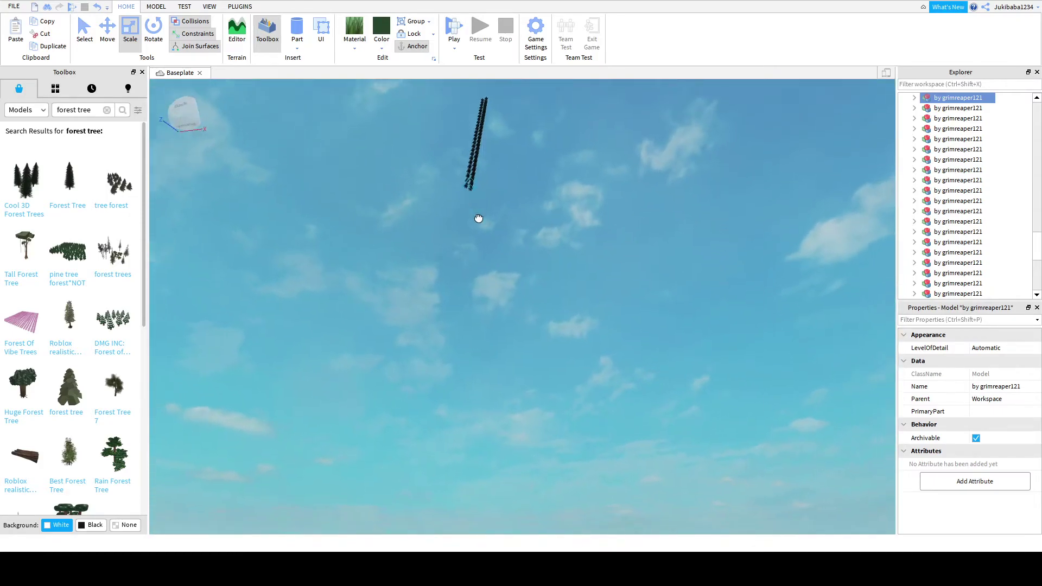
right_drag(477, 219, 477, 219)
middle_drag(453, 376, 426, 362)
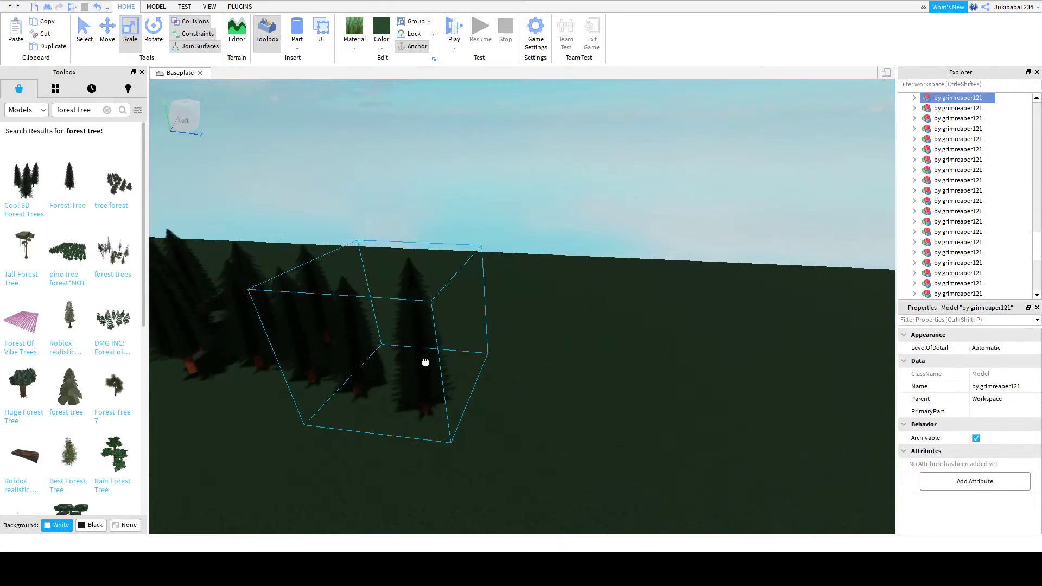
- Extend the row by two more tree groups taken from the lower end of the floating stack
right_drag(438, 393, 438, 393)
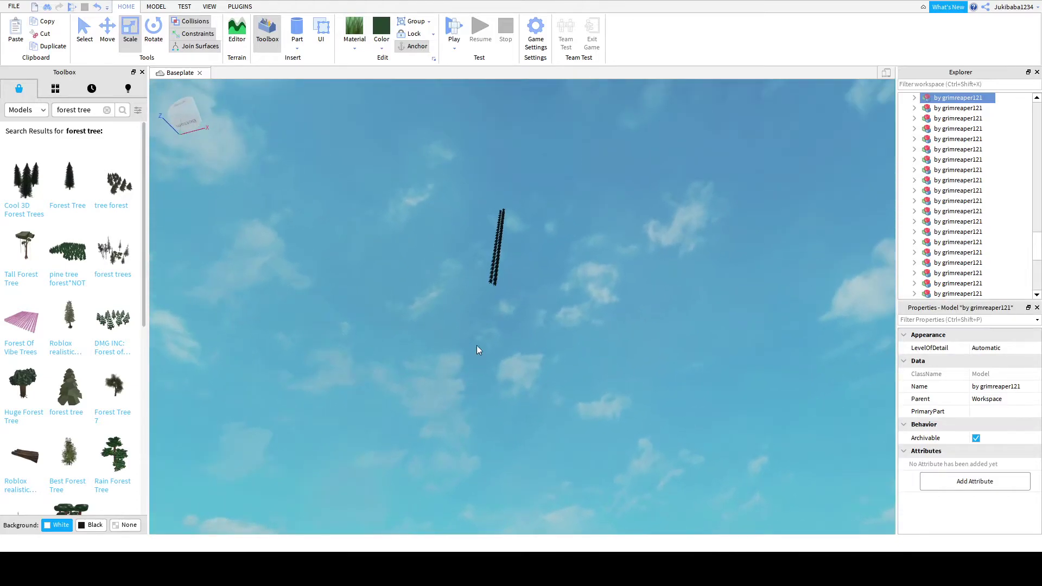
click(492, 283)
right_drag(491, 284, 494, 402)
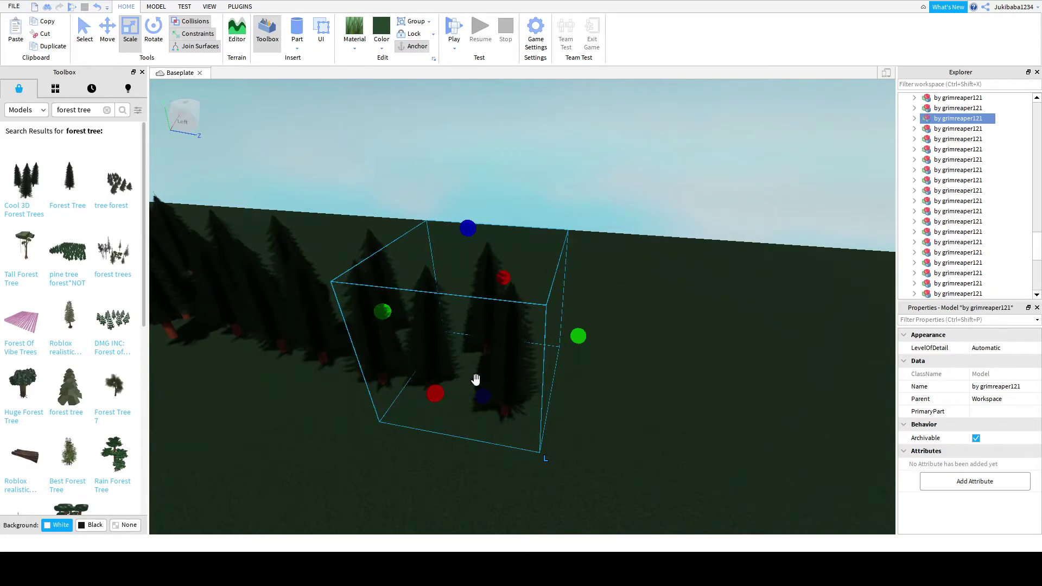
right_drag(594, 424, 519, 346)
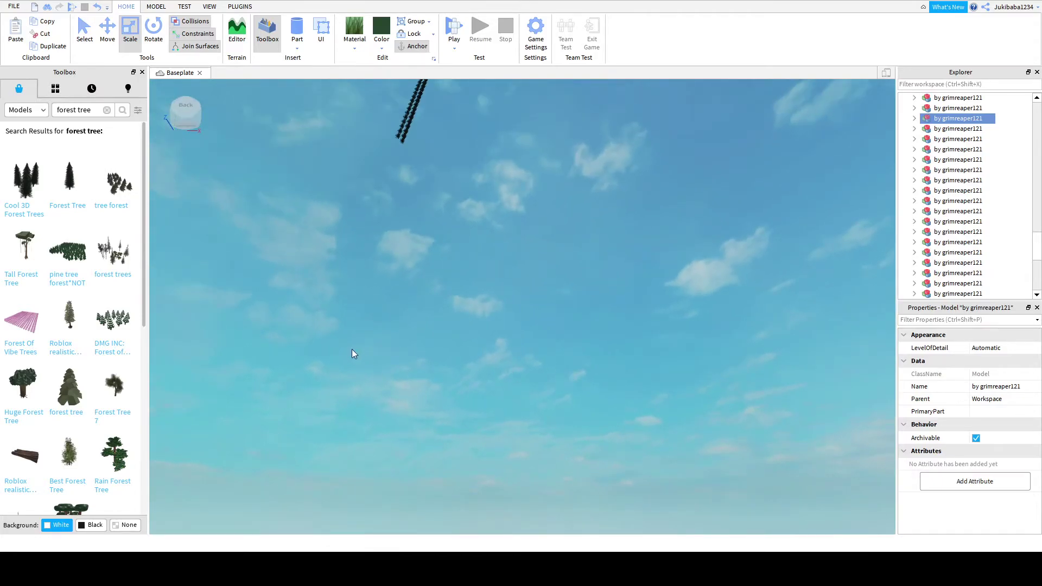
right_drag(401, 135, 409, 144)
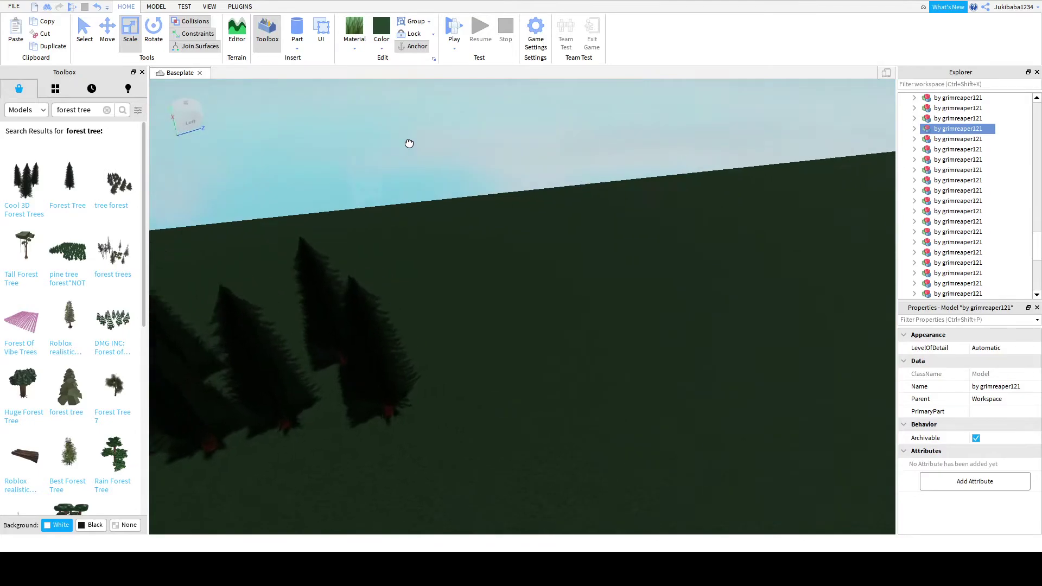
click(467, 357)
- Pick the next two floating tree groups in turn and set each on the ground directly after the previous trees
right_drag(512, 402, 507, 387)
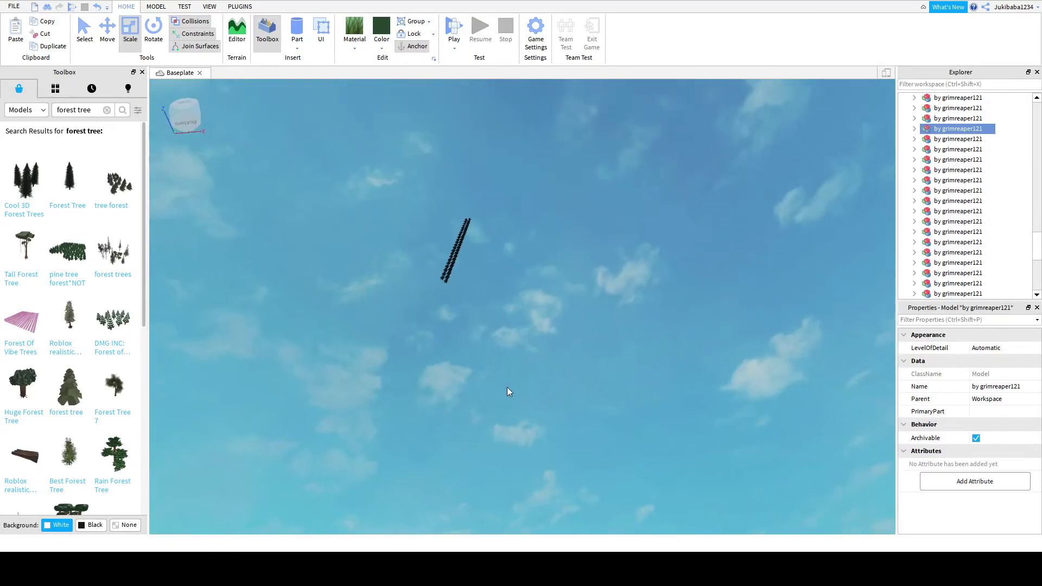
click(445, 283)
right_drag(445, 283, 478, 309)
click(439, 261)
right_drag(502, 367, 507, 421)
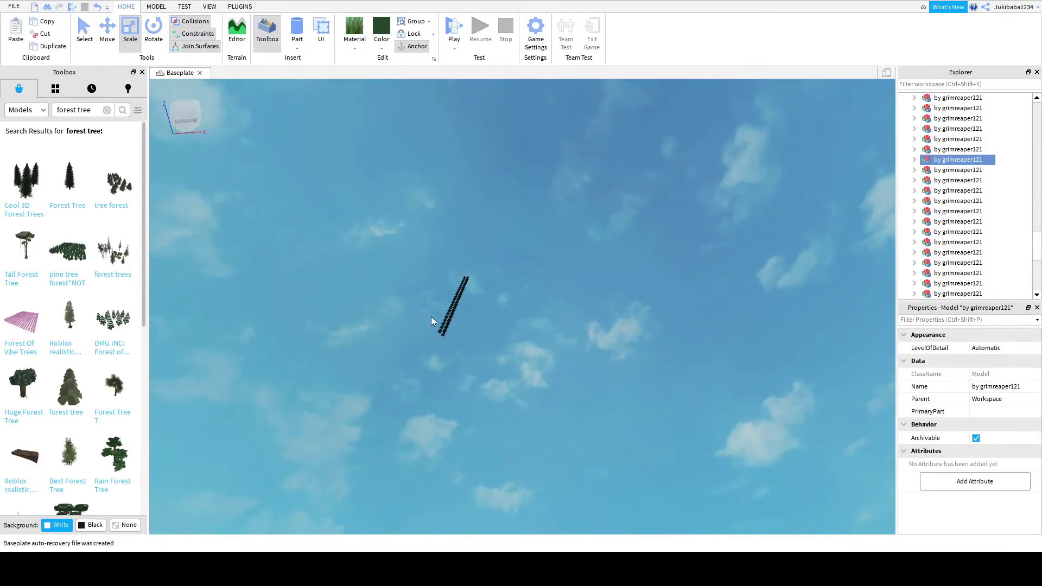
right_drag(441, 335, 449, 361)
click(449, 360)
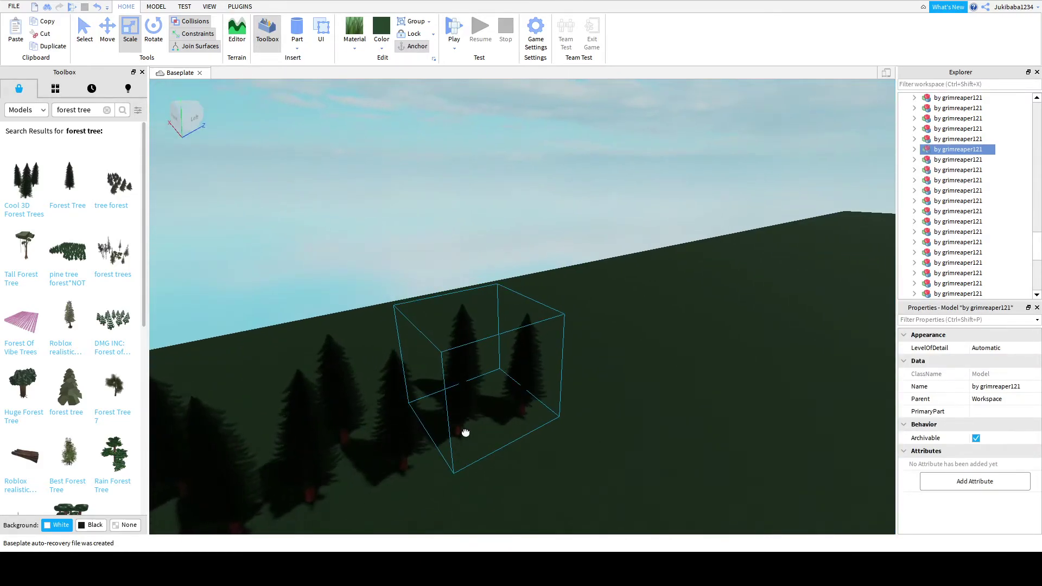
- Continue the line along the baseplate edge with two further tree groups from the stack
right_drag(515, 498, 373, 178)
click(484, 351)
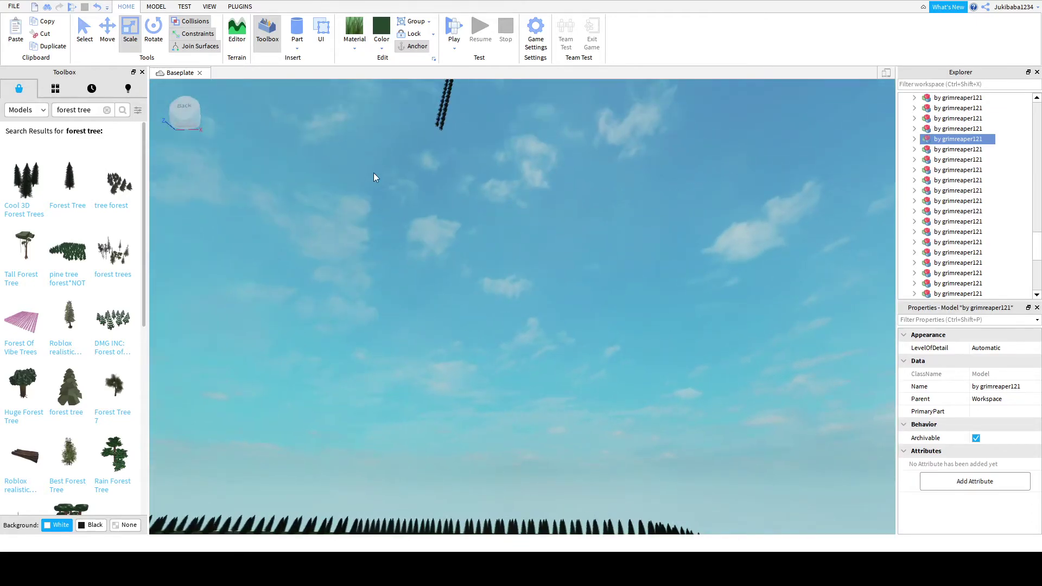
right_drag(439, 127, 356, 158)
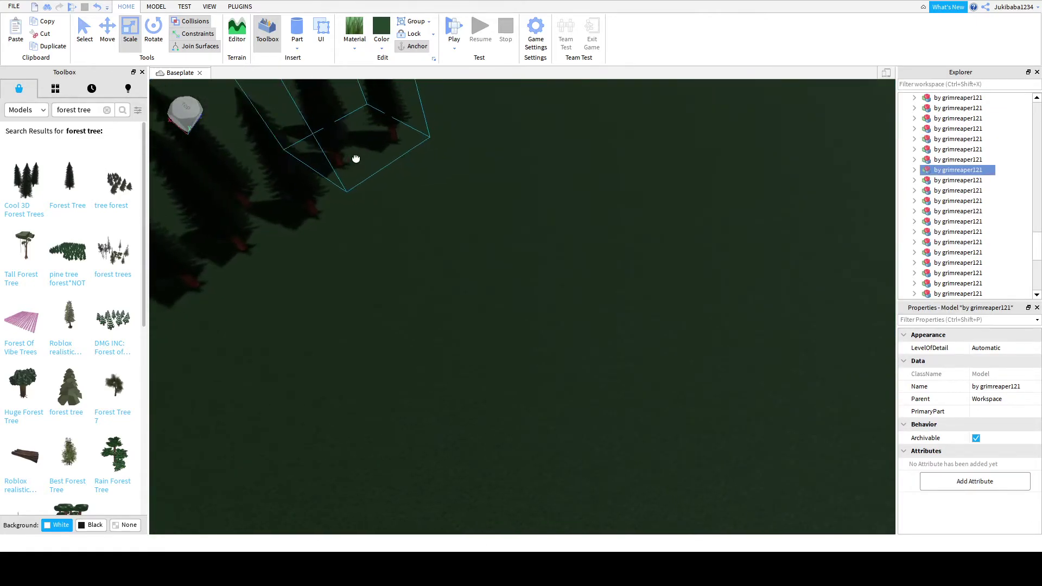
click(373, 181)
scroll(499, 287, down, 2)
- Select the lowest floating tree group and place it right beyond the newest trees in the row
right_drag(498, 288, 391, 213)
scroll(391, 213, down, 10)
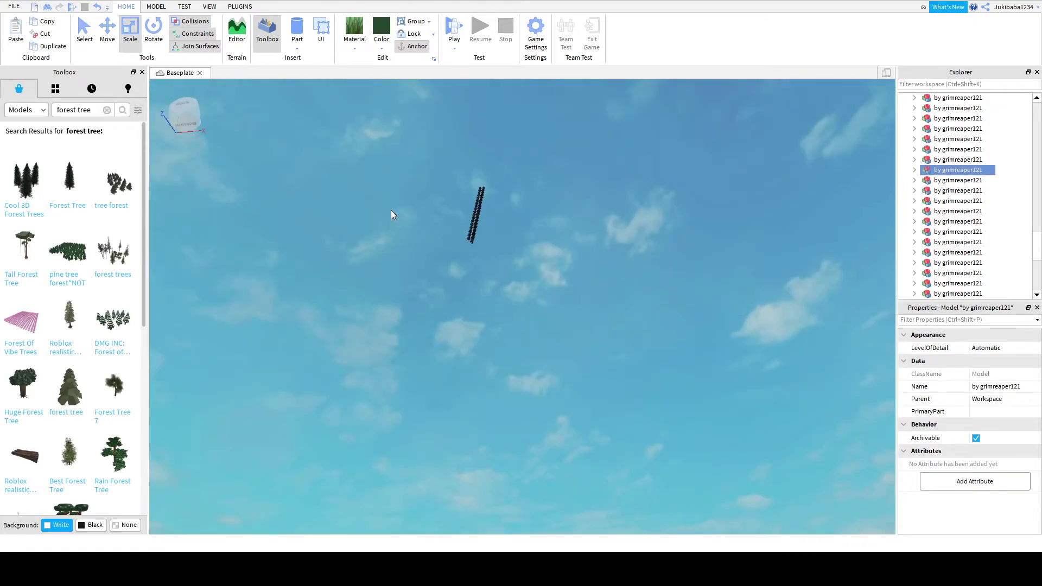
click(470, 243)
key(f)
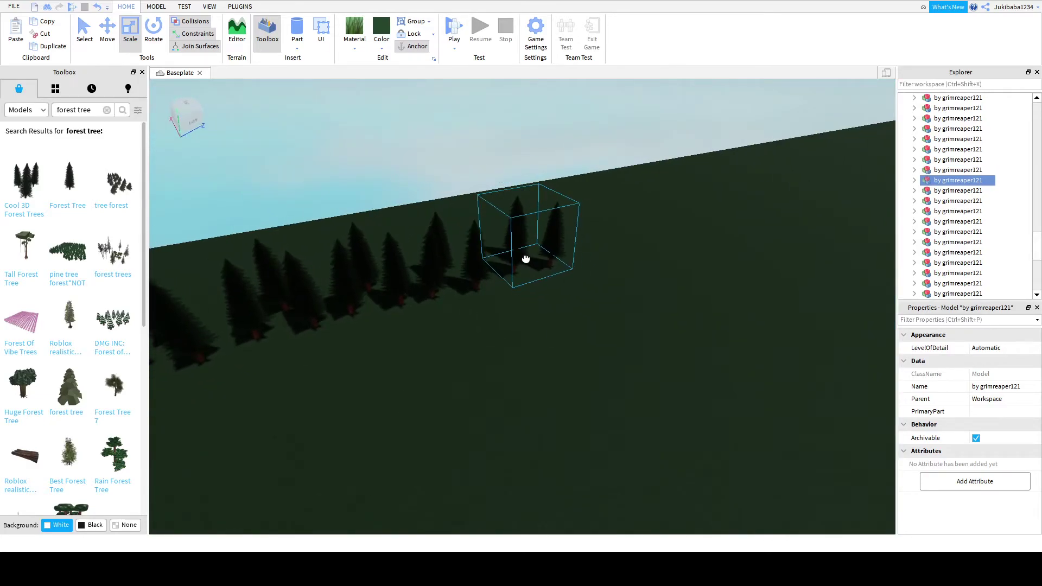
- Fetch one more tree group from the stack and line it up with the row's last trees
right_drag(521, 259, 546, 324)
scroll(368, 90, down, 10)
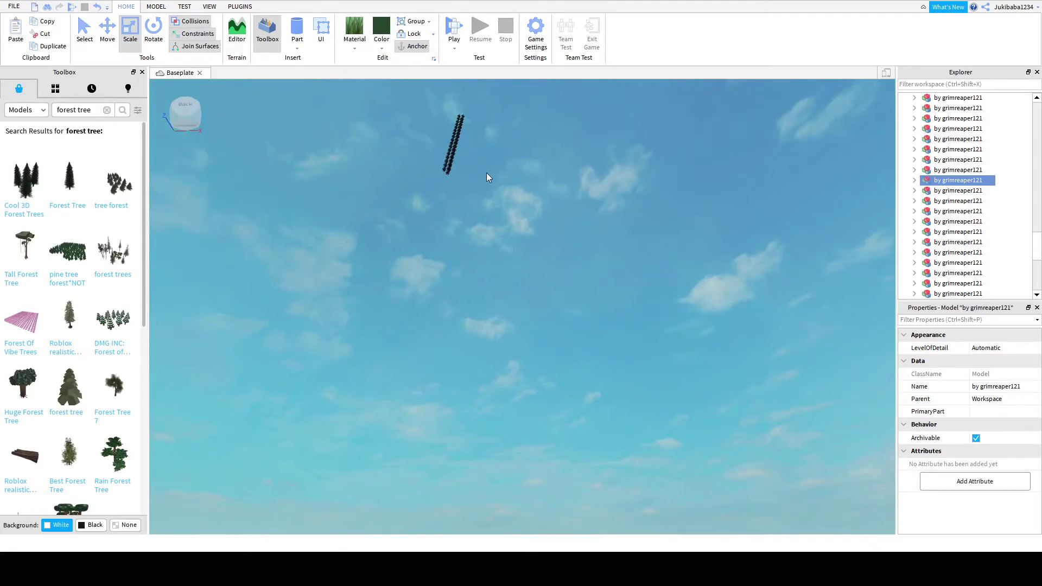
click(447, 170)
key(f)
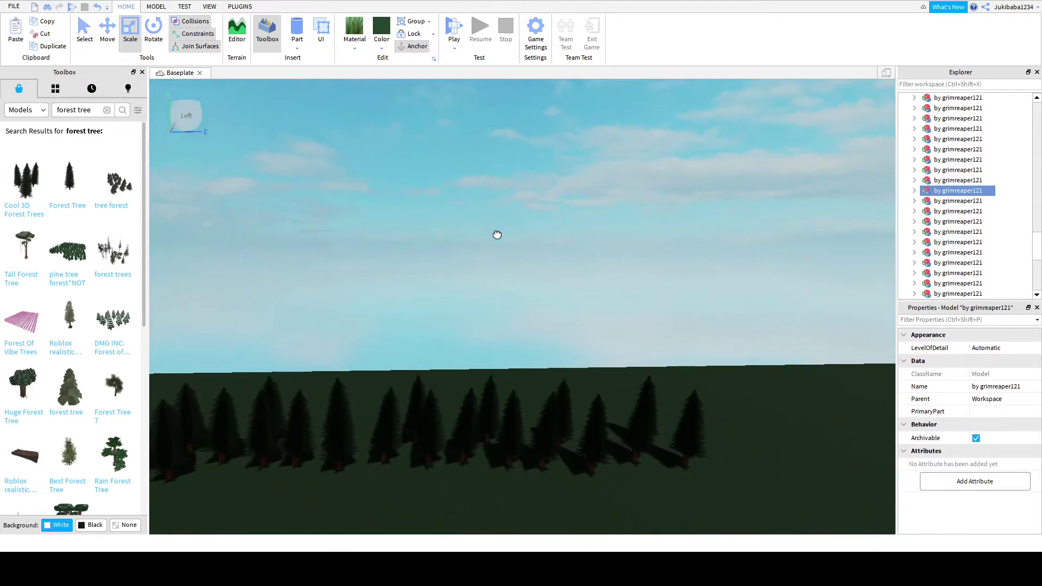
- Put the stack's next tree group on the ground so that it continues the row without a gap
scroll(576, 350, down, 8)
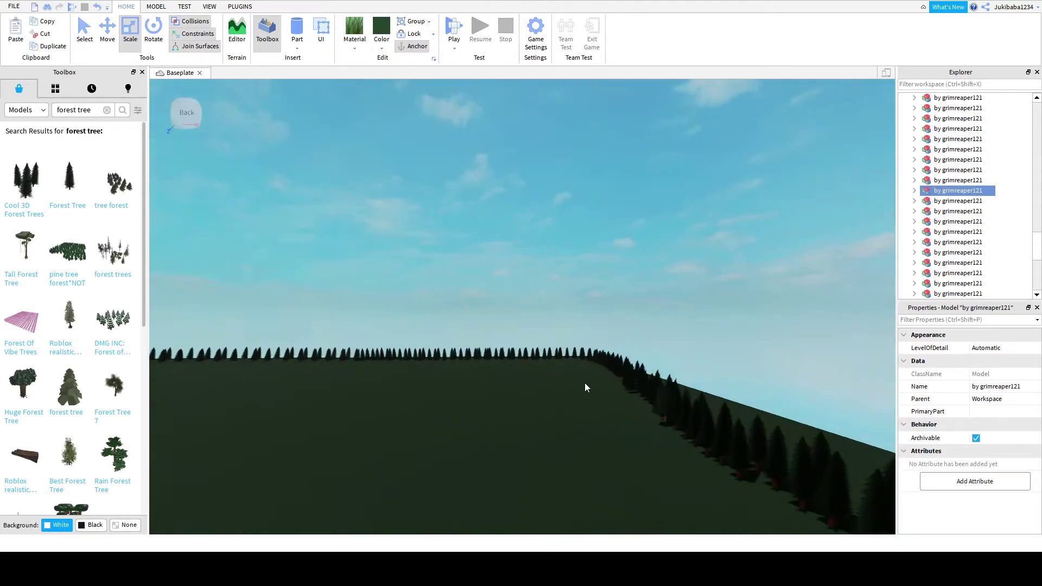
right_drag(584, 382, 460, 174)
click(521, 139)
key(f)
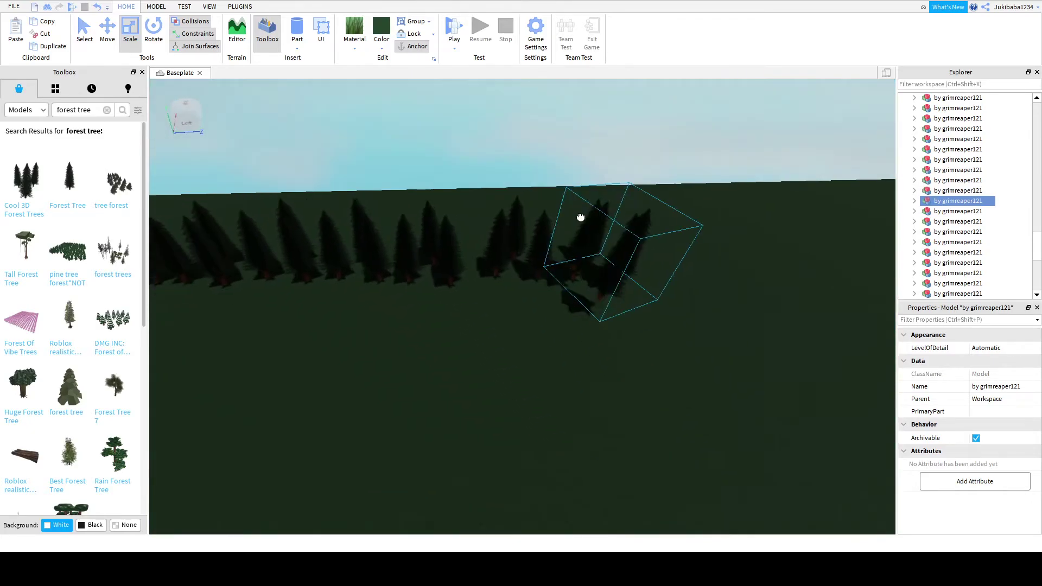
- Transfer another floating tree group to the end of the row along the baseplate edge
scroll(672, 286, down, 8)
right_drag(672, 286, 678, 343)
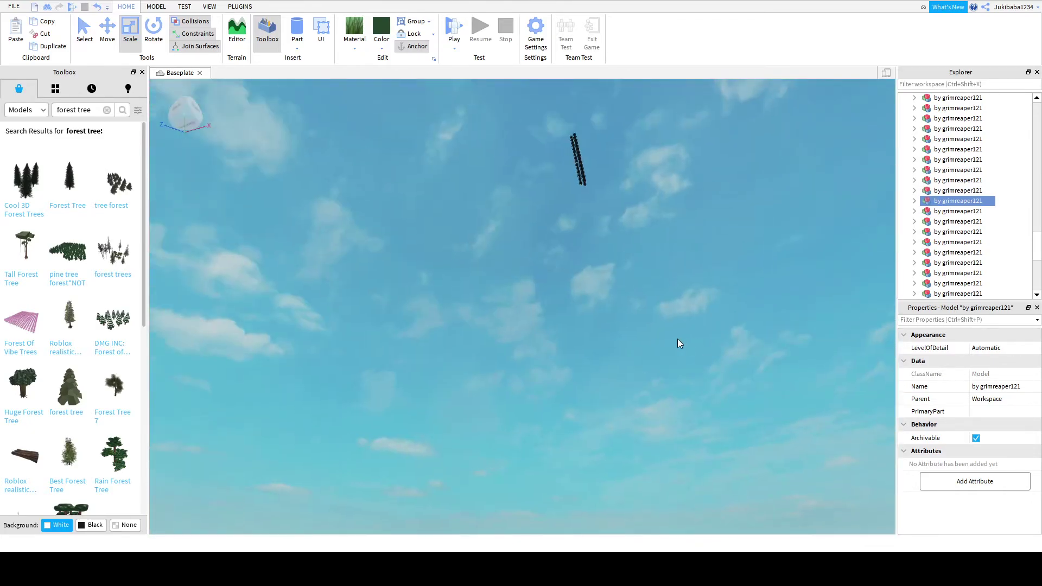
click(583, 184)
key(f)
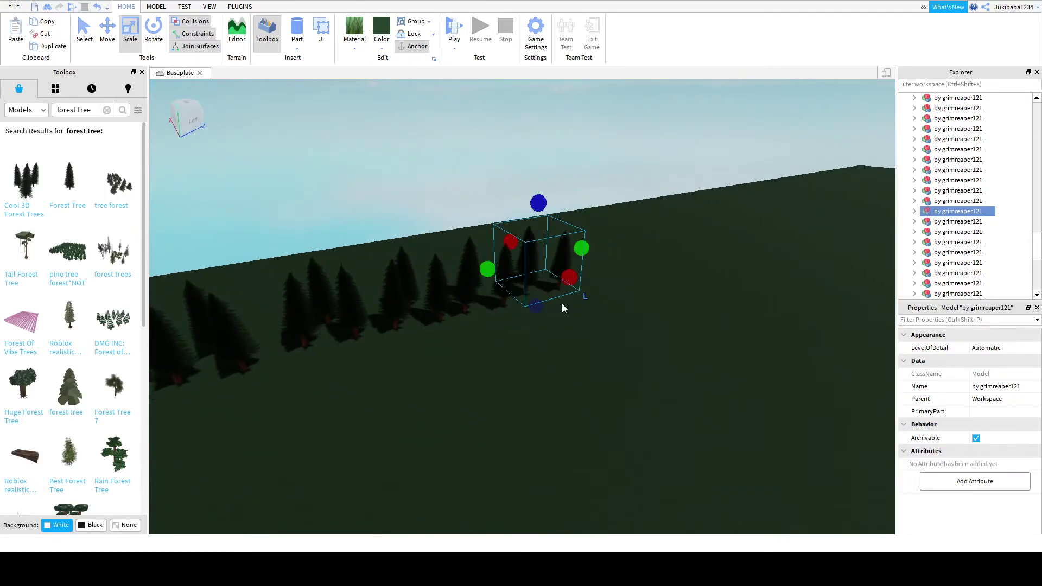
- Bring two more floating tree groups down from the stack and place them at the end of the row
scroll(562, 307, down, 8)
right_drag(562, 307, 521, 336)
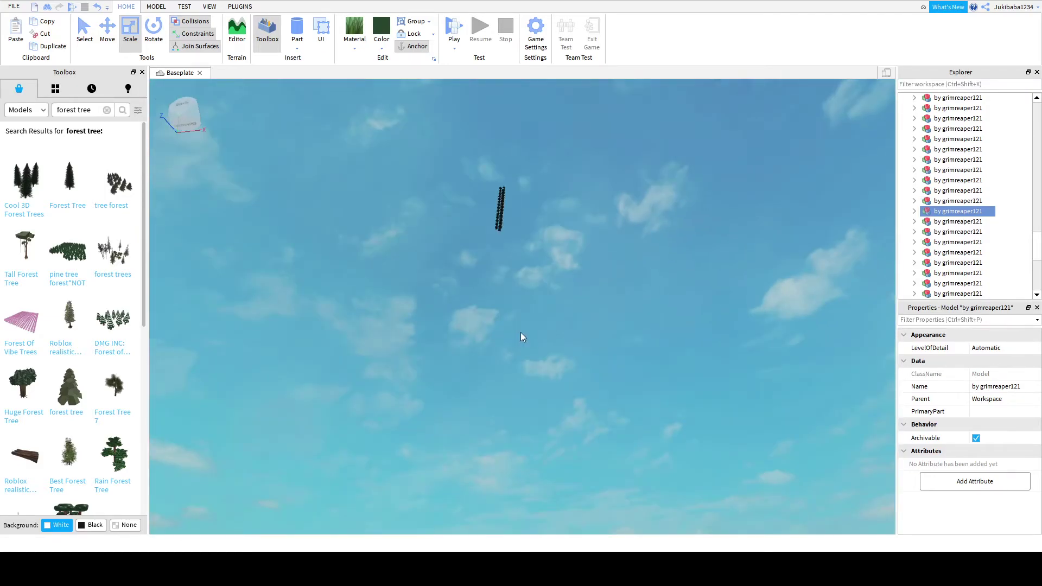
click(497, 232)
key(f)
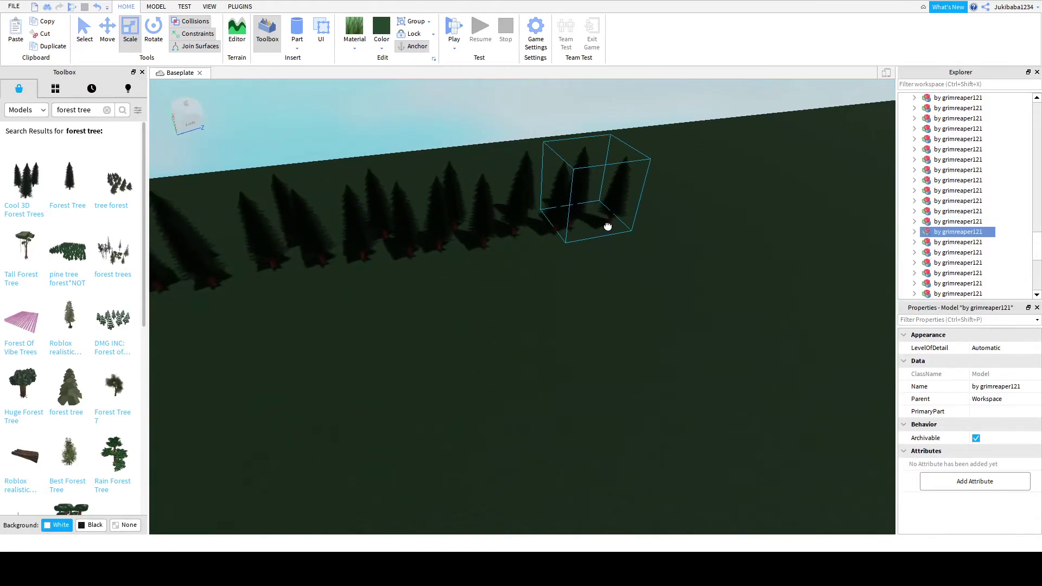
right_drag(603, 243, 560, 270)
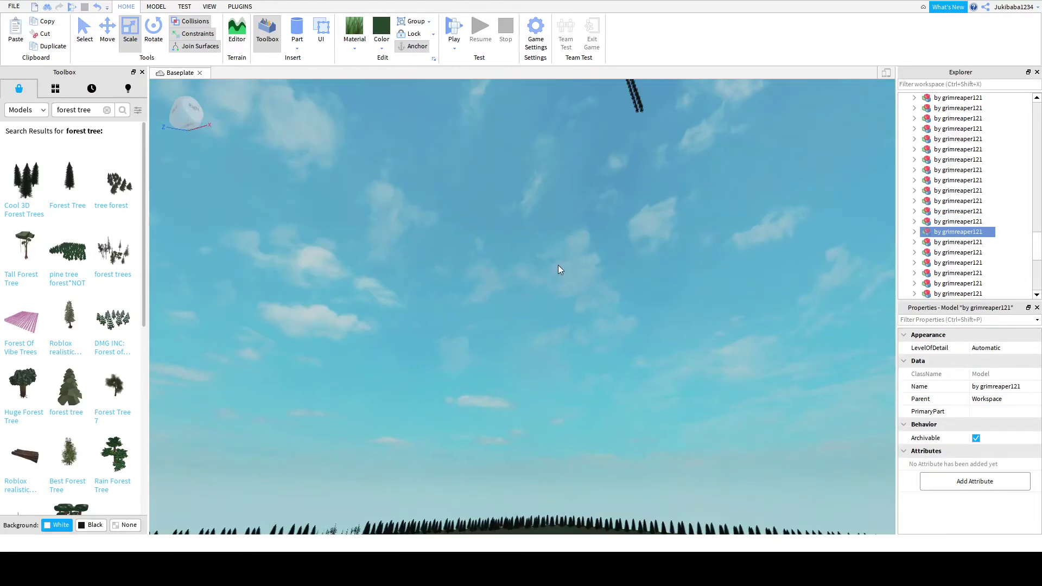
click(638, 107)
key(f)
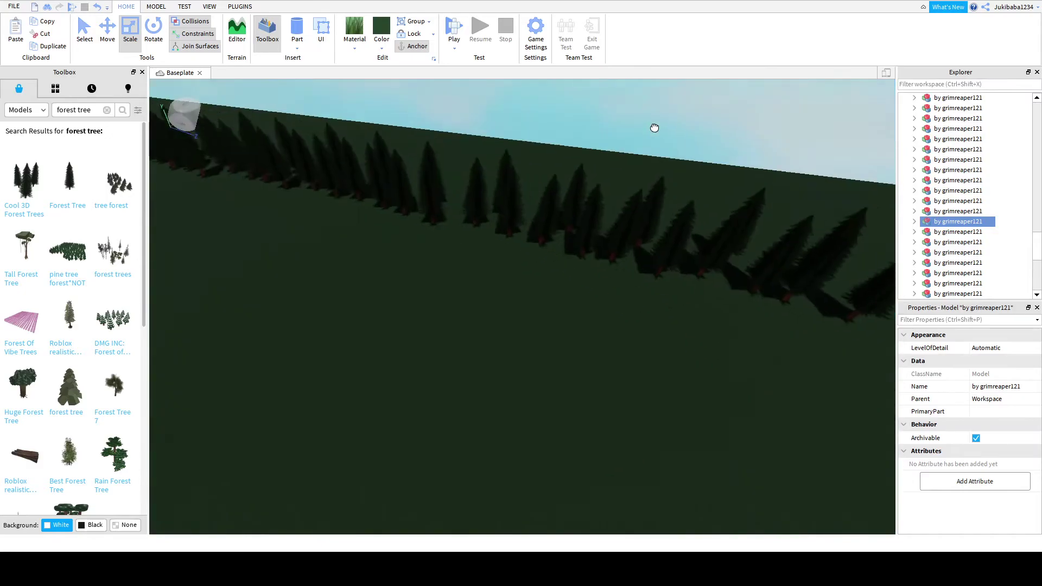
- Take the next two tree groups from the stack's lower end and extend the row along the baseplate edge
right_drag(655, 127, 595, 198)
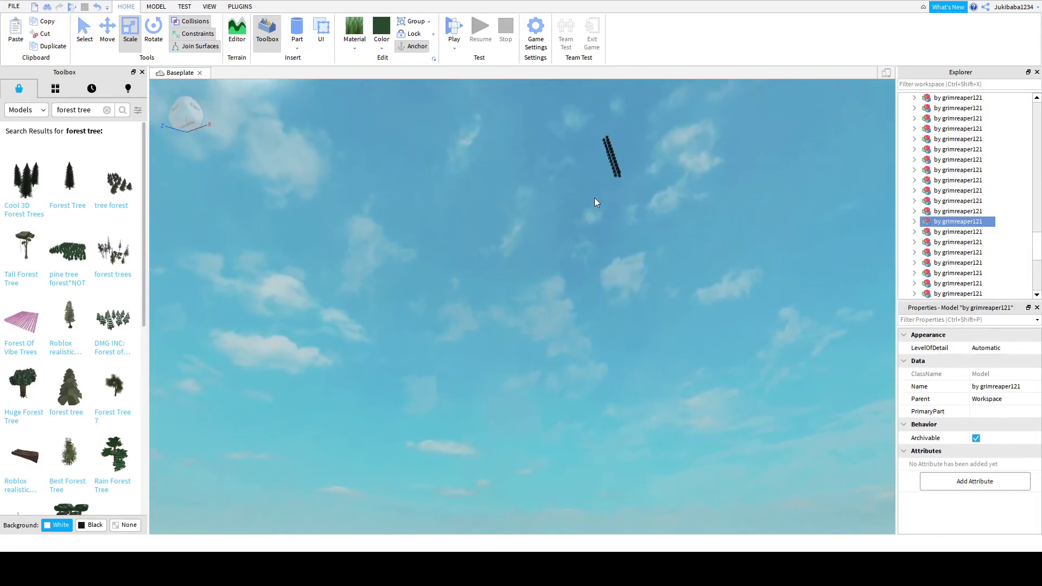
click(617, 178)
key(f)
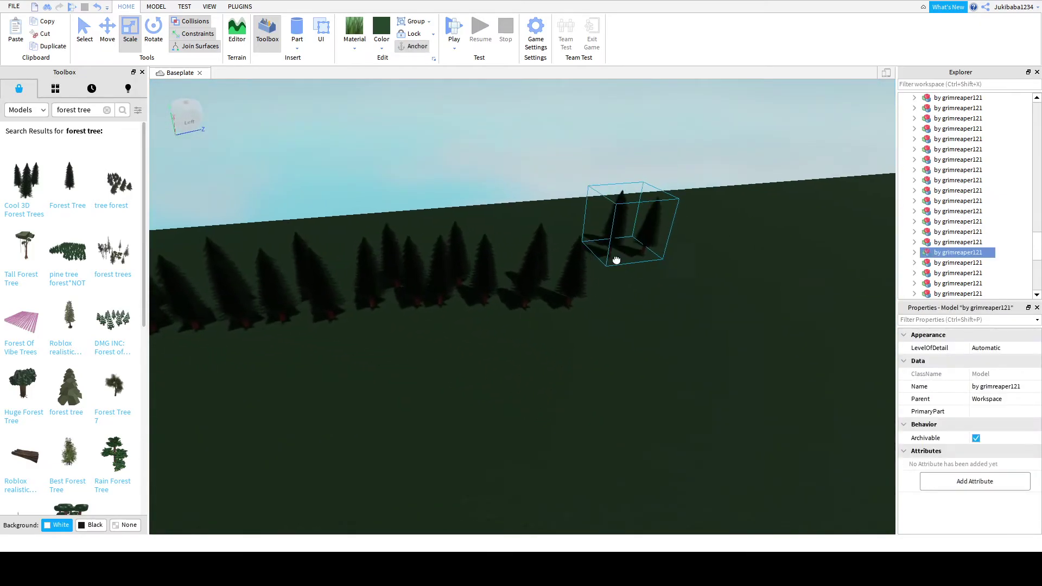
right_drag(624, 329, 501, 239)
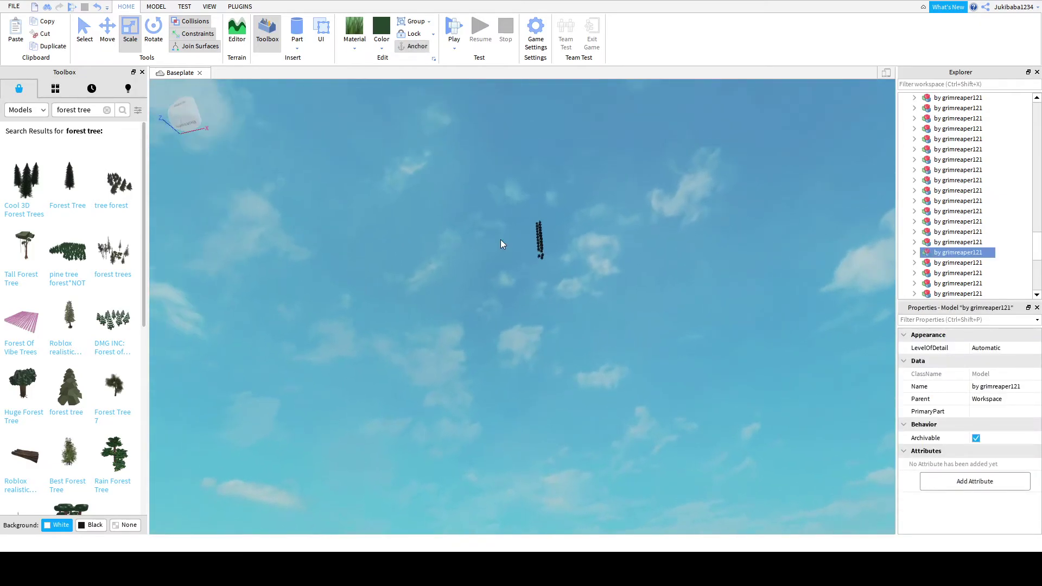
click(539, 252)
key(f)
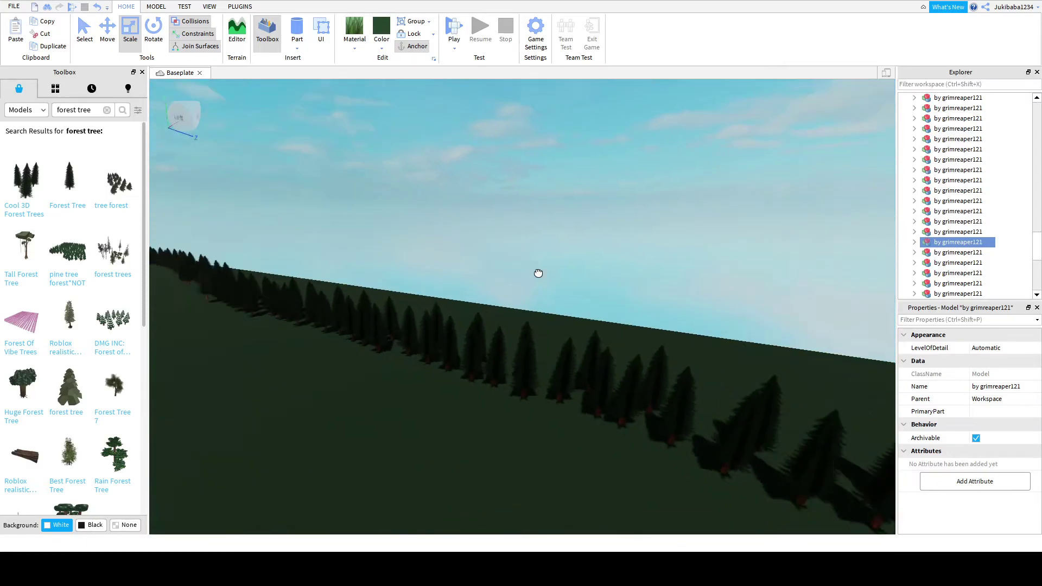
drag(554, 287, 773, 445)
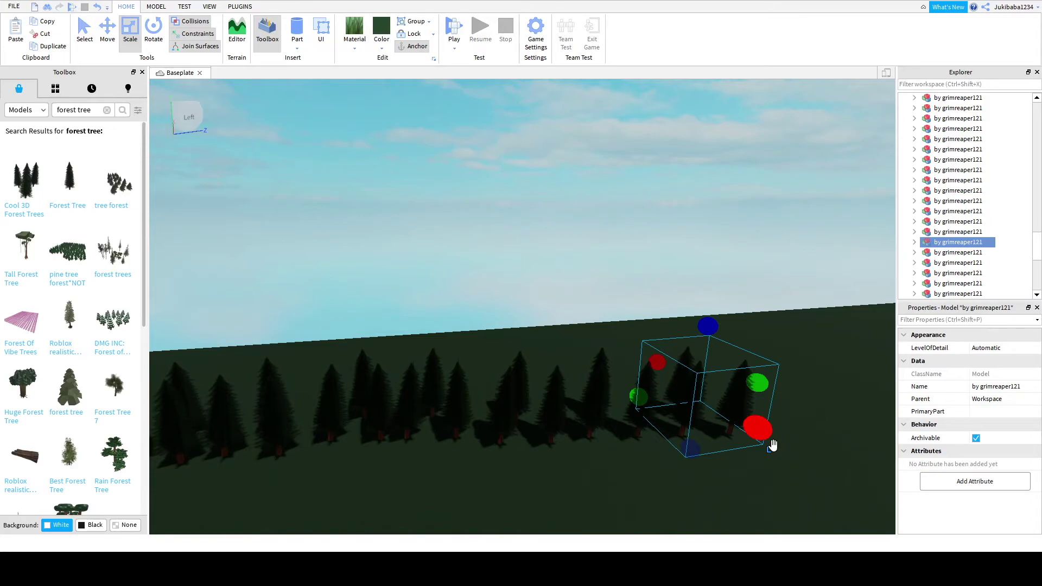
click(775, 455)
- Fetch further tree groups from the floating stack and set them on the ground right behind the row's last trees
right_drag(775, 454, 623, 282)
click(657, 281)
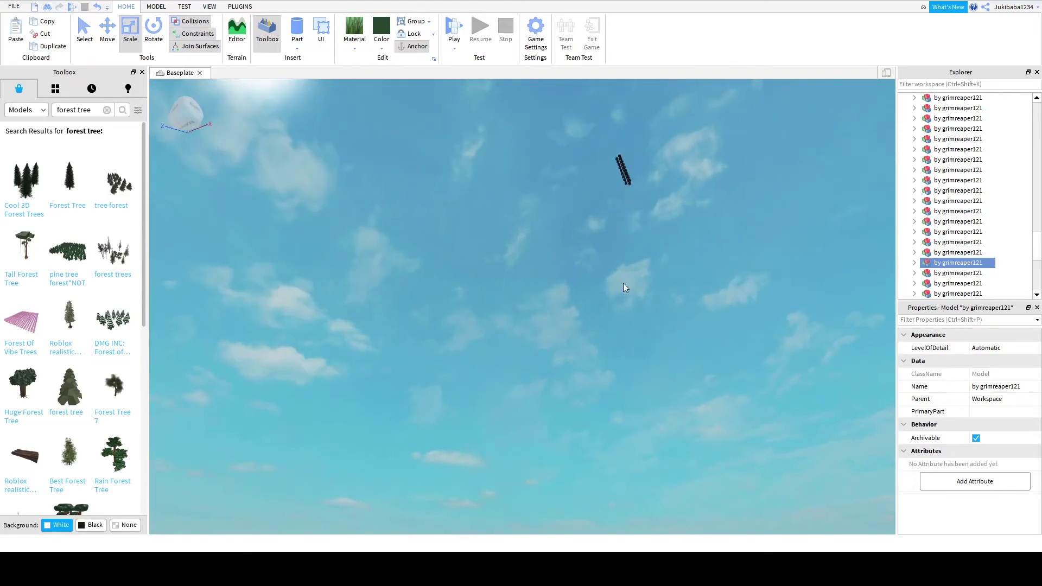
click(624, 184)
right_drag(642, 200, 626, 274)
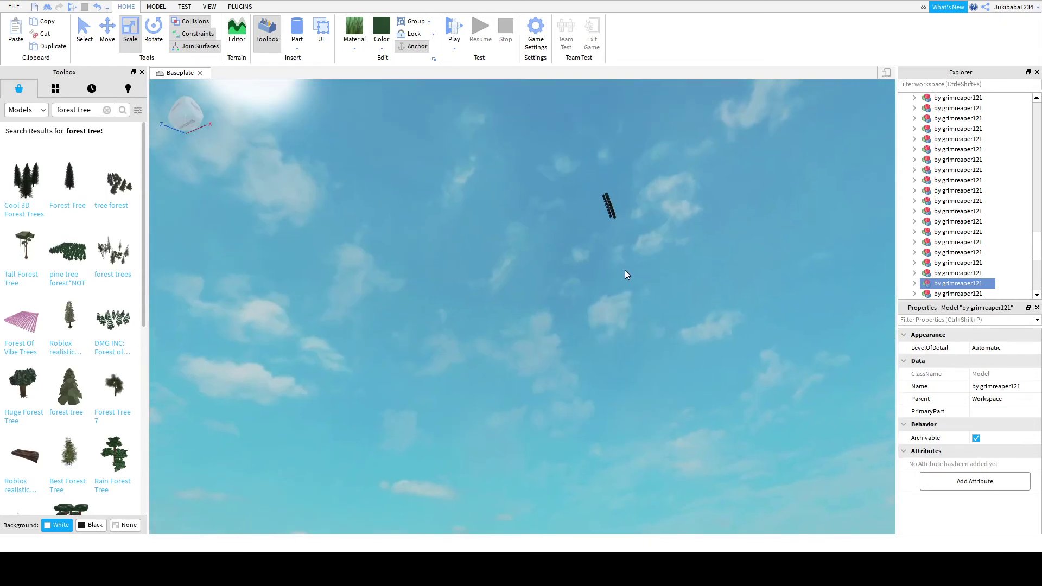
click(614, 218)
key(f)
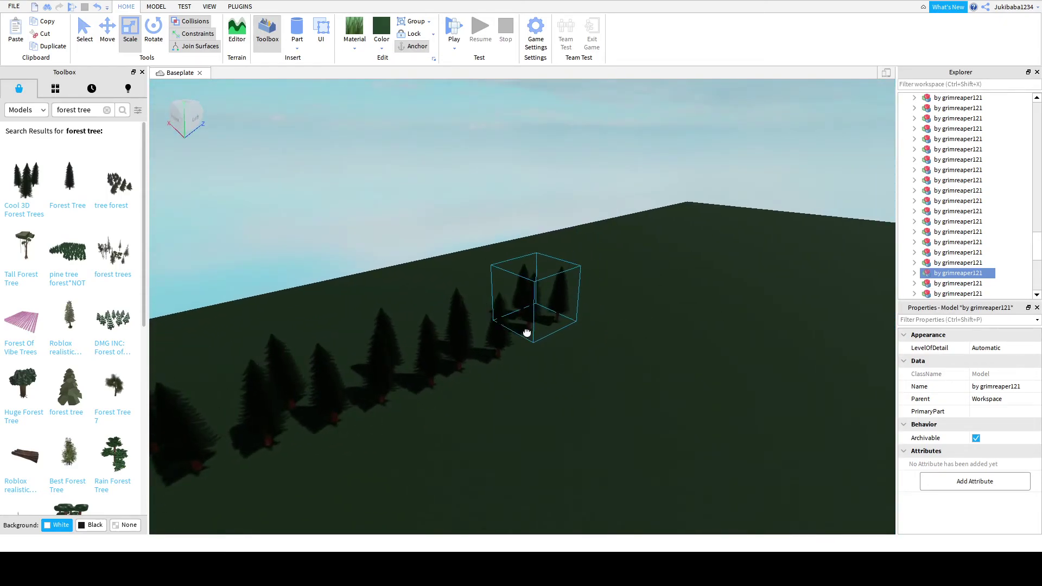
- Lengthen the edge row with two more of the stack's lowest tree groups, keeping them in line with the others
right_drag(565, 409, 615, 368)
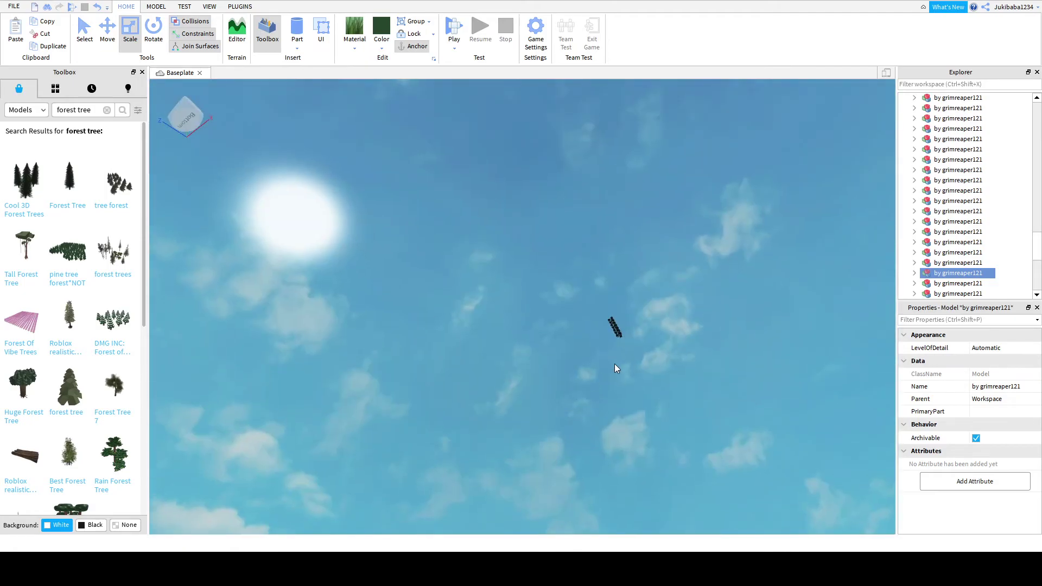
click(616, 333)
key(f)
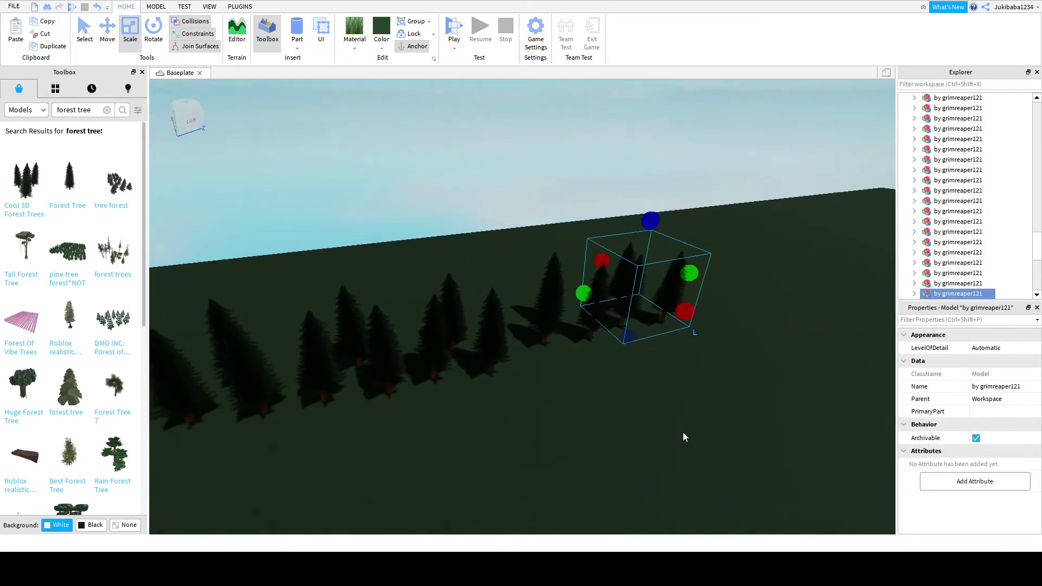
right_drag(684, 435, 634, 351)
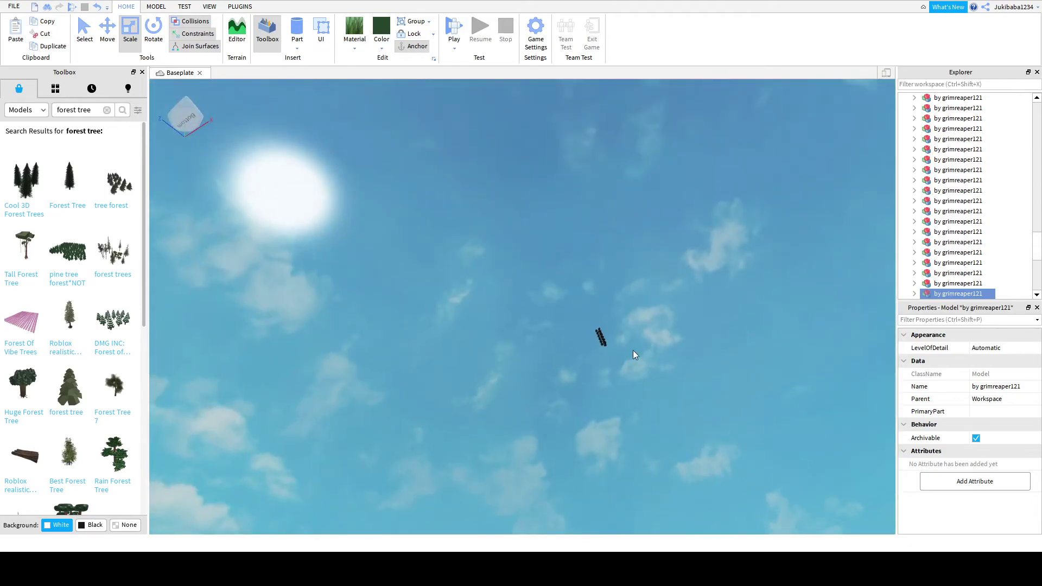
click(603, 344)
click(601, 335)
key(f)
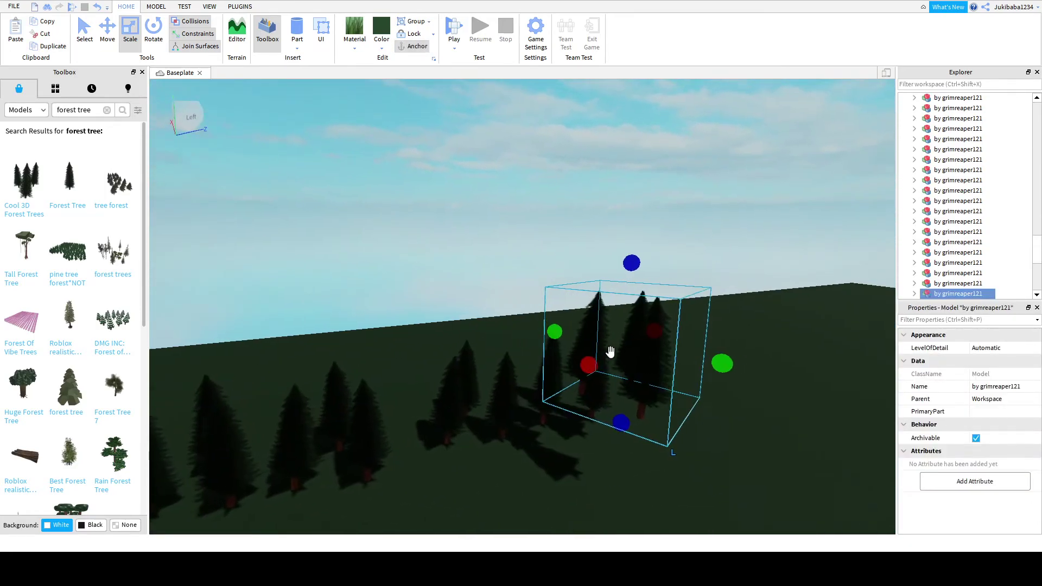
drag(610, 351, 505, 433)
- Shift the last tree groups along the row toward their neighbours to close the gap between them
right_drag(505, 433, 507, 431)
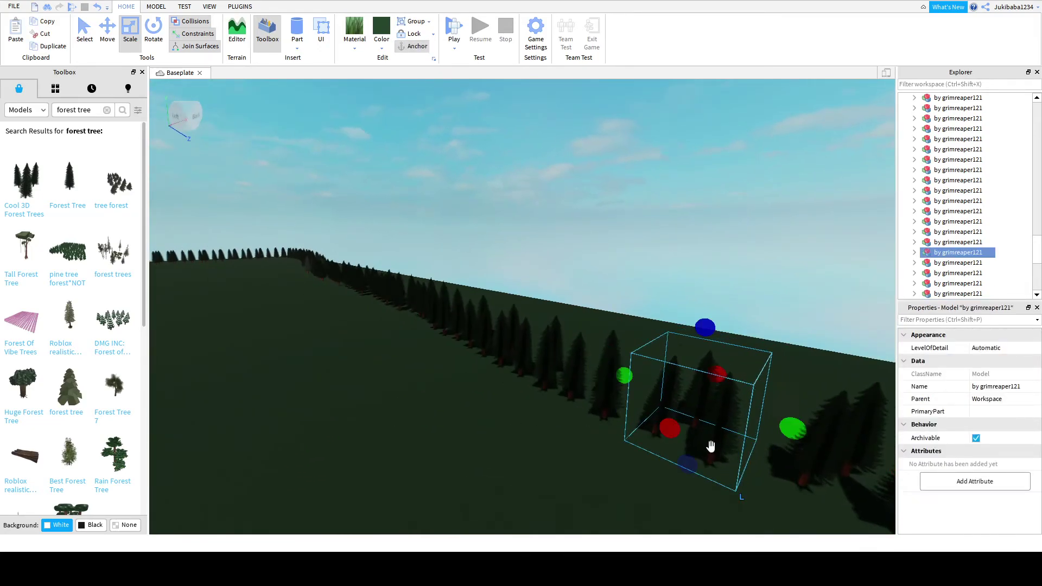
click(812, 481)
right_drag(788, 495, 803, 512)
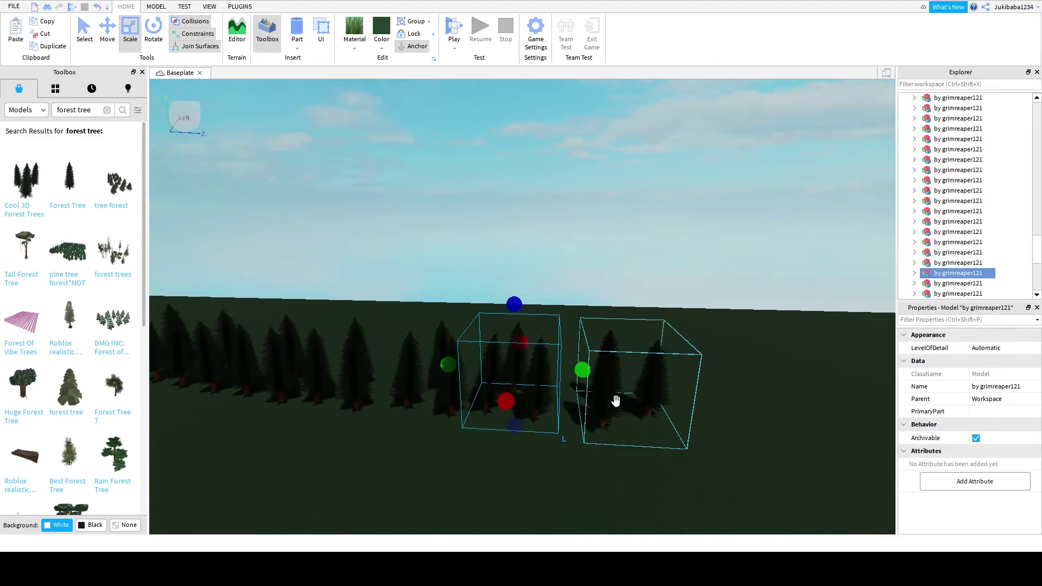
drag(616, 400, 584, 423)
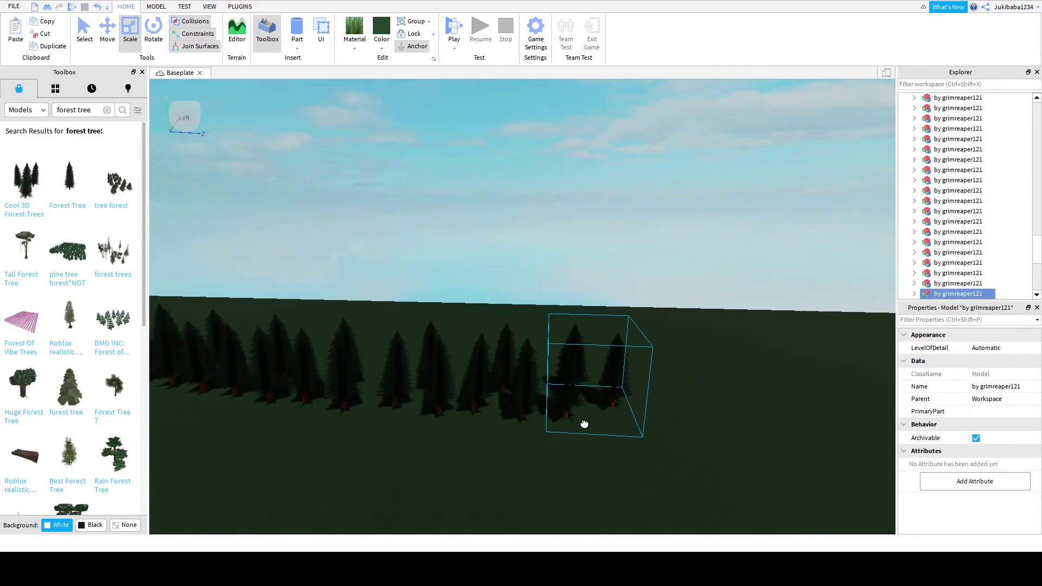
- Transfer two of the remaining floating tree groups to the ground so they continue the tightened row
right_drag(584, 424, 537, 241)
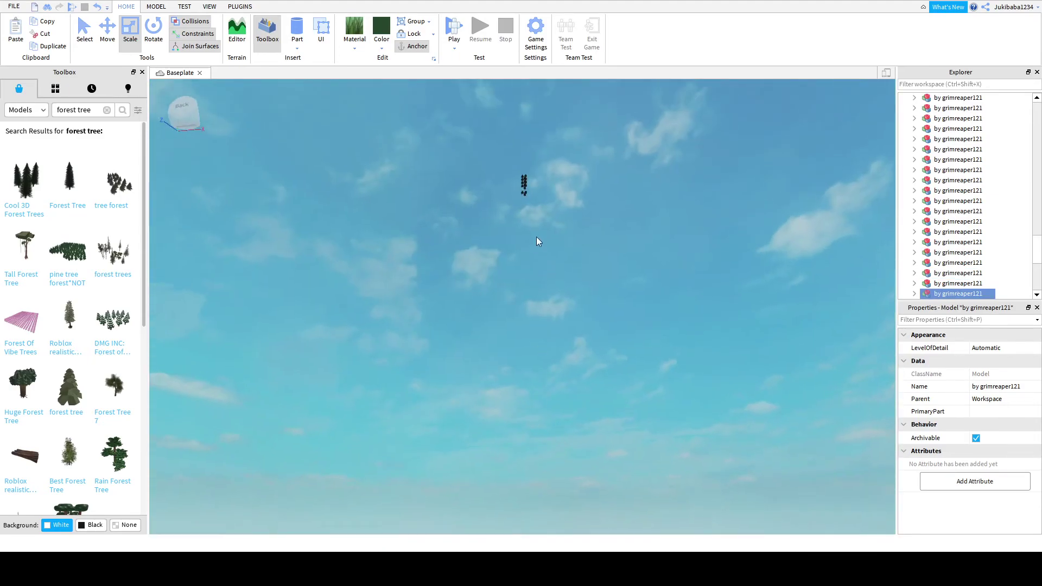
click(522, 192)
key(f)
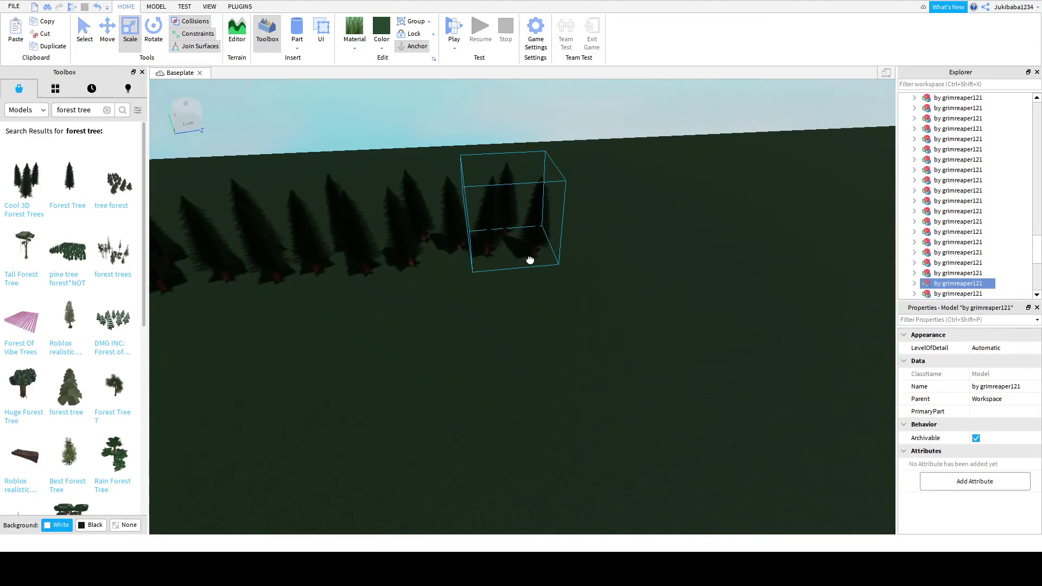
right_drag(431, 321, 425, 283)
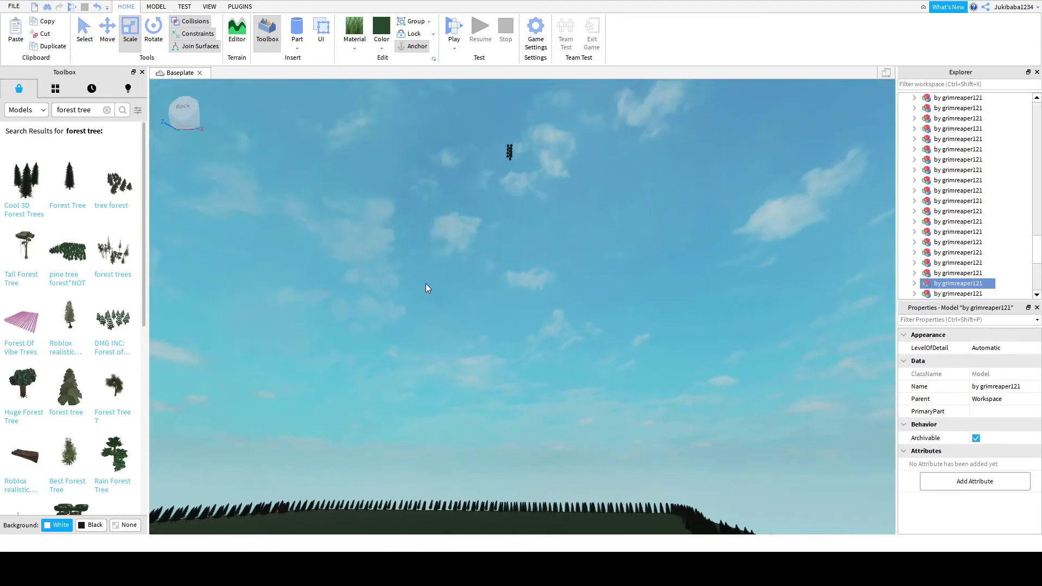
click(512, 156)
key(f)
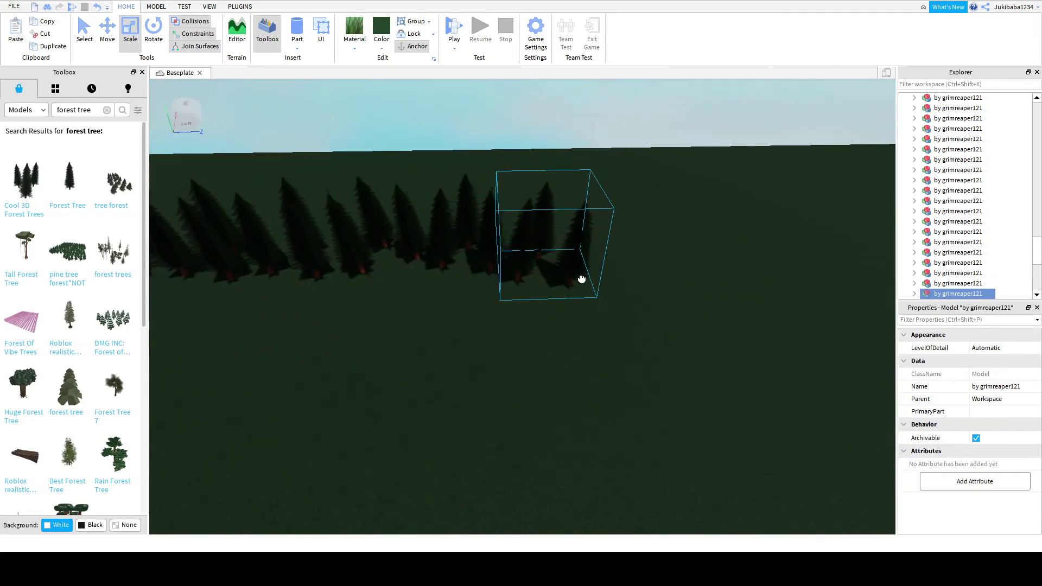
- Select another of the few floating tree groups left and position it directly against the row's end
right_drag(581, 279, 435, 199)
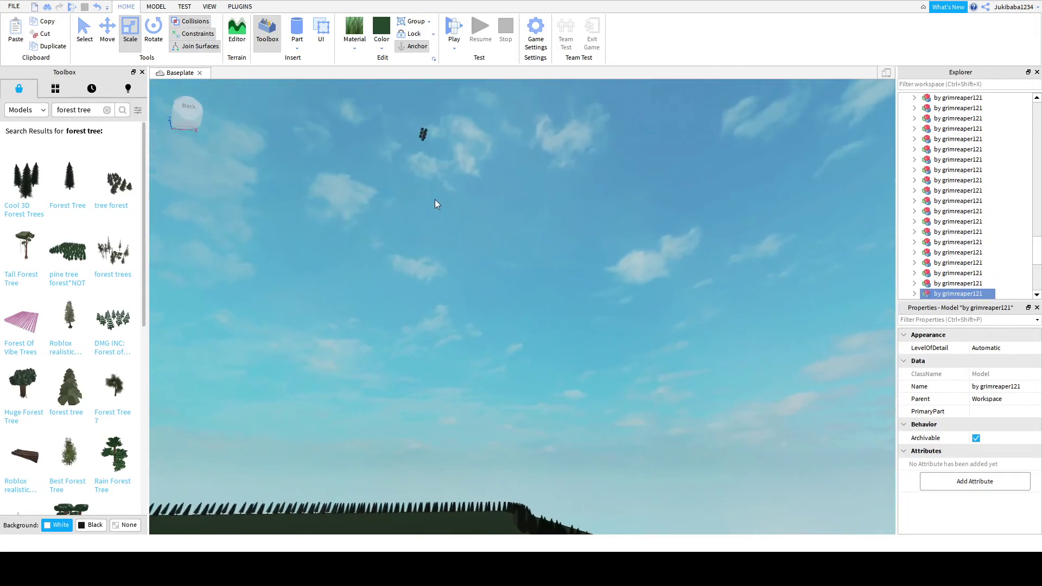
click(421, 137)
key(f)
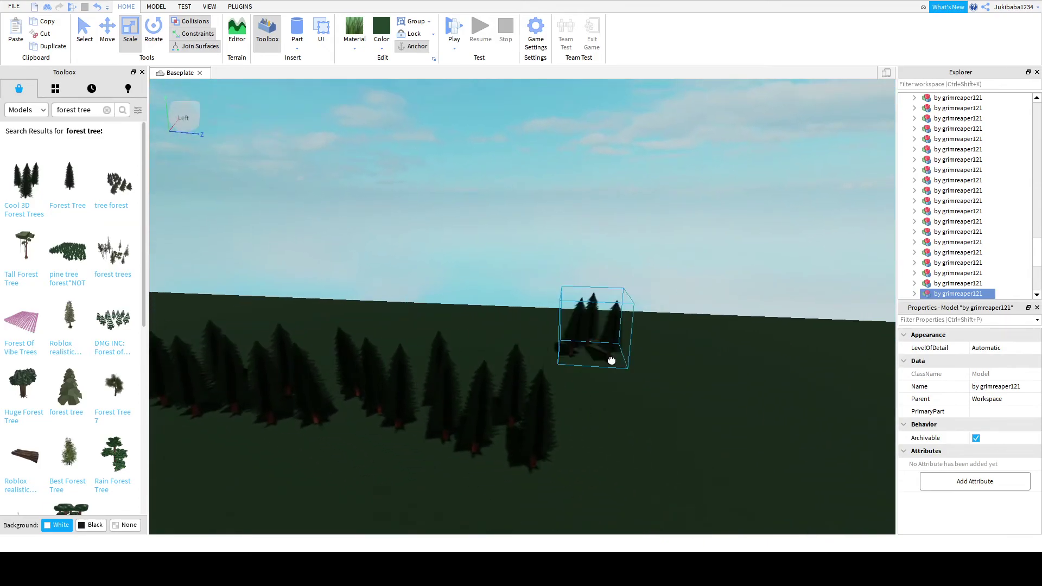
drag(612, 361, 642, 483)
- Pick the next floating tree group and move it back against the row's last trees, leaving no gap
right_drag(643, 484, 452, 317)
click(452, 317)
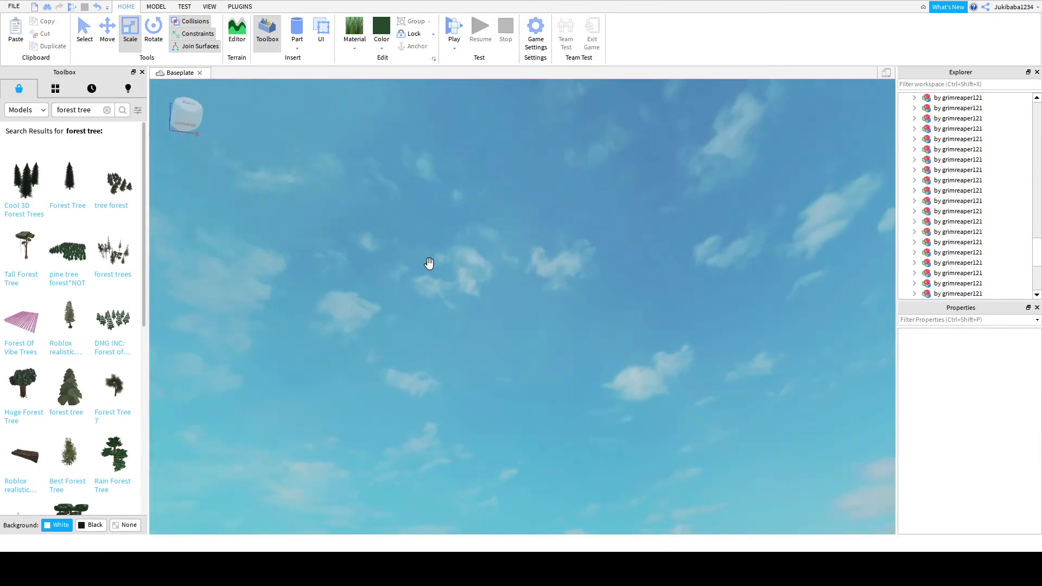
right_drag(428, 262, 395, 270)
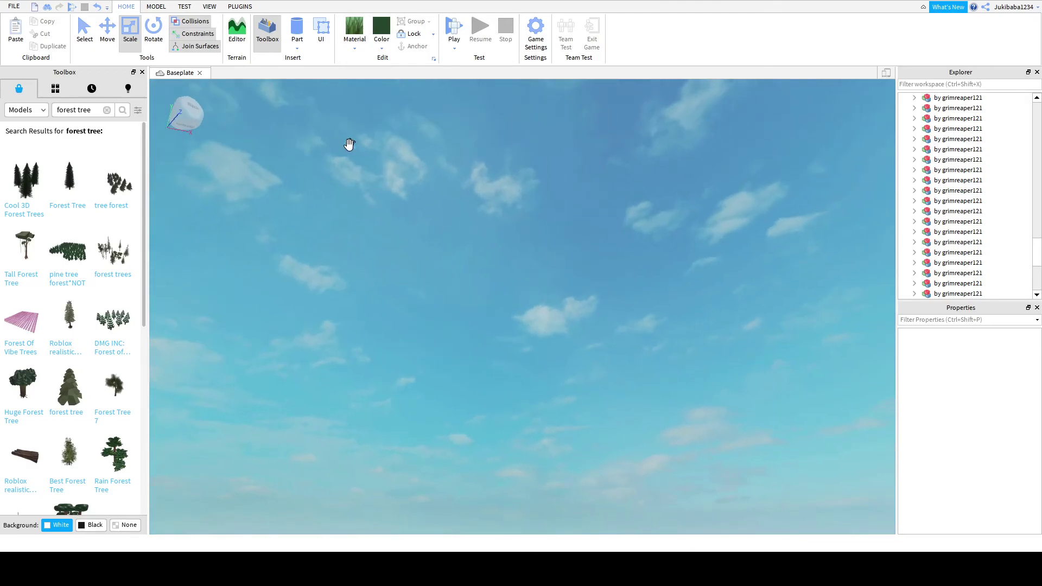
click(351, 143)
key(f)
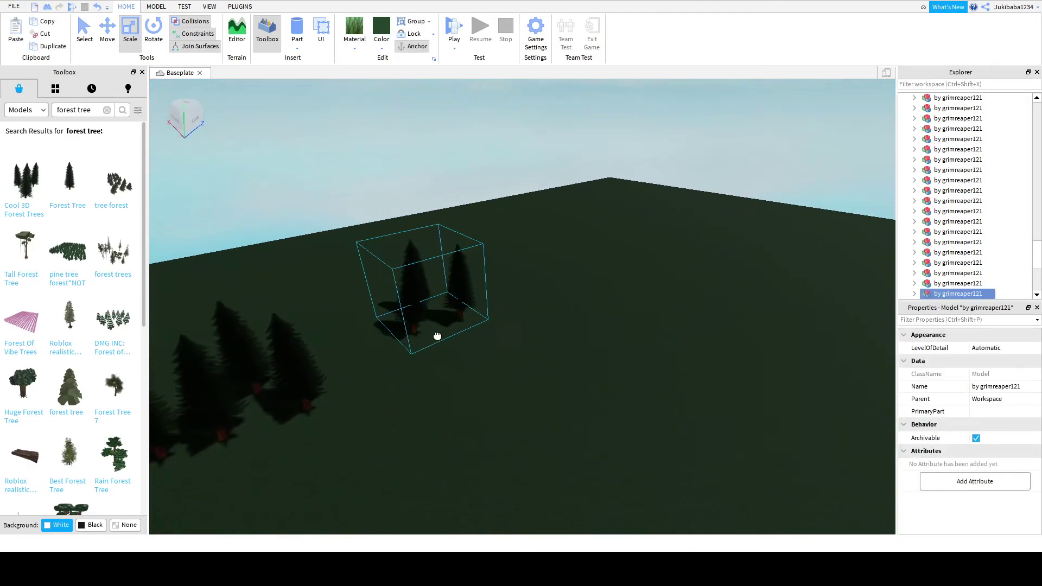
drag(438, 336, 389, 384)
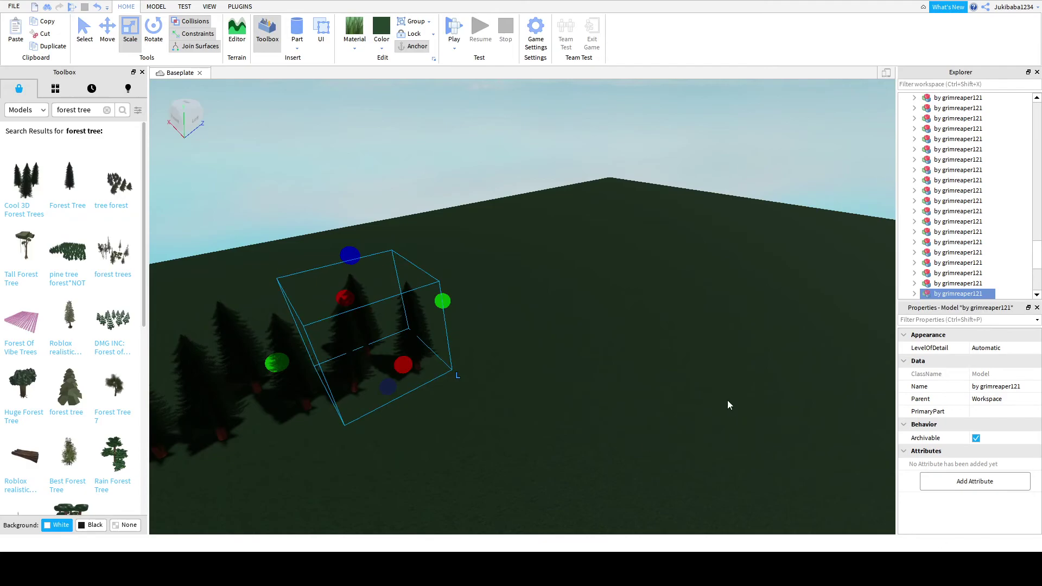
- Place the last floating tree group at the end of the row and clear the selection
click(727, 400)
right_drag(728, 400, 550, 268)
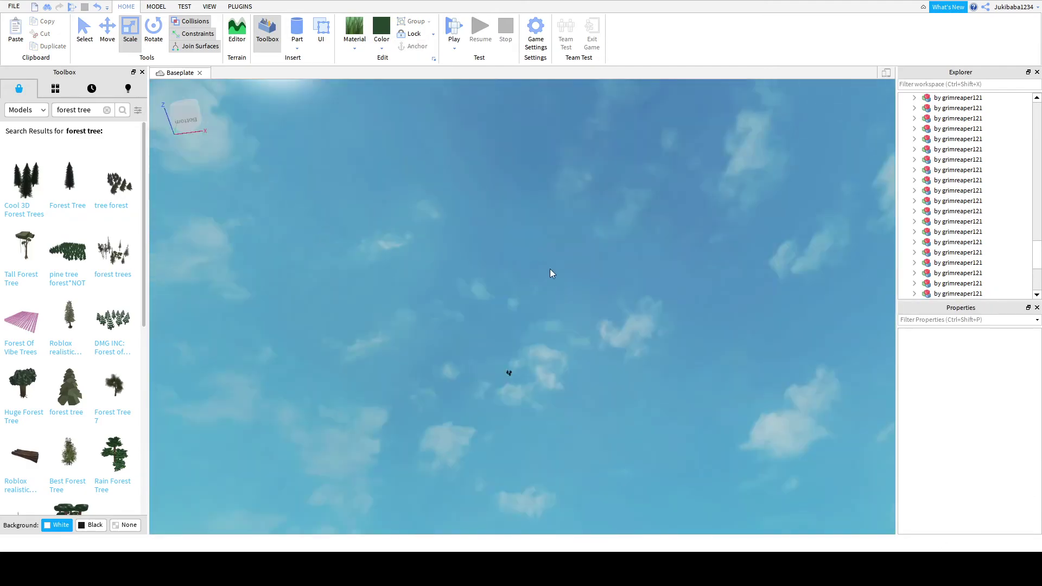
click(507, 372)
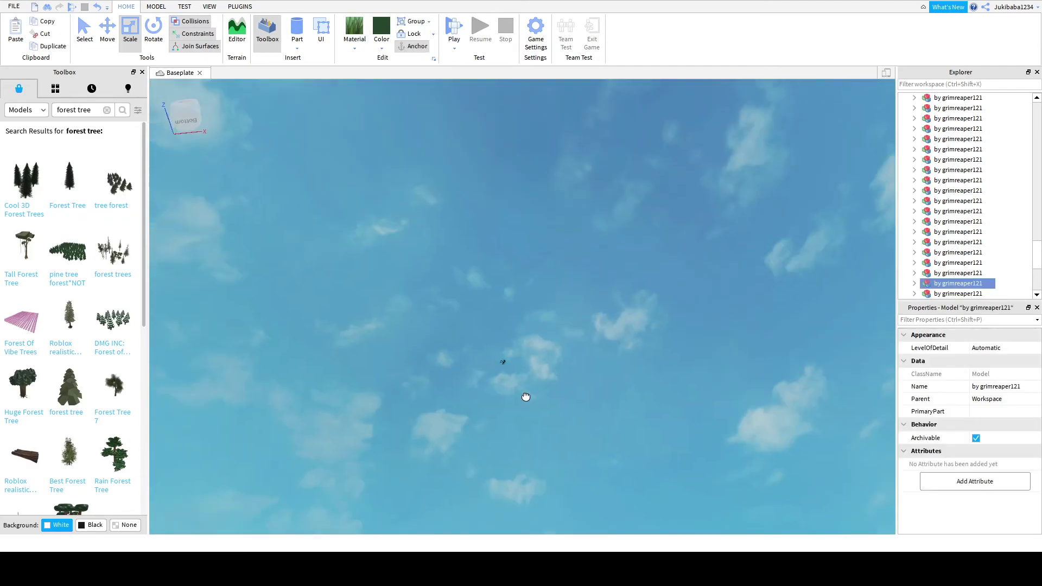
key(f)
drag(525, 397, 506, 394)
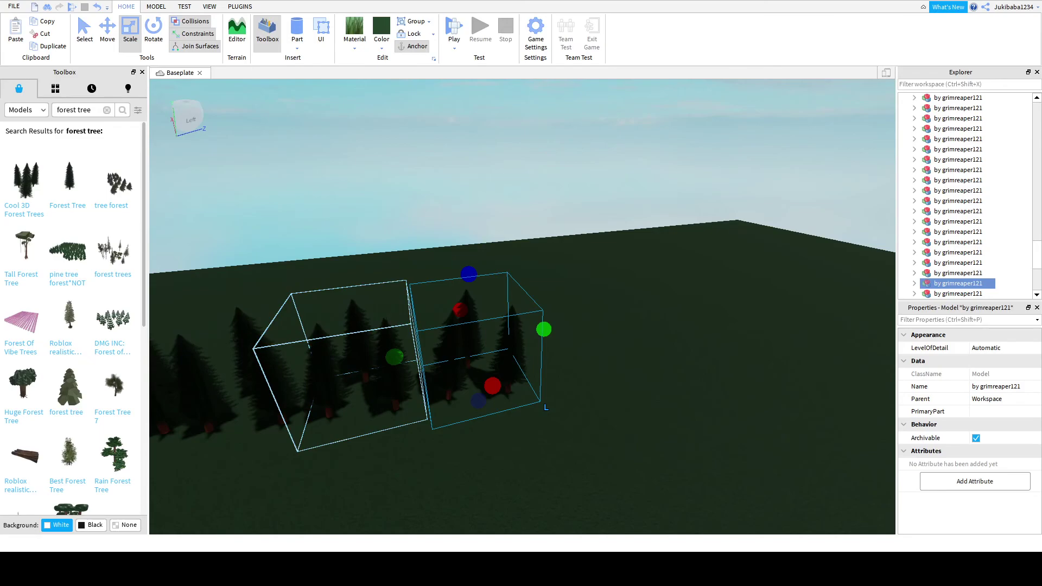
click(312, 488)
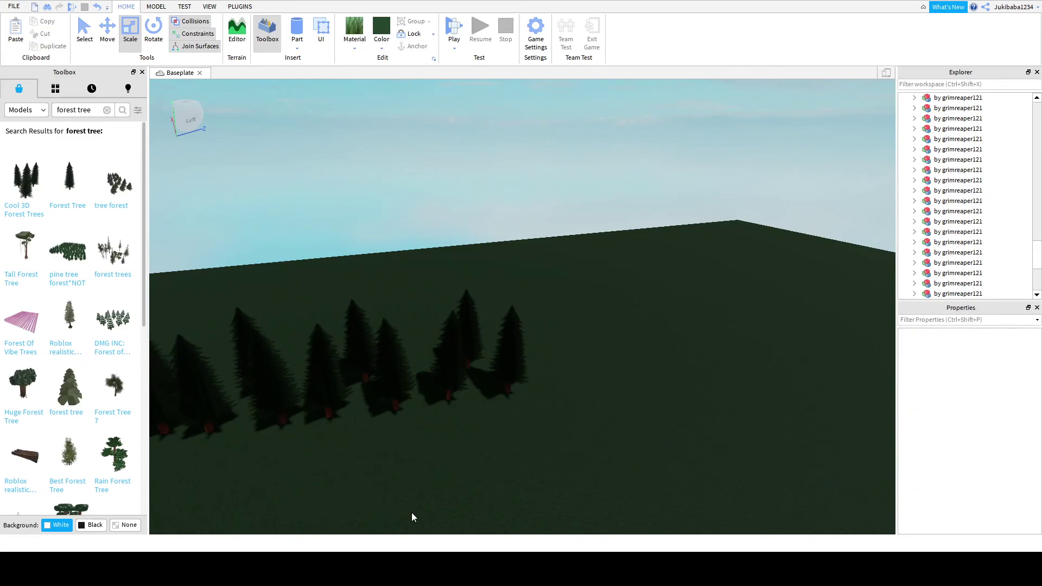